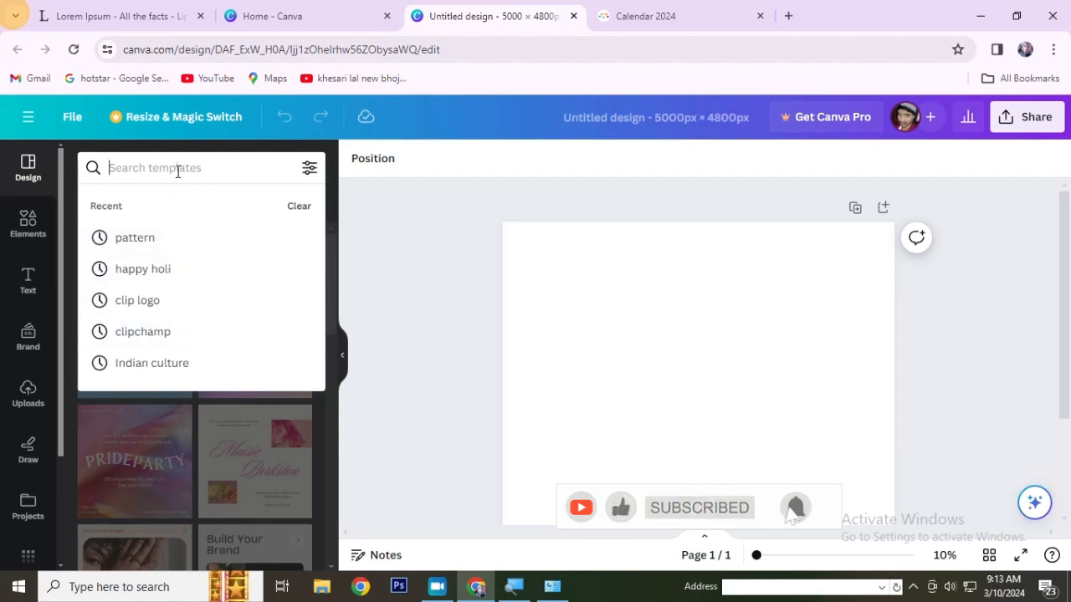
Search the design templates for "holika dahan".
text(hokika)
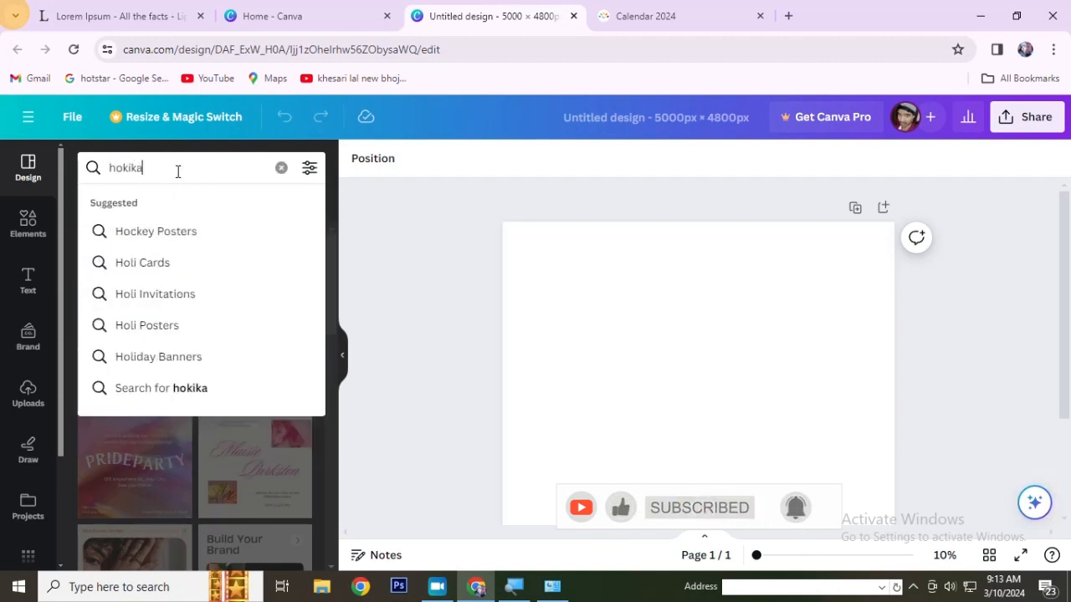
key(ctrl+a)
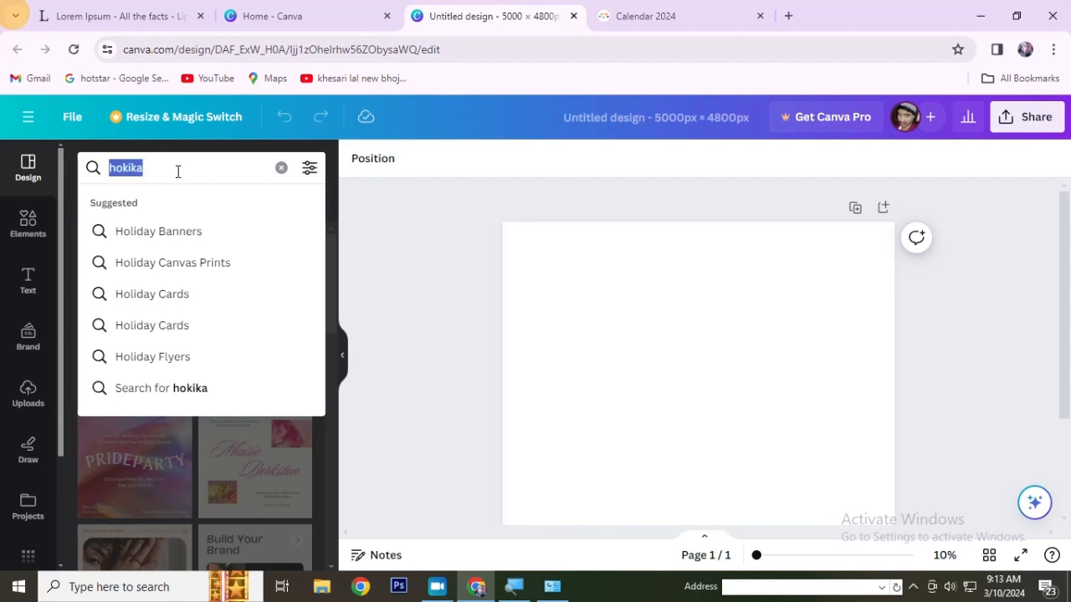
text(holik)
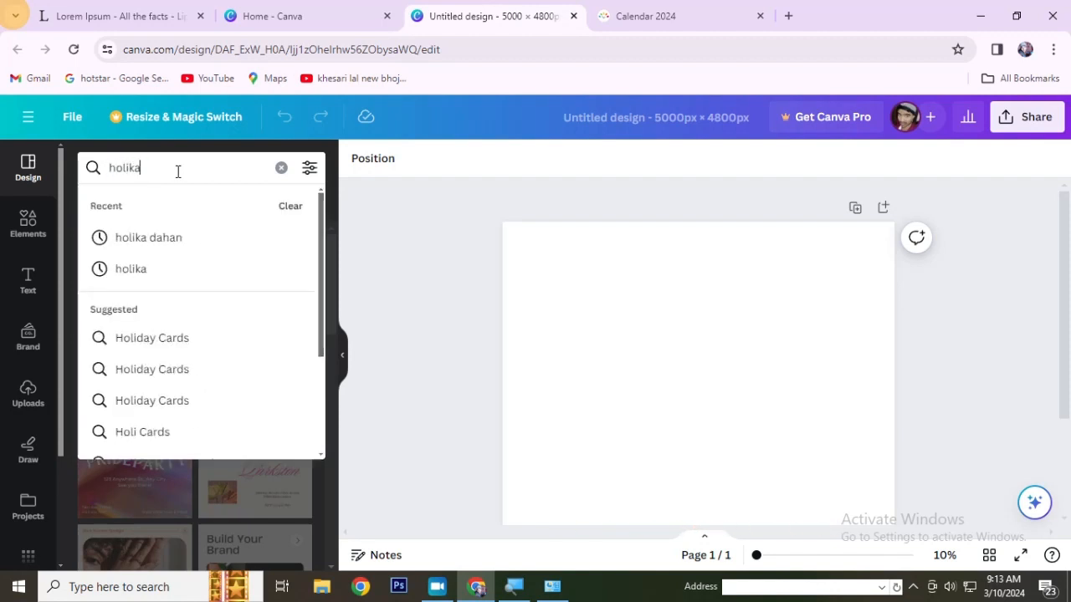
text(a dahan)
key(Return)
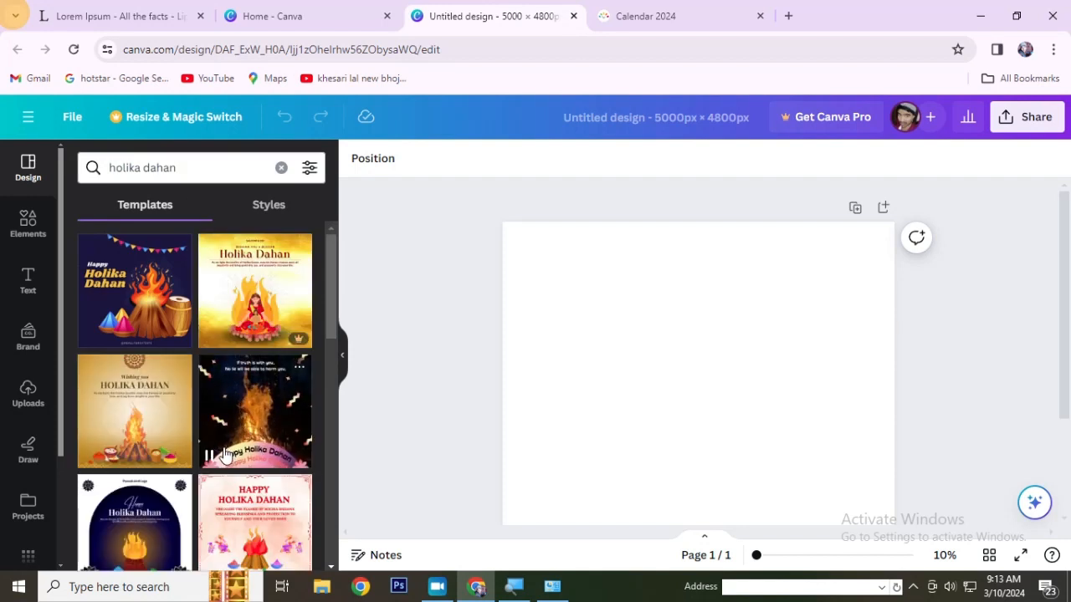
Apply the dark blue "Happy Holika Dahan" template with bonfire and drum to the blank page.
click(128, 287)
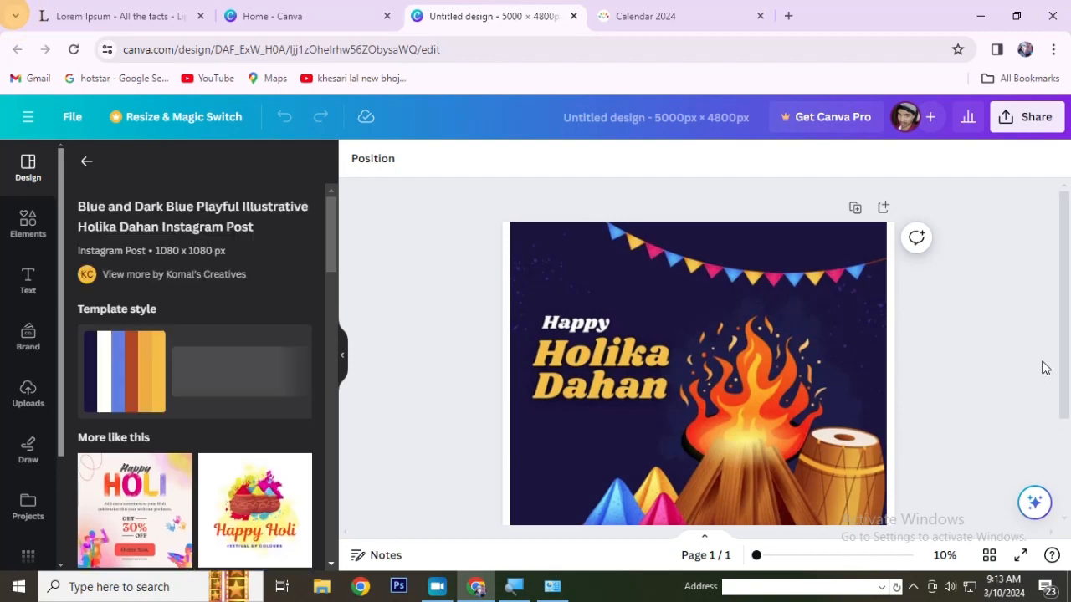
click(747, 379)
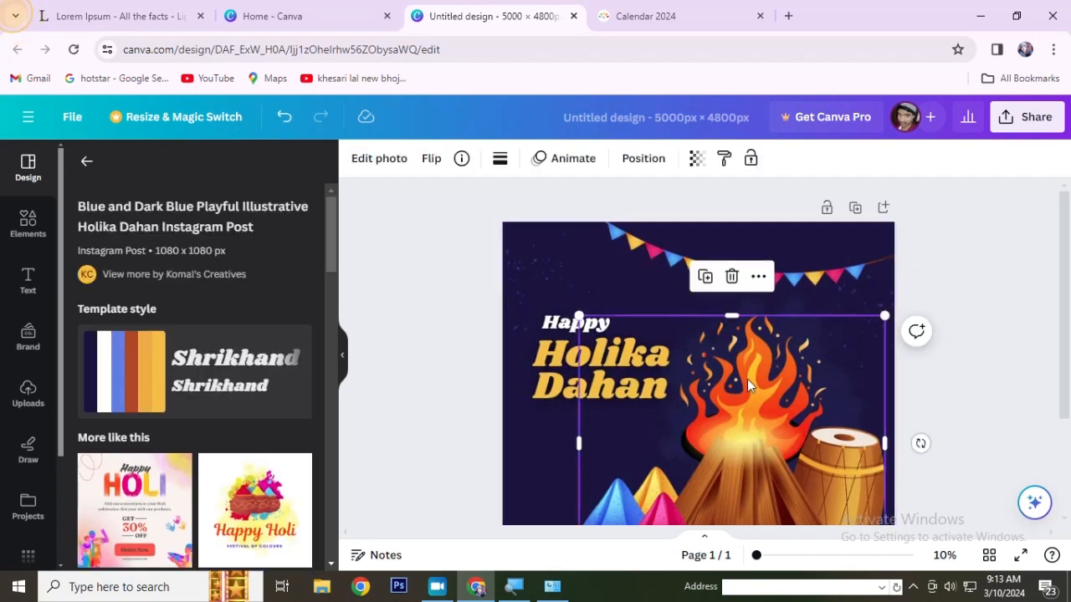
scroll(768, 374, down, 2)
click(981, 353)
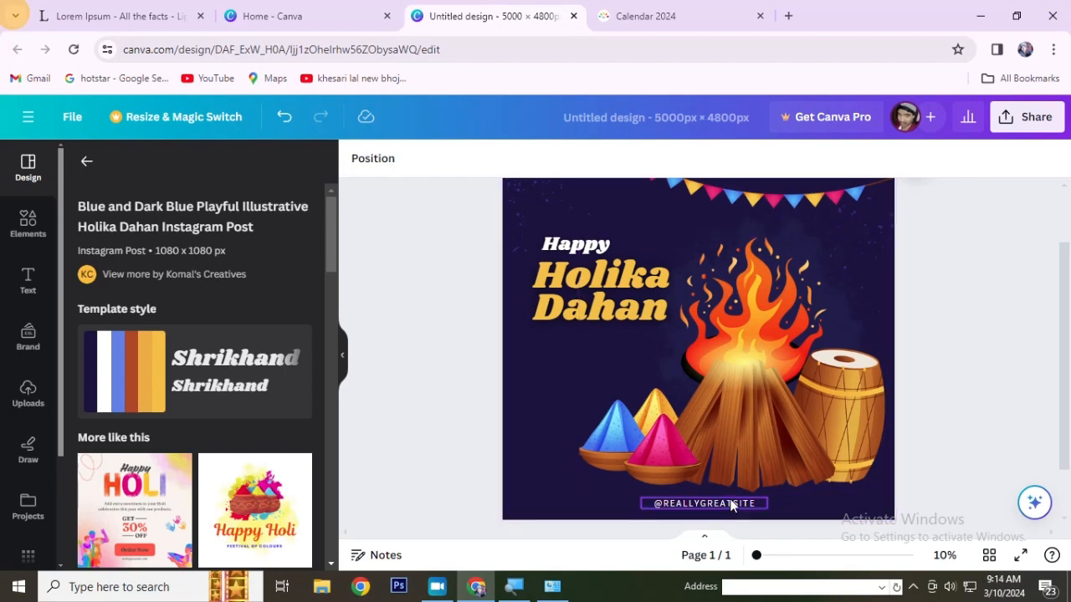
click(731, 504)
click(998, 318)
scroll(994, 322, up, 2)
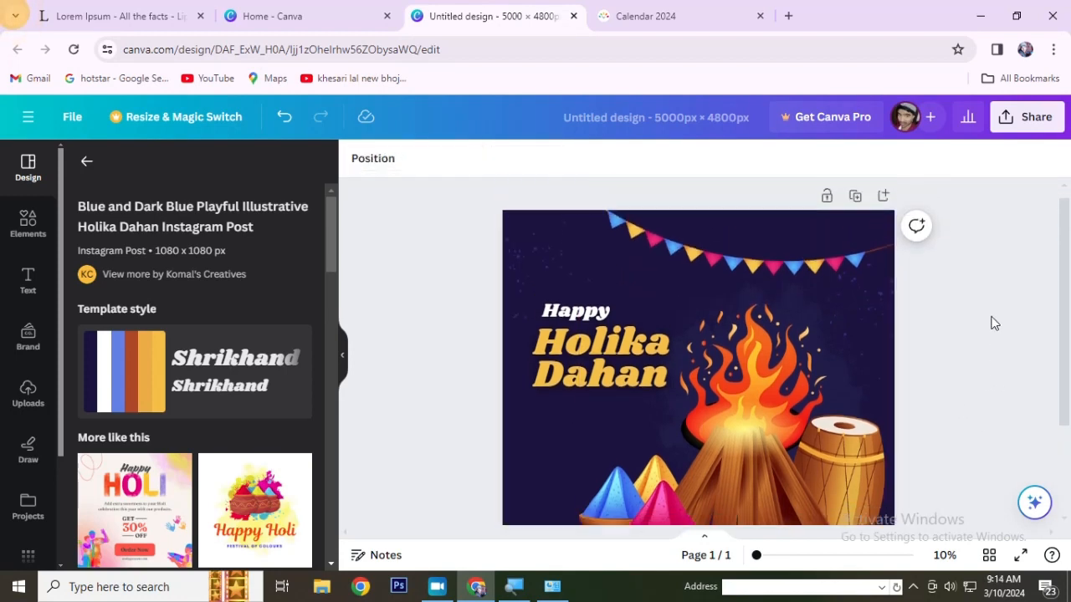
scroll(993, 324, down, 1)
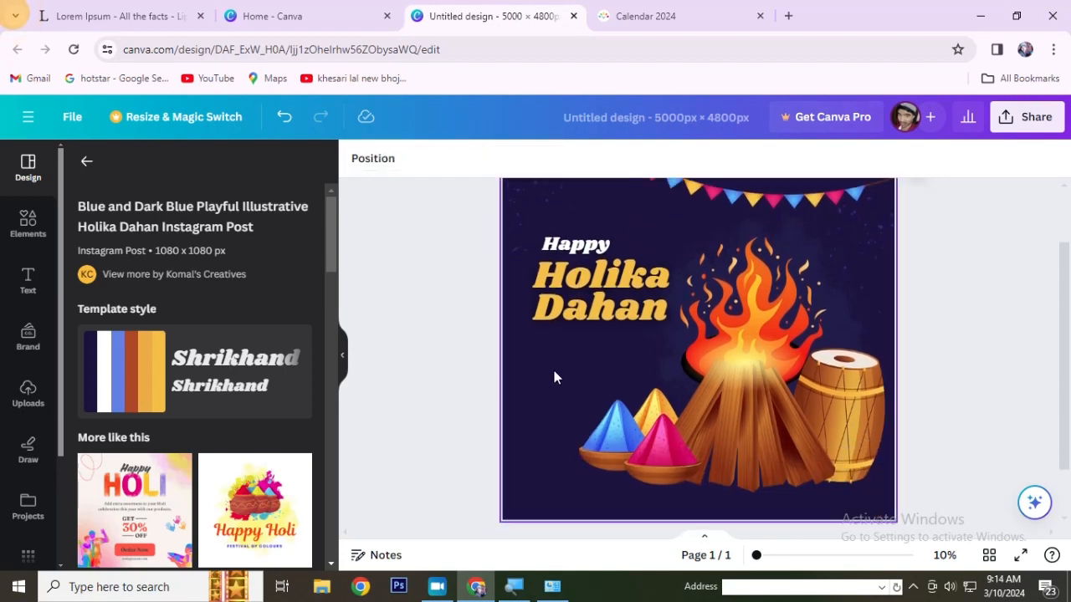
scroll(565, 377, up, 1)
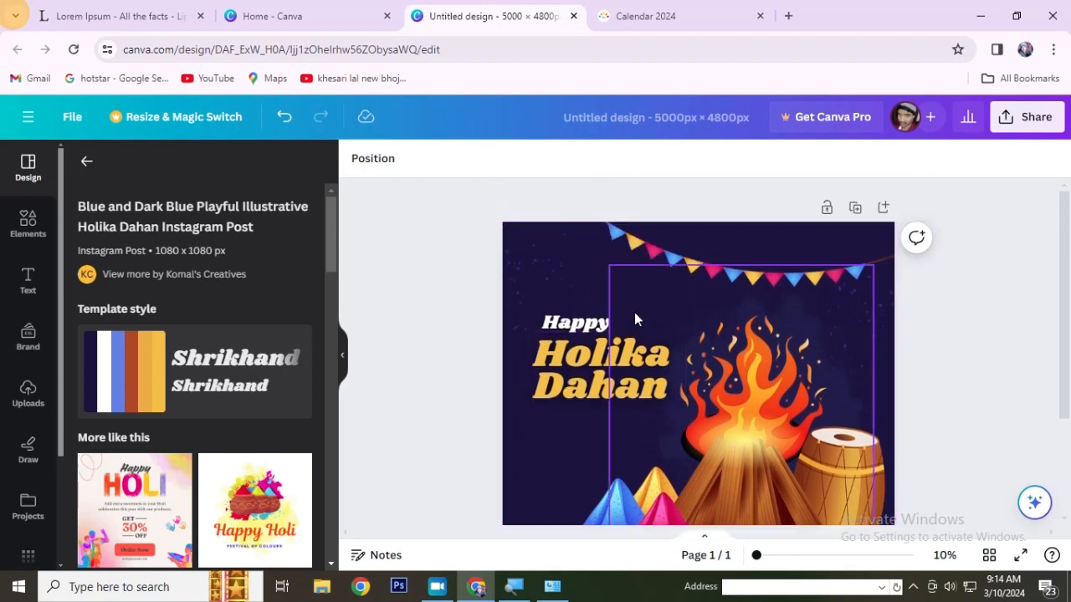
click(648, 252)
click(935, 303)
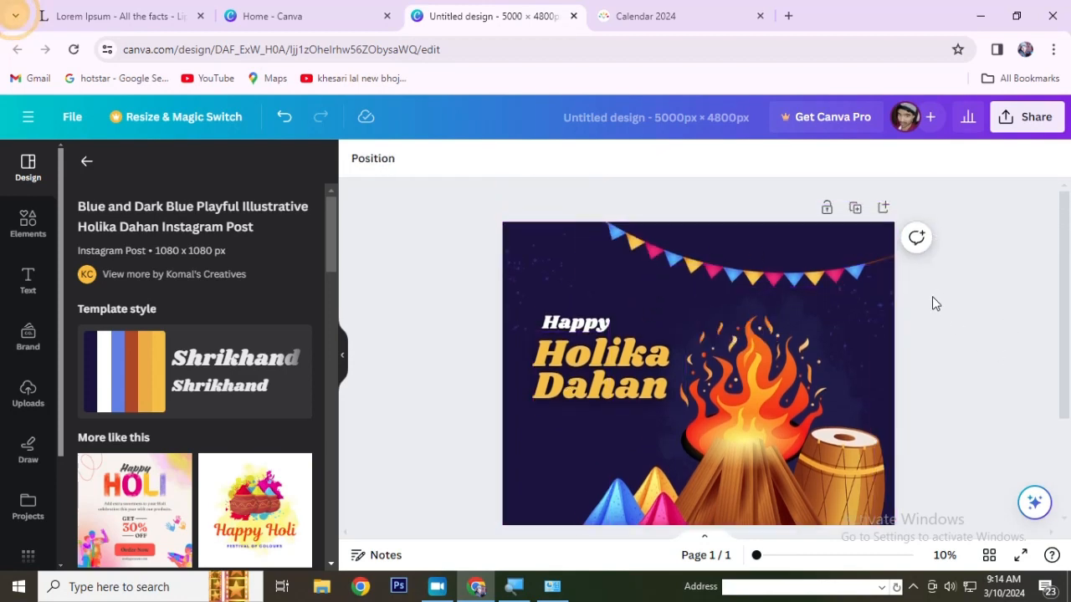
scroll(935, 303, down, 1)
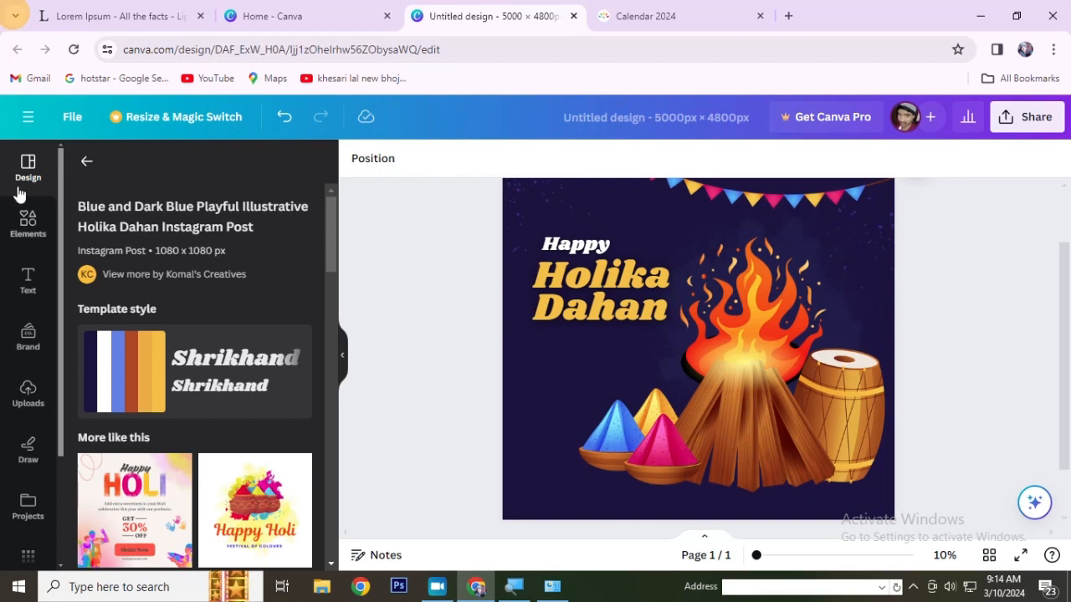
Return to the template list and search it for "Indian culture".
click(84, 163)
scroll(184, 399, down, 3)
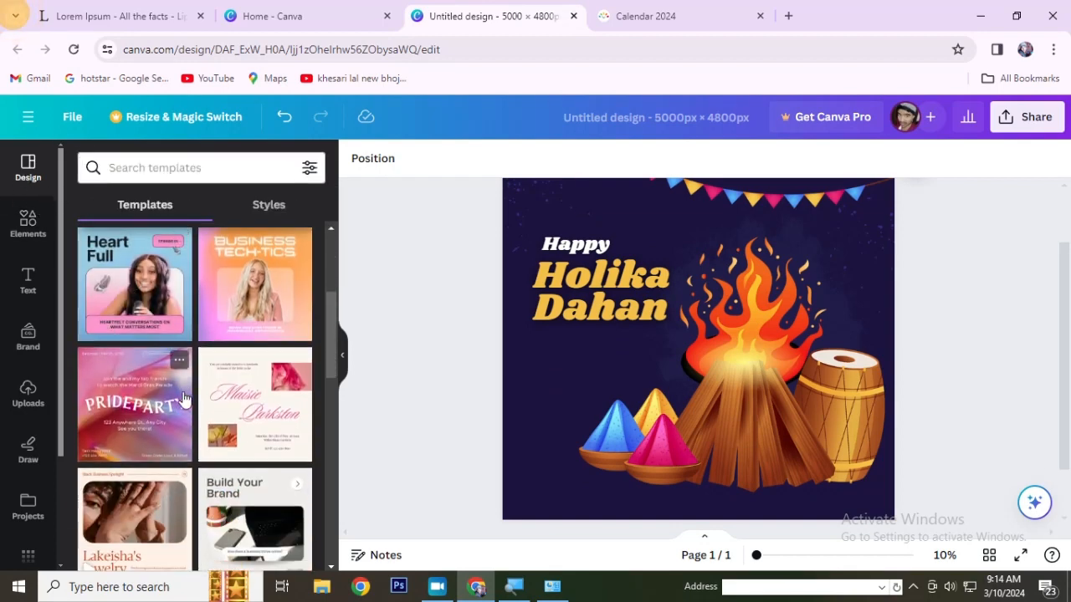
click(182, 168)
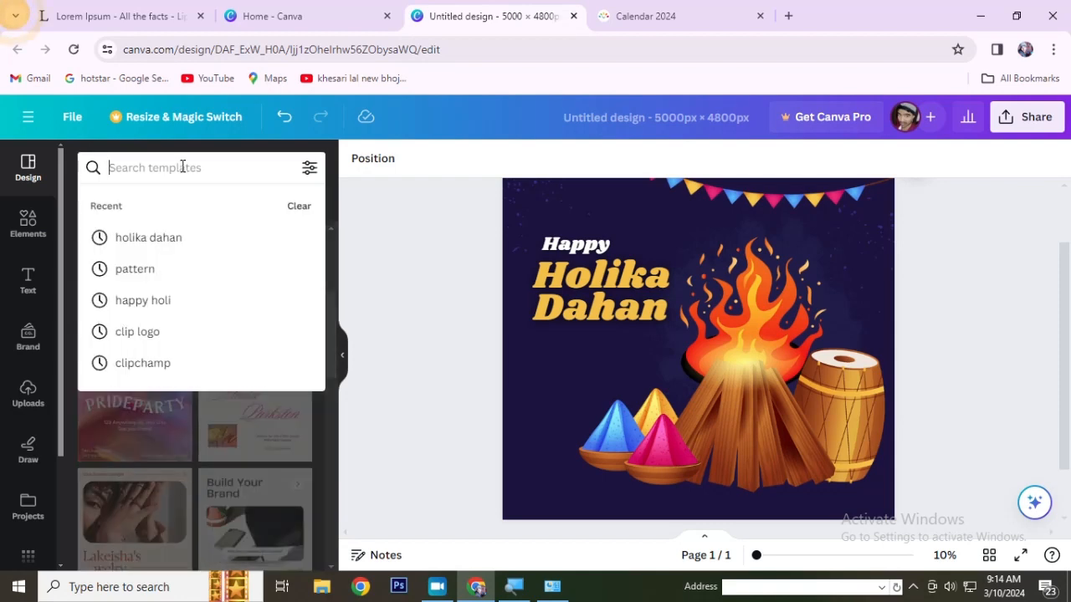
text(india)
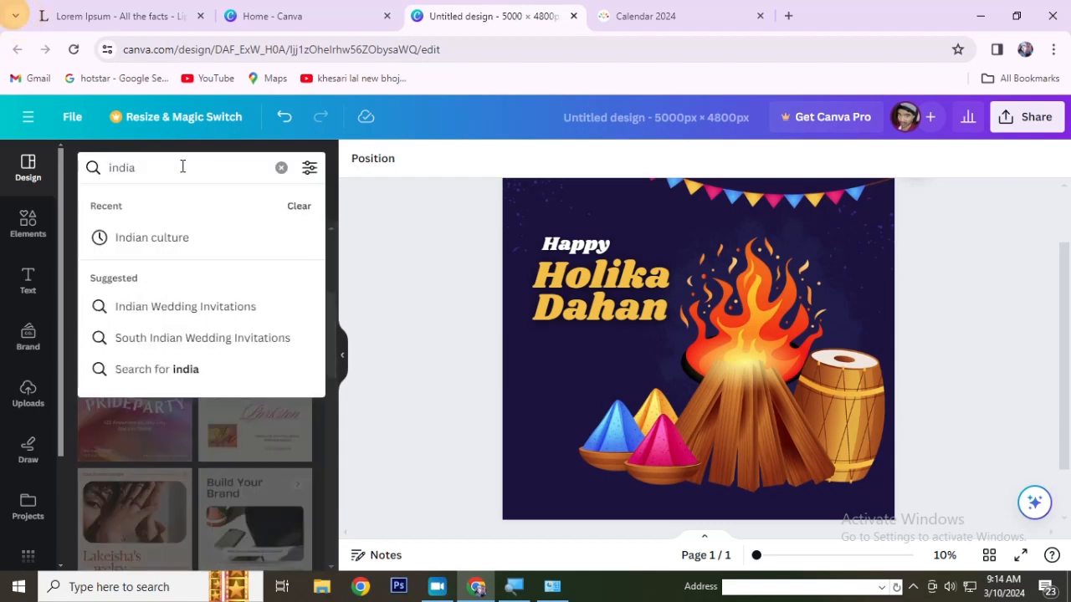
click(171, 237)
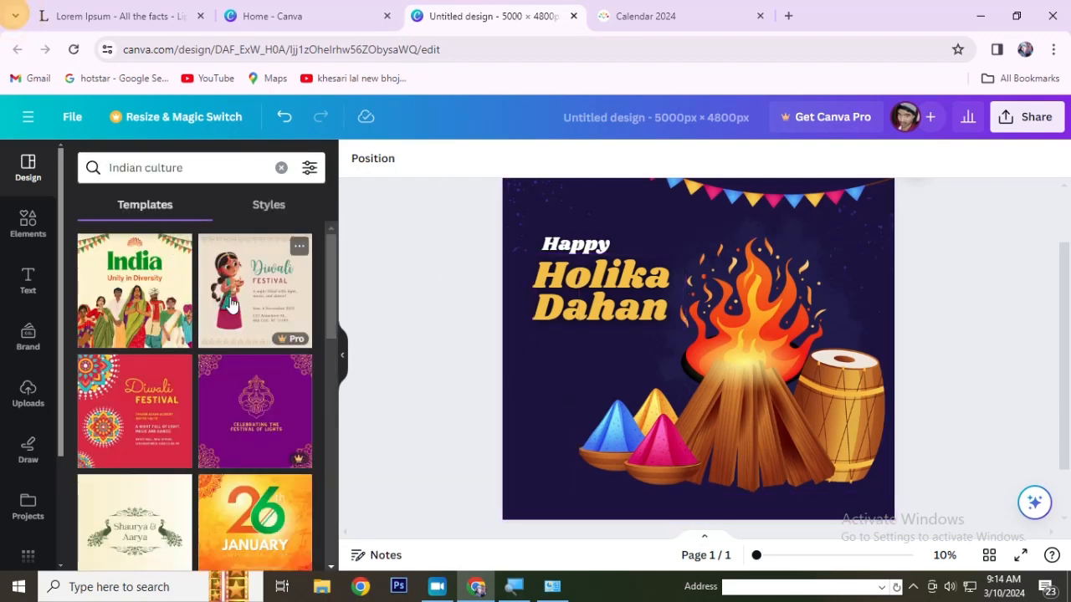
Add a second page and apply the "India Unity in Diversity" template to it.
scroll(772, 358, down, 1)
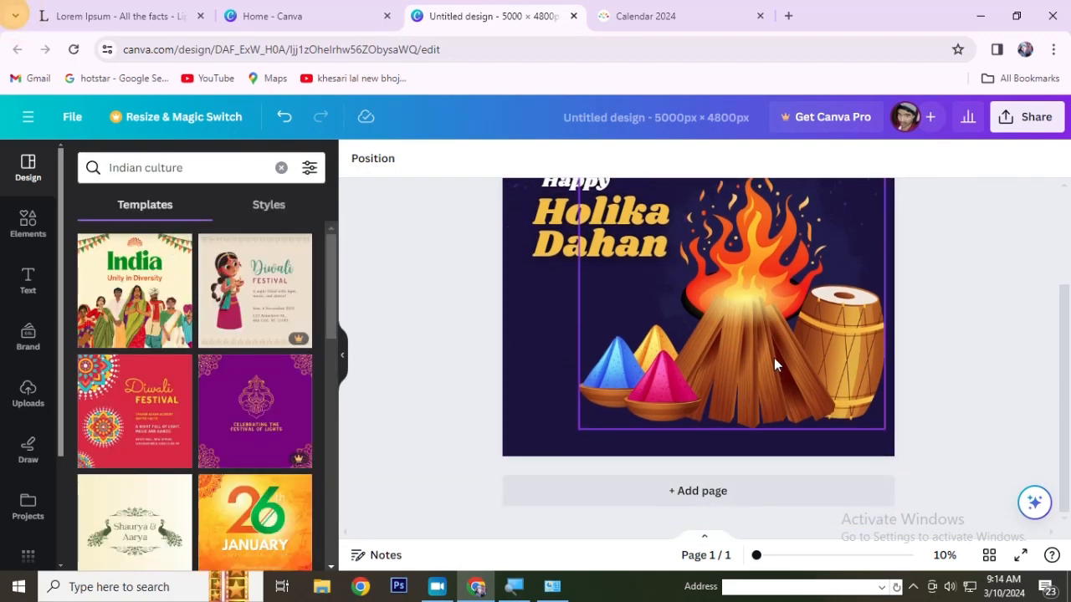
click(741, 490)
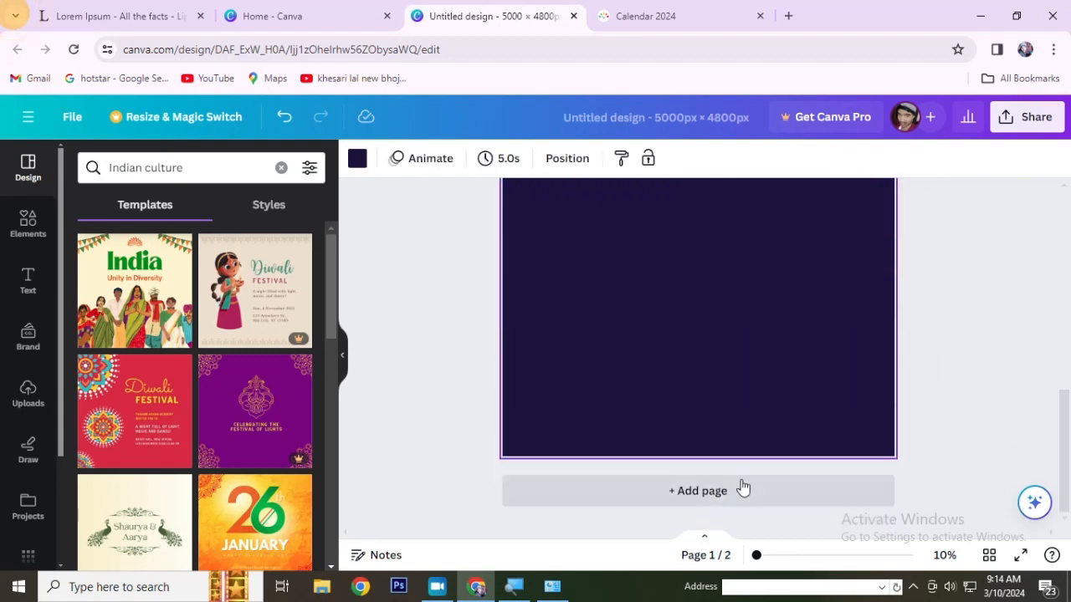
click(125, 278)
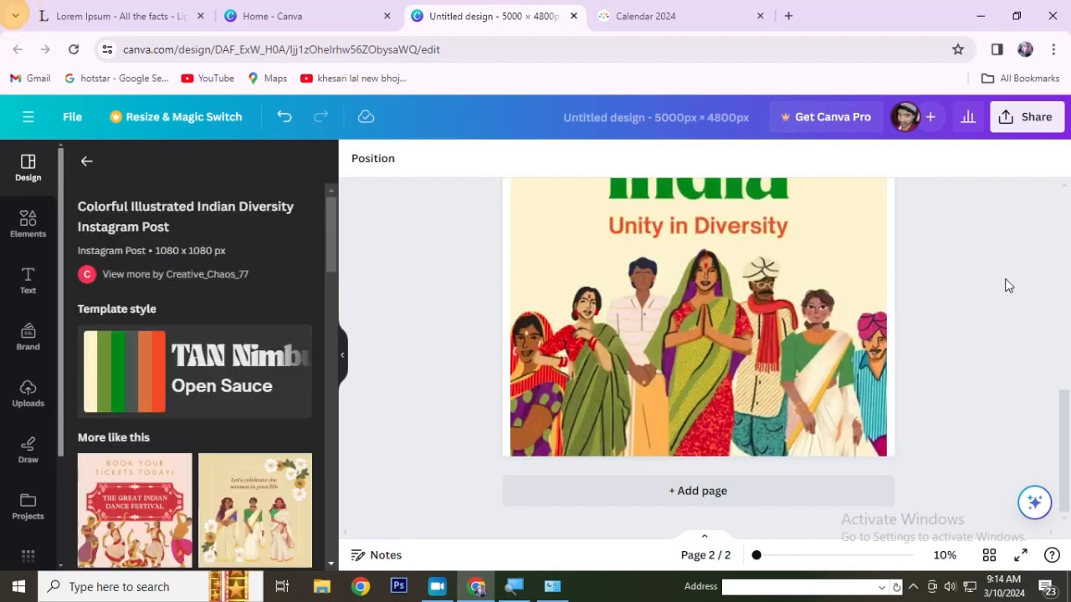
Delete the illustrated group of people from page 2, keeping the heading, subtitle and bunting.
click(717, 392)
click(698, 288)
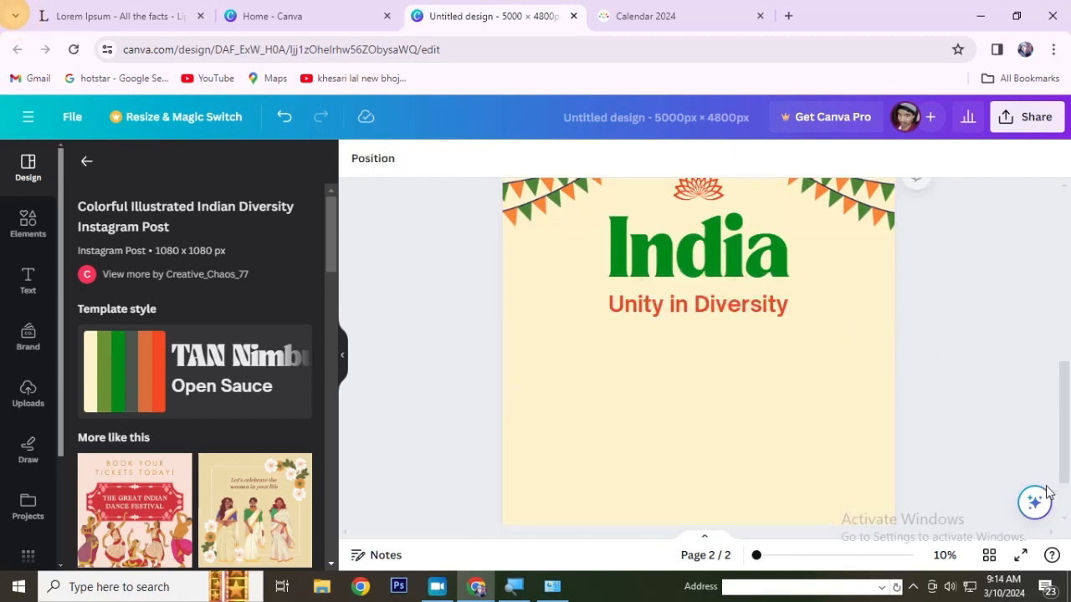
scroll(706, 302, up, 5)
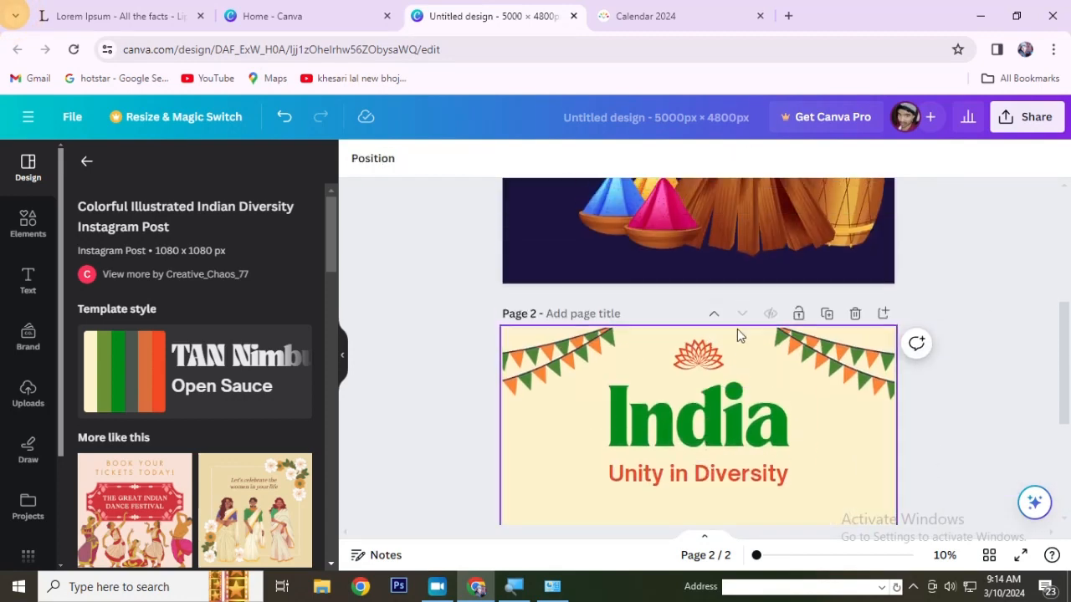
scroll(739, 335, down, 4)
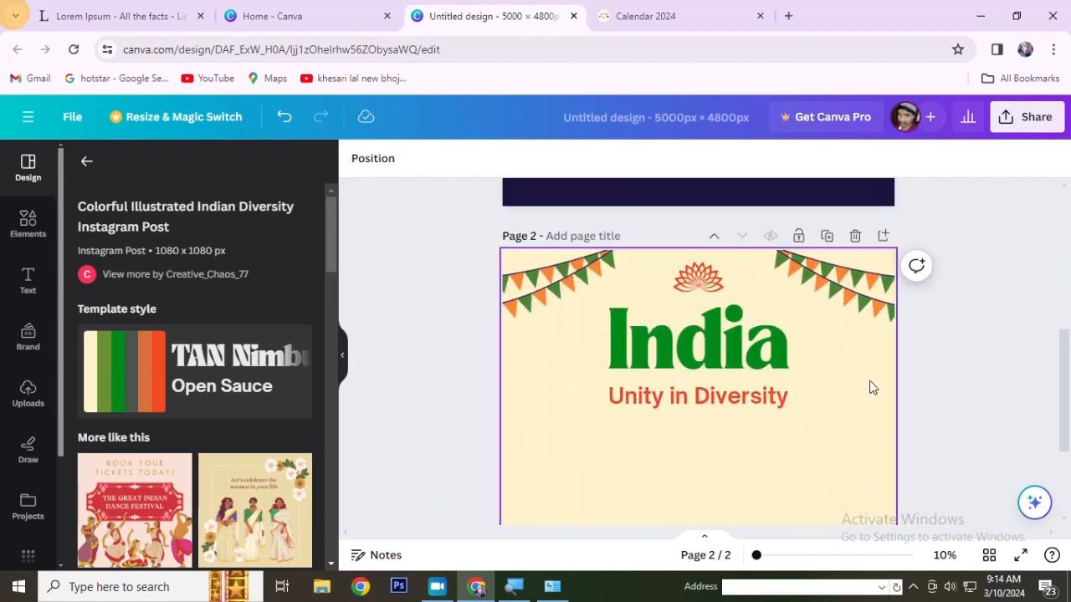
scroll(867, 385, down, 2)
Copy the bonfire, drum and color powder illustration from page 1 and paste it onto page 2.
scroll(829, 379, up, 6)
click(784, 310)
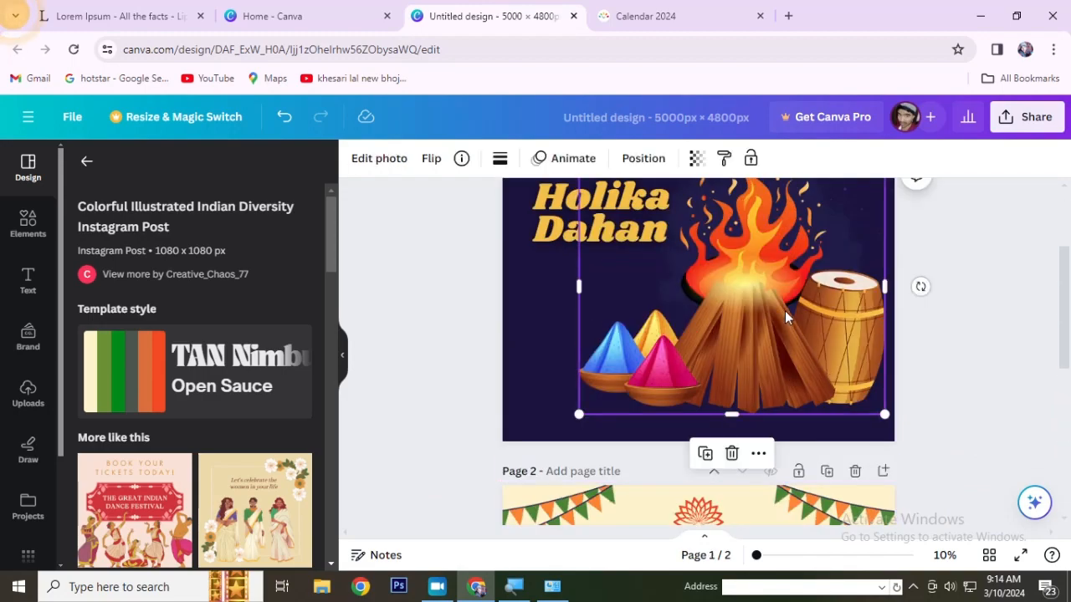
key(ctrl+c)
scroll(784, 311, down, 4)
click(721, 373)
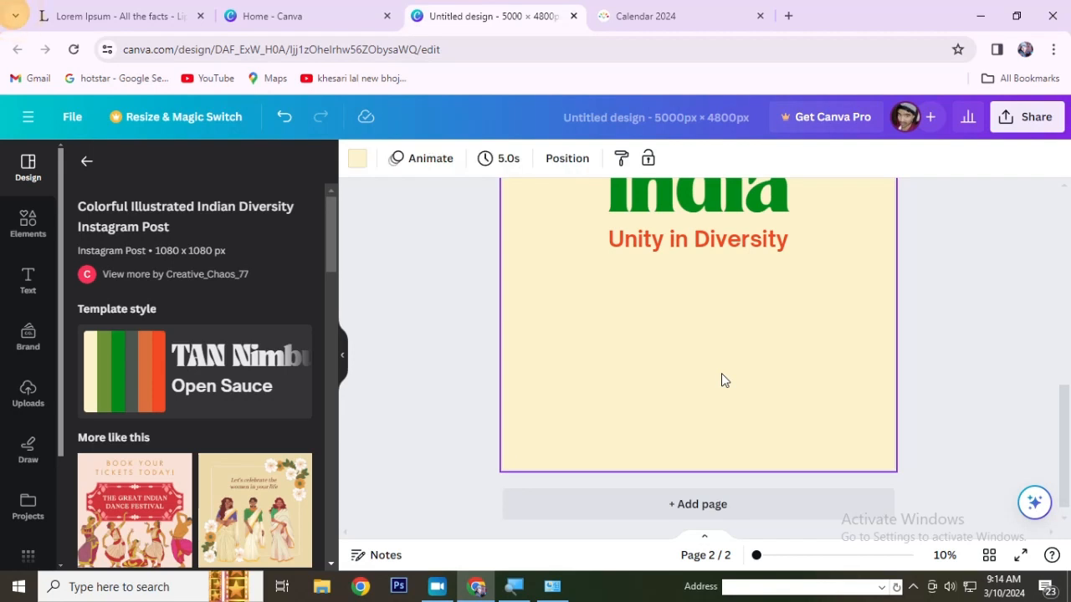
key(ctrl+v)
Shrink the pasted bonfire illustration and place it roughly centered beneath the "Unity in Diversity" subtitle.
drag(807, 333, 763, 344)
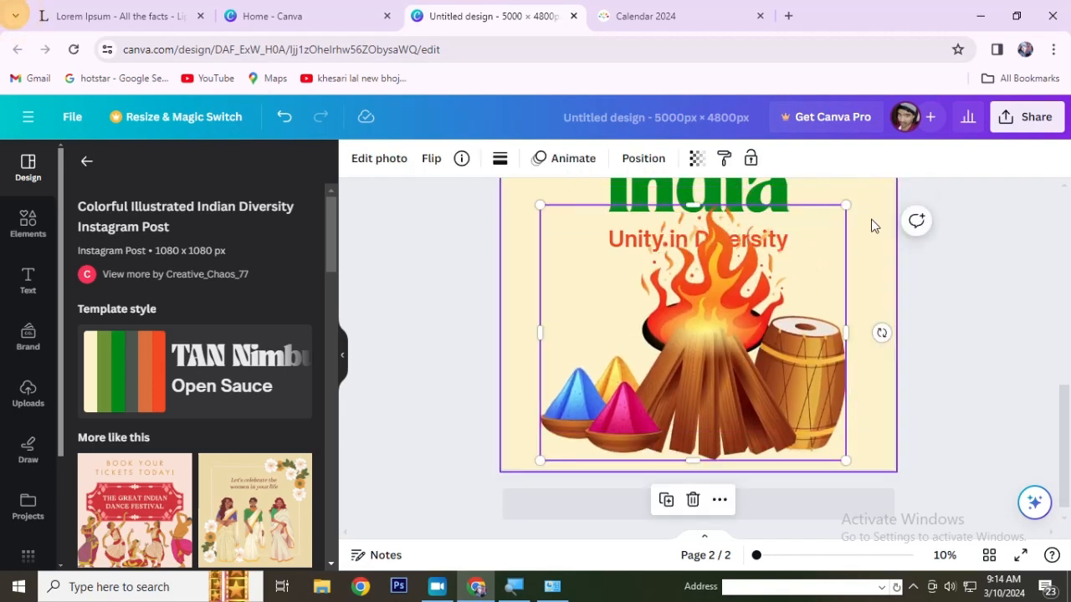
drag(847, 206, 790, 253)
drag(695, 335, 708, 336)
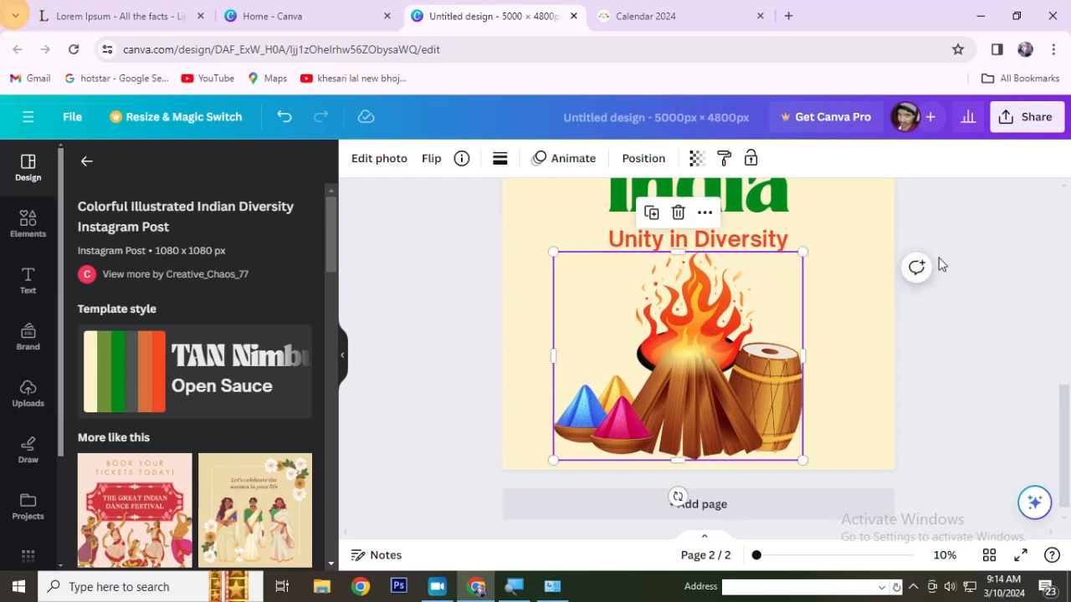
click(946, 260)
scroll(935, 275, up, 2)
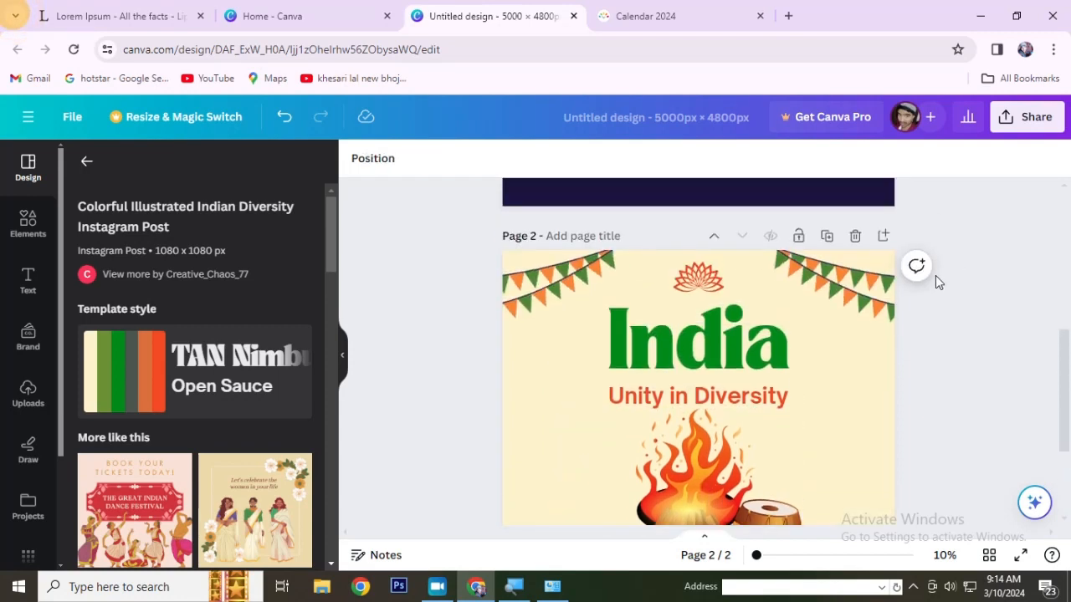
click(701, 277)
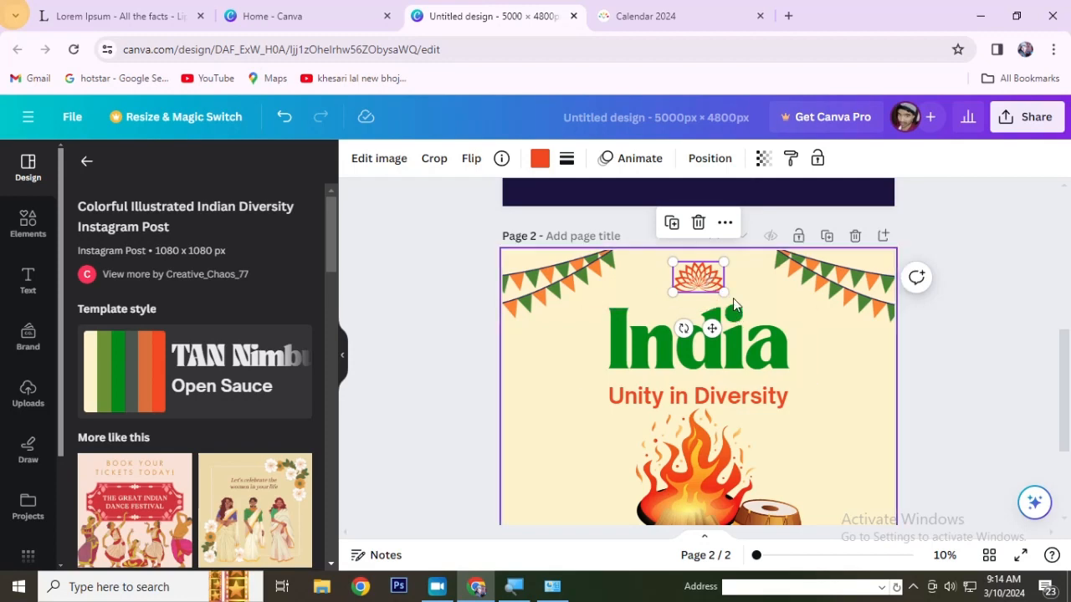
key(Delete)
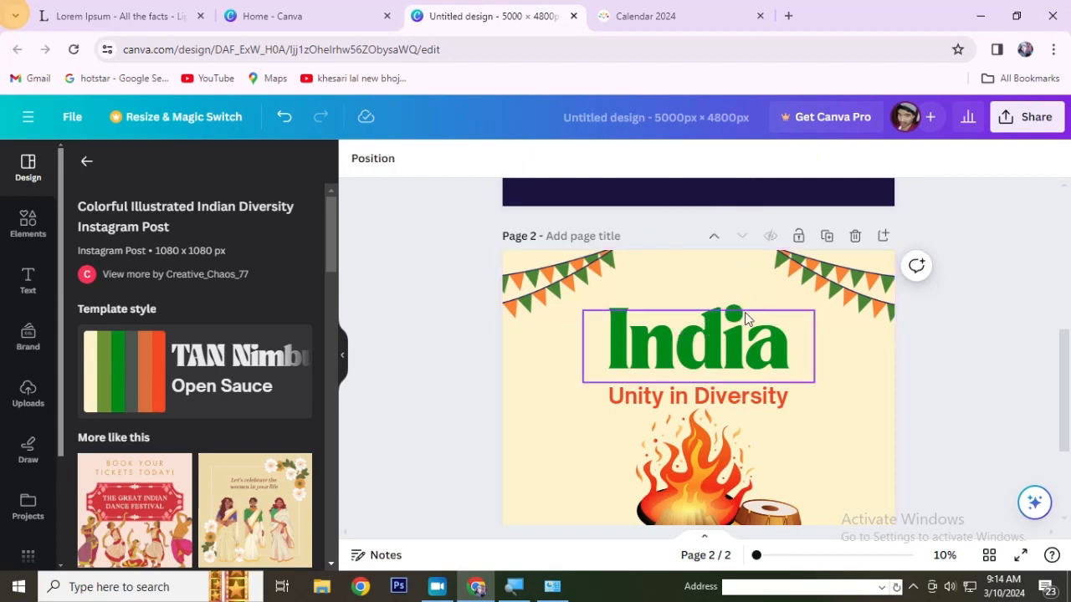
scroll(948, 364, down, 2)
key(ctrl+z)
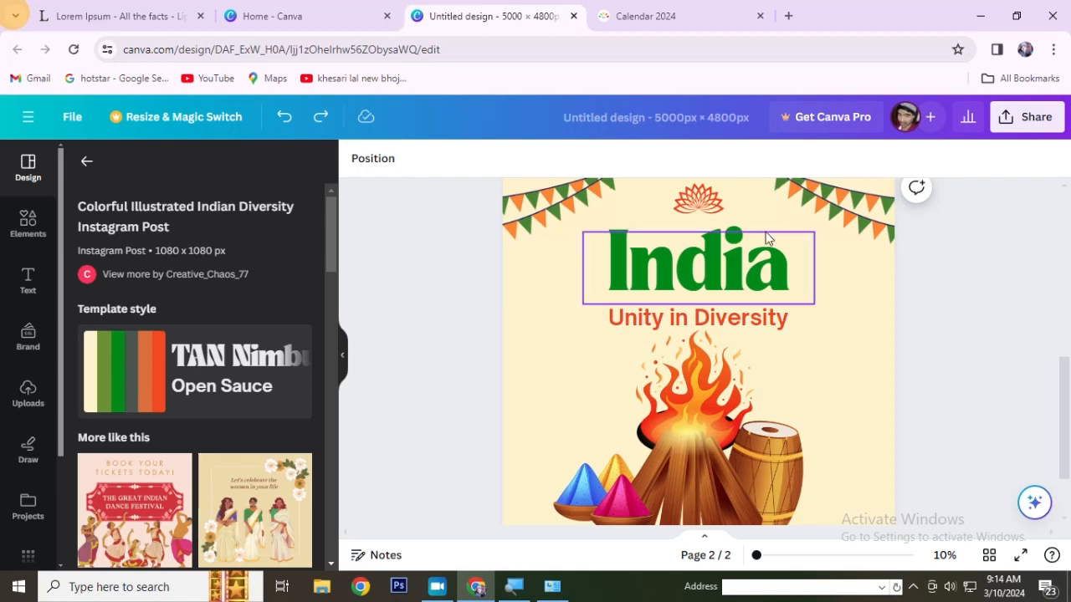
Delete the orange lotus icon above the "India" heading on page 2.
click(690, 196)
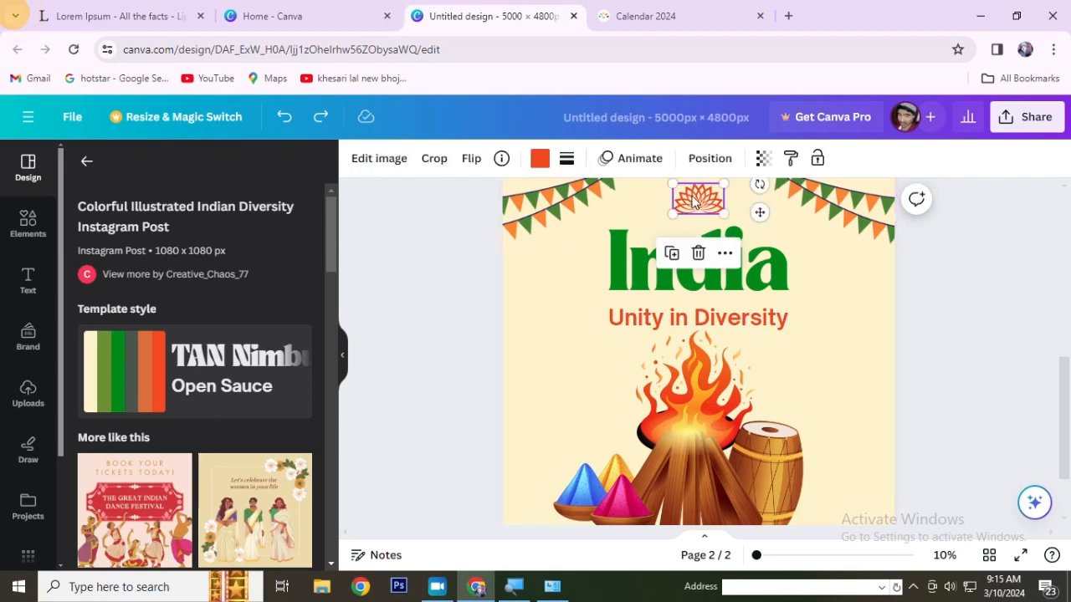
key(Delete)
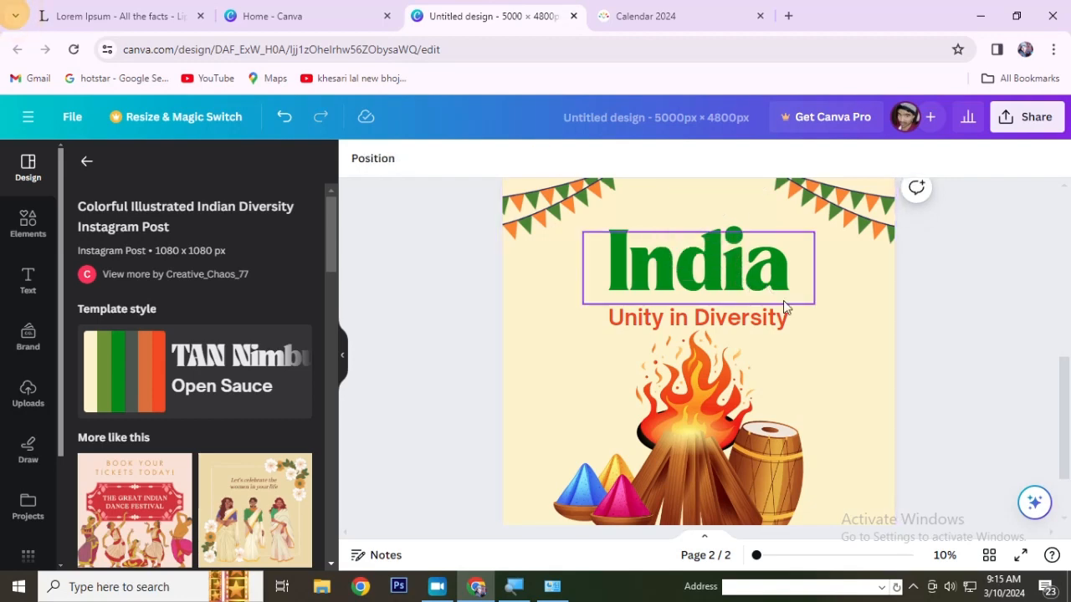
Replace the "India" heading text on page 2 with "Holika".
click(665, 260)
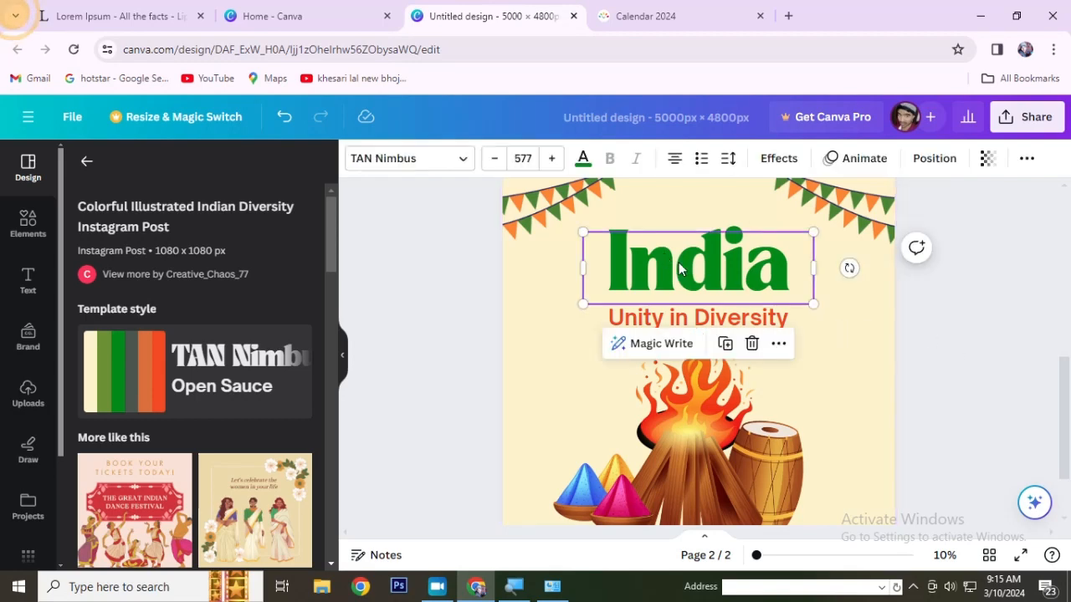
scroll(681, 270, up, 5)
scroll(647, 328, down, 5)
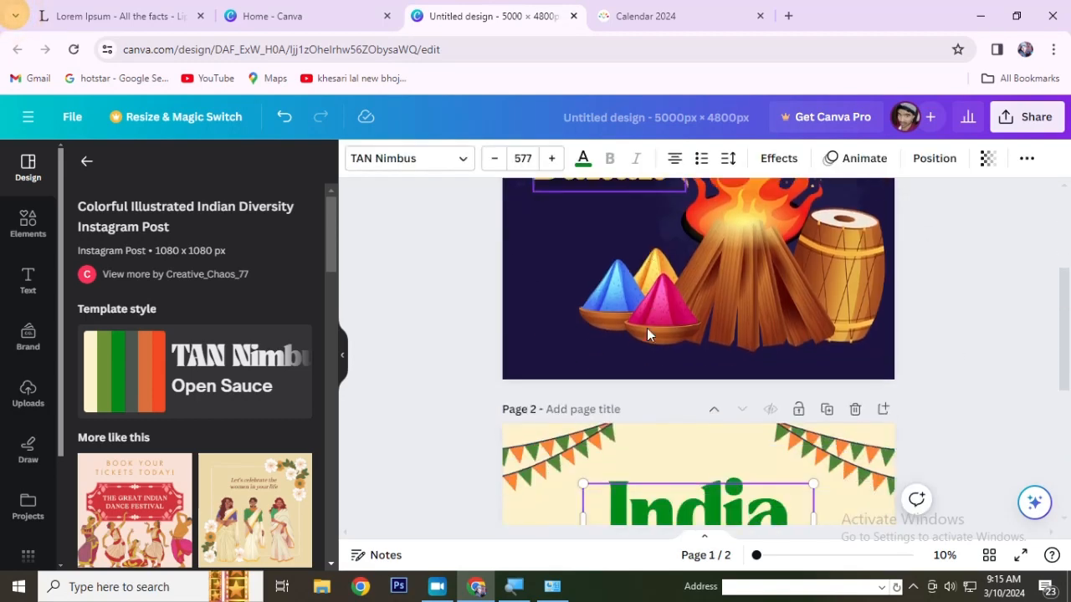
double_click(696, 354)
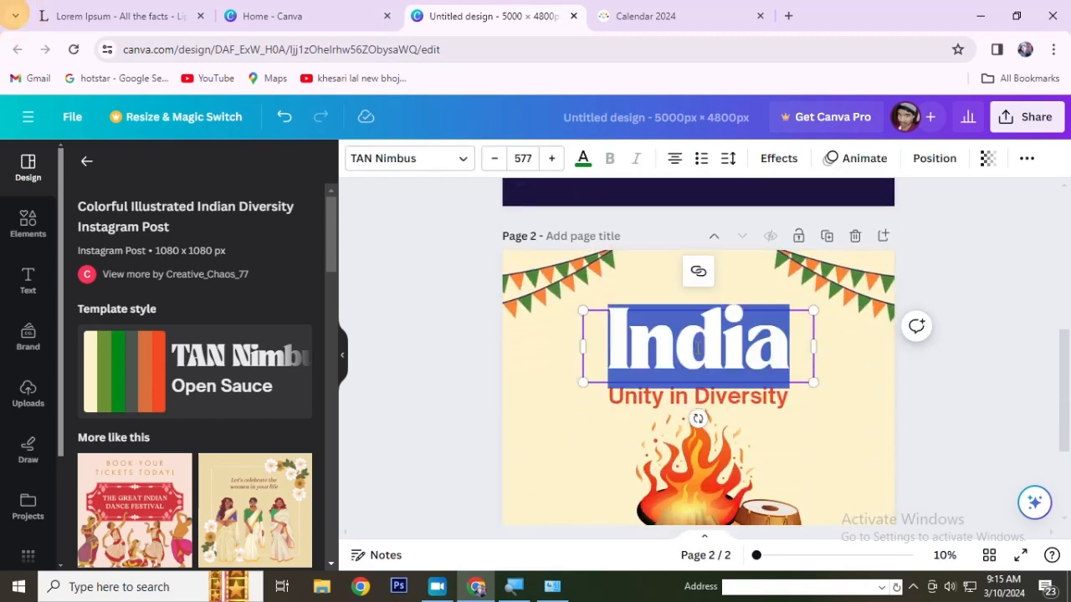
text(Holi)
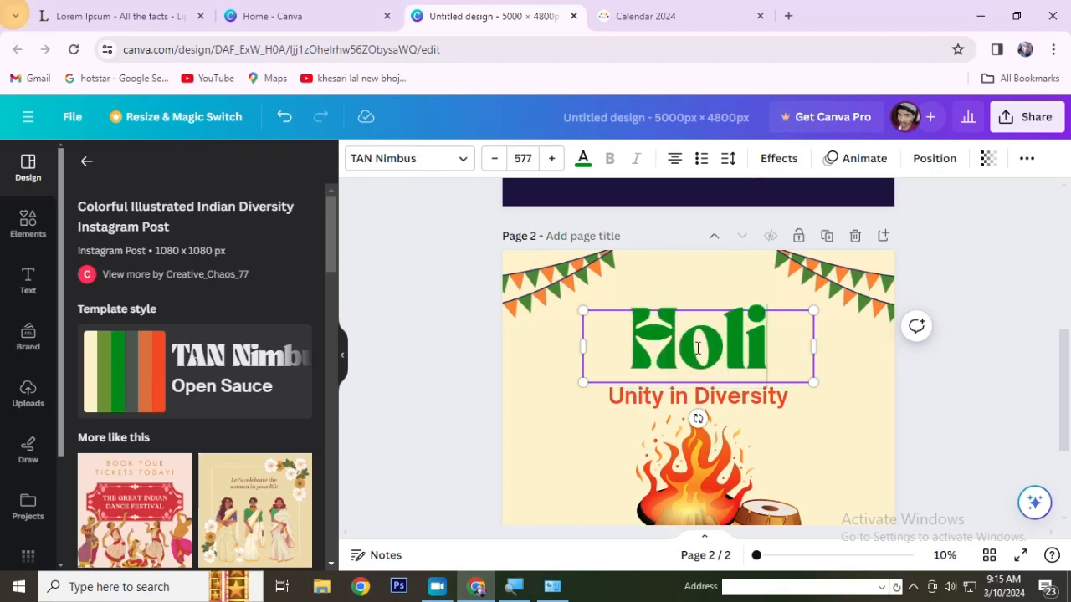
text(ka)
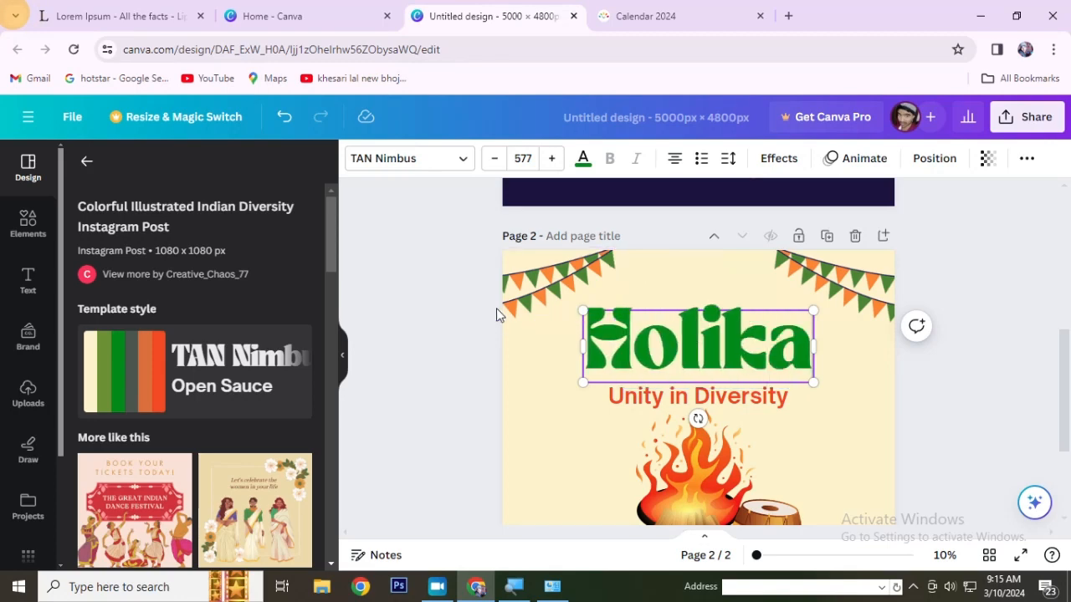
click(470, 298)
Replace the "Unity in Diversity" subtitle on page 2 with "Dahan".
scroll(734, 381, up, 5)
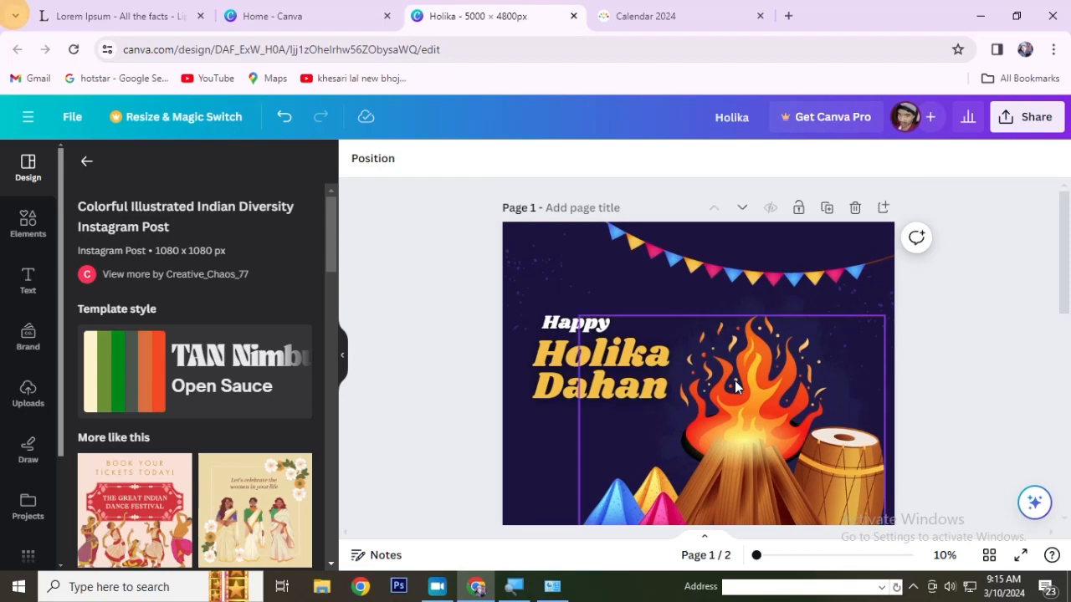
scroll(735, 381, down, 5)
click(693, 397)
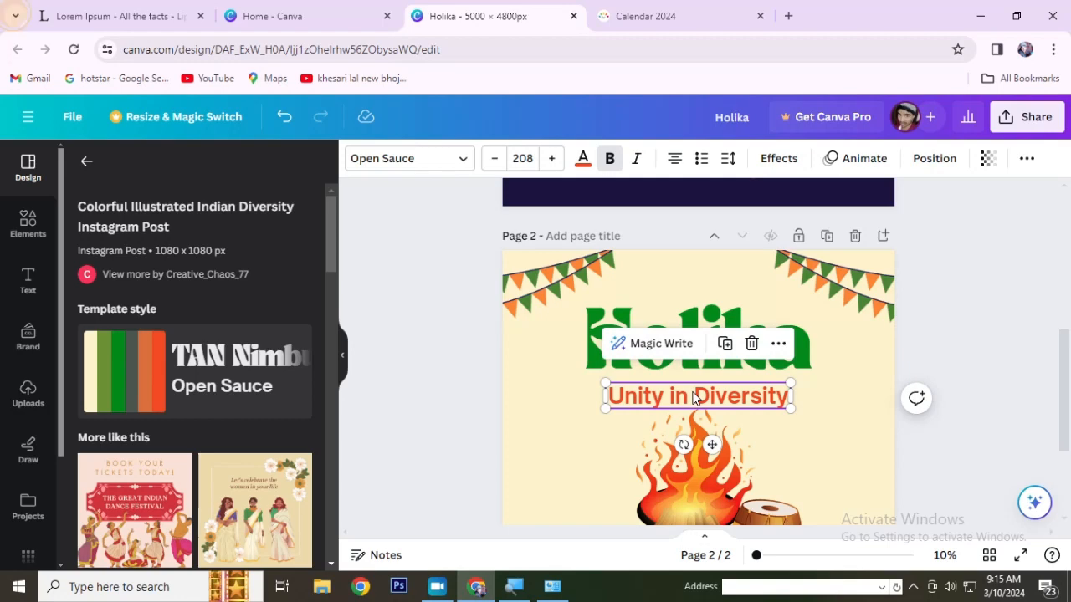
double_click(694, 397)
text(D)
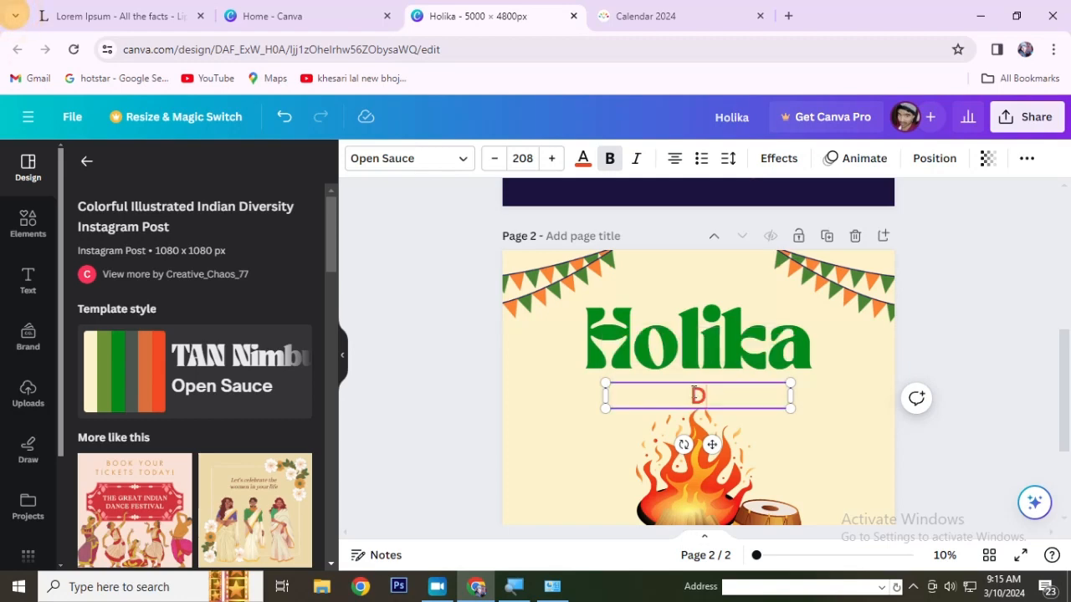
text(ahan)
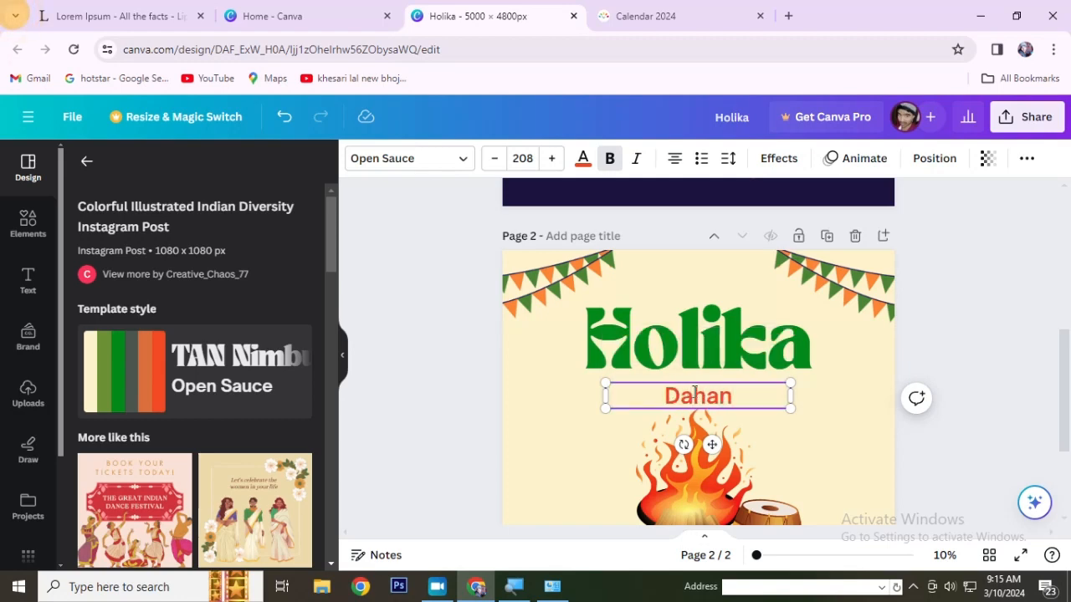
click(398, 302)
Enlarge the "Dahan" text to a font size of about 563, directly beneath the "Holika" heading.
click(726, 396)
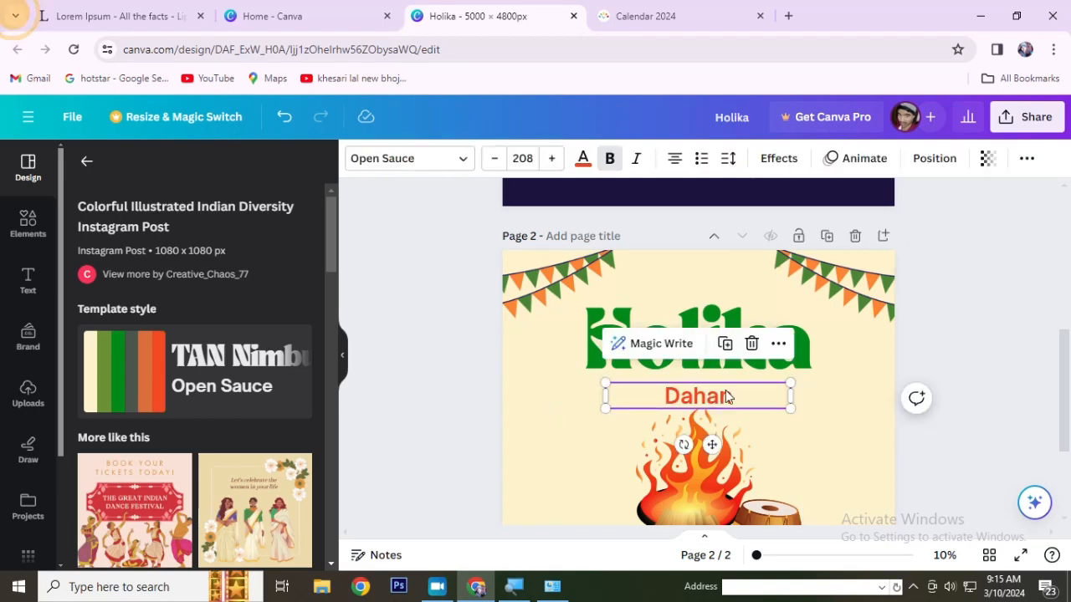
drag(793, 404, 687, 404)
key(ctrl+z)
drag(793, 404, 811, 352)
scroll(692, 360, down, 2)
click(693, 365)
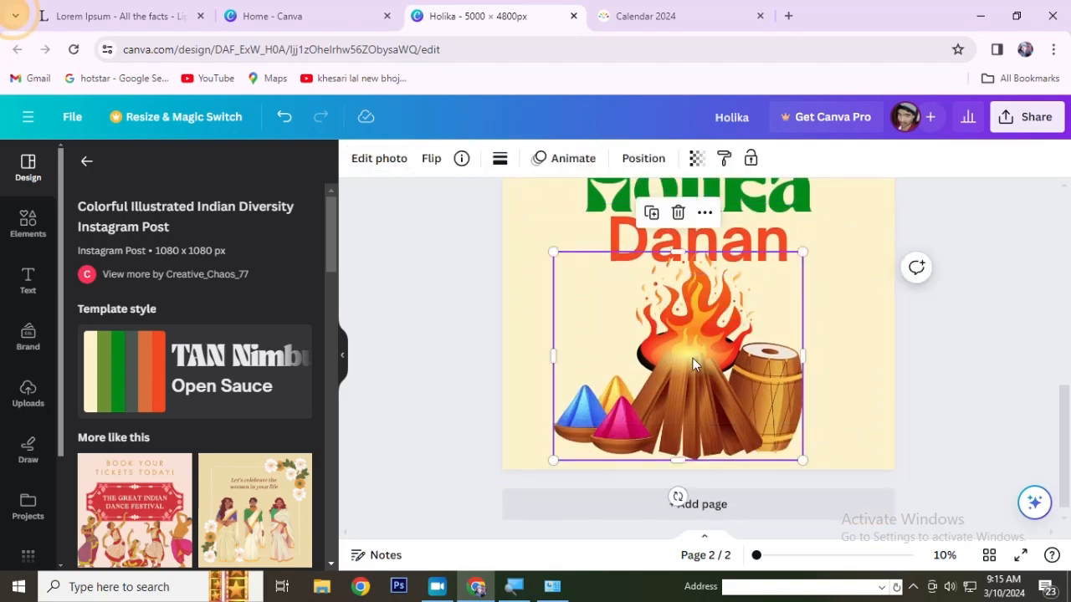
scroll(714, 366, up, 2)
scroll(716, 369, down, 2)
scroll(723, 390, up, 2)
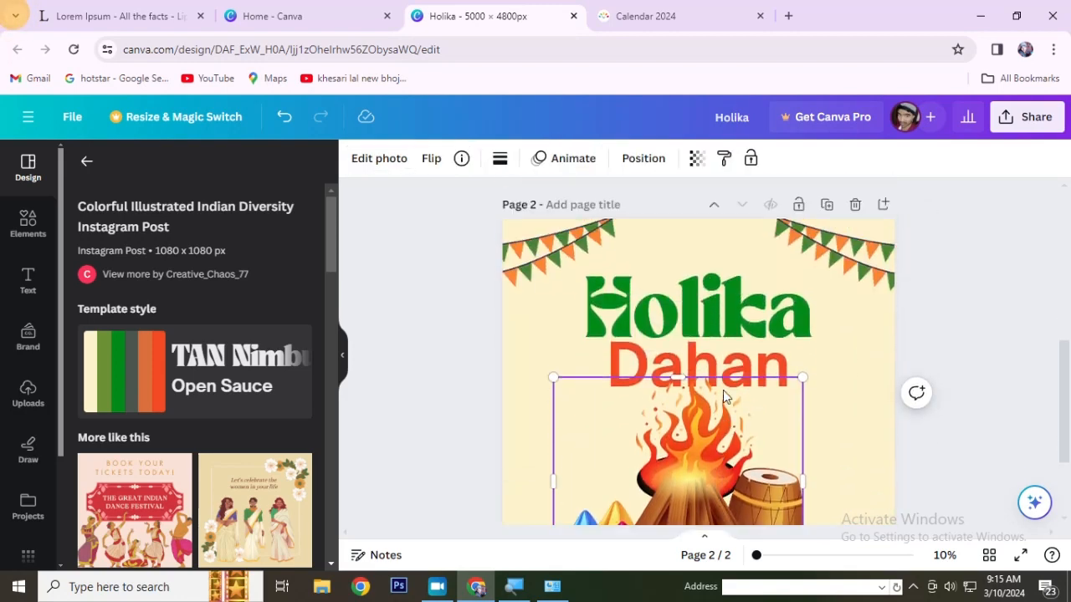
scroll(722, 390, up, 1)
Place a copy of the "Dahan" text above the "Holika" heading and change its wording to "HAPPY".
click(737, 401)
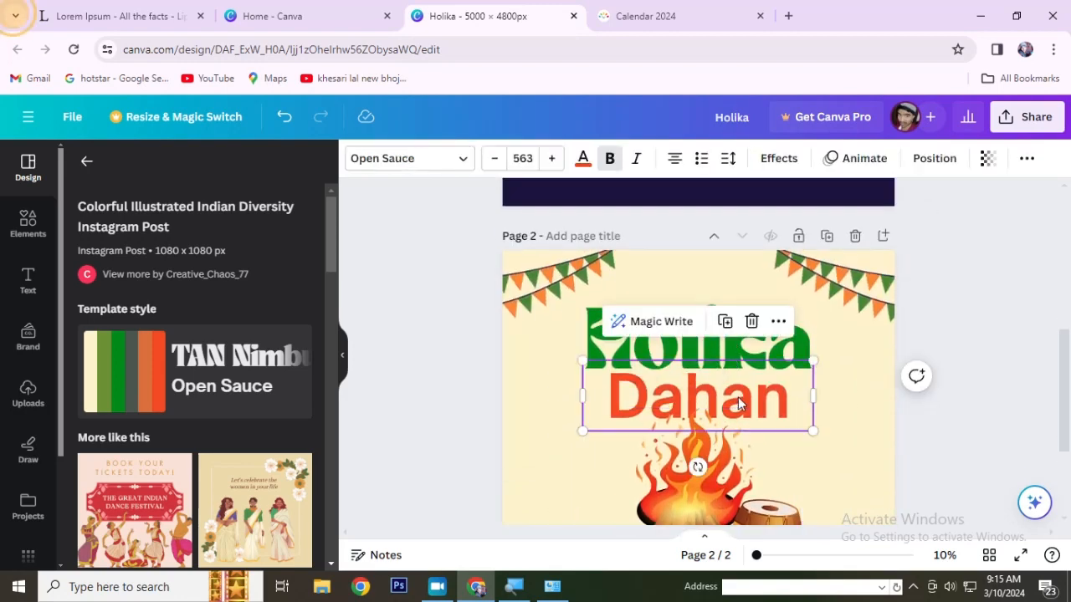
drag(739, 400, 725, 279)
double_click(724, 280)
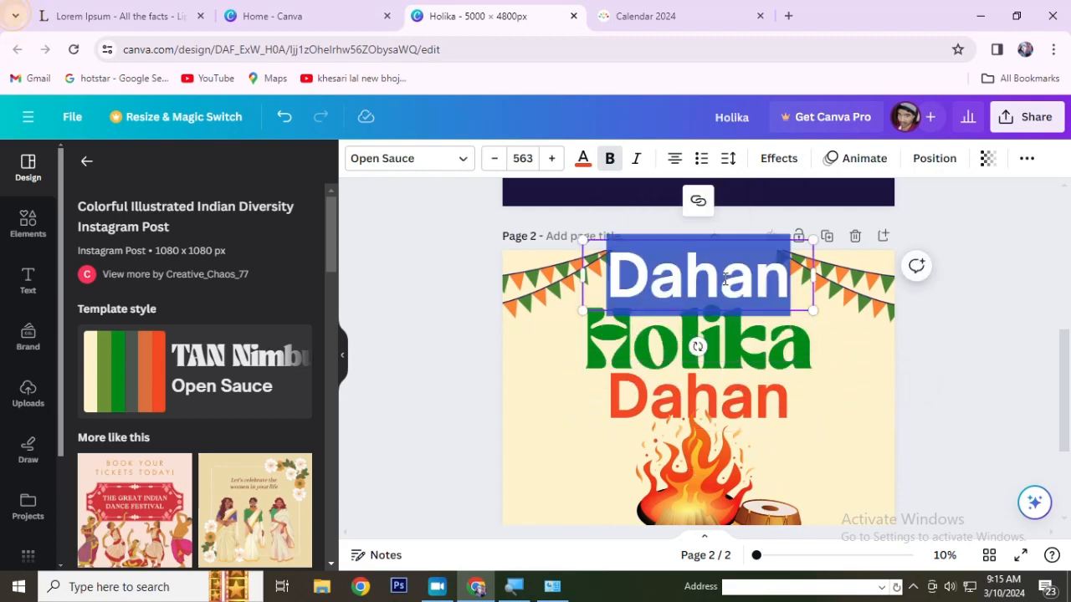
text(Happy)
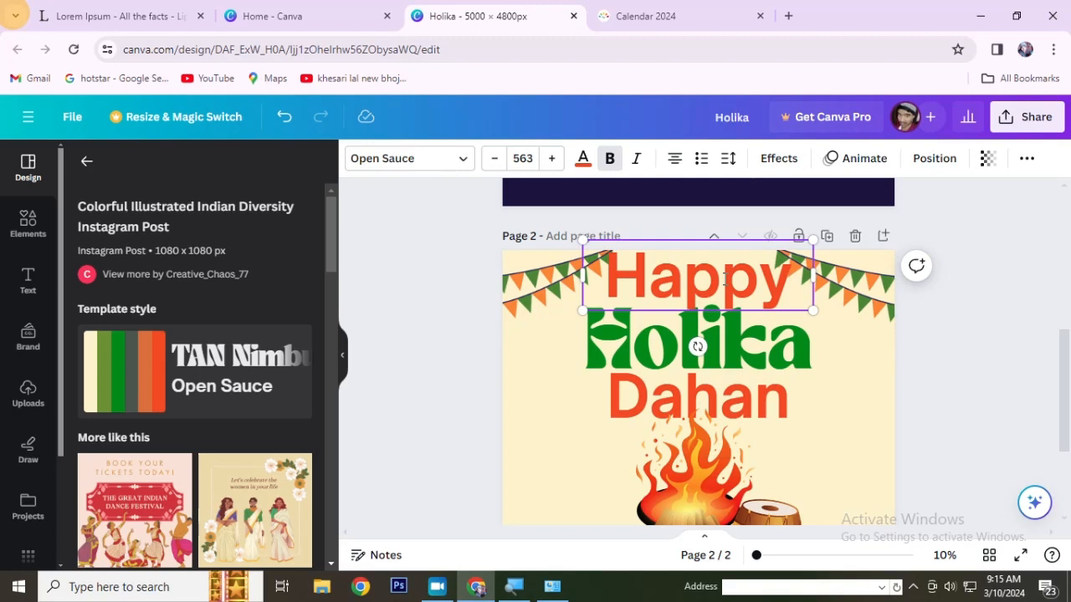
double_click(725, 279)
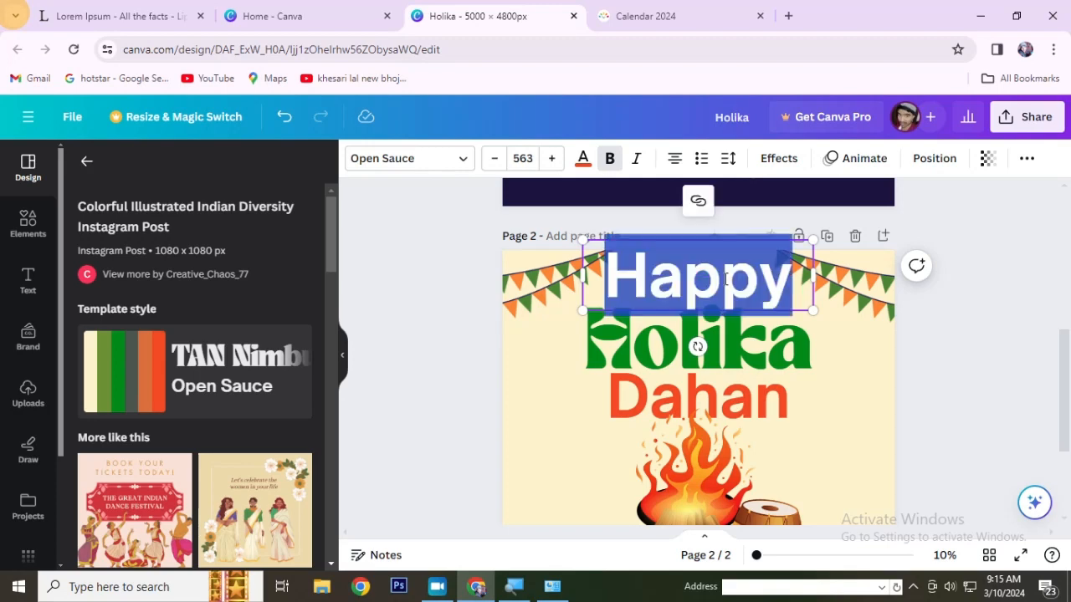
text(HAPPY)
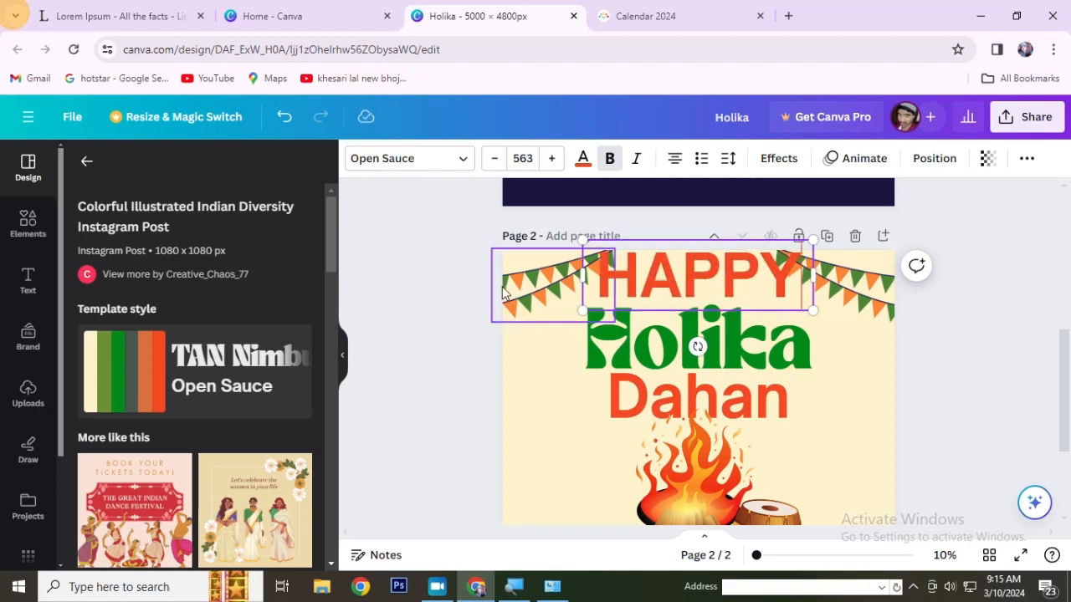
click(469, 256)
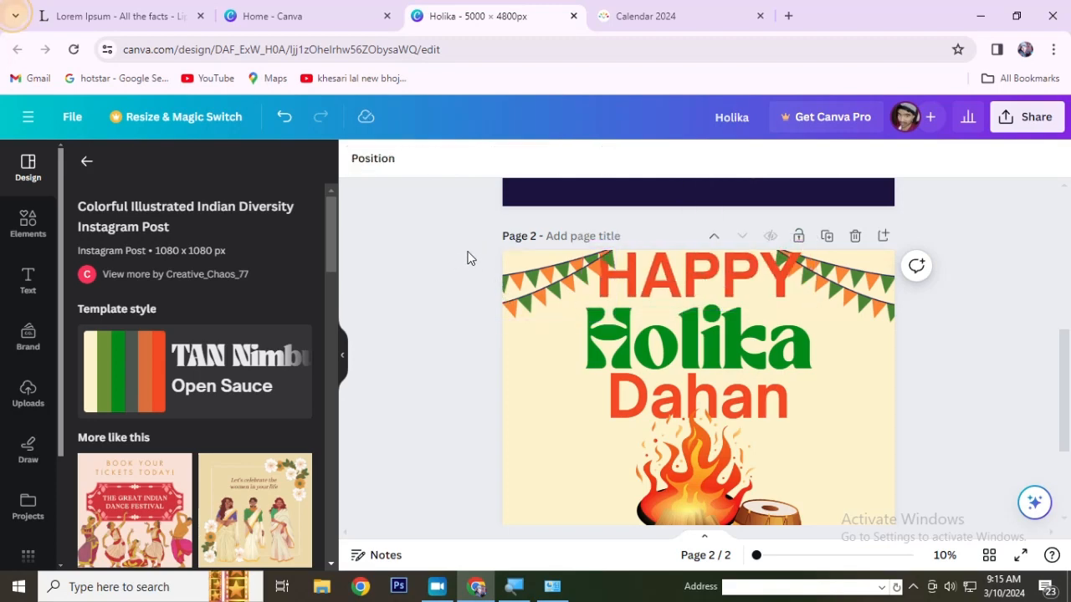
Shrink the "HAPPY" text to a font size of about 234 and center it above "Holika" between the buntings.
click(692, 269)
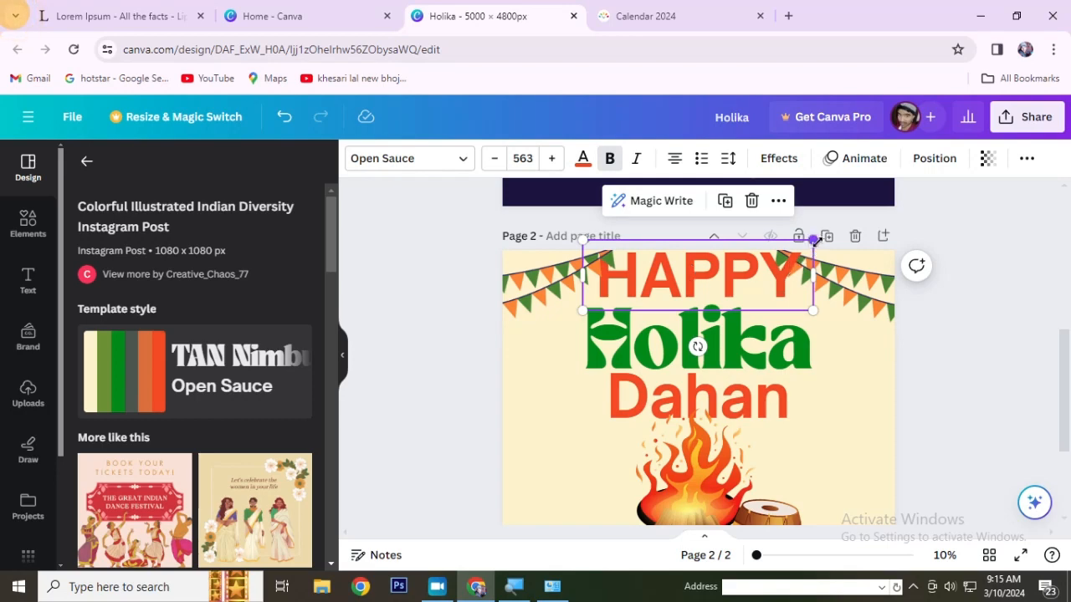
drag(813, 240, 699, 287)
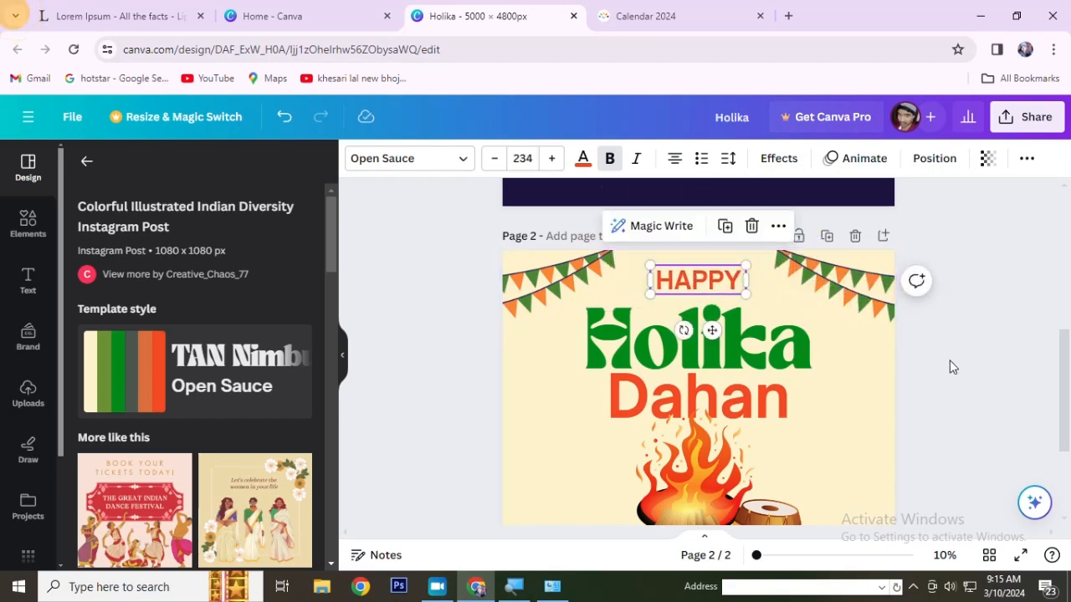
click(877, 355)
Try Shrikhand and Yeseva One on the "Holika" heading, and set its font to Abril Fatface.
click(725, 342)
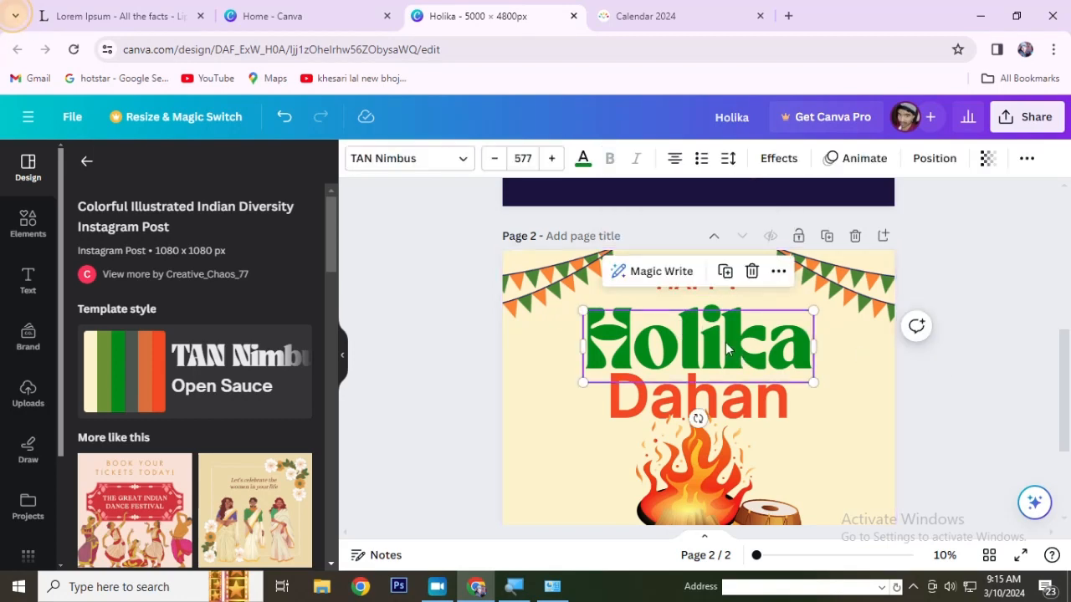
key(alt)
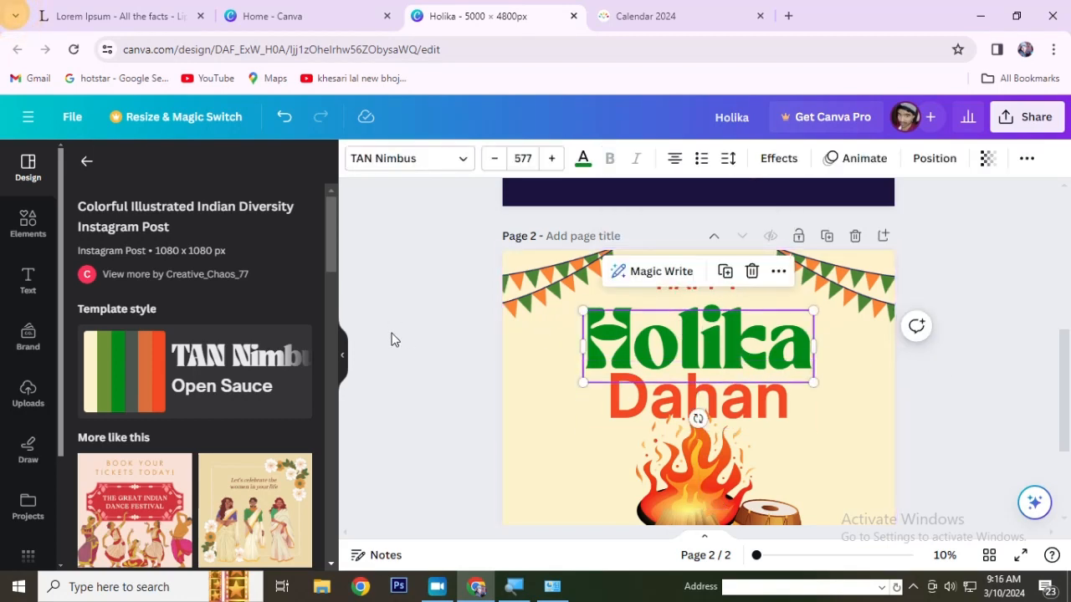
scroll(570, 366, up, 3)
scroll(570, 365, down, 4)
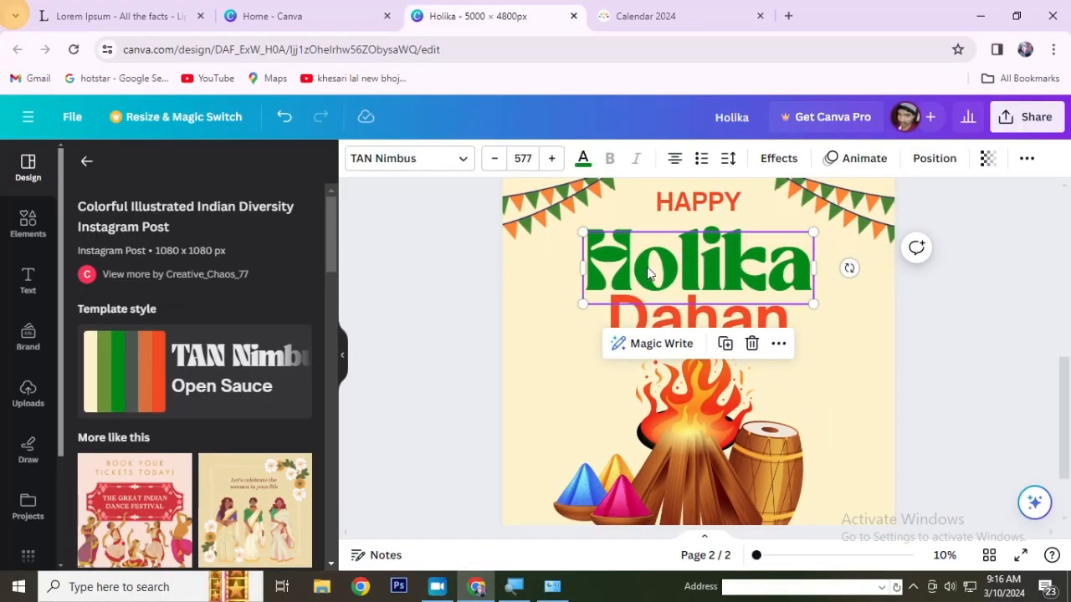
click(410, 162)
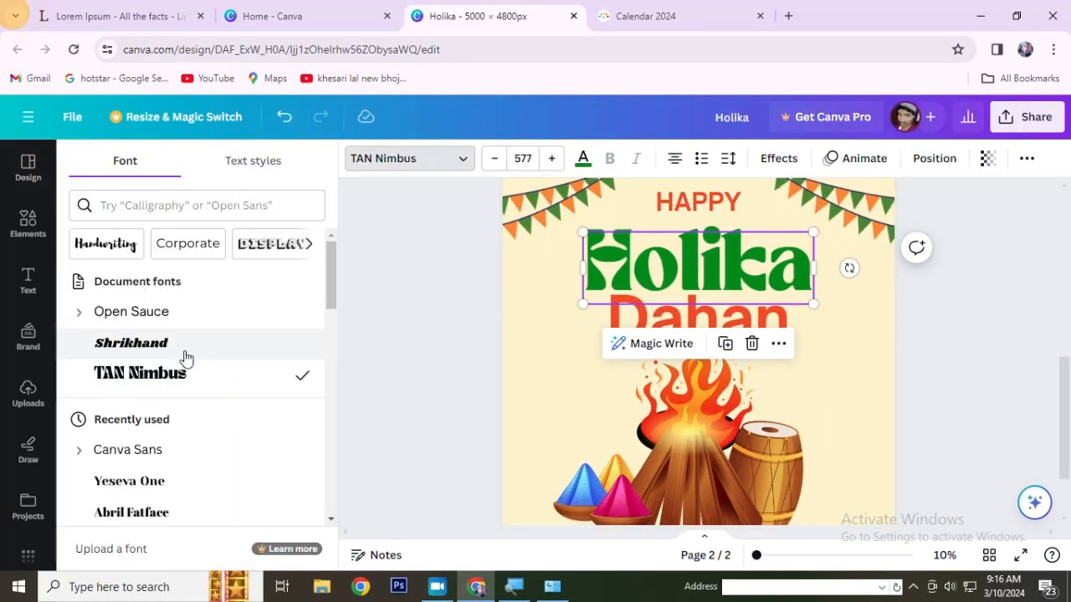
click(186, 358)
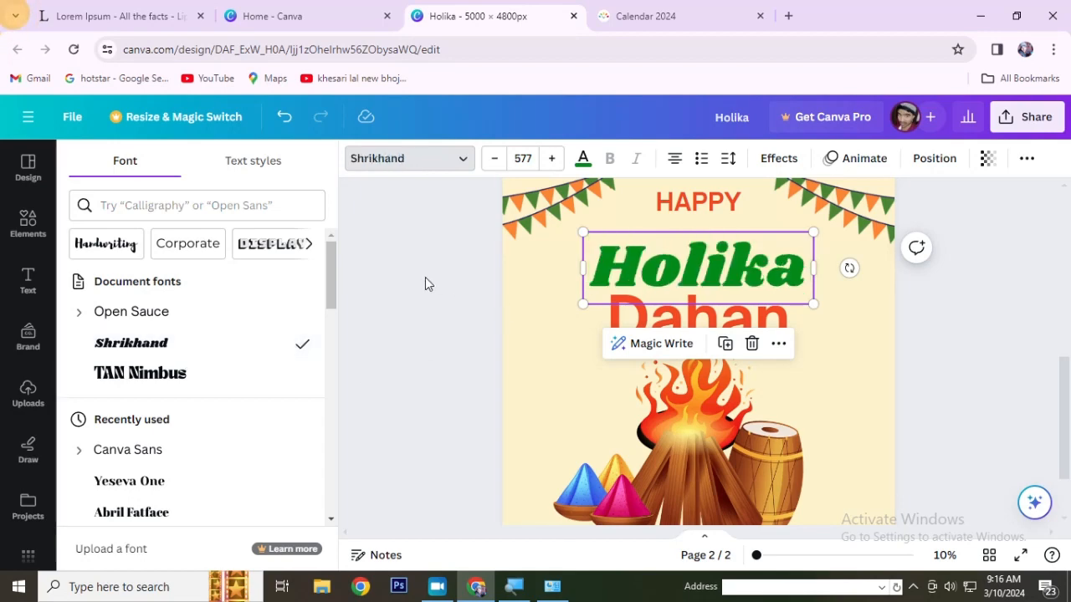
click(174, 479)
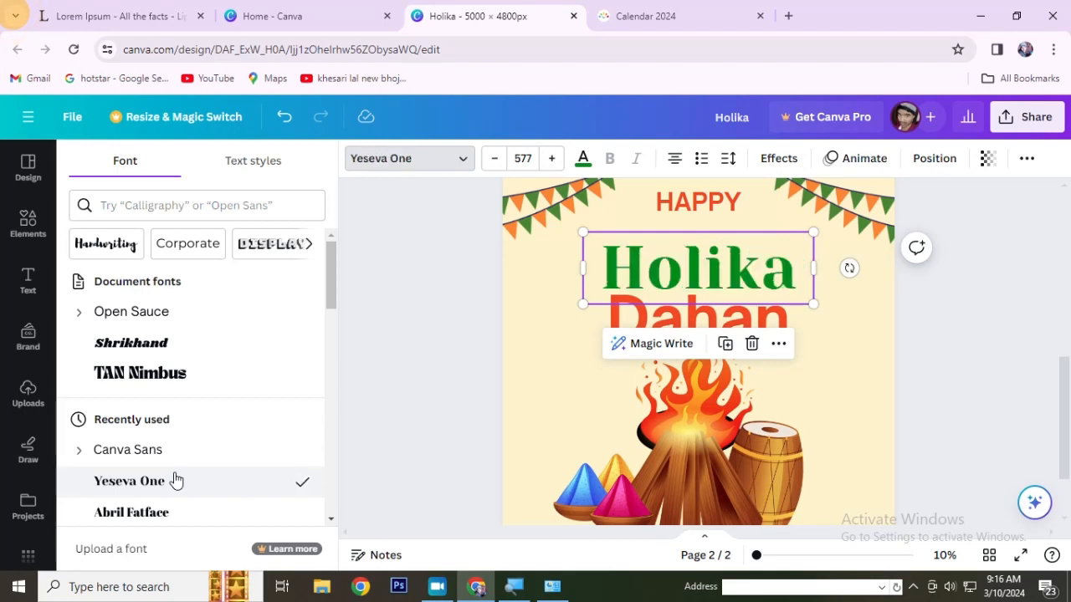
key(ctrl+z)
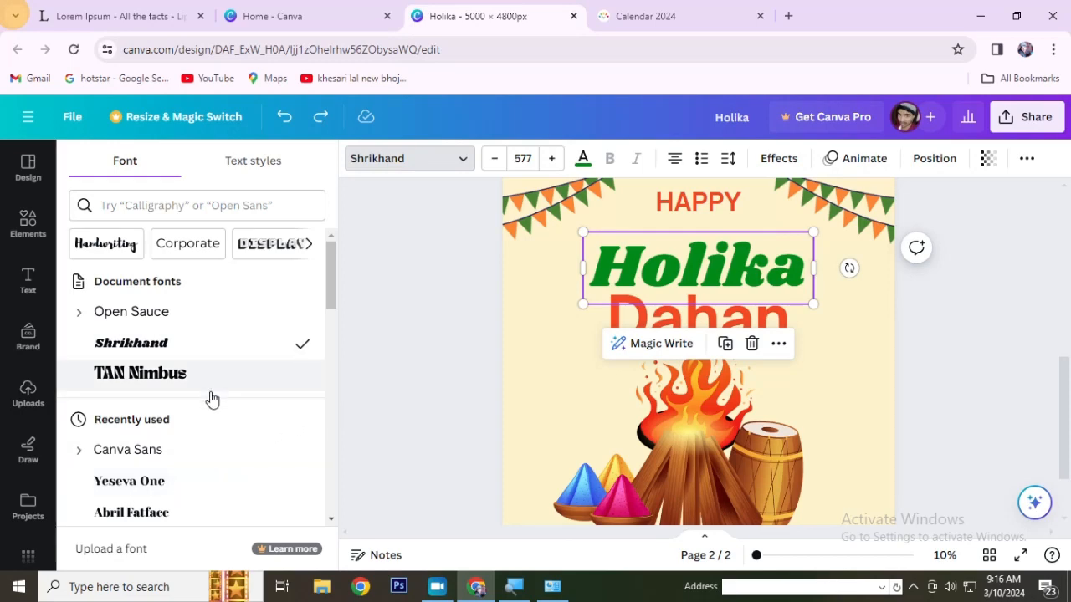
click(159, 514)
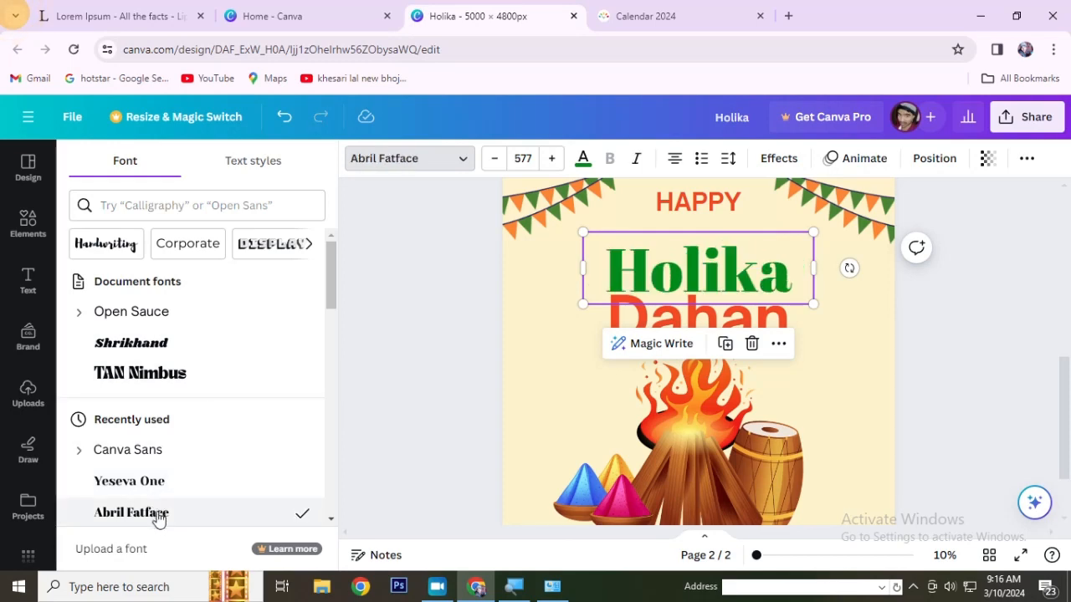
click(427, 232)
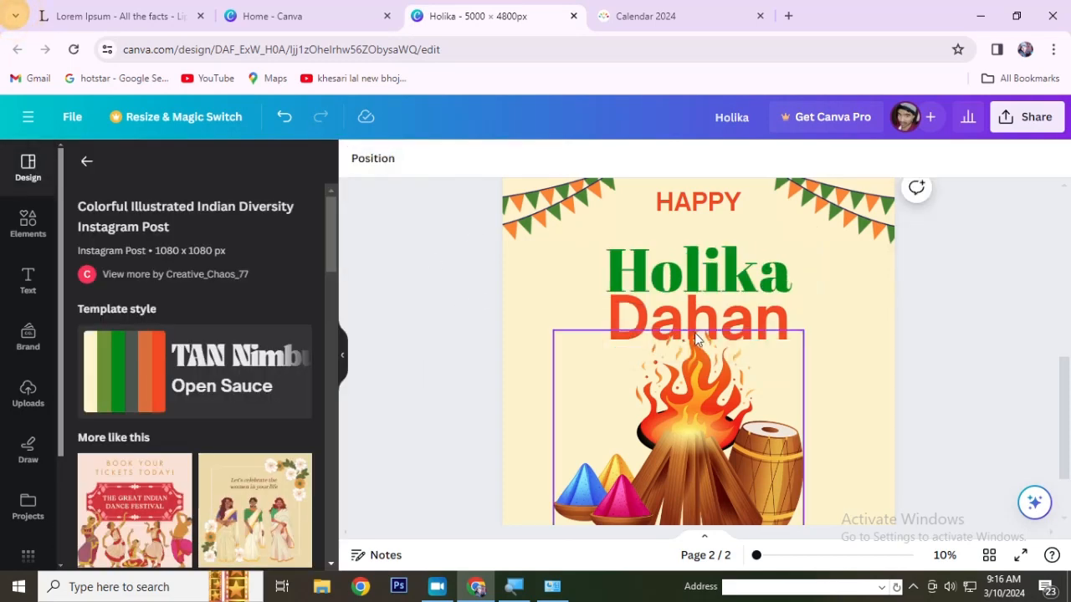
Change the font of the "Dahan" text beneath "Holika" to Yeseva One.
click(696, 289)
click(688, 326)
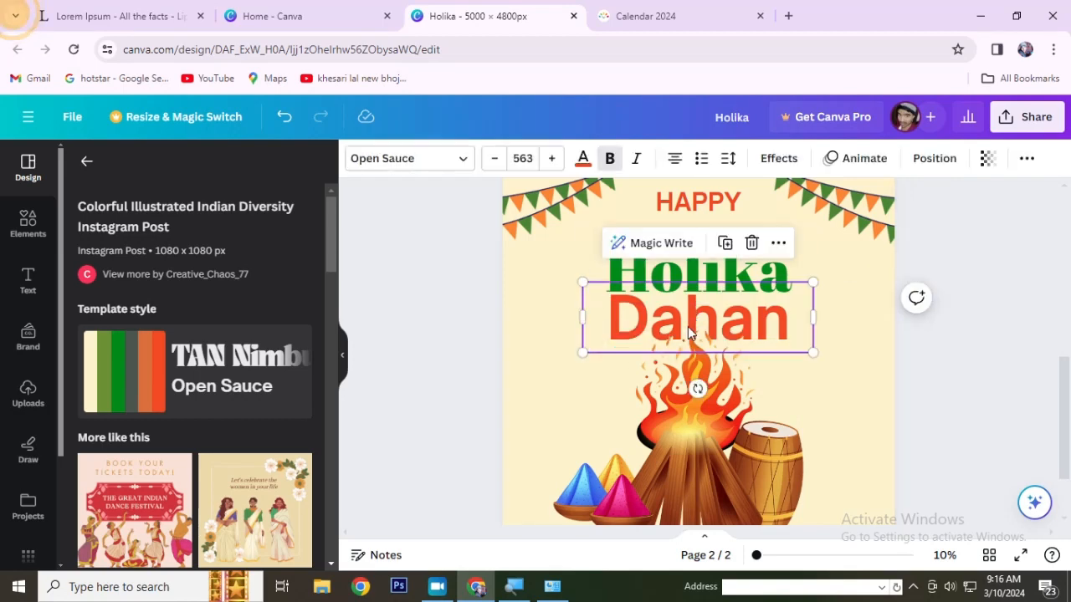
click(437, 158)
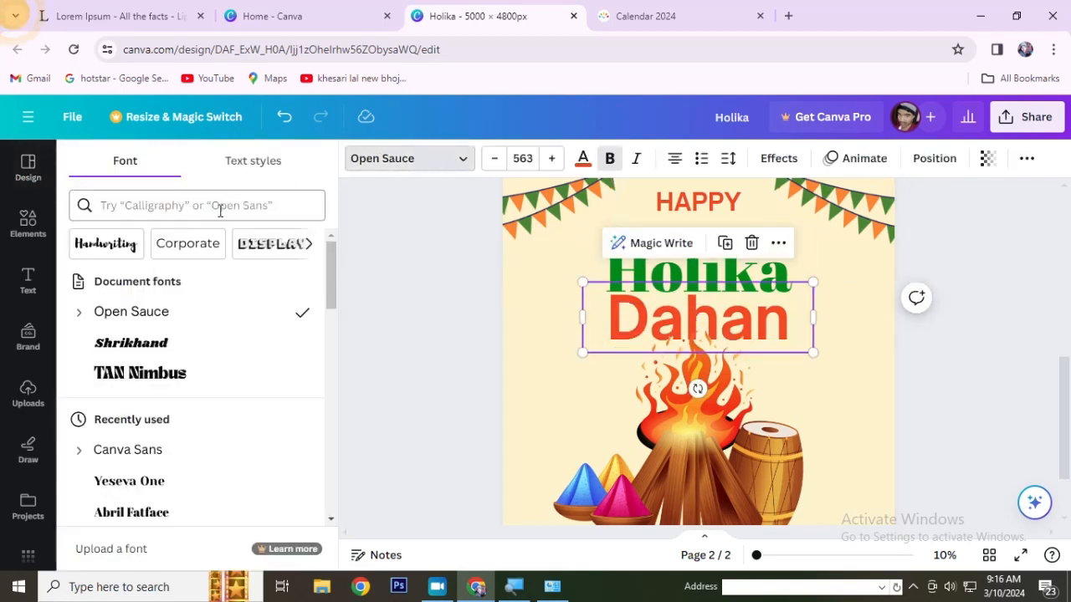
click(177, 458)
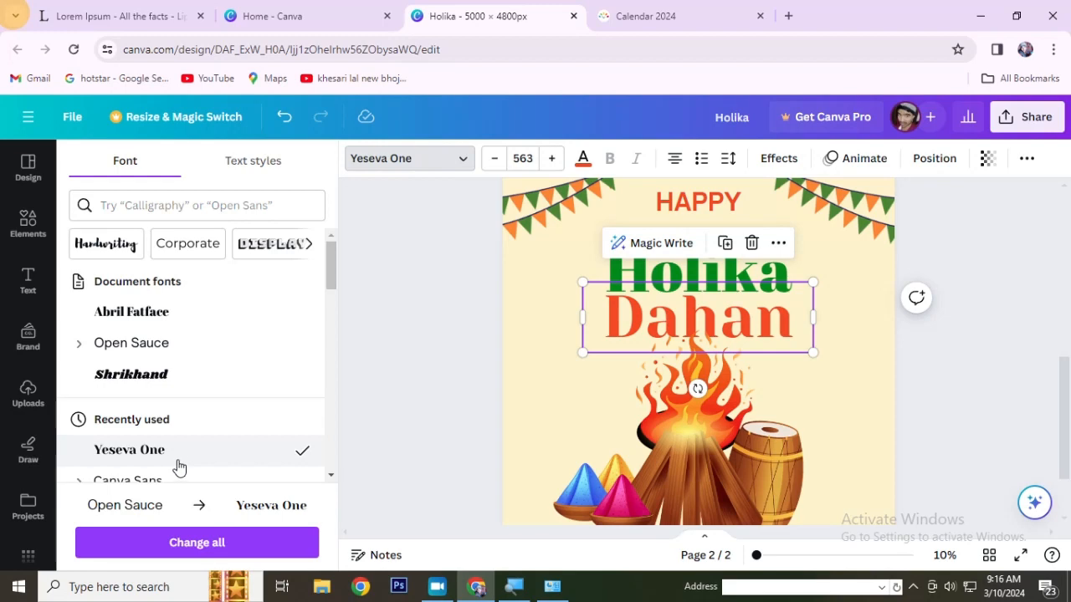
scroll(179, 466, down, 4)
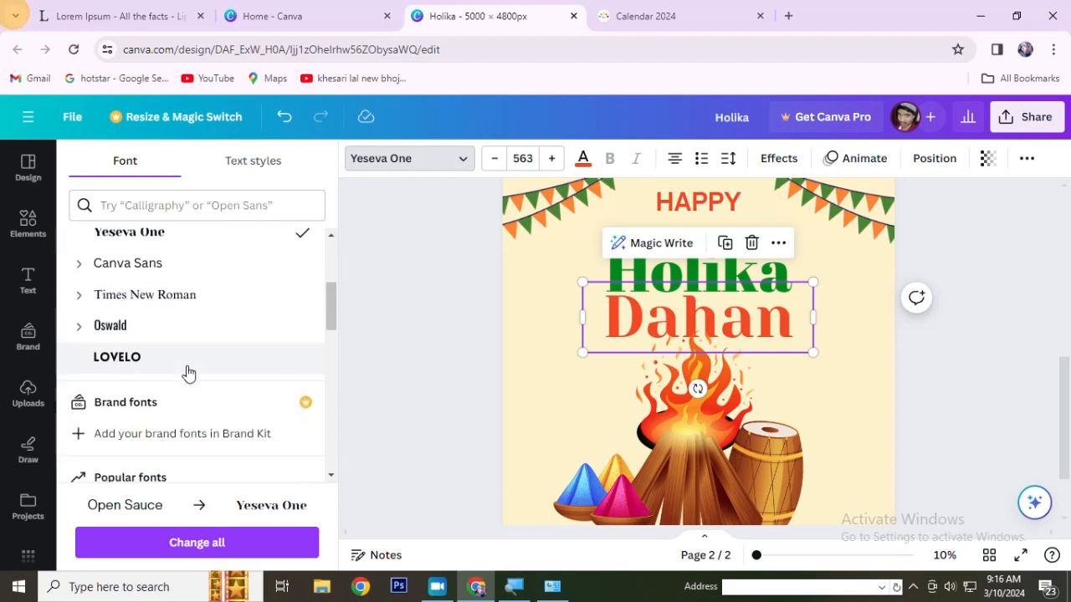
click(437, 274)
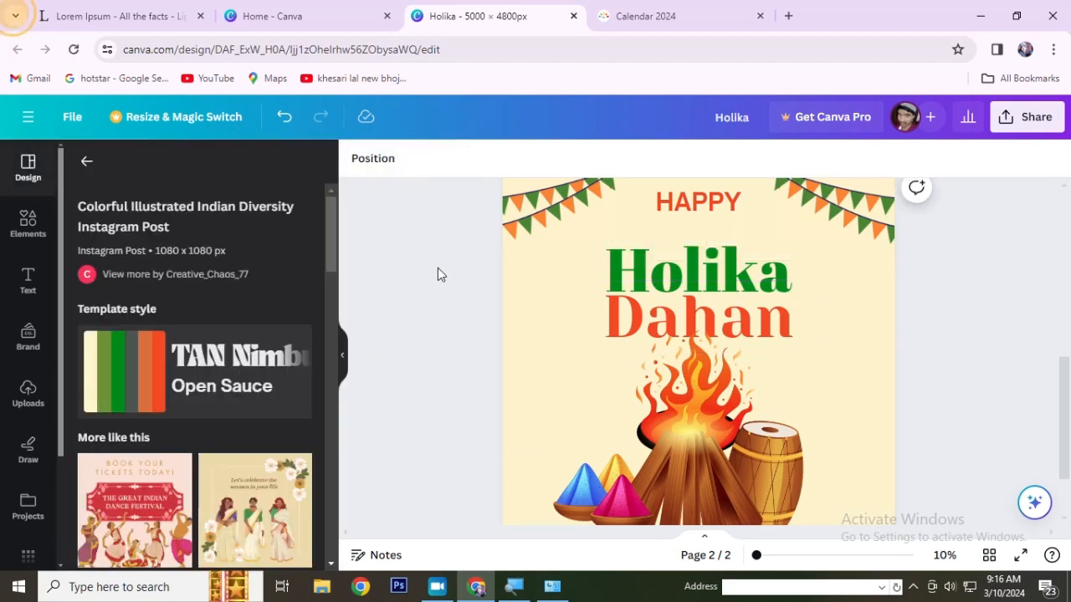
click(706, 317)
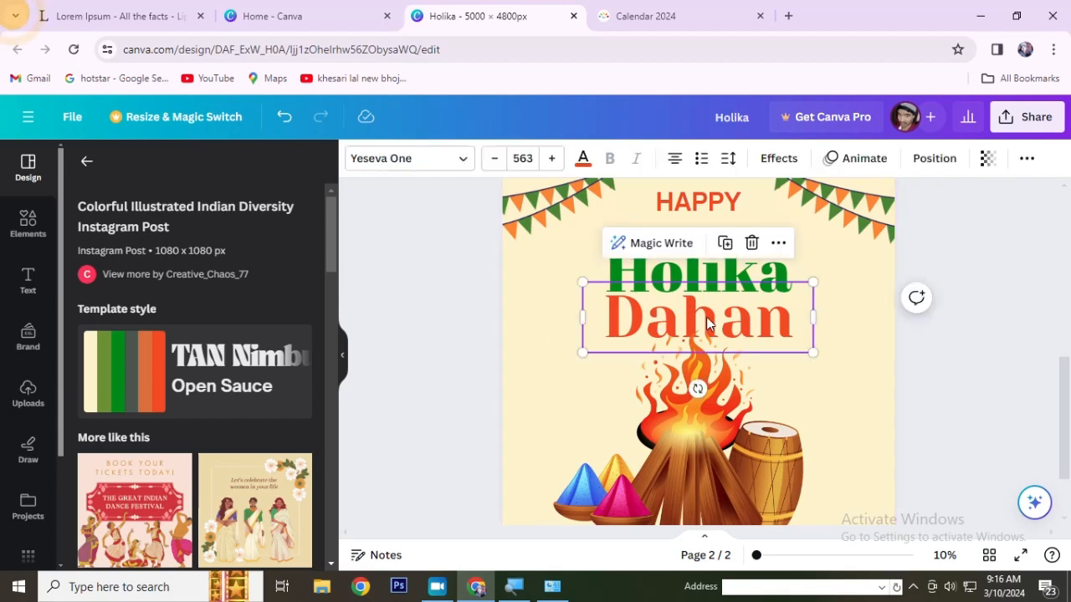
Place a copy of the "Holika" heading directly beneath the original and change its wording to "Dahan".
click(953, 390)
click(683, 312)
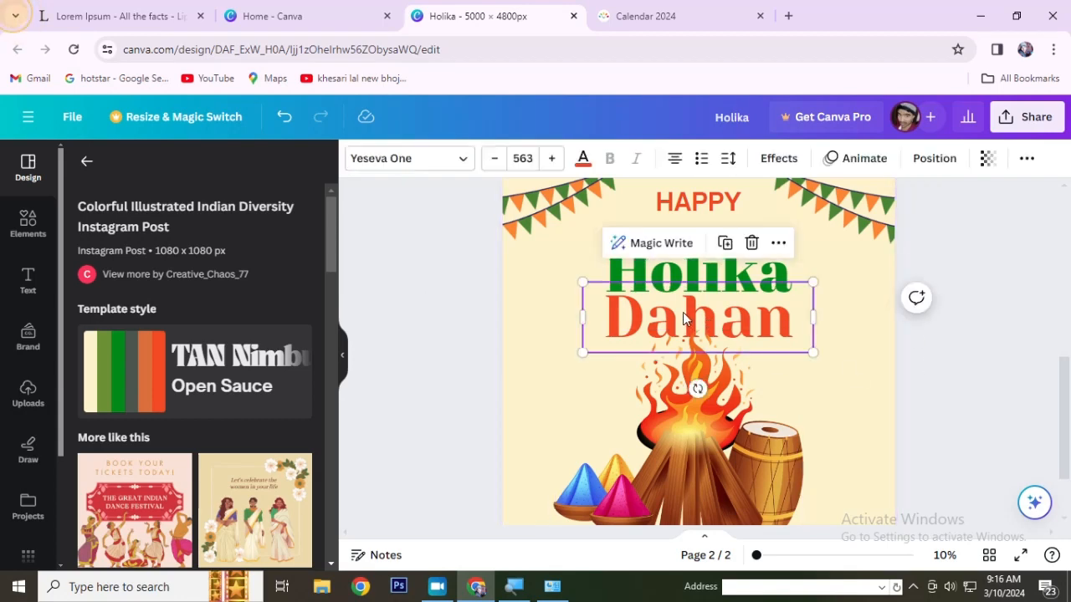
click(693, 268)
drag(694, 268, 691, 312)
double_click(690, 314)
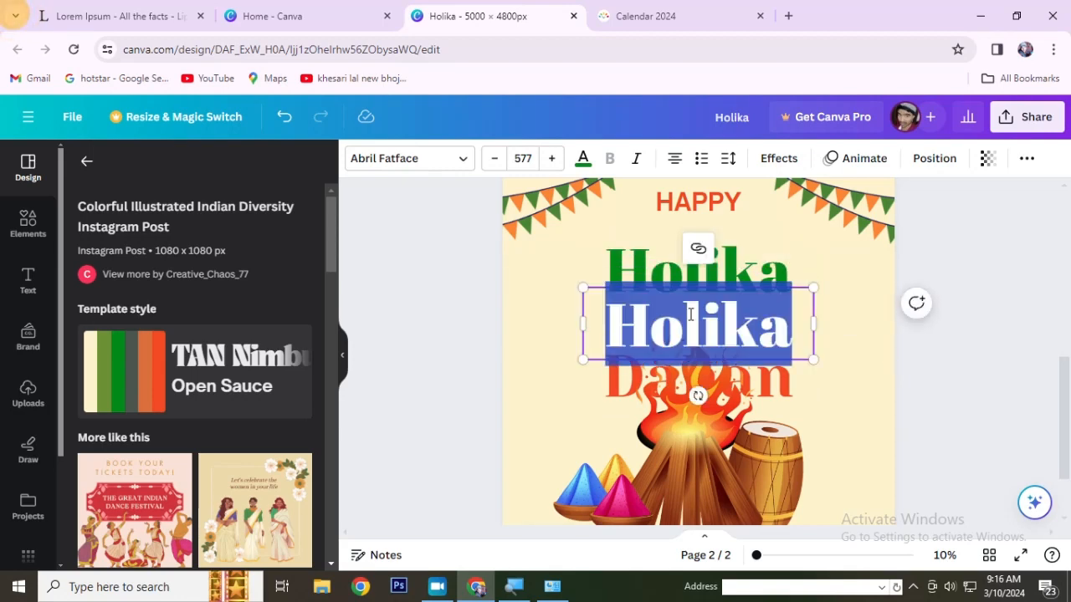
text(d)
double_click(690, 314)
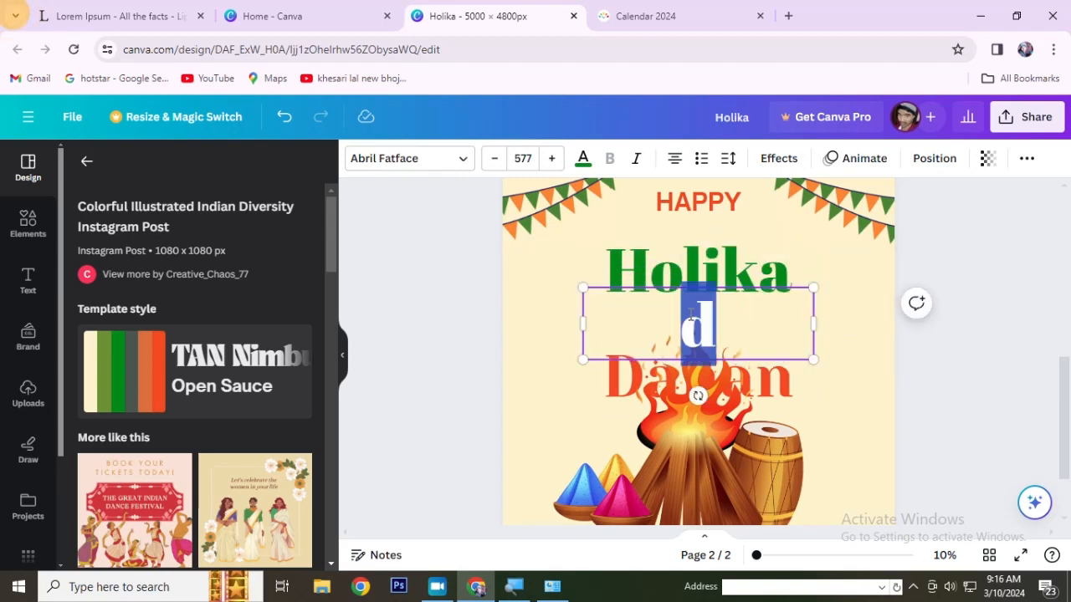
text(Da)
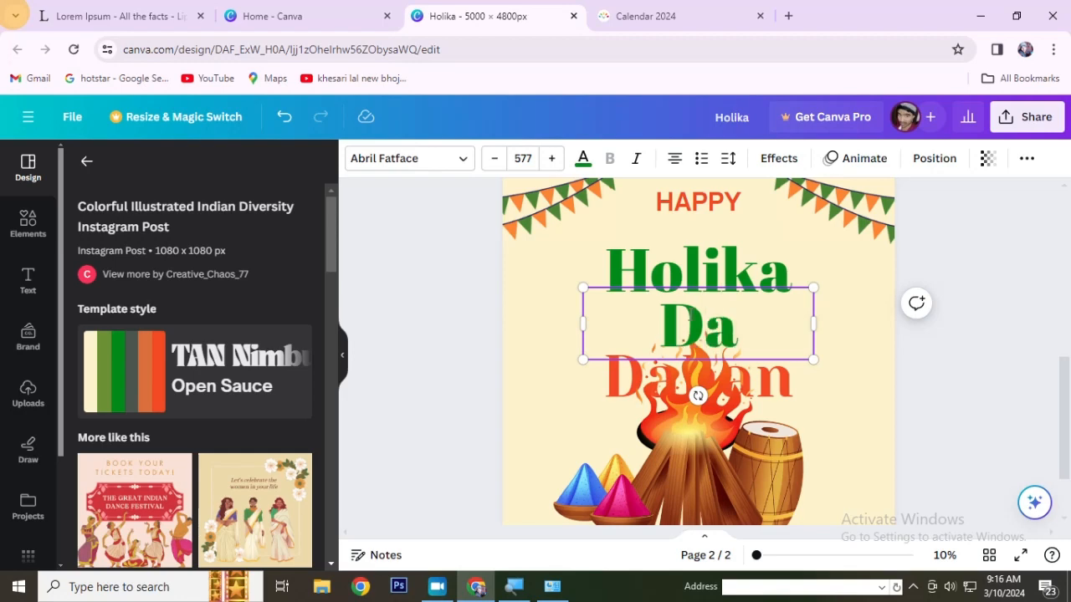
text(han)
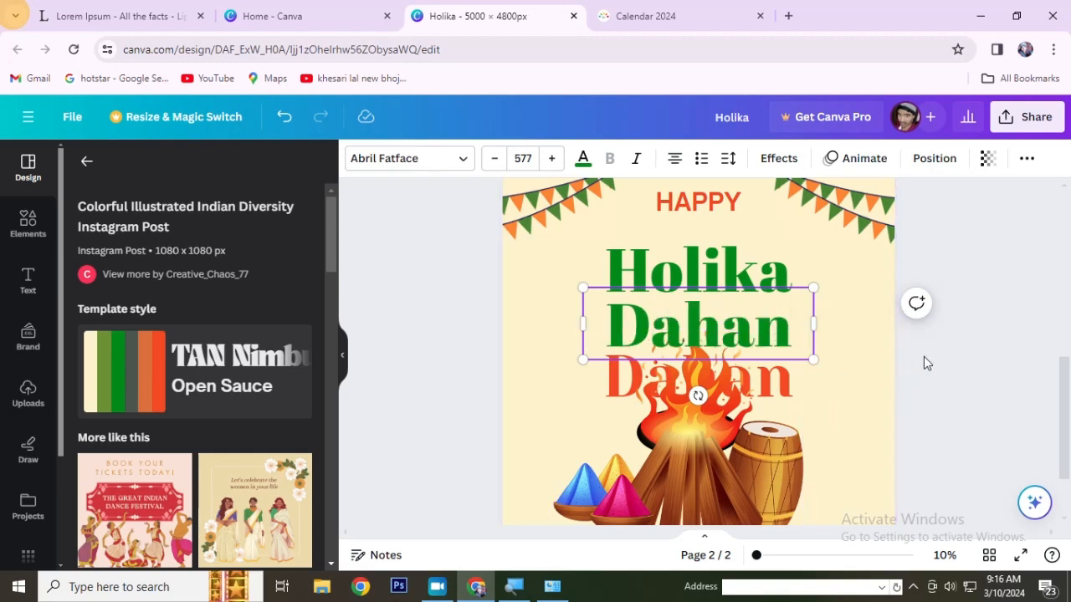
click(471, 263)
click(616, 381)
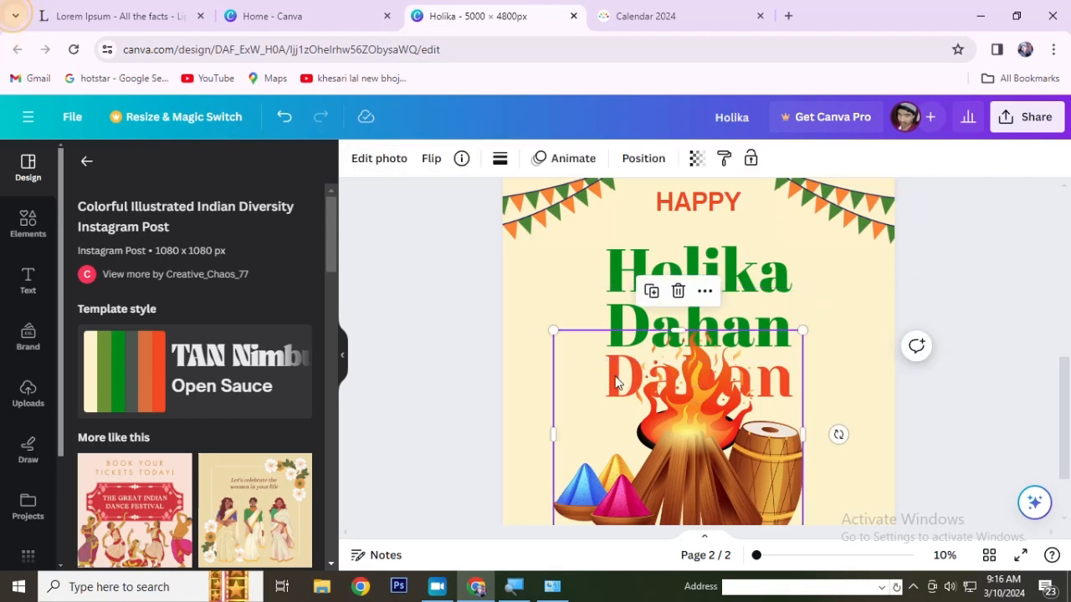
drag(607, 376, 483, 353)
key(ctrl+z)
key(ctrl+z)
key(ctrl+z)
key(ctrl+z)
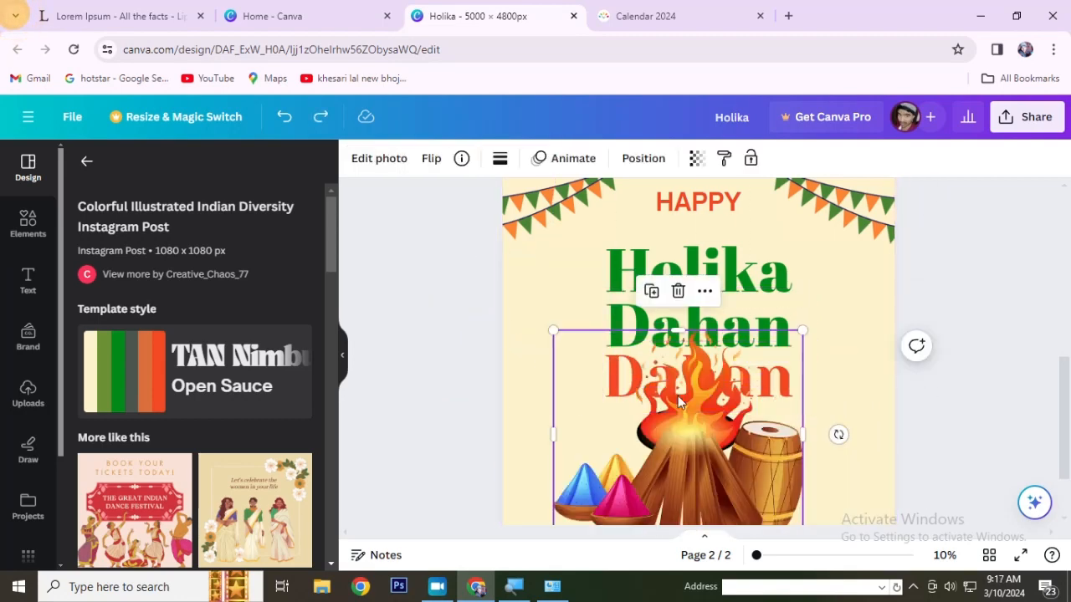
Delete the old orange-red "Dahan" text behind the bonfire, cutting the bonfire image first and pasting it back in place.
key(Delete)
click(638, 389)
key(Delete)
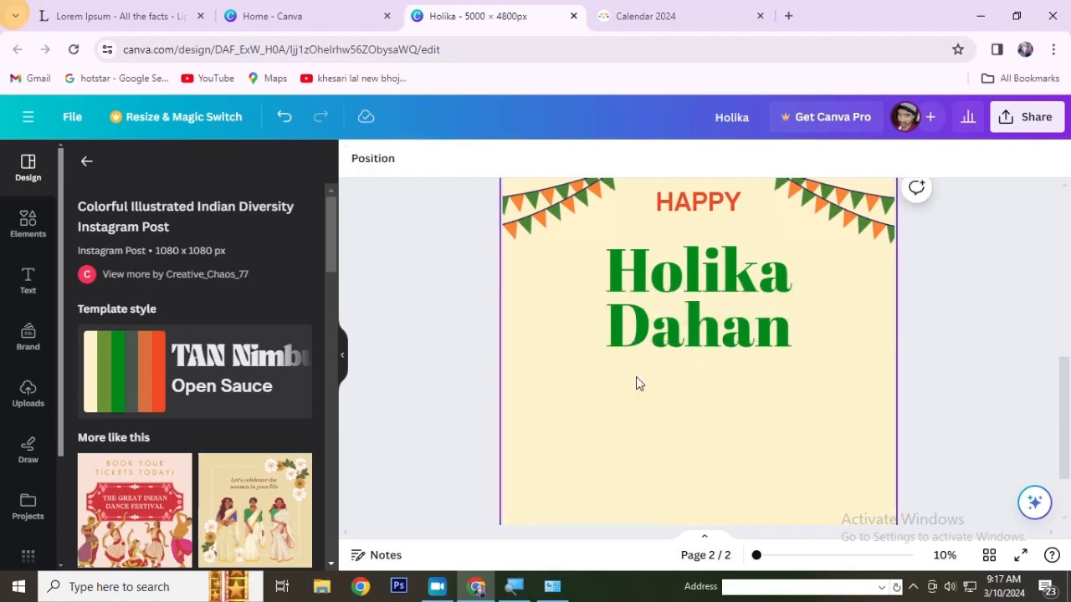
key(ctrl+v)
click(973, 297)
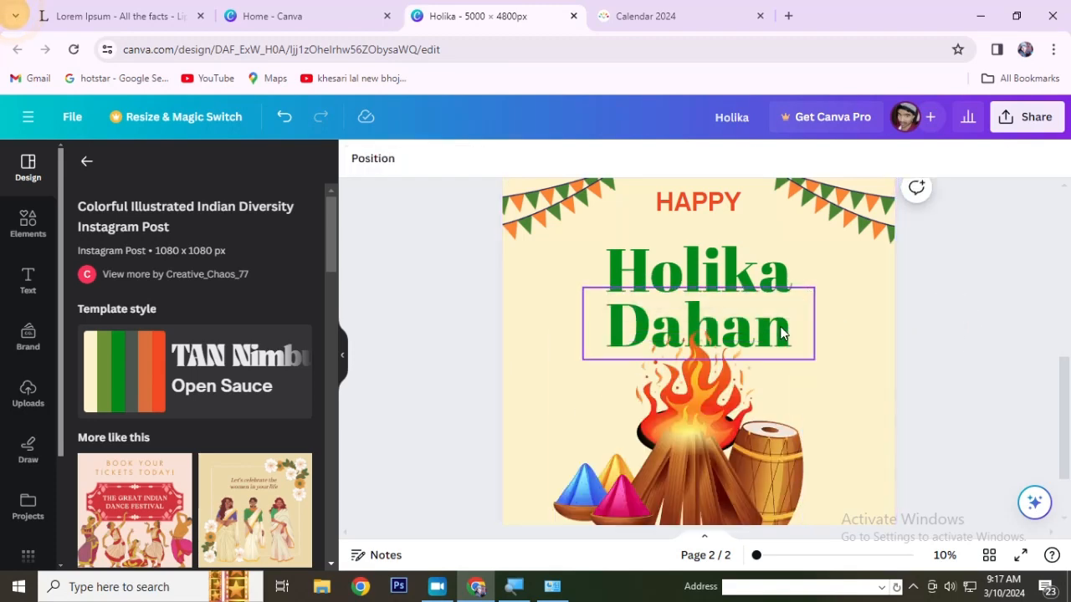
Change the color of the green "Dahan" text to the orange-red document color.
click(782, 333)
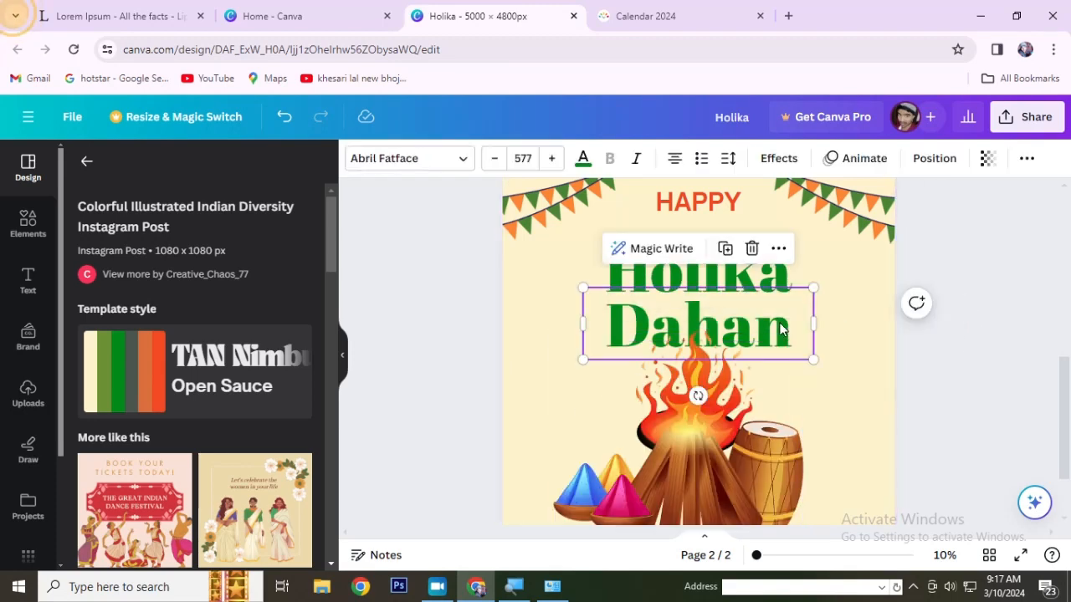
click(583, 158)
click(256, 251)
click(440, 256)
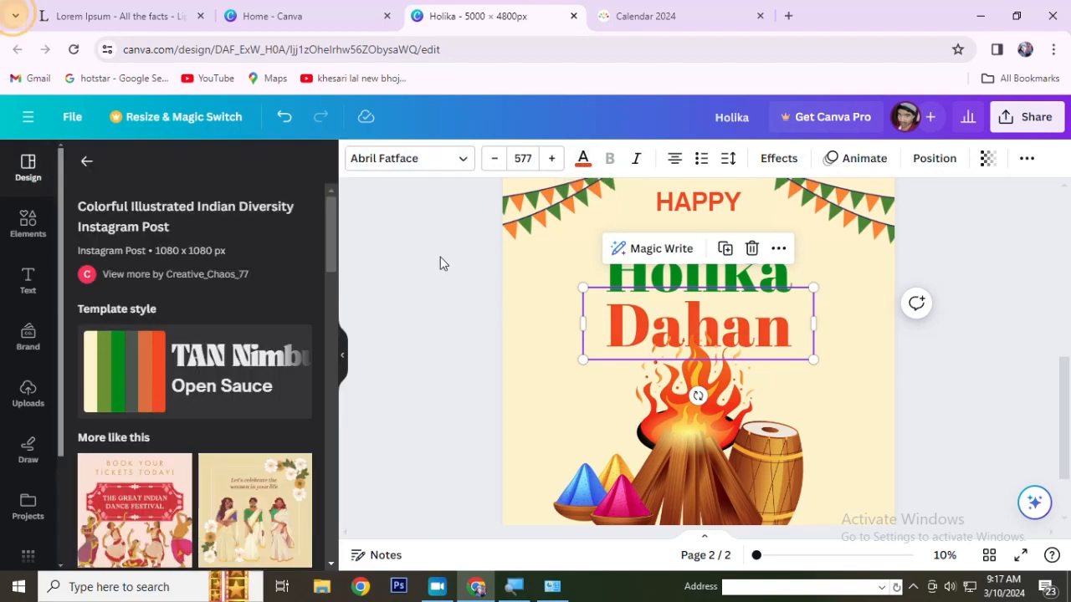
click(440, 257)
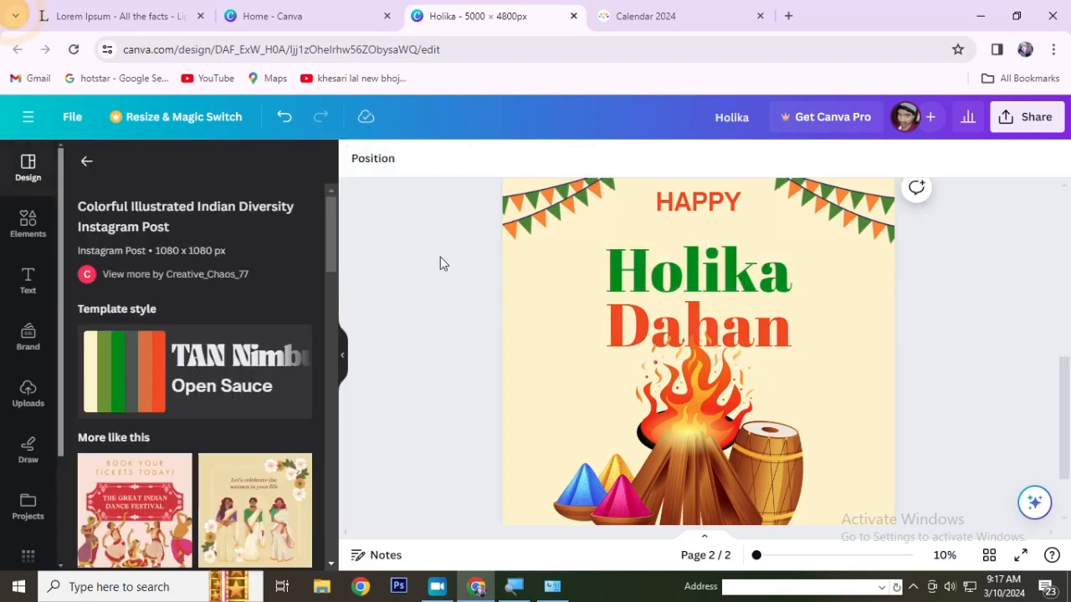
Move the "Holika" and "Dahan" texts up together so they sit just beneath "HAPPY" and clear of the flames.
click(771, 267)
shift+click(782, 325)
drag(782, 324, 781, 308)
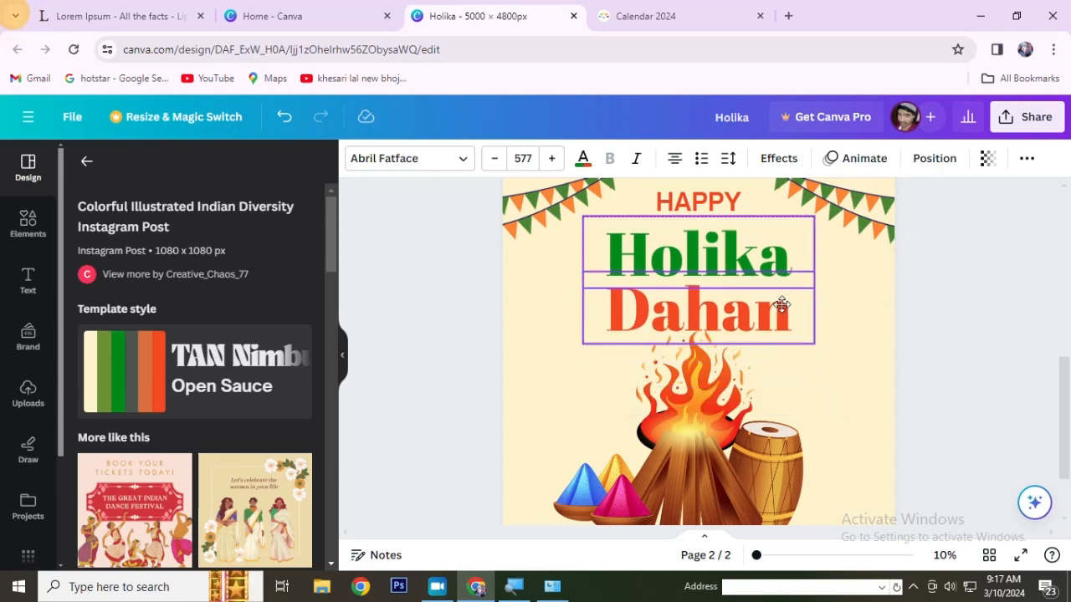
click(965, 316)
Shrink the "Dahan" text to a font size of about 420 and center it directly beneath "Holika".
click(778, 309)
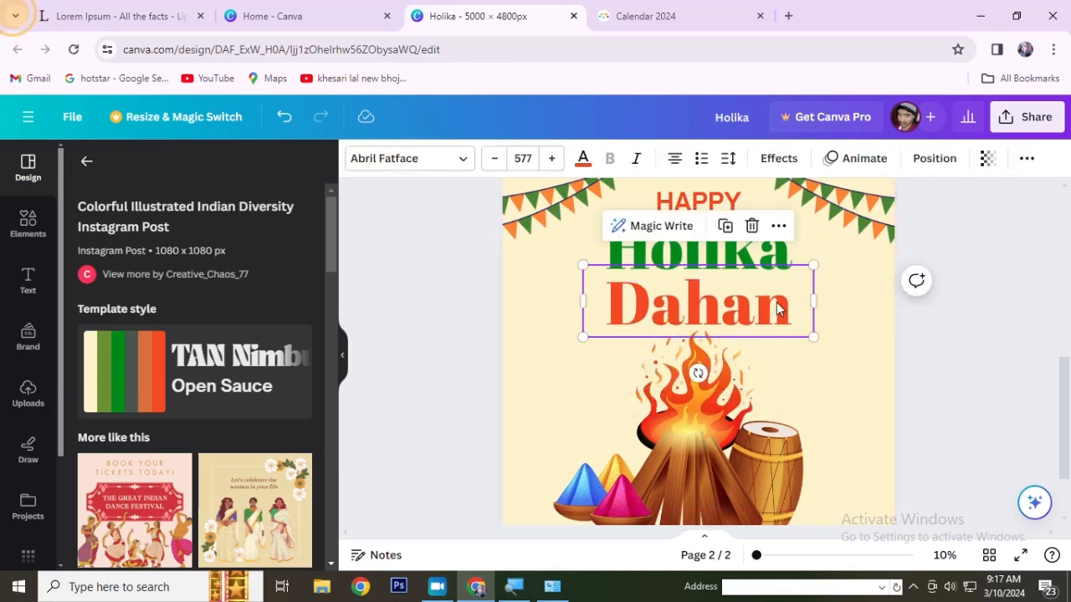
drag(816, 266, 781, 276)
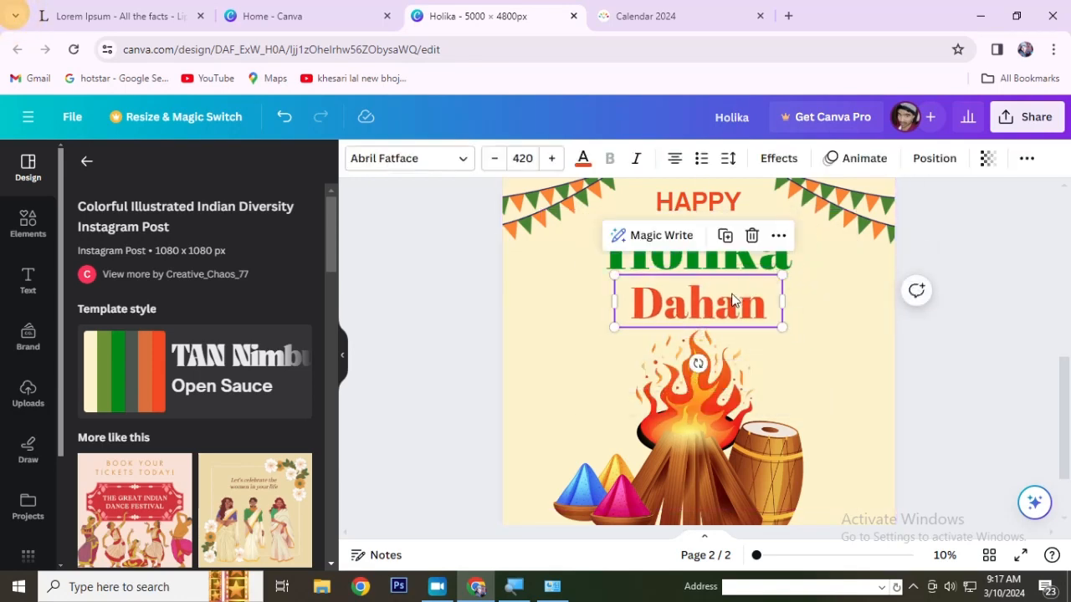
click(1007, 266)
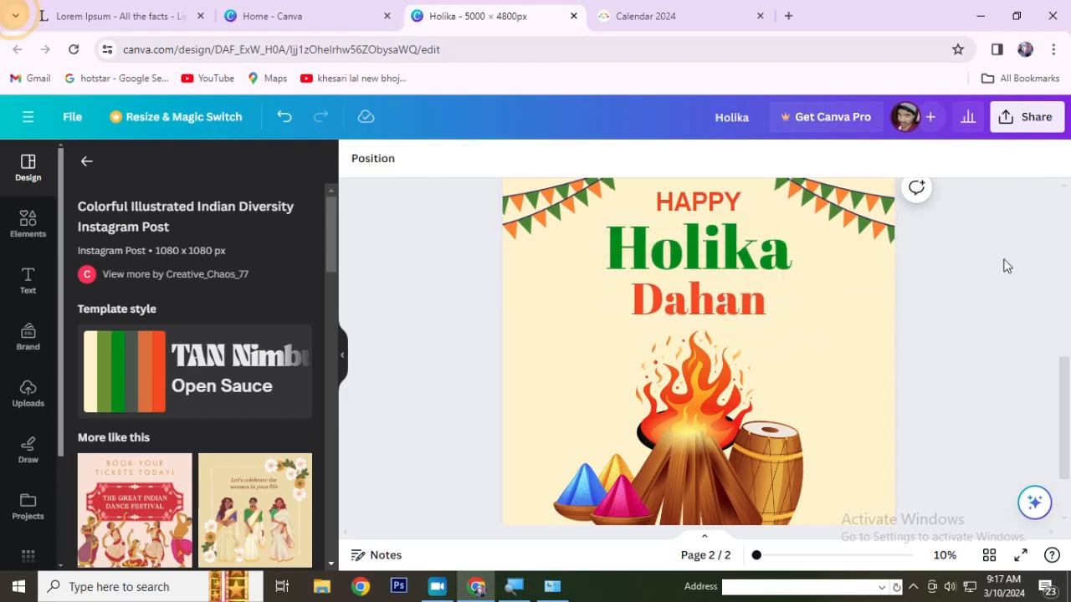
Change the background color of page 2 to the dark navy document color #1a1440.
scroll(907, 313, down, 1)
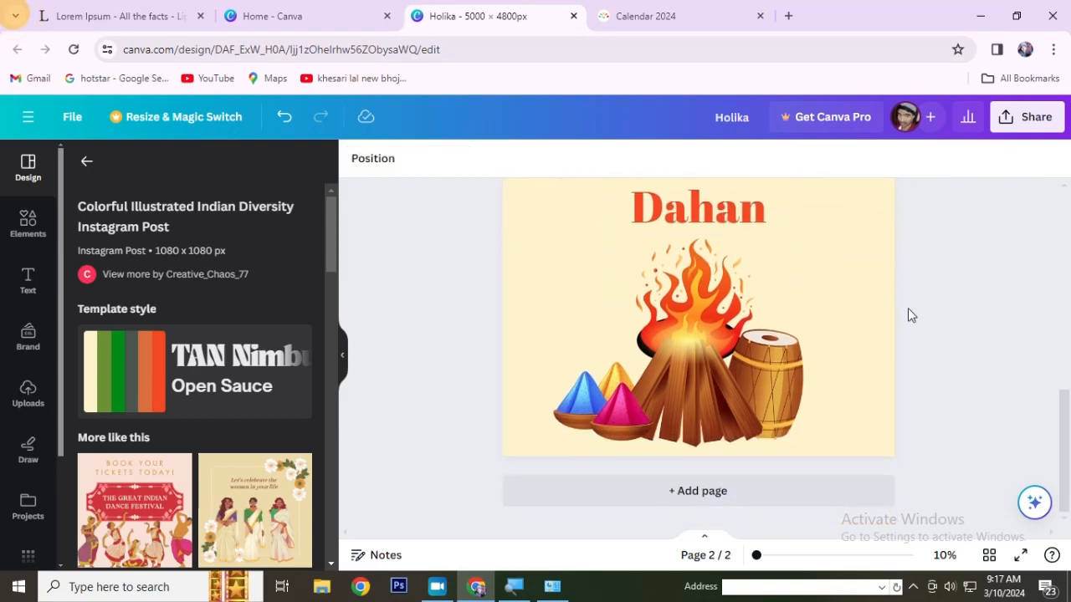
scroll(920, 342, up, 1)
click(885, 316)
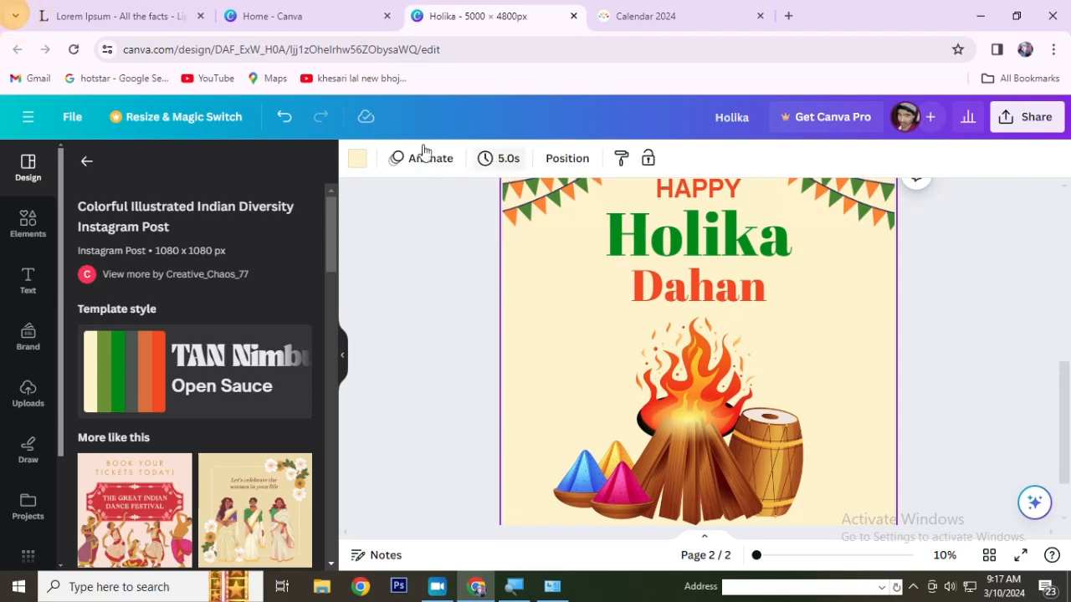
click(357, 159)
click(172, 256)
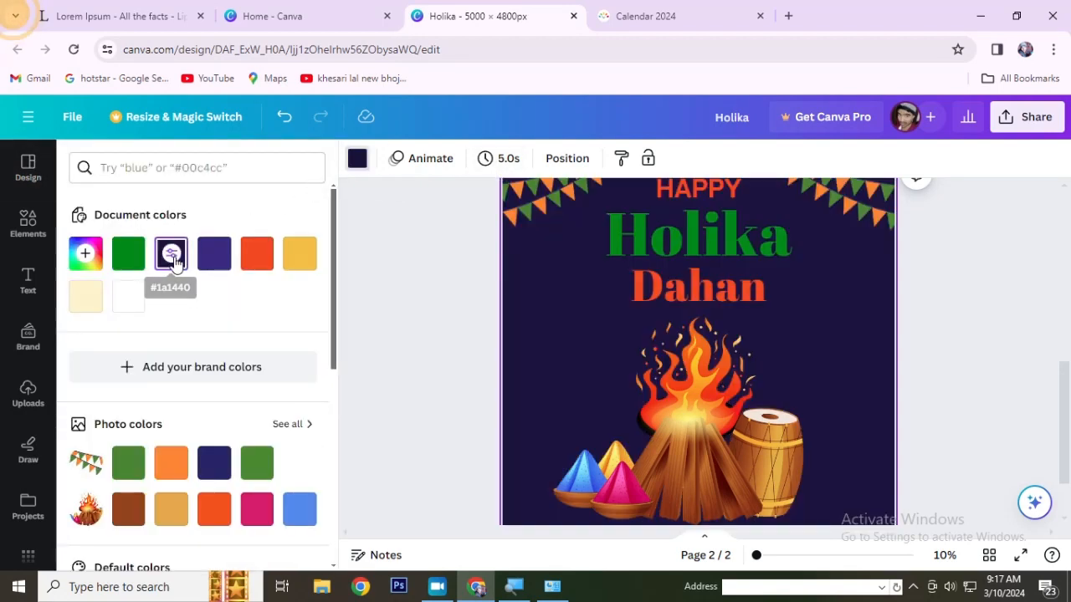
scroll(672, 289, up, 1)
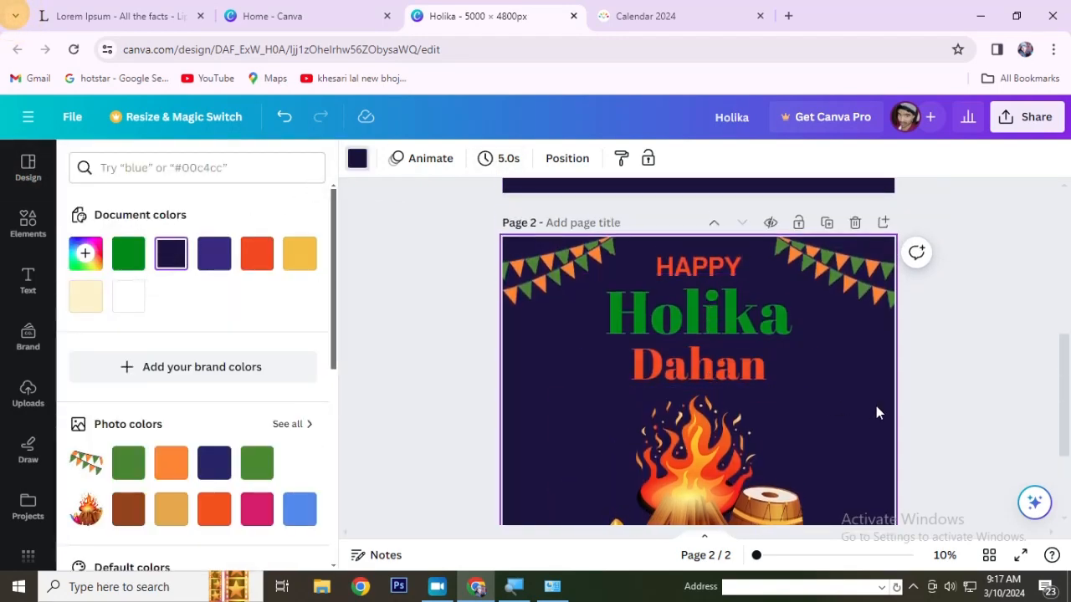
Try solid black as the background of page 2, and undo that color change.
scroll(133, 389, down, 5)
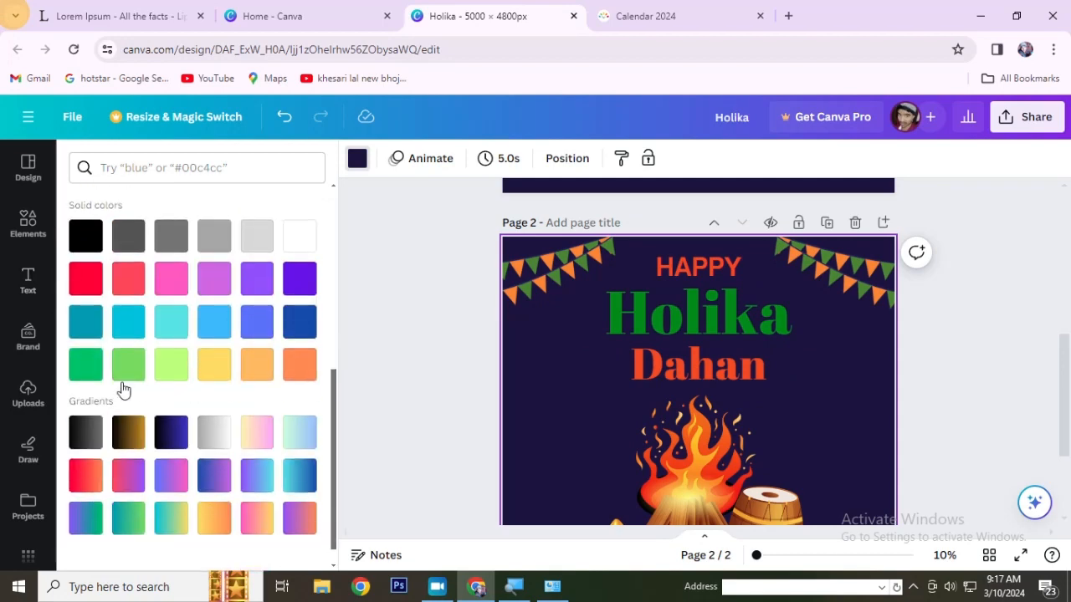
click(82, 240)
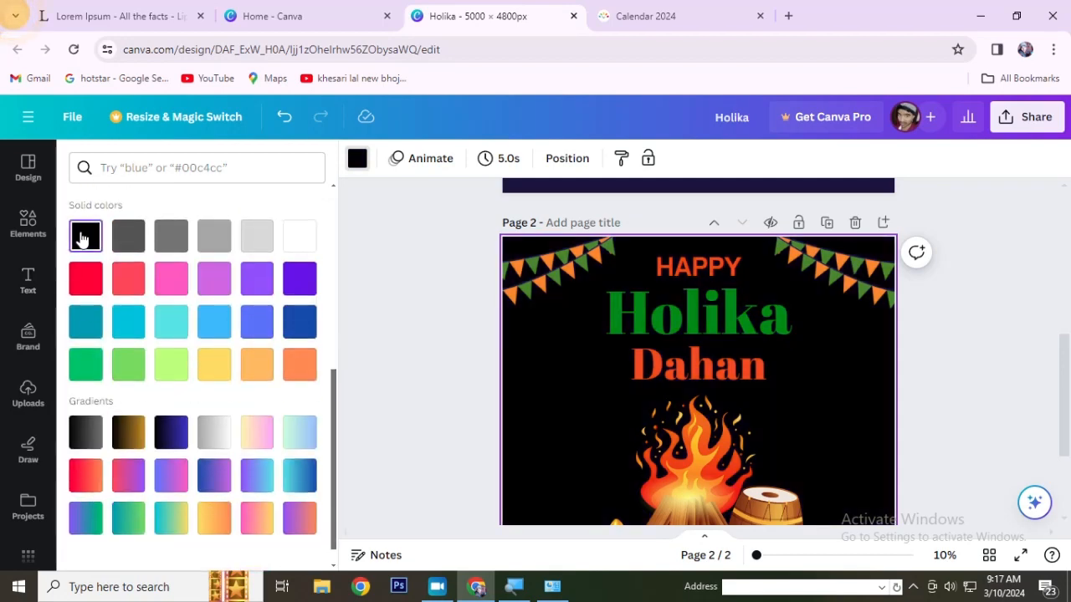
click(992, 323)
scroll(992, 322, down, 2)
scroll(992, 323, up, 1)
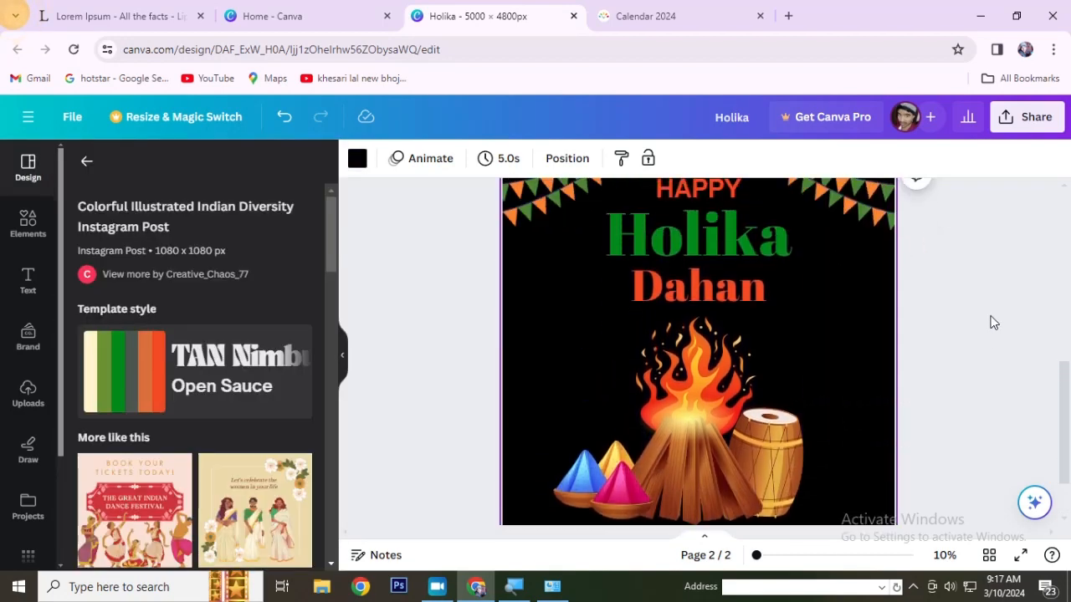
key(ctrl+z)
click(992, 323)
Copy the multicolored bunting from the top of page 1 and paste it onto page 2.
scroll(992, 322, up, 1)
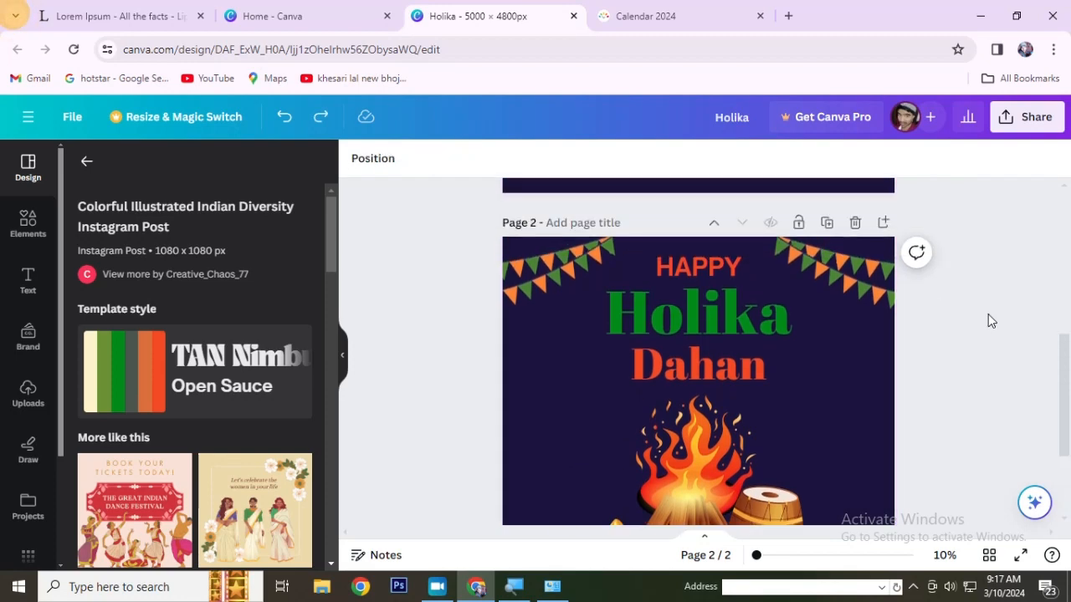
click(857, 279)
scroll(914, 346, up, 4)
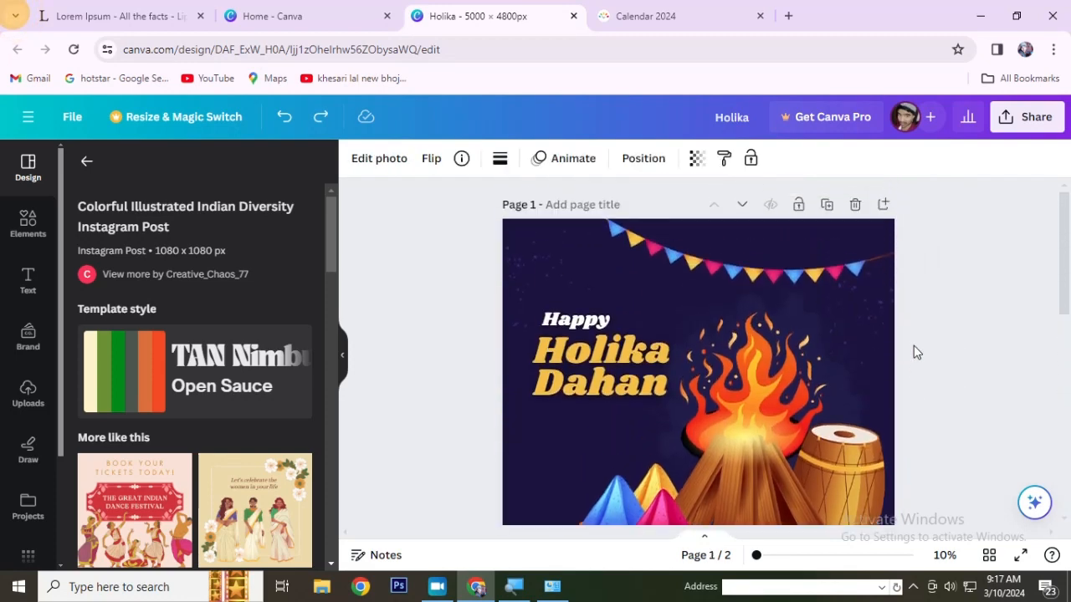
click(747, 267)
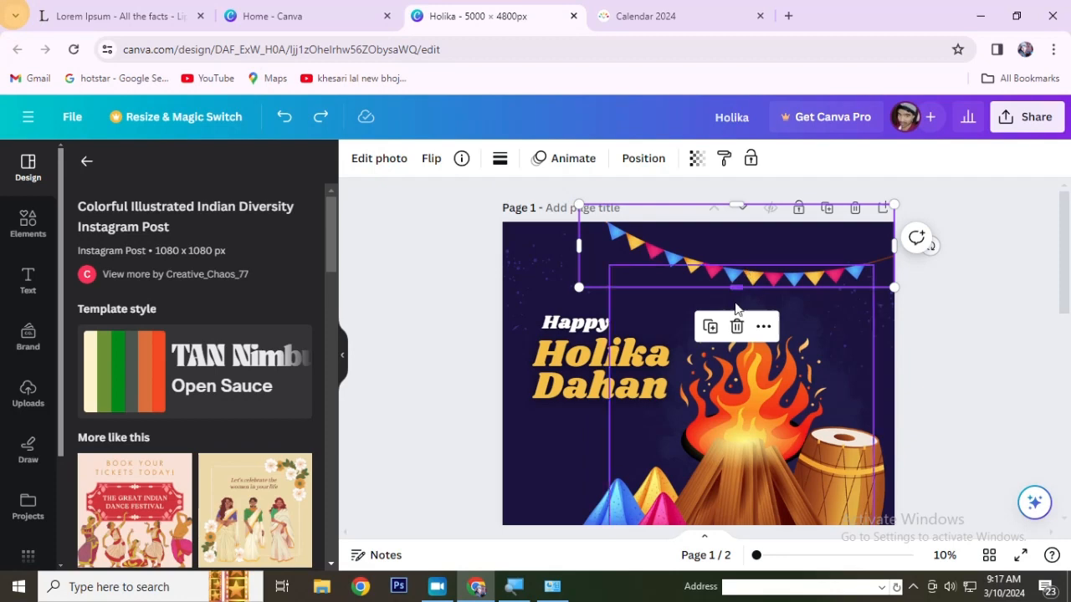
scroll(751, 326, down, 4)
click(958, 314)
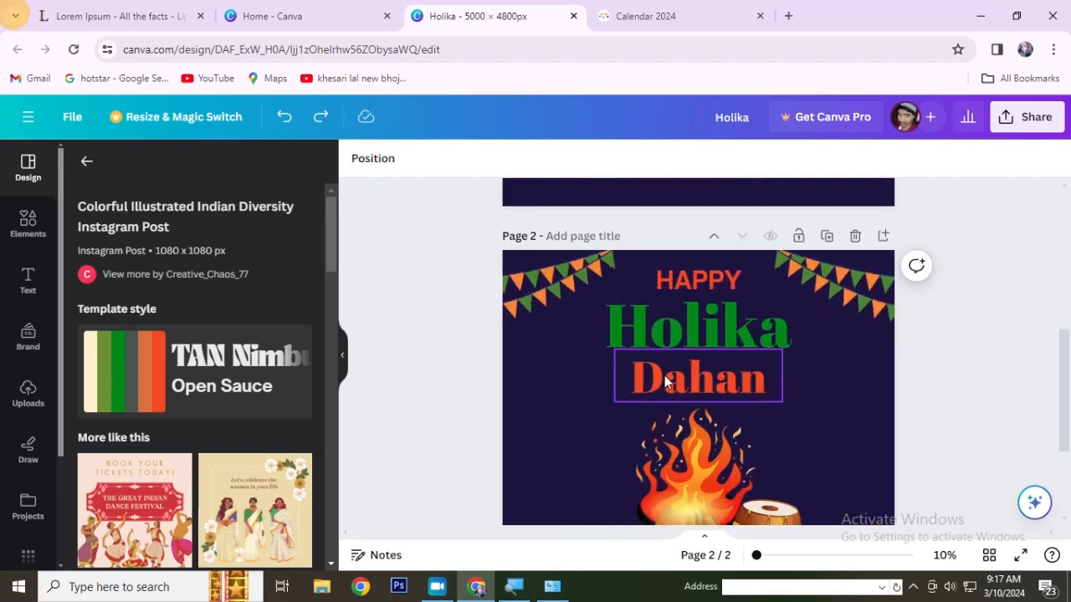
key(ctrl+v)
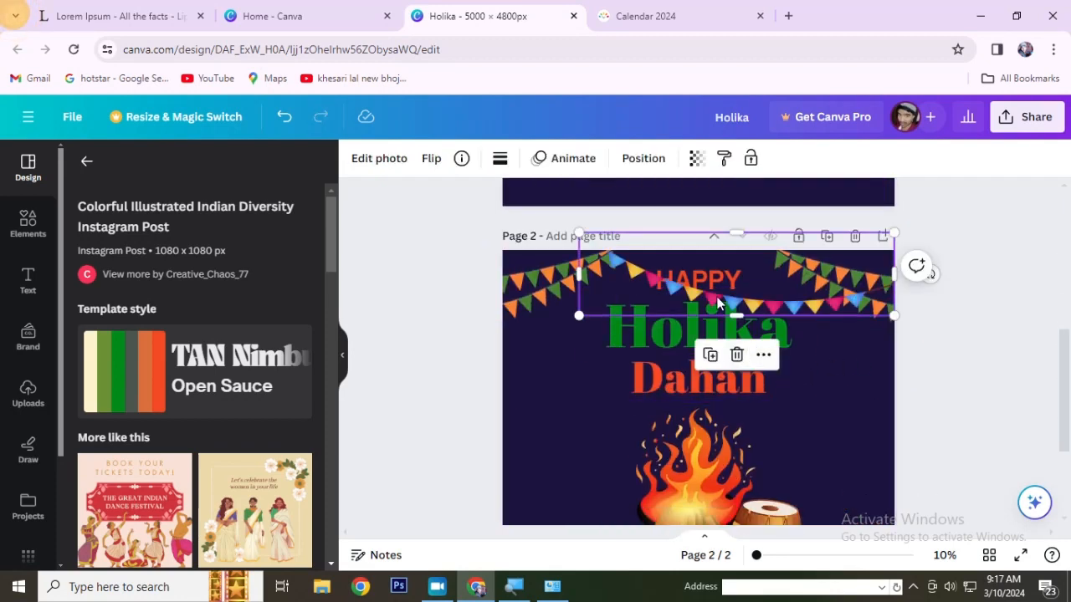
Arrange the multicolored bunting and a tilted duplicate of it as a pair in the upper right corner of the page 2 poster.
drag(718, 303, 875, 285)
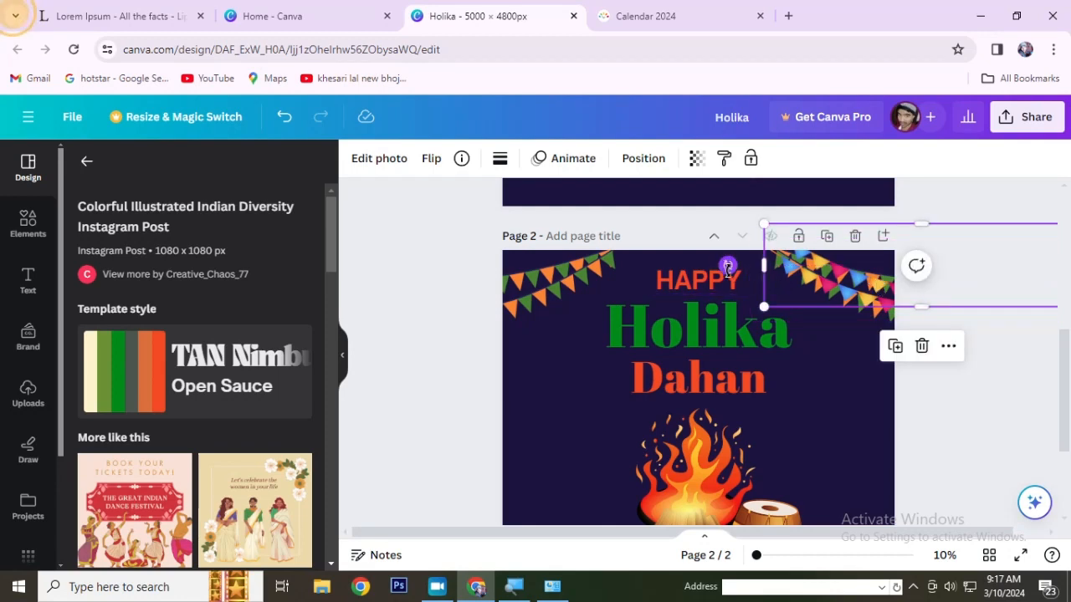
drag(727, 267, 729, 289)
drag(855, 291, 827, 272)
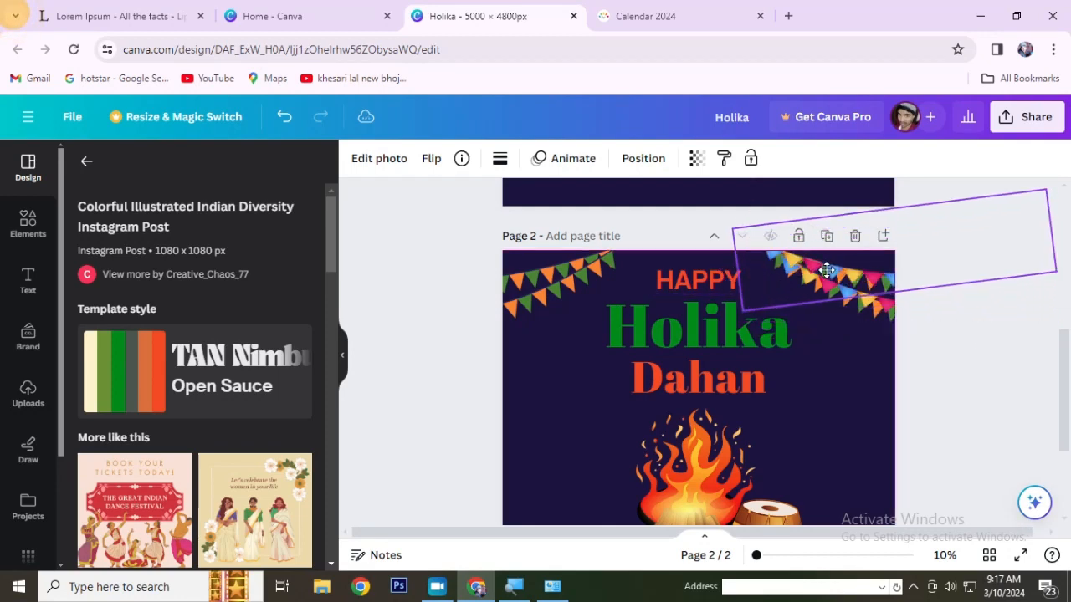
Delete the green-and-orange buntings in both upper corners, cutting the overlapping multicolored pair first and pasting it back.
shift+click(870, 311)
key(Delete)
click(856, 287)
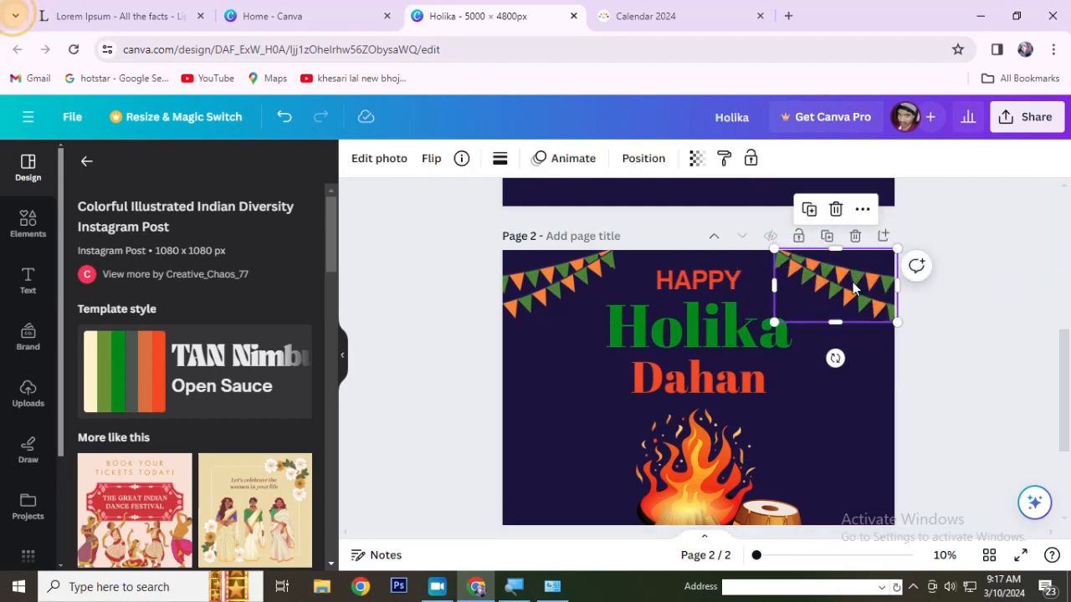
key(Delete)
click(564, 281)
key(Delete)
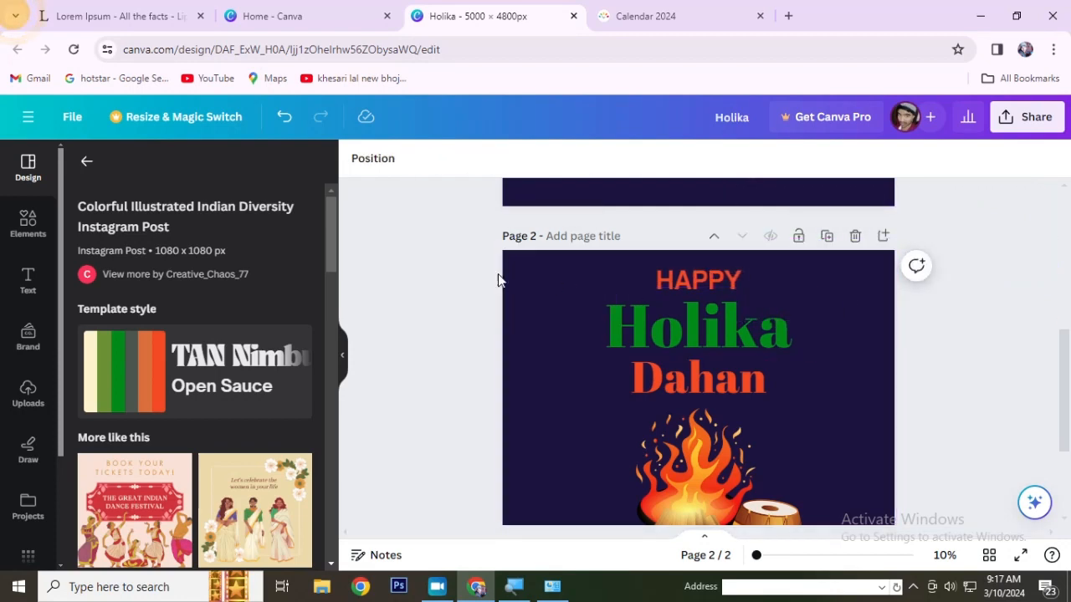
key(ctrl+z)
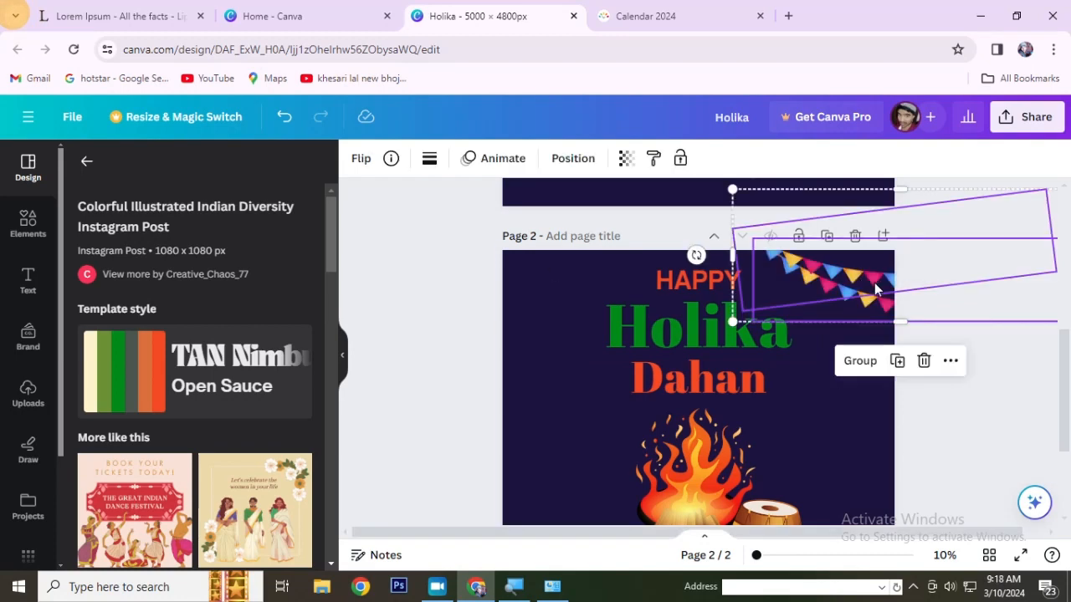
Place a copy of the multicolored bunting pair in the upper left corner of the page 2 poster.
drag(875, 289, 434, 278)
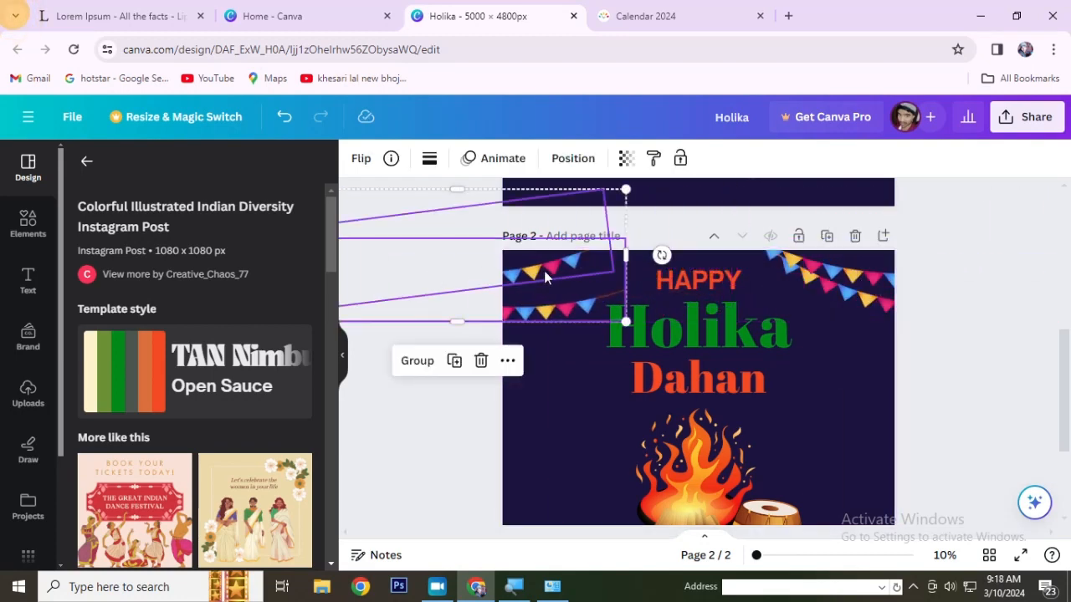
click(470, 423)
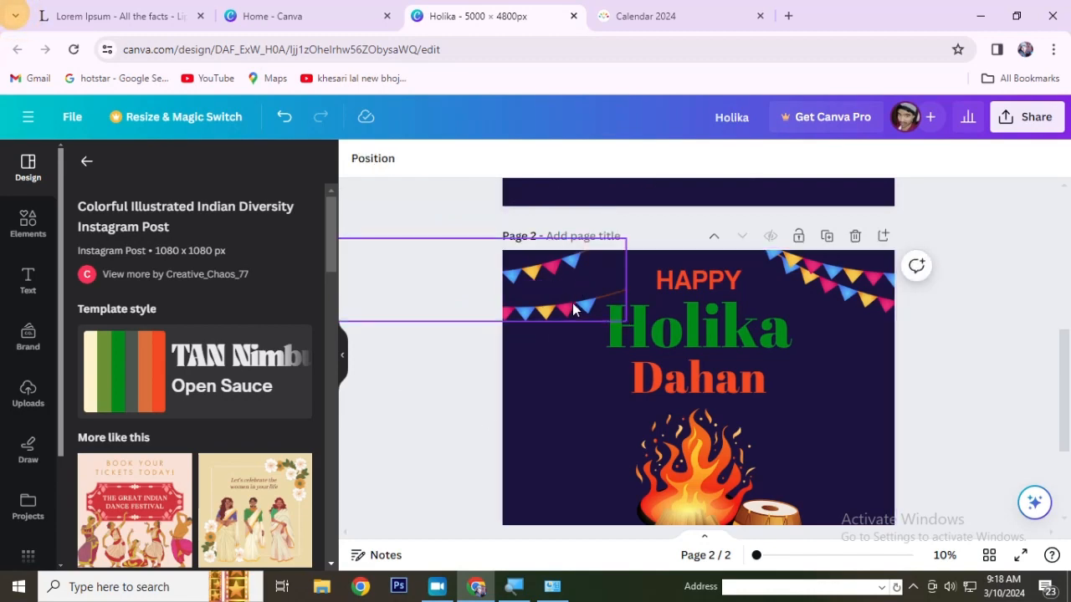
Tilt the lower multicolored bunting in the upper left corner of the page 2 poster upward to follow the one above.
click(572, 303)
drag(661, 280, 651, 221)
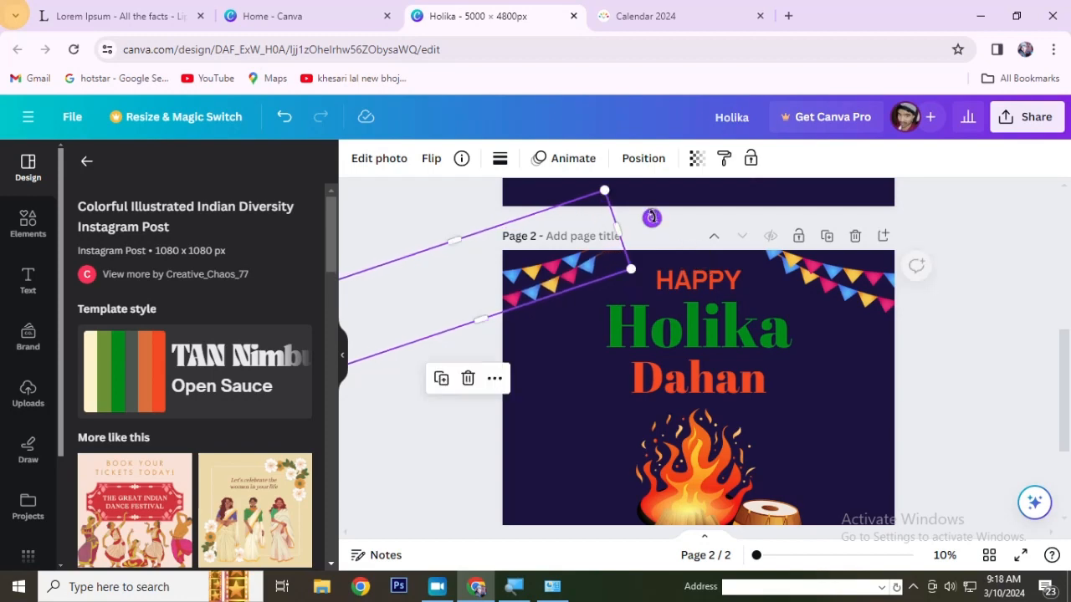
click(920, 343)
Rotate the two multicolored buntings in the upper right corner of the page 2 poster slightly, clearing them from the HAPPY heading.
click(883, 308)
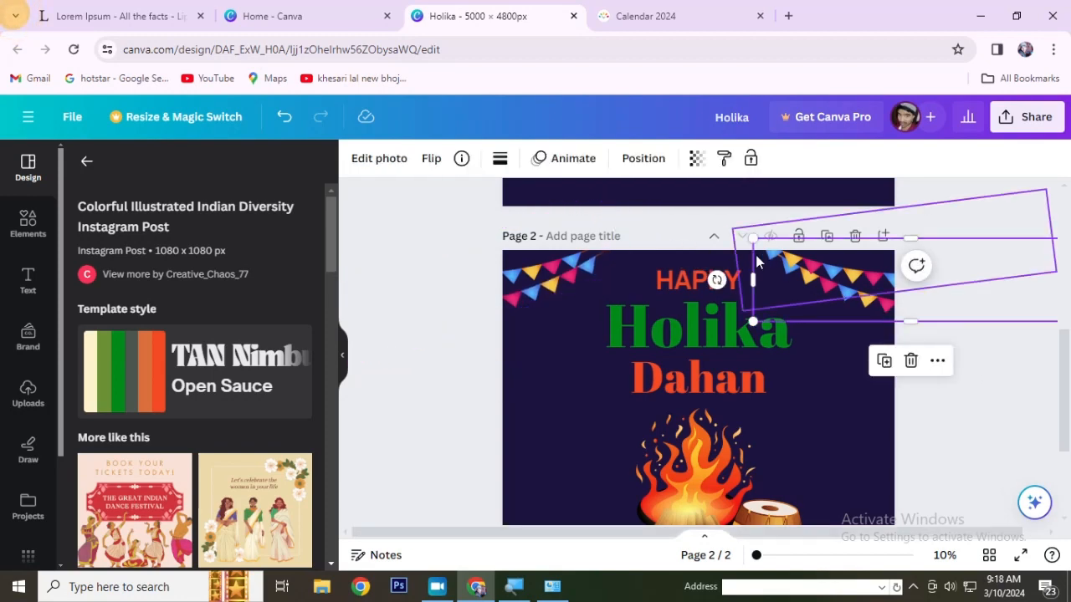
drag(715, 279, 707, 270)
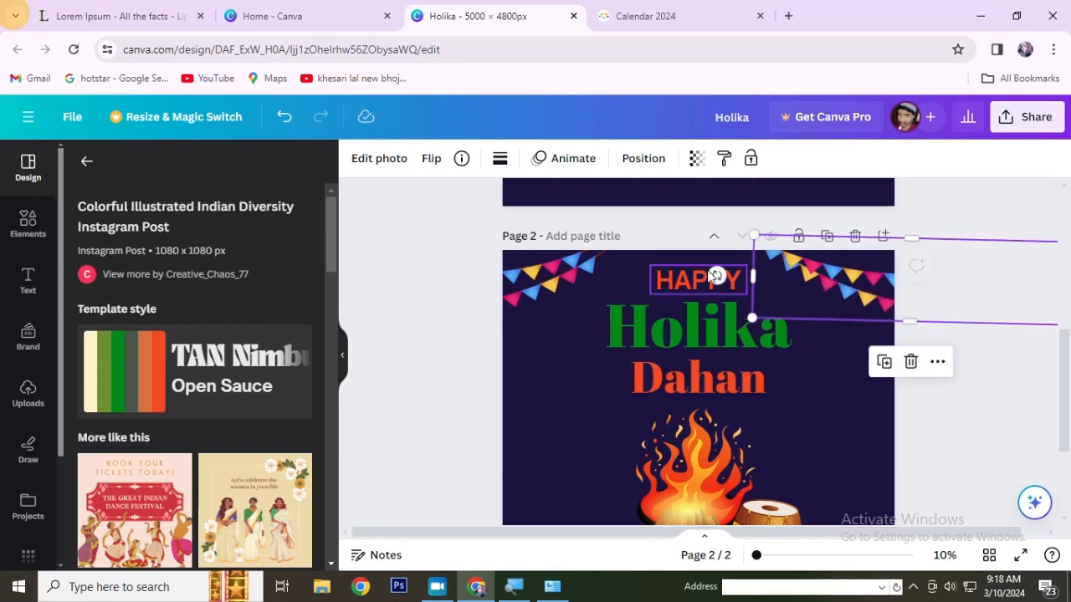
click(852, 274)
drag(703, 274, 707, 255)
click(957, 394)
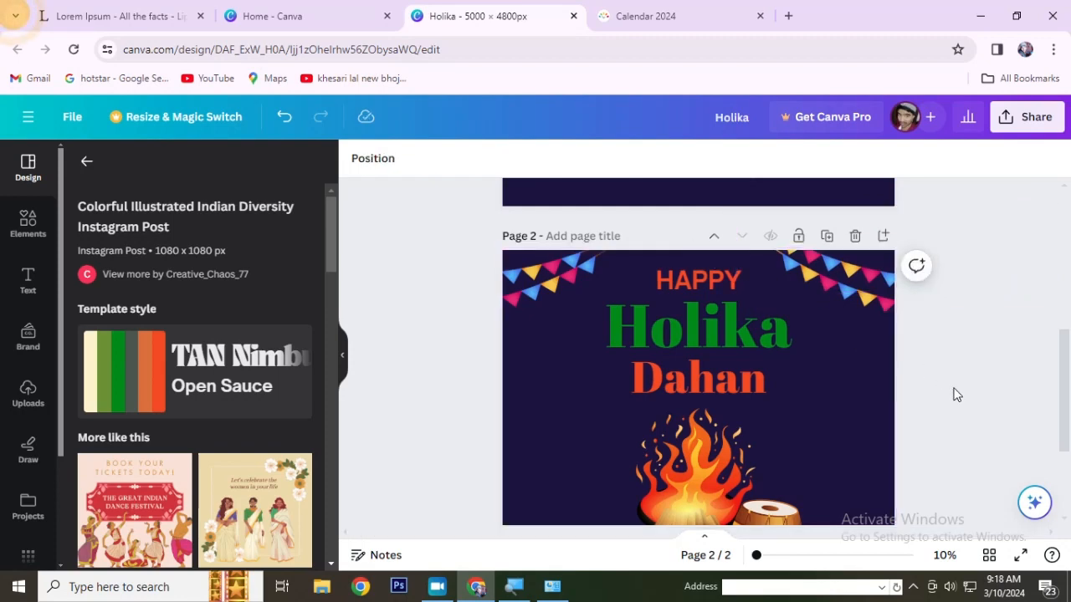
Review the page 2 poster from top to bottom, checking the corner buntings against the headings and bonfire.
scroll(948, 375, down, 2)
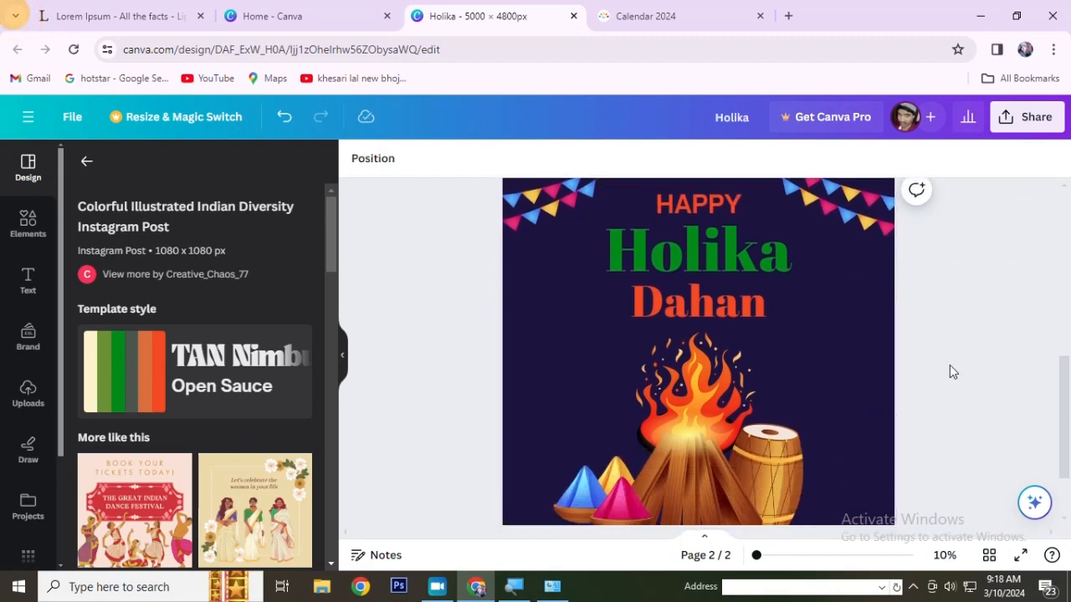
scroll(949, 369, up, 2)
click(513, 299)
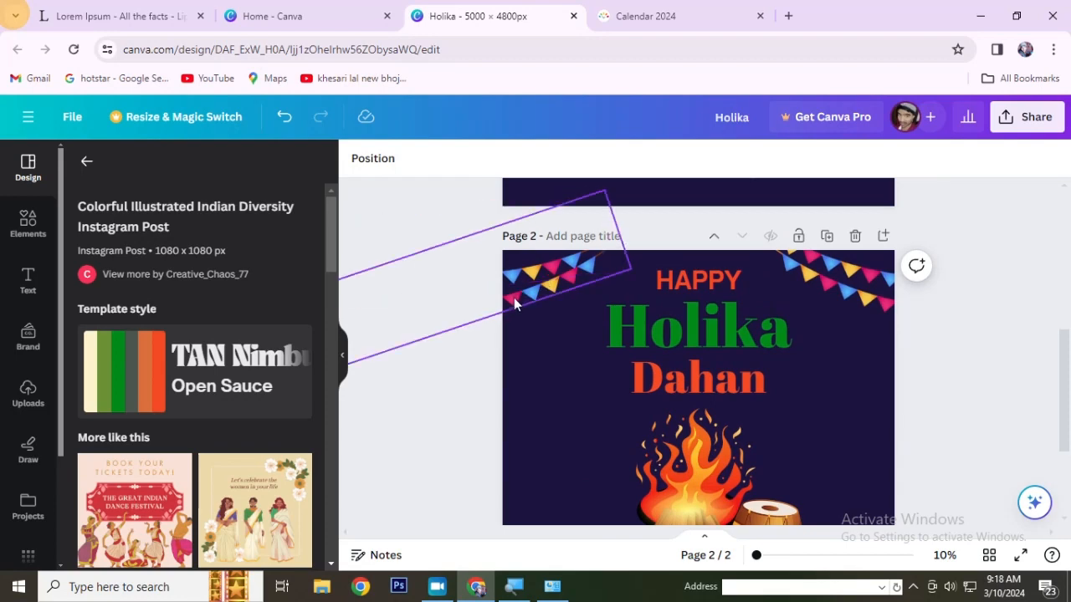
drag(523, 304, 536, 296)
click(937, 388)
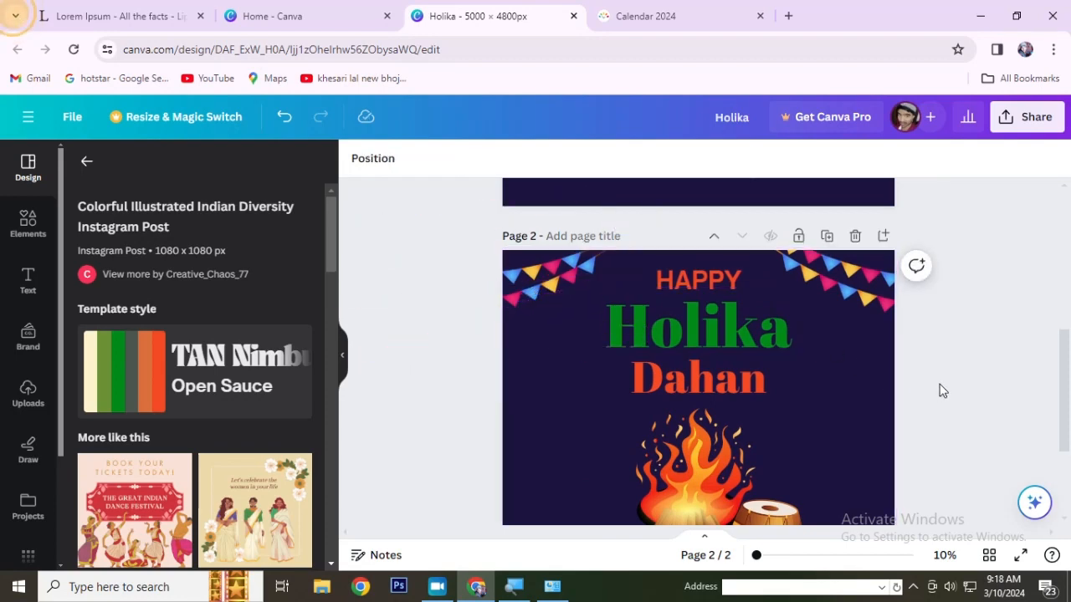
scroll(950, 368, down, 4)
scroll(950, 374, up, 2)
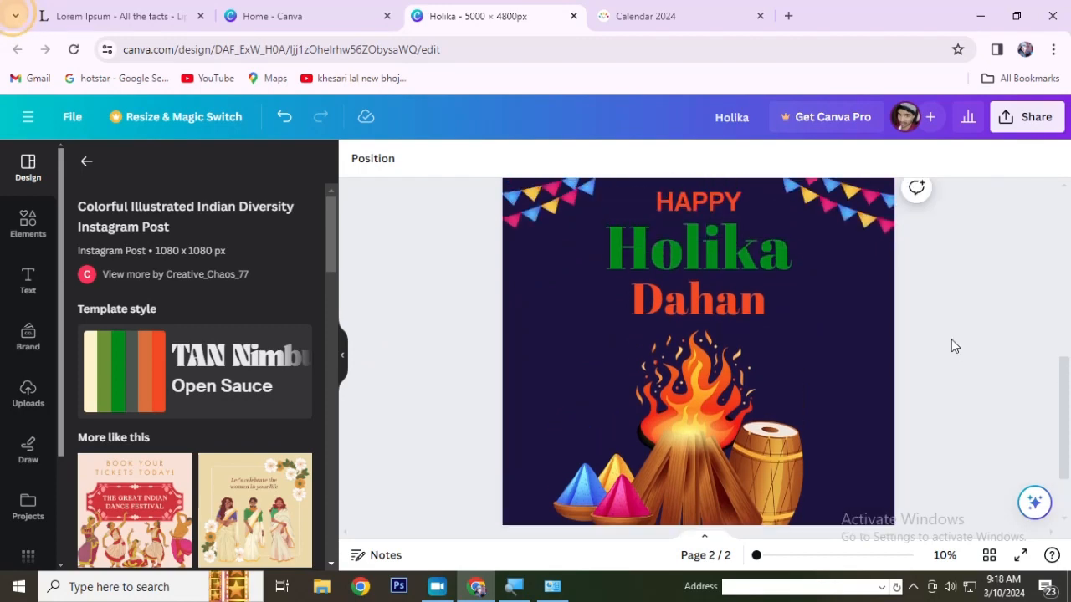
scroll(951, 346, up, 10)
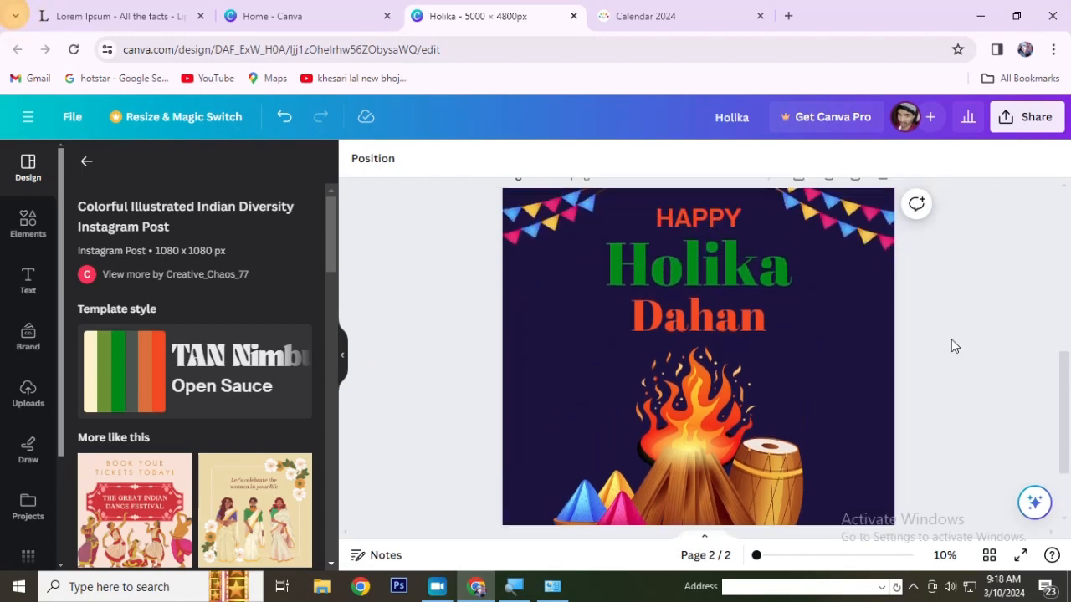
scroll(951, 346, down, 8)
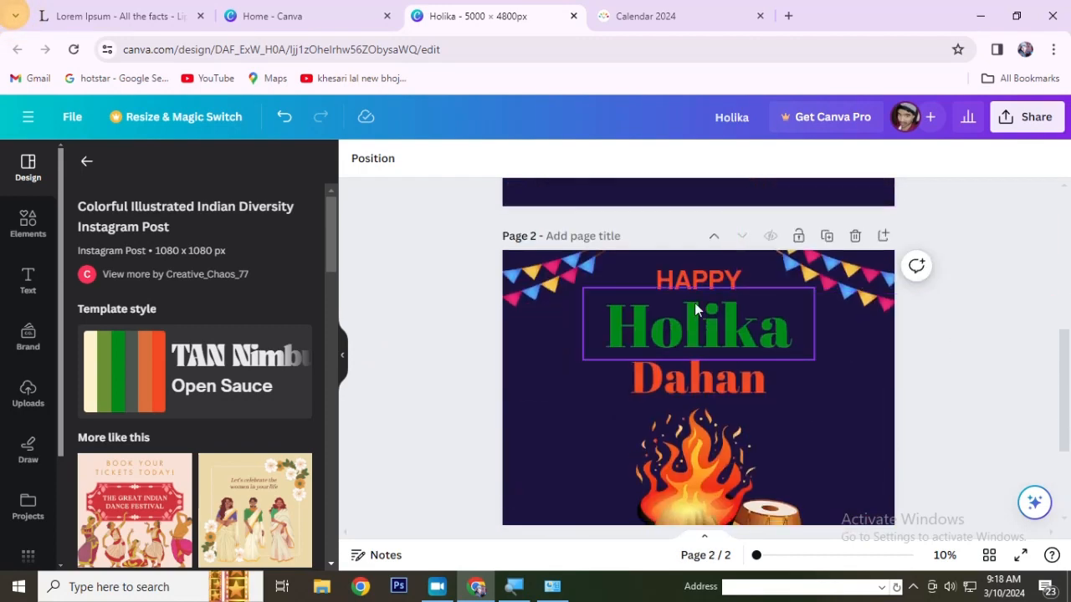
Change the color of the "Holika" heading on page 2 to the document's golden yellow.
click(653, 333)
click(579, 161)
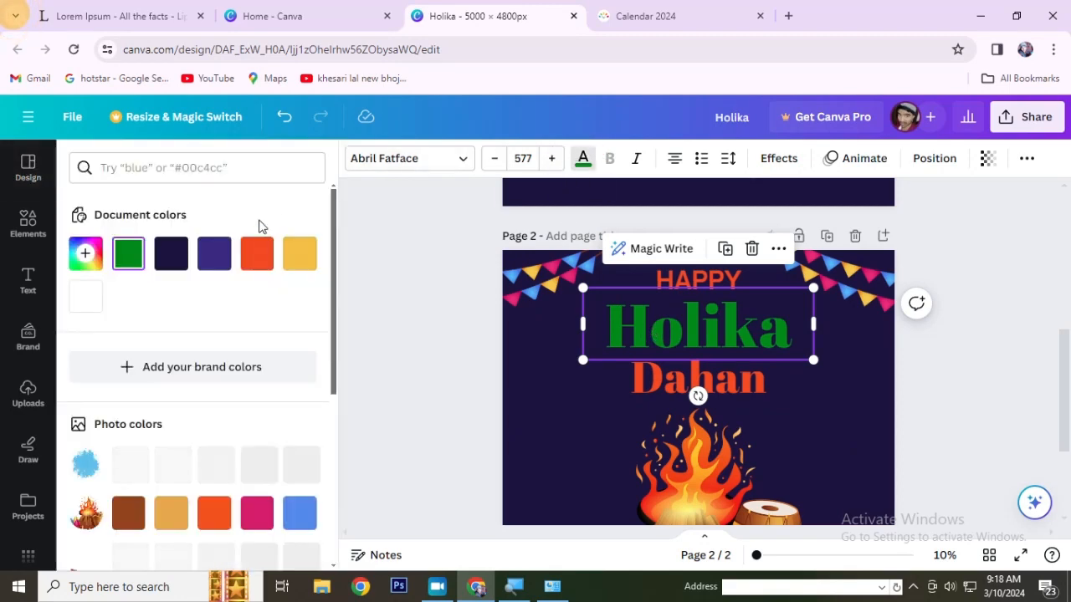
click(299, 254)
click(440, 238)
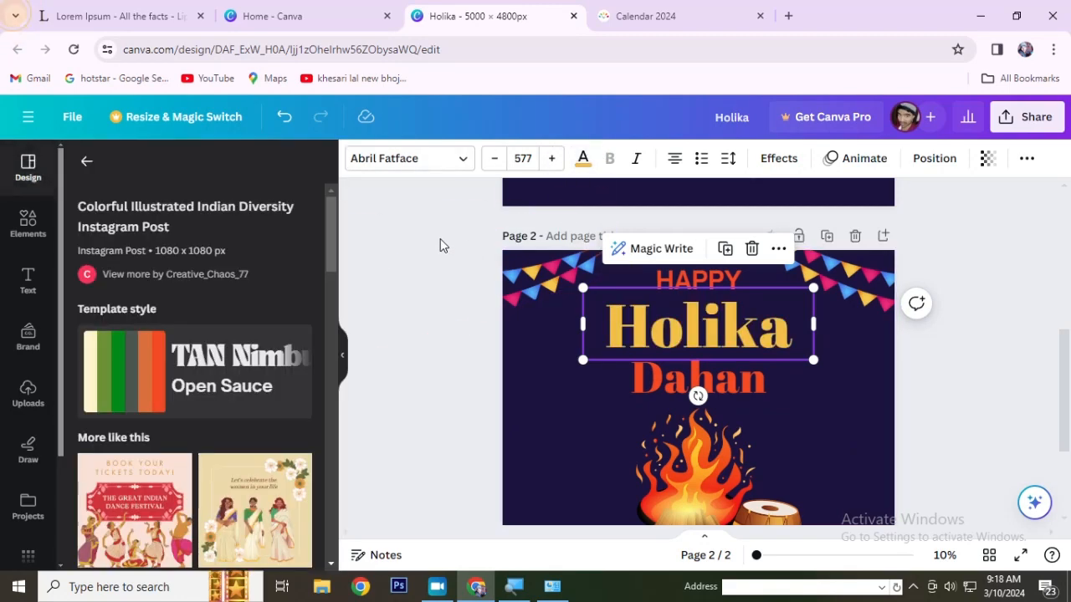
Compare page 2 with the page 1 heading and recolor "Dahan" on page 2 in the same golden yellow.
scroll(440, 245, up, 5)
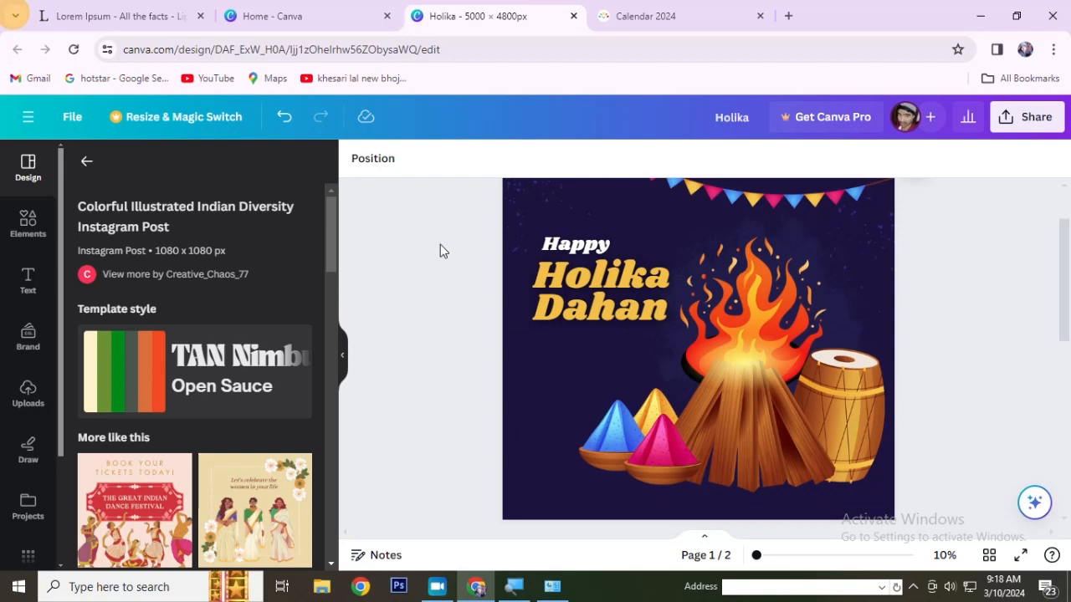
scroll(440, 245, down, 3)
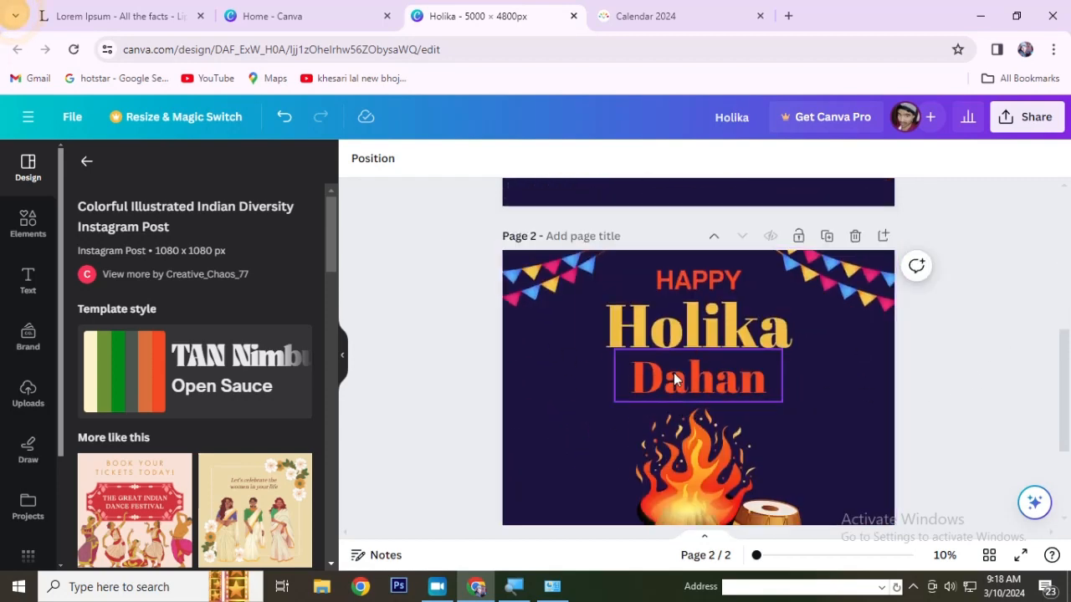
scroll(680, 374, up, 3)
scroll(732, 376, down, 4)
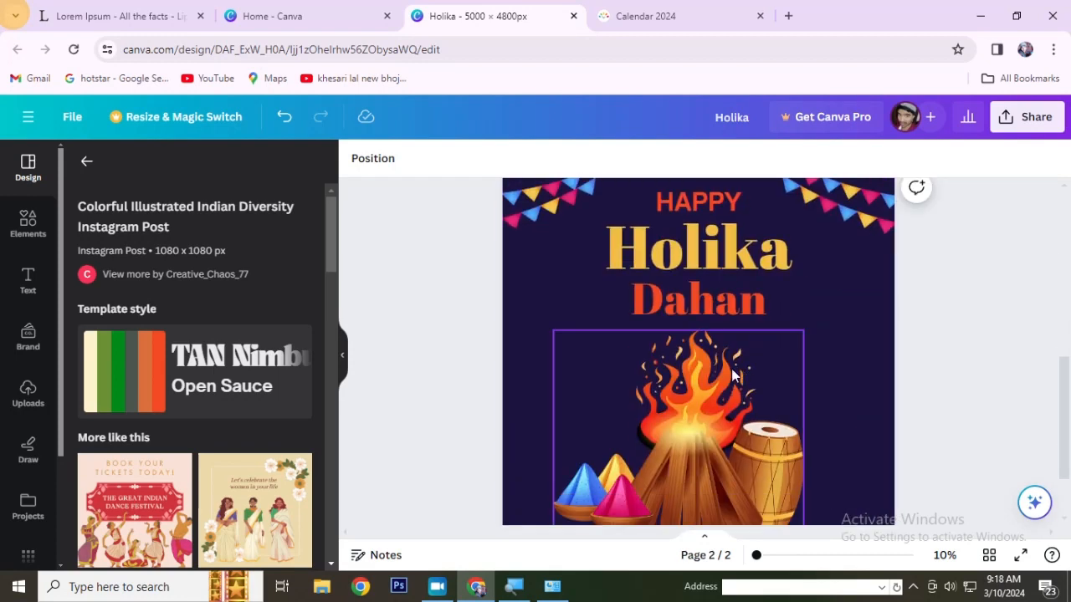
click(701, 299)
click(583, 158)
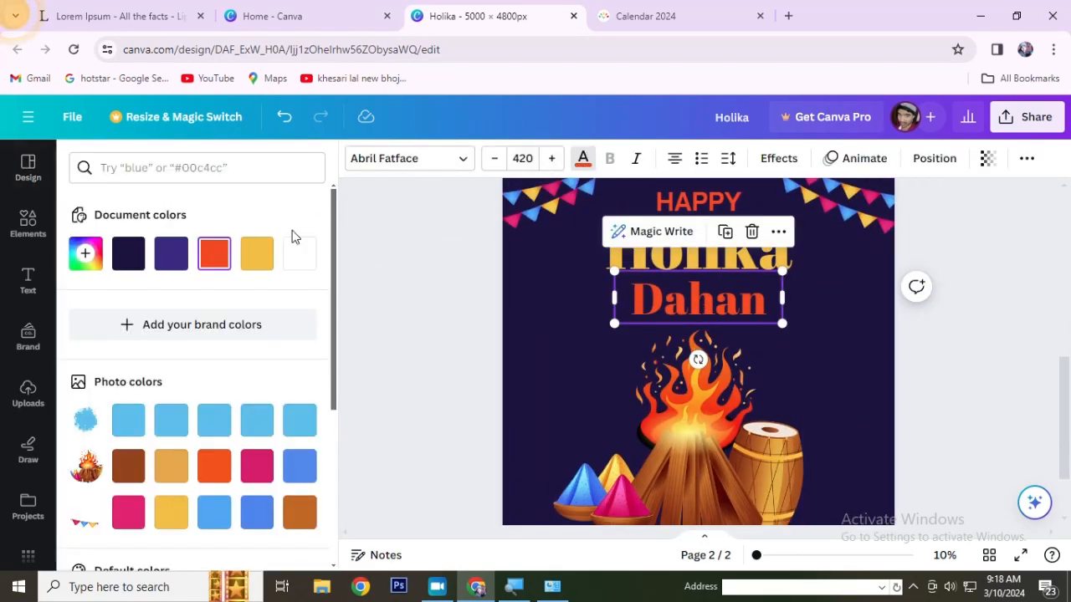
click(257, 254)
click(454, 265)
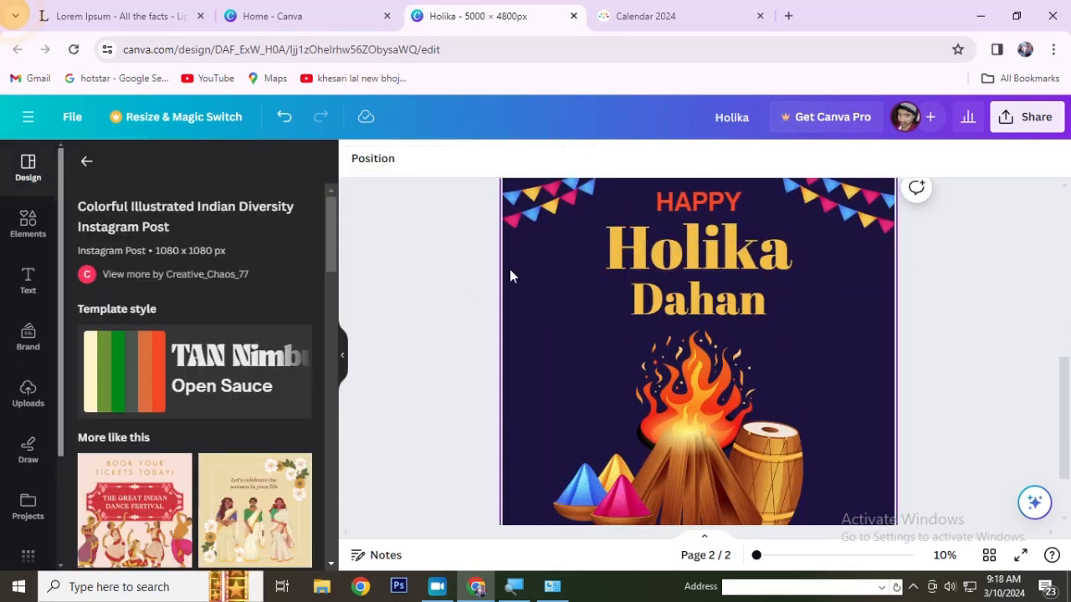
Change the color of the "HAPPY" heading on page 2 to white.
scroll(510, 276, up, 1)
click(709, 282)
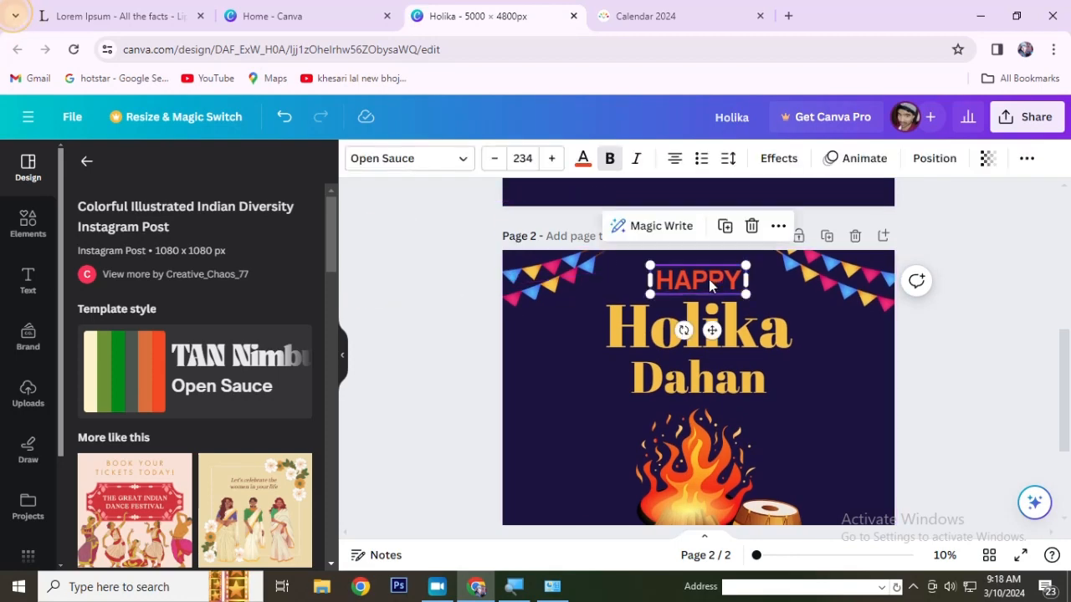
click(583, 158)
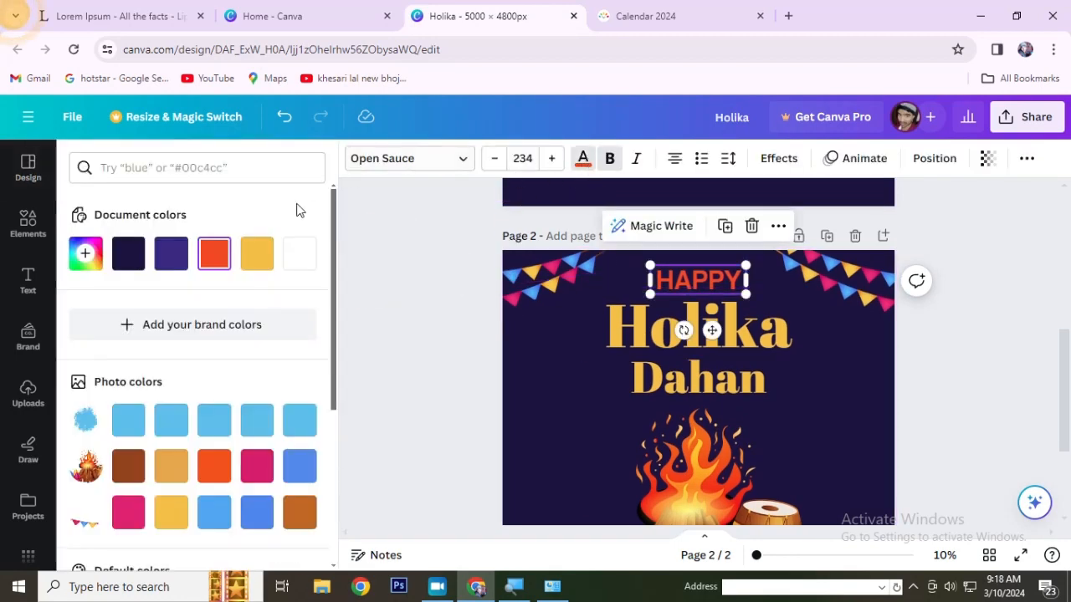
click(295, 266)
click(454, 259)
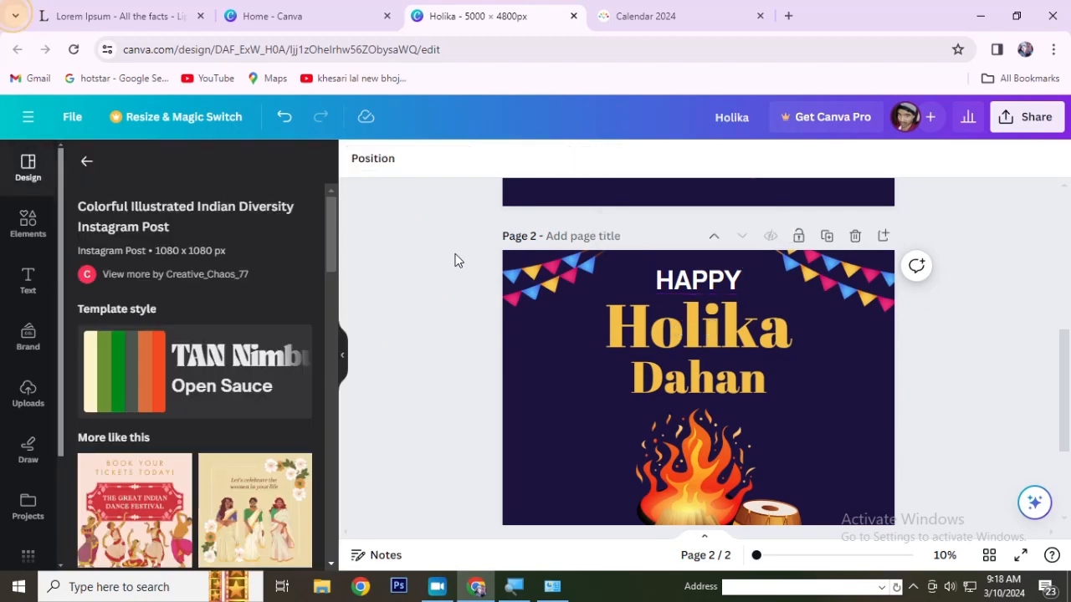
Return to page 1 and search the elements library for "fire".
scroll(454, 265, down, 2)
scroll(526, 276, up, 5)
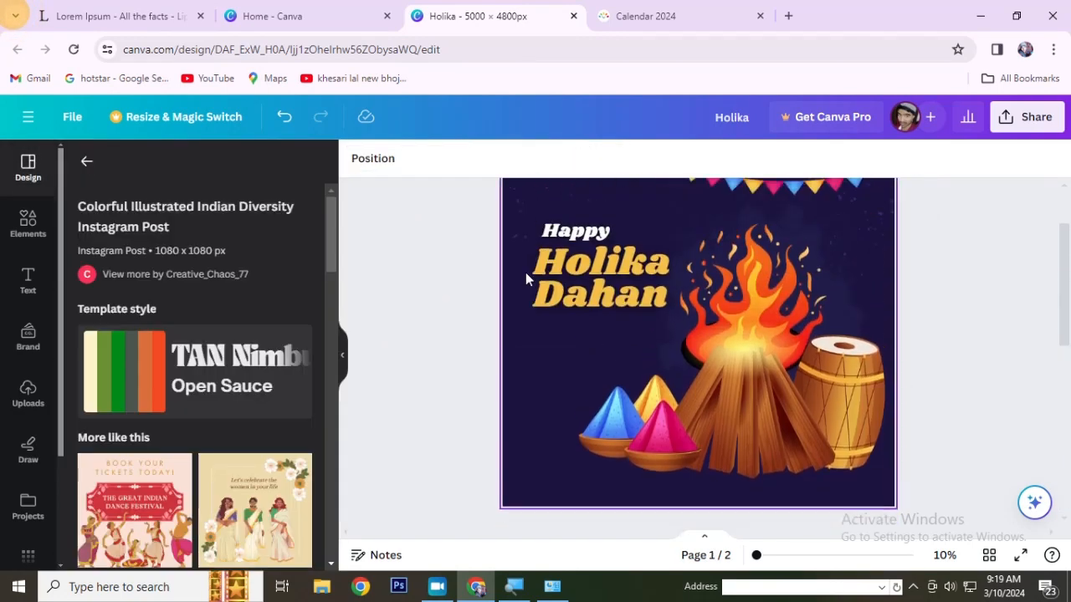
click(599, 276)
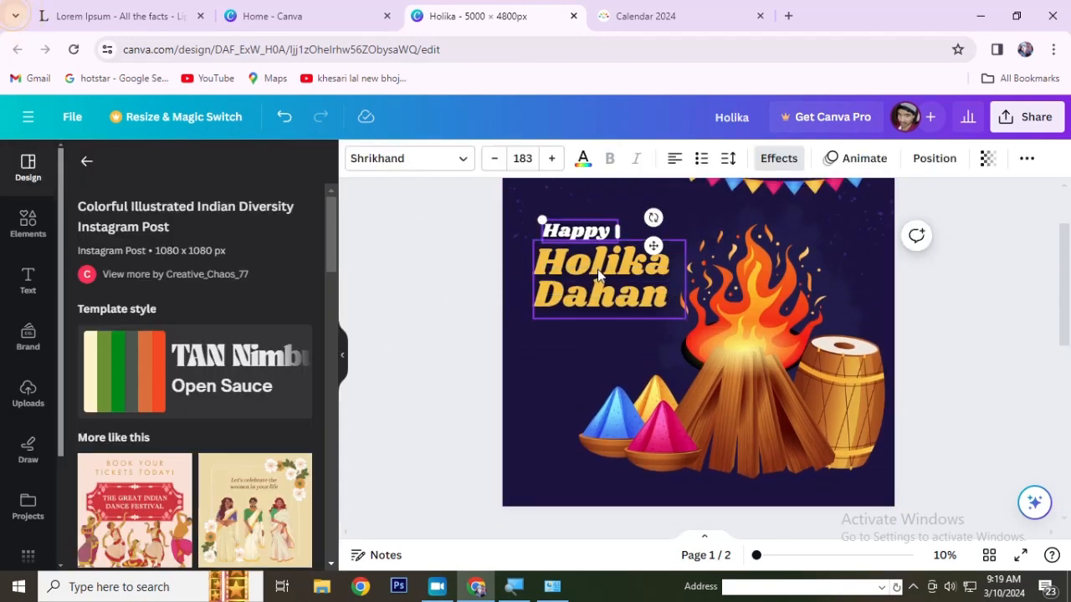
click(471, 275)
scroll(499, 296, up, 1)
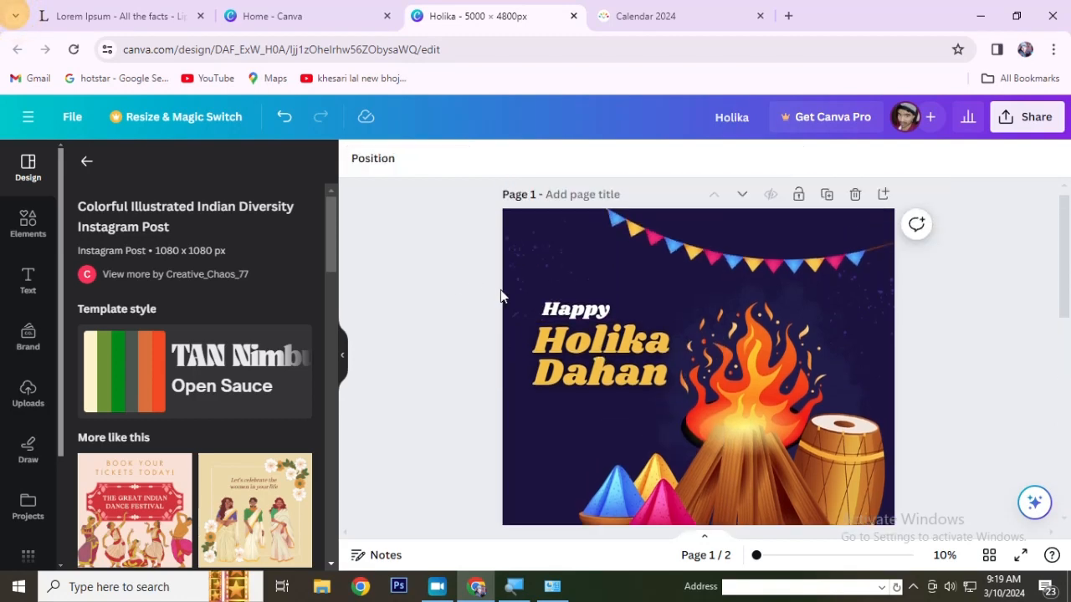
click(28, 223)
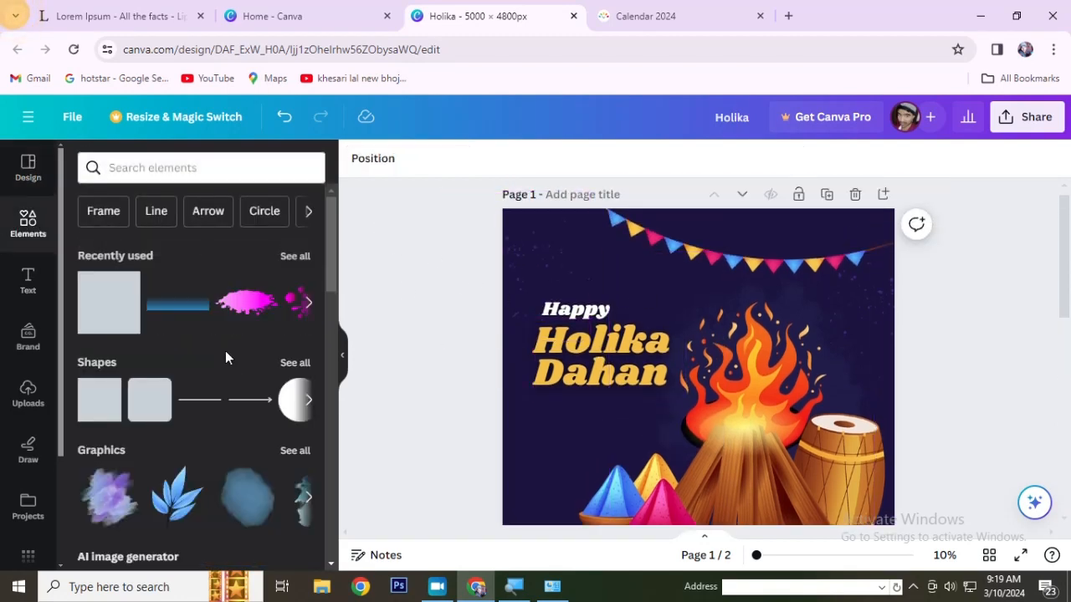
scroll(225, 358, down, 3)
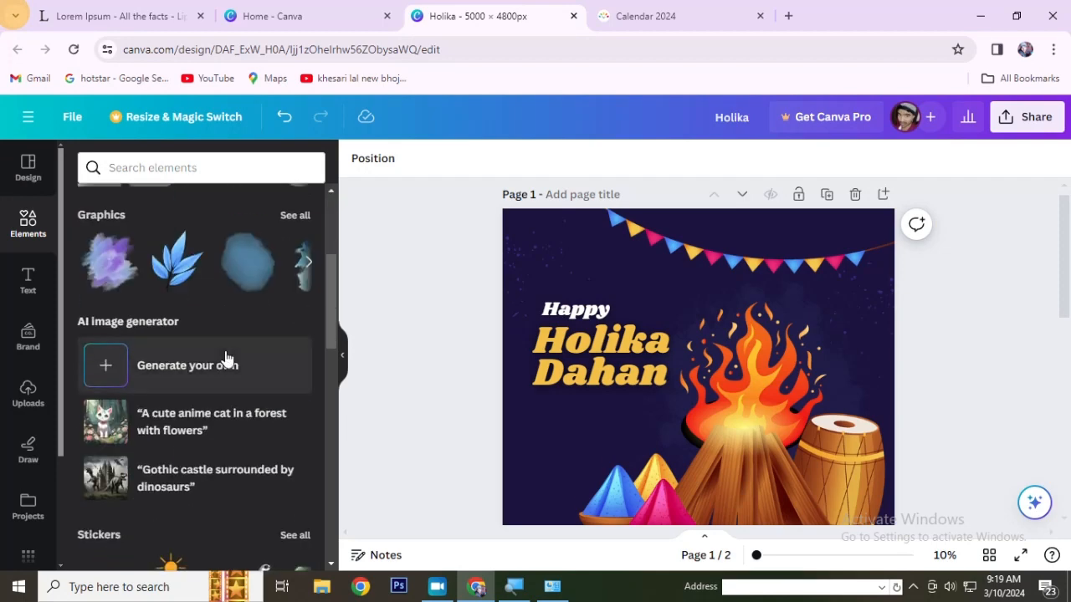
scroll(225, 358, up, 2)
scroll(225, 358, up, 1)
click(204, 168)
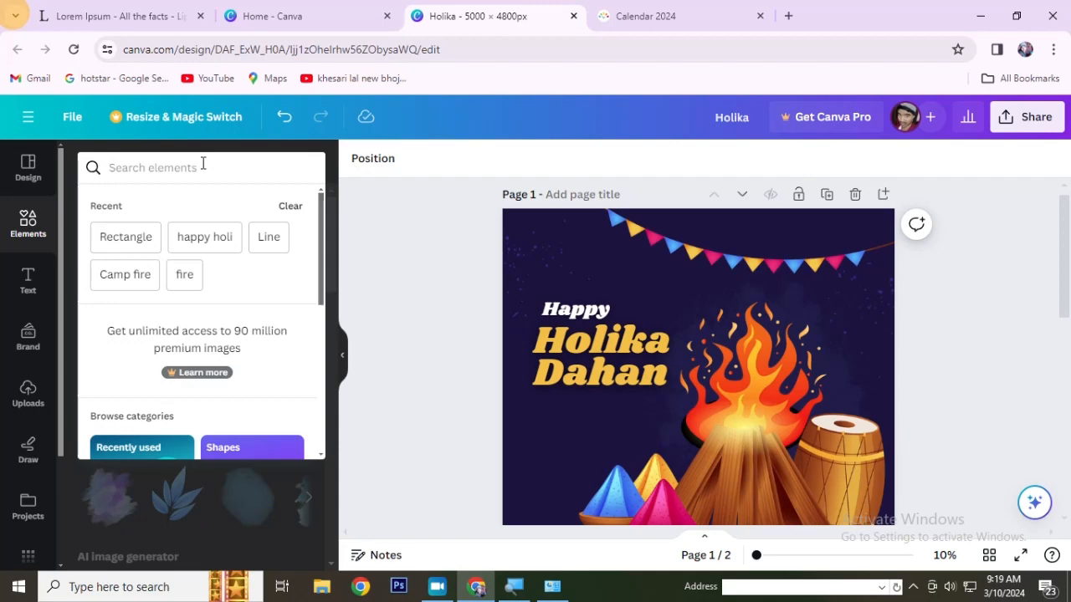
text(fire)
key(Return)
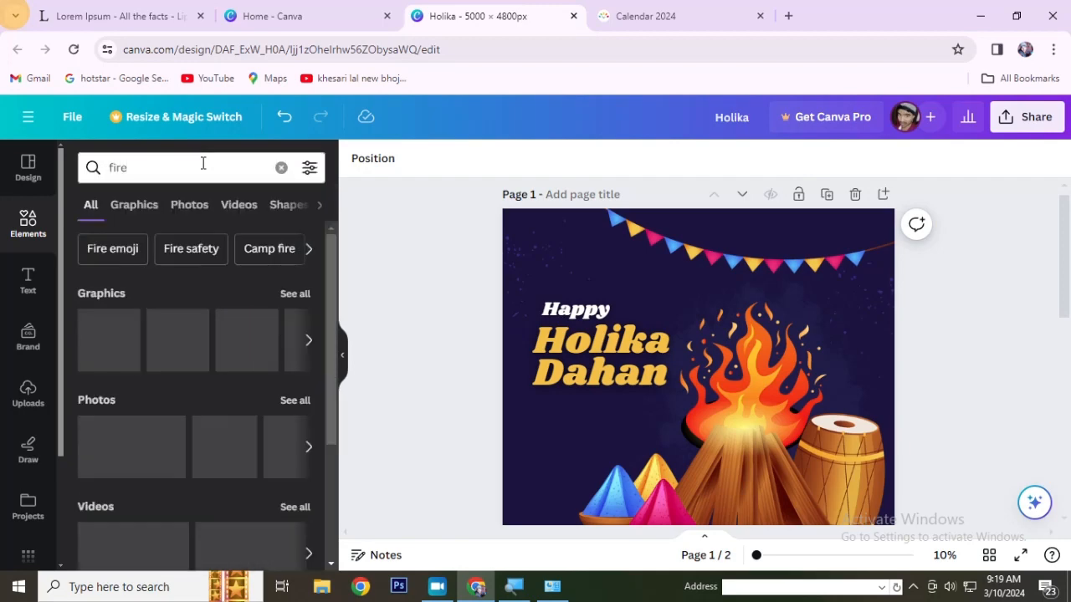
Show all graphics among the fire results and browse them for a flame that suits the poster.
scroll(194, 450, down, 3)
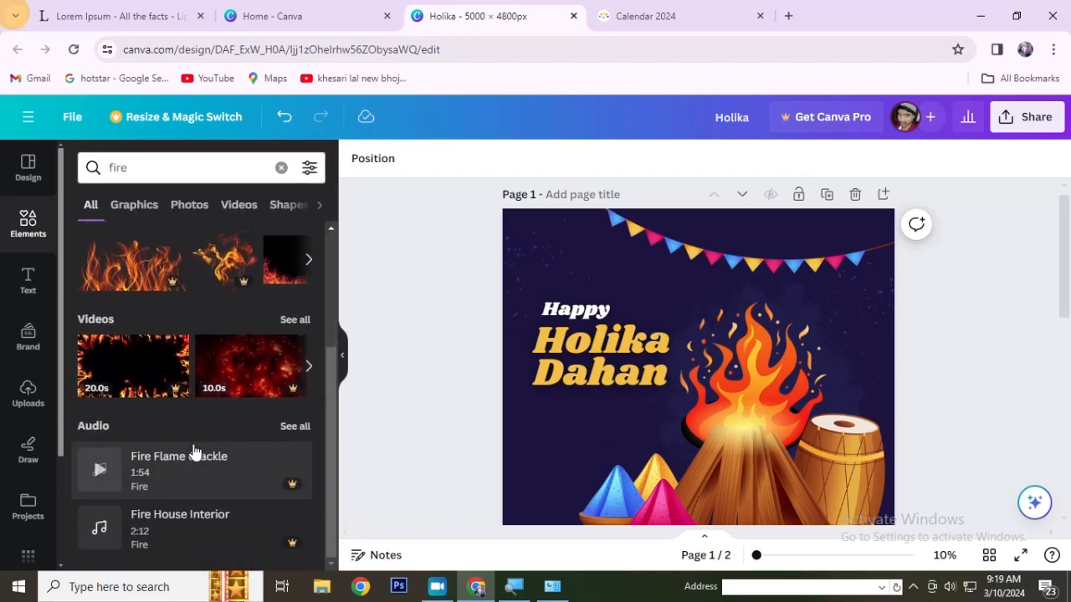
scroll(194, 451, up, 3)
click(287, 293)
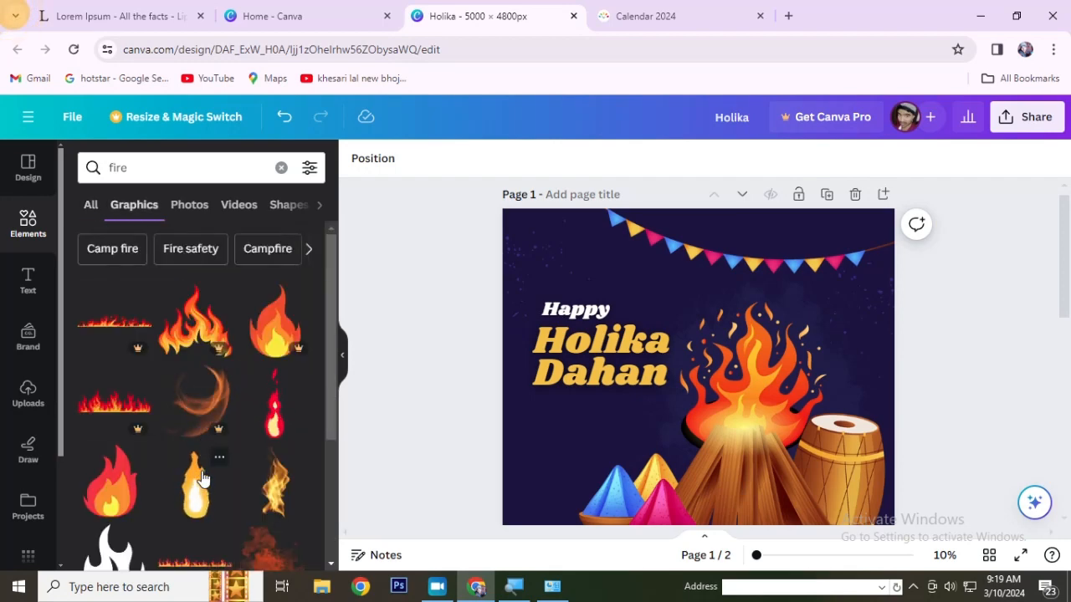
scroll(202, 479, down, 1)
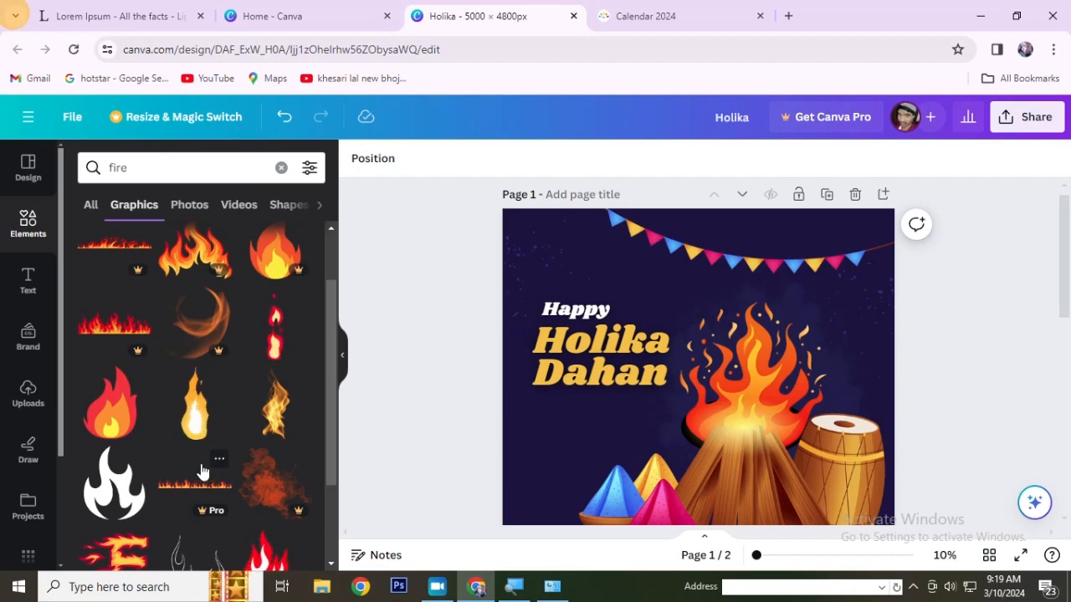
scroll(203, 476, down, 1)
scroll(201, 473, down, 1)
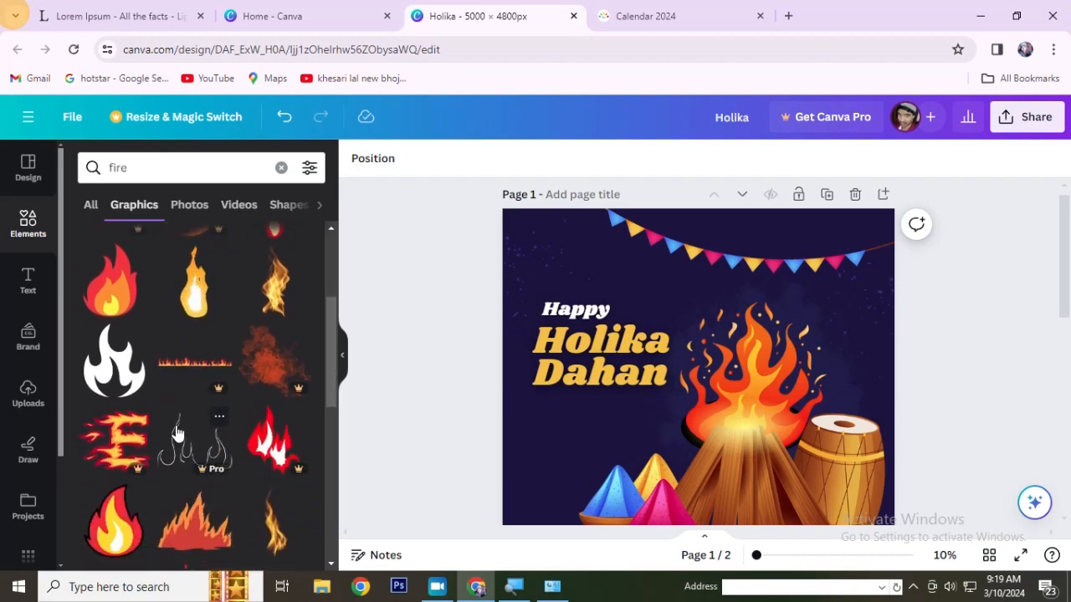
scroll(183, 434, down, 3)
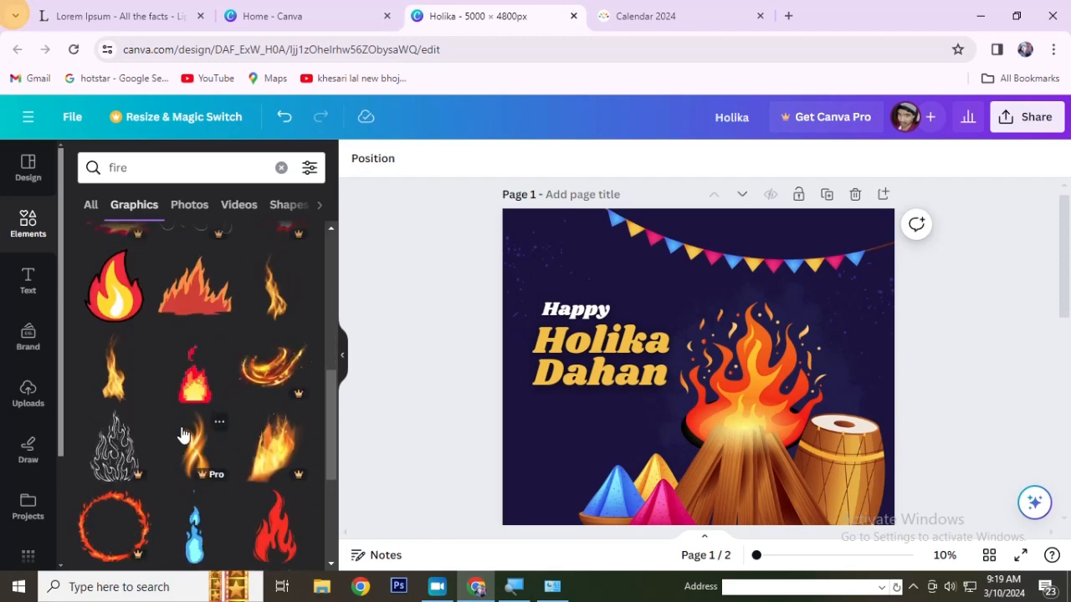
Replace the bonfire illustration on page 1 with the black-outlined red and yellow flame graphic, enlarged in the poster's lower right area.
click(752, 414)
key(Delete)
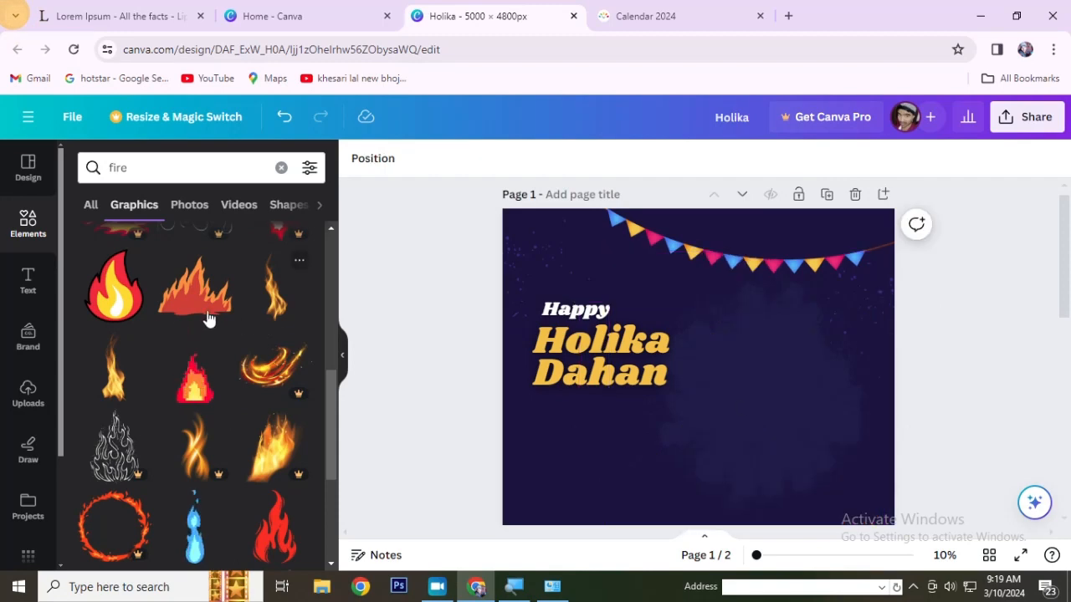
click(106, 303)
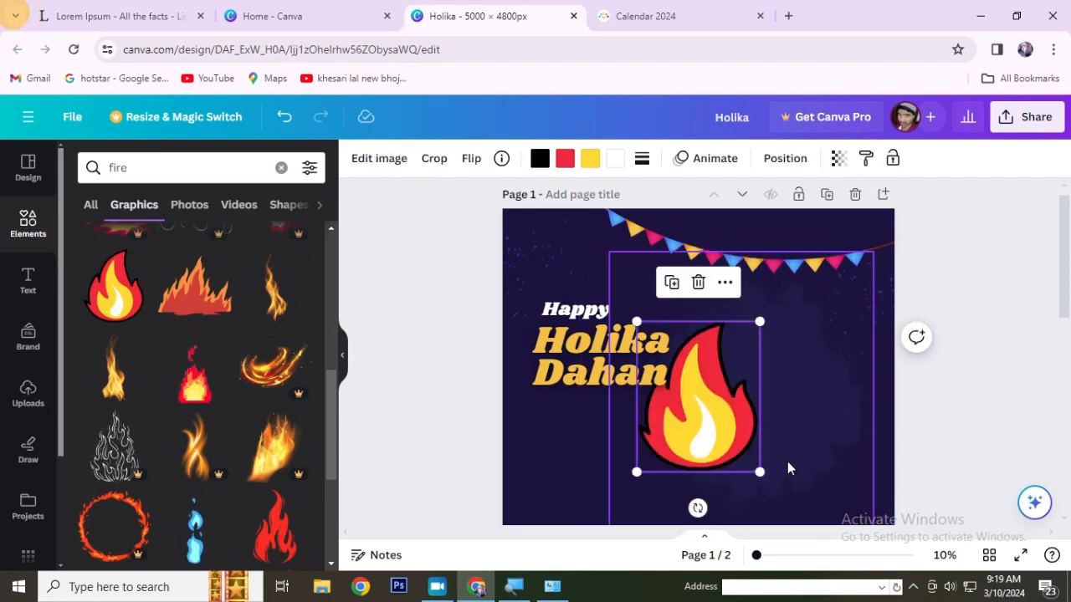
drag(698, 425, 762, 470)
drag(821, 363, 882, 290)
drag(785, 411, 772, 427)
click(1012, 331)
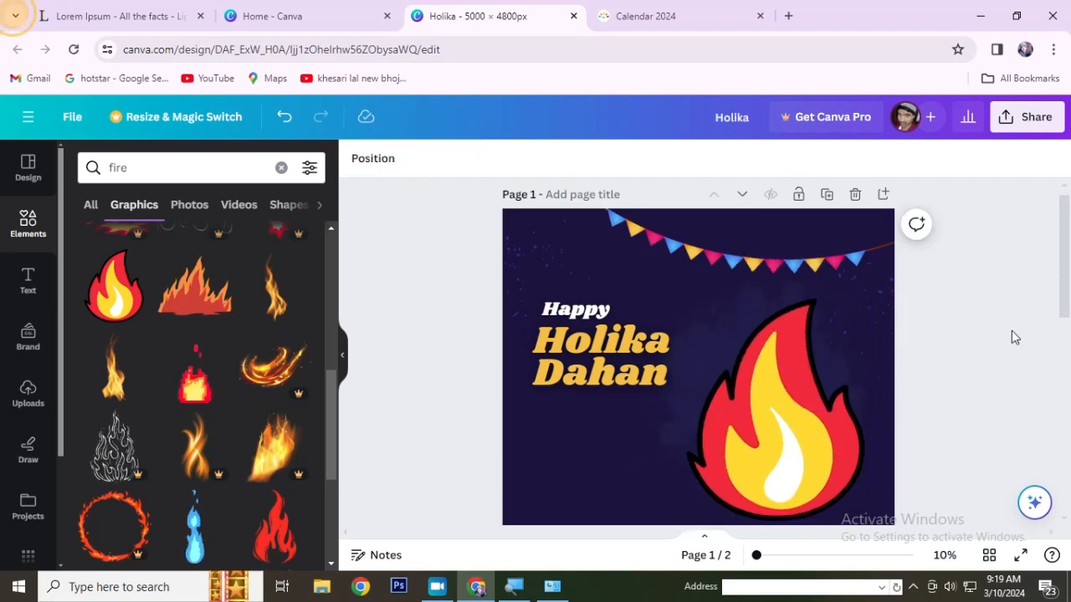
Try a large red scalloped badge shape over the heading and flame on page 1, and delete it.
scroll(107, 416, down, 3)
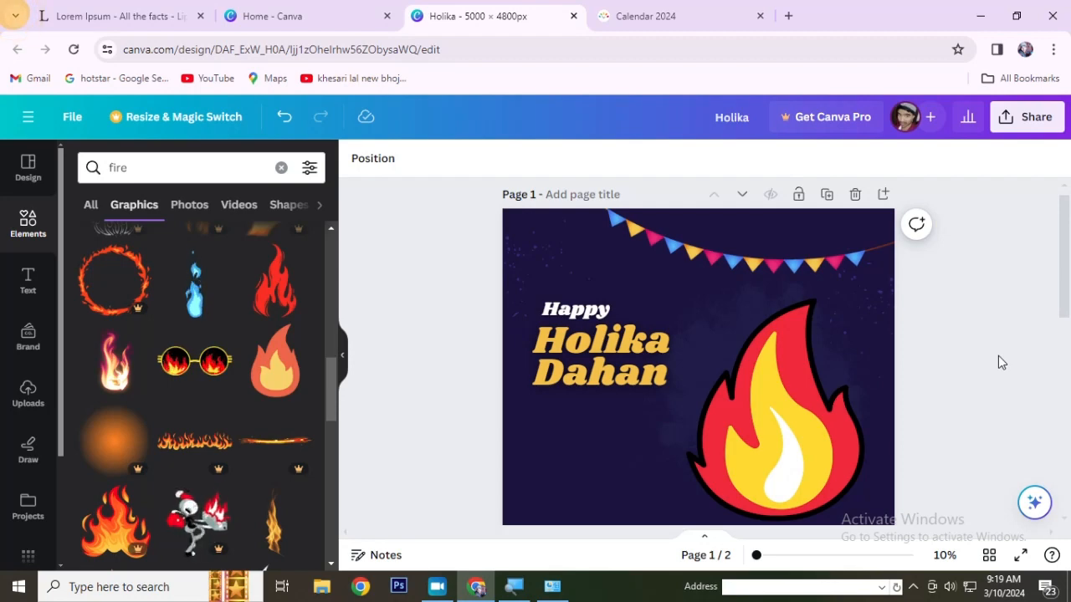
click(14, 232)
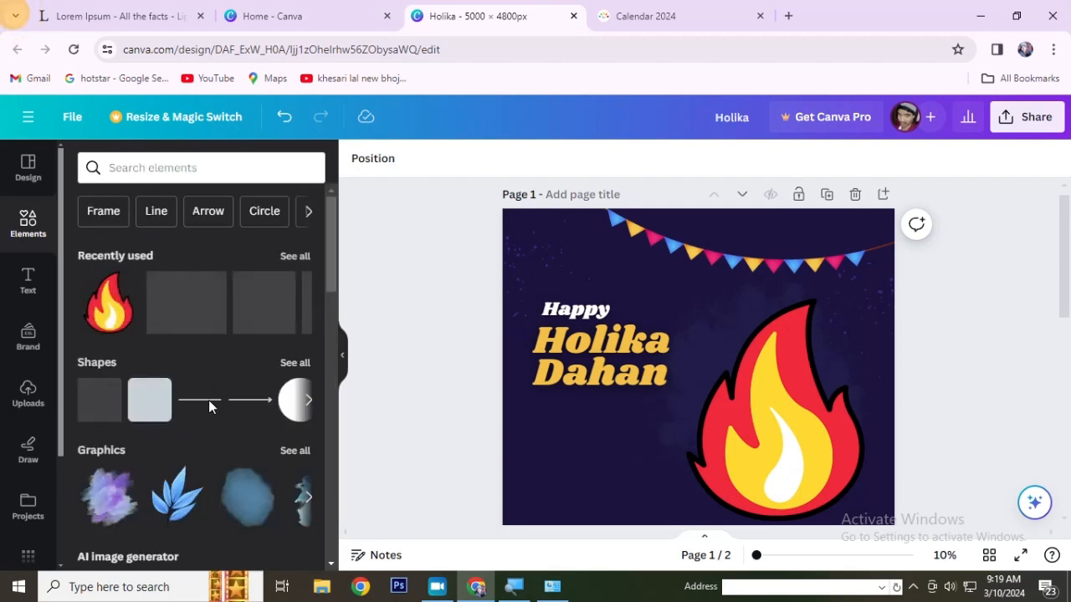
click(295, 363)
scroll(214, 393, down, 3)
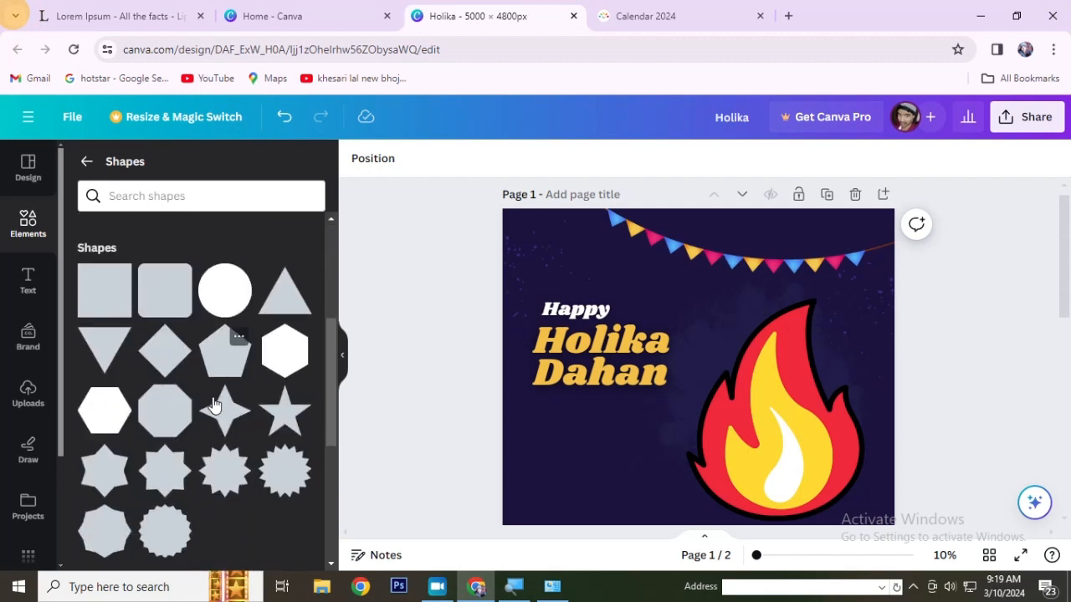
scroll(215, 502, down, 2)
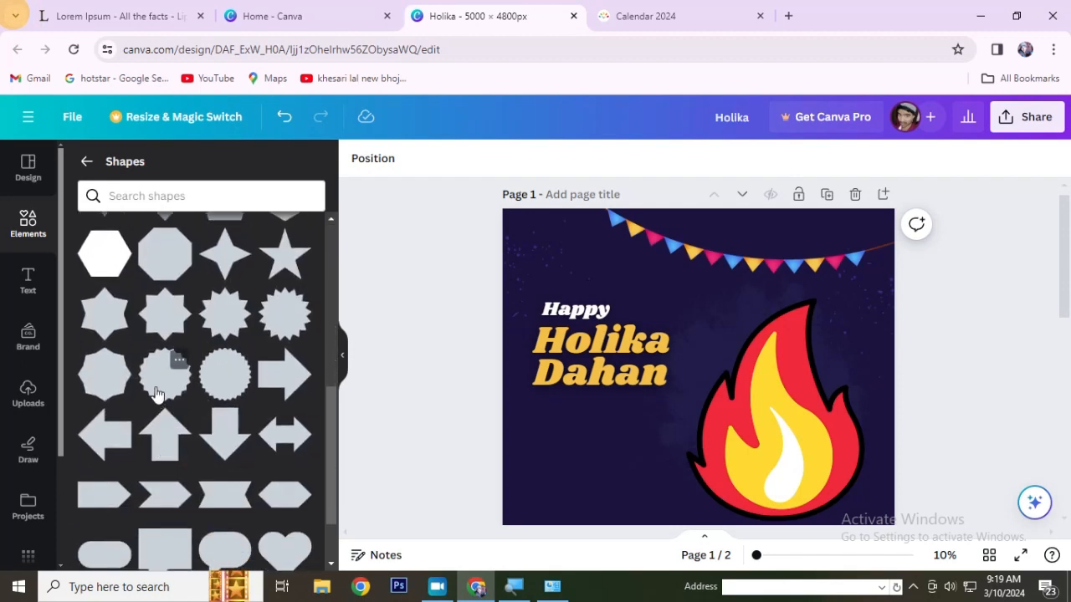
click(165, 388)
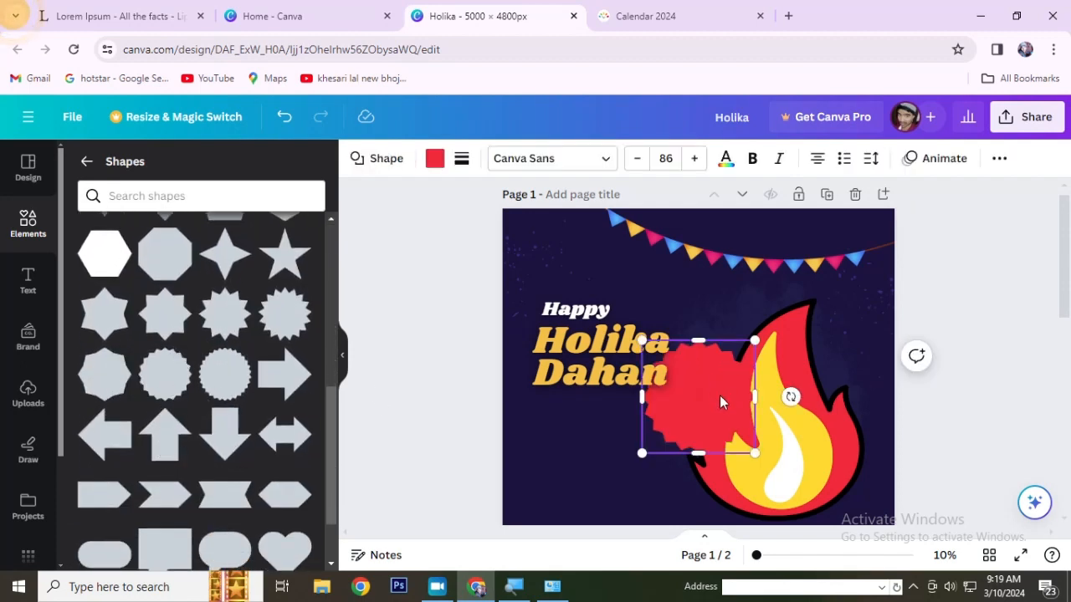
drag(752, 343, 817, 292)
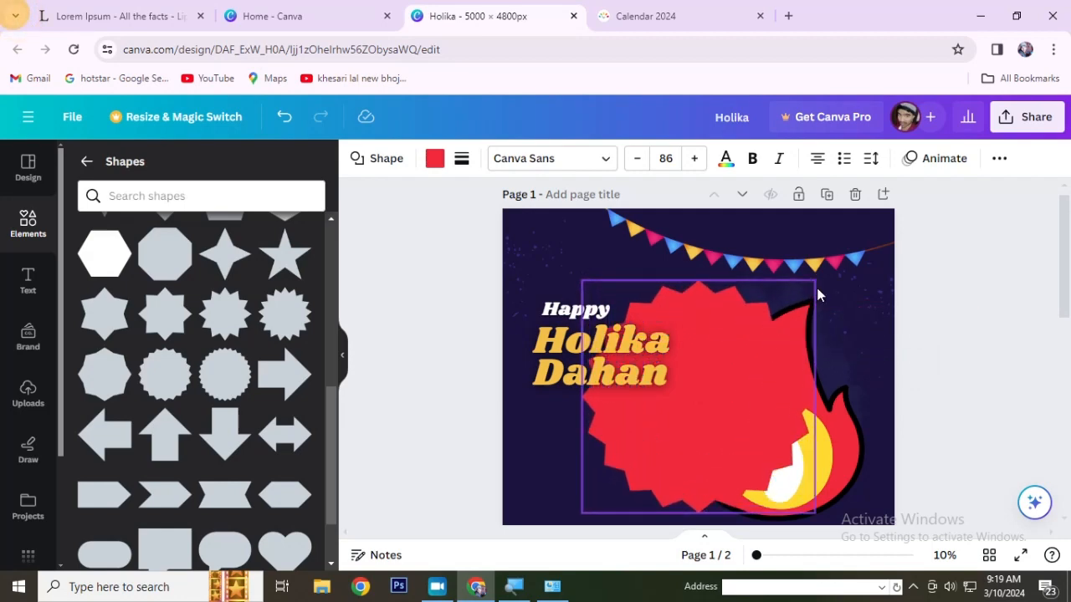
click(883, 436)
click(849, 466)
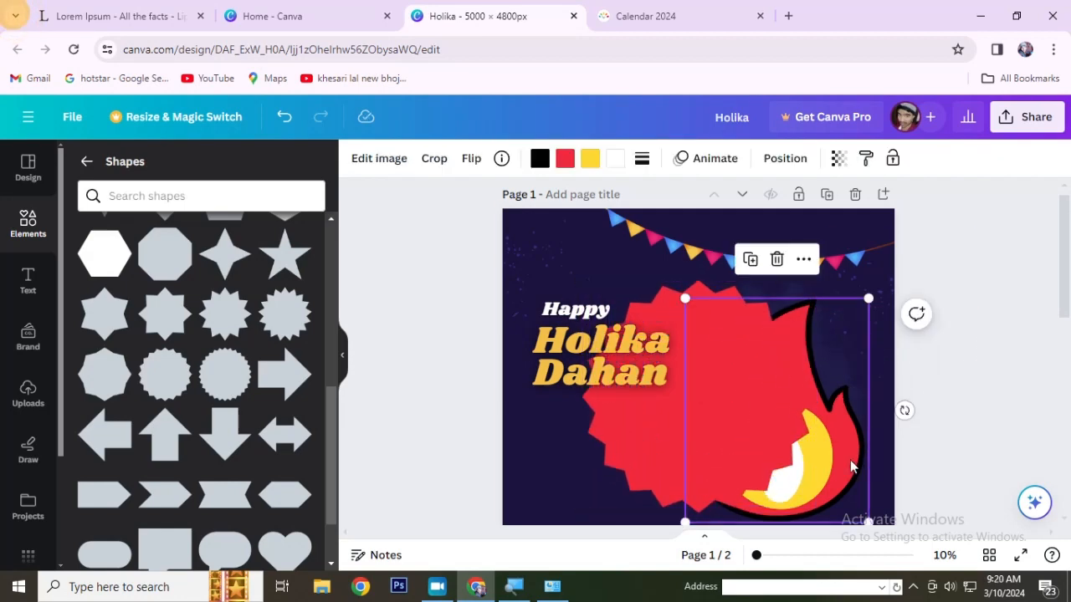
click(1019, 365)
click(624, 467)
key(Delete)
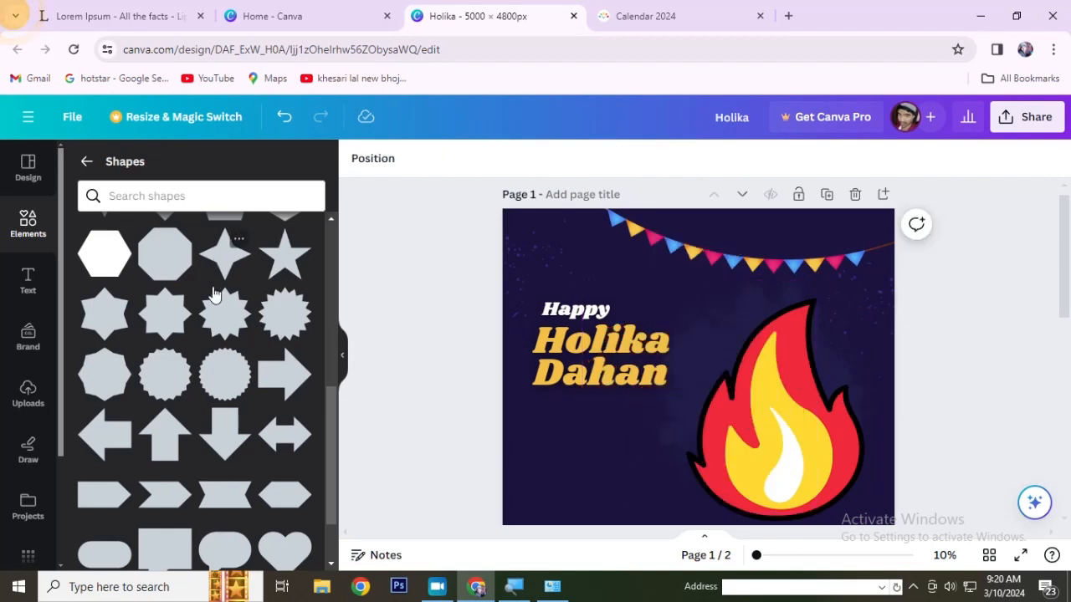
Add the blue gradient strip from the recently used elements and stretch it across the full width of page 1's bottom edge.
scroll(140, 322, up, 3)
scroll(140, 322, up, 2)
click(96, 167)
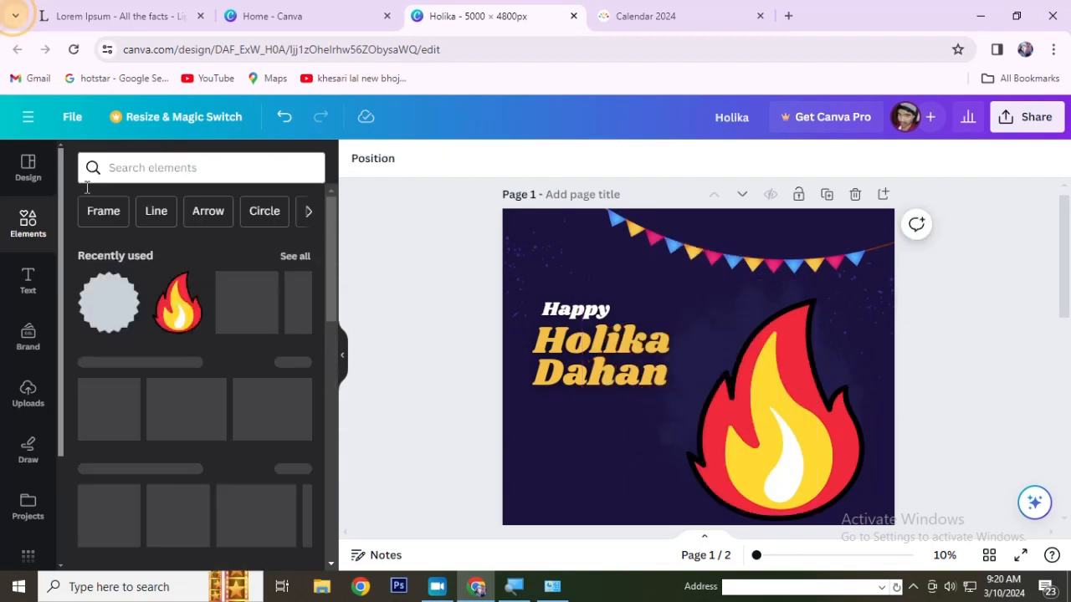
scroll(240, 397, down, 2)
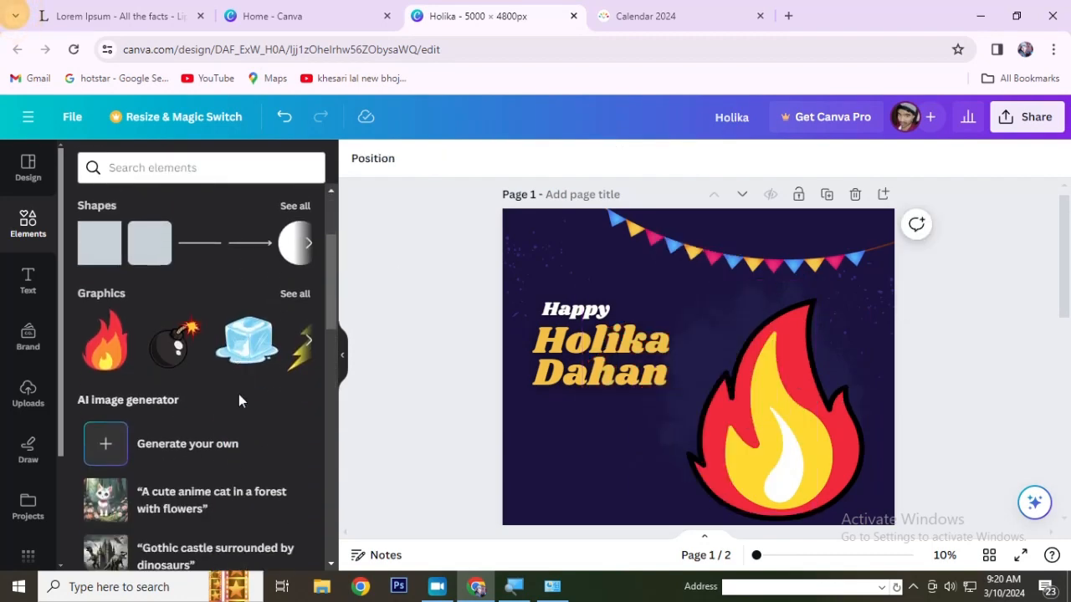
scroll(239, 395, up, 3)
click(294, 257)
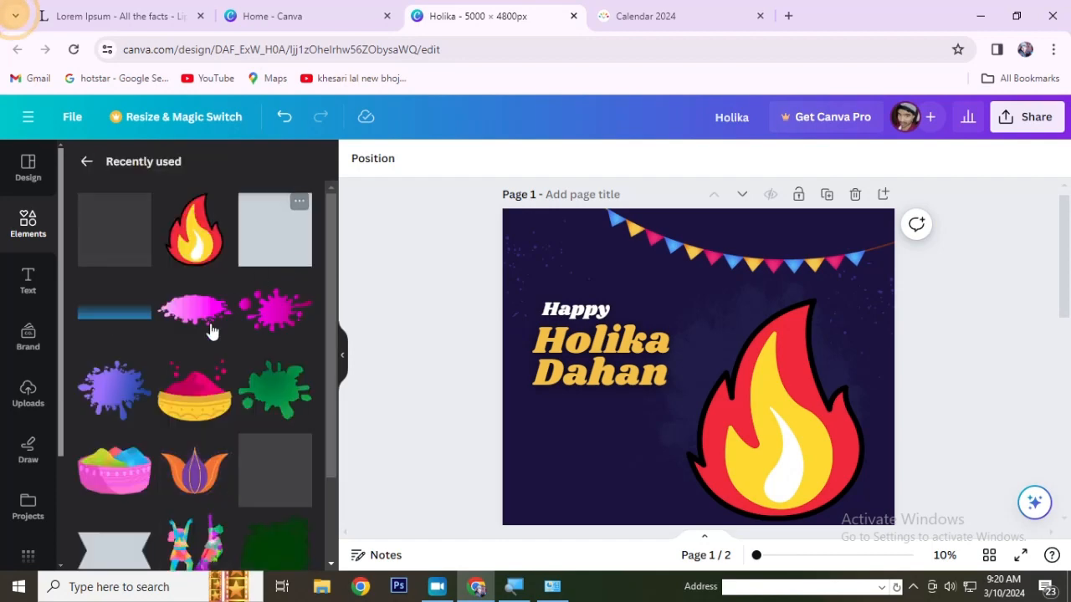
click(105, 312)
drag(702, 328, 695, 493)
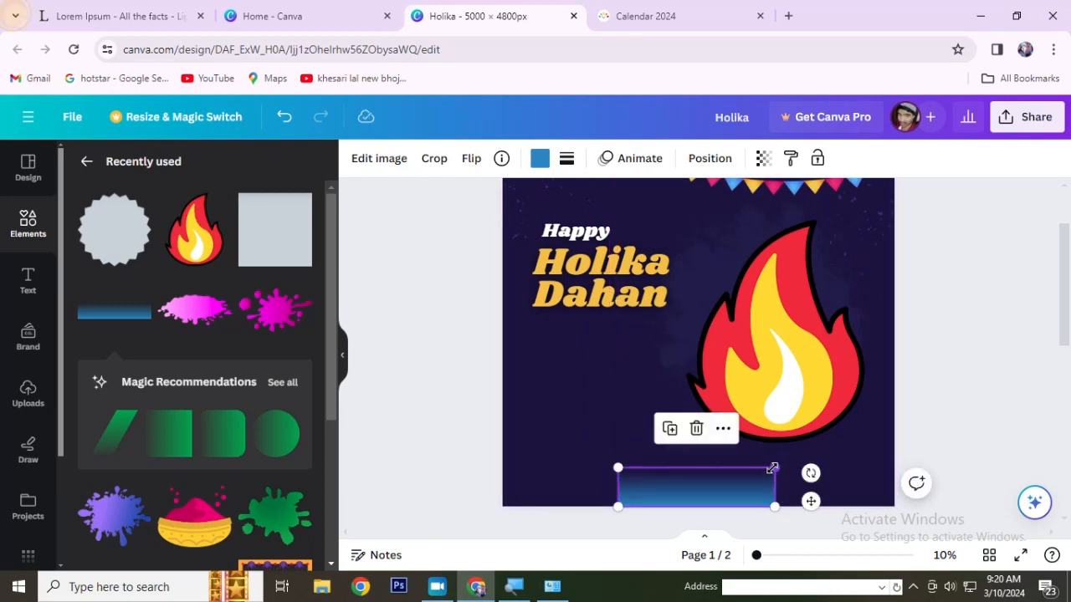
drag(773, 469, 895, 437)
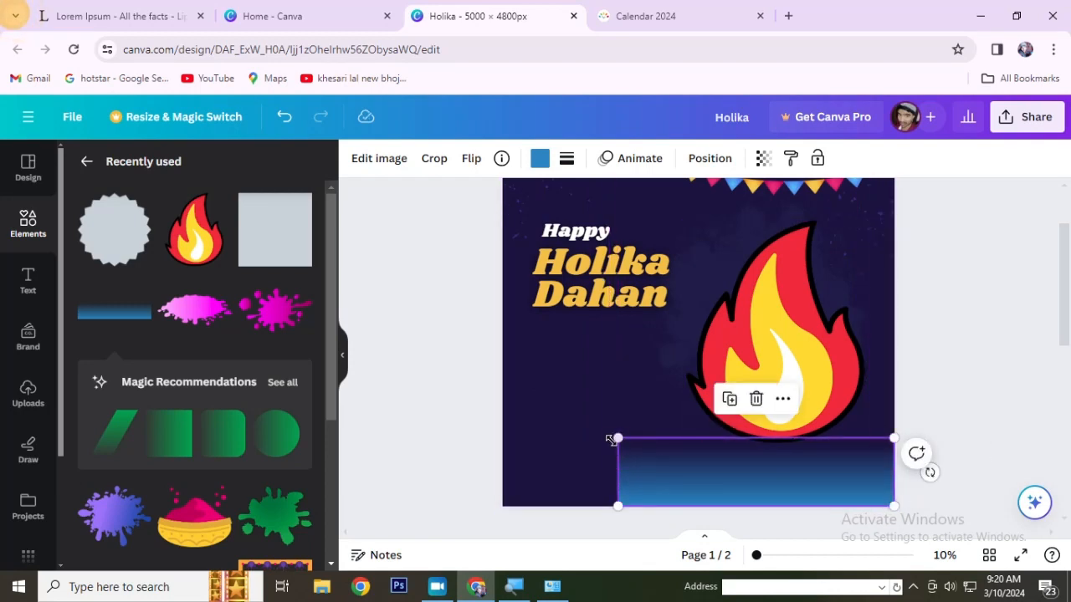
drag(616, 438, 502, 410)
click(428, 334)
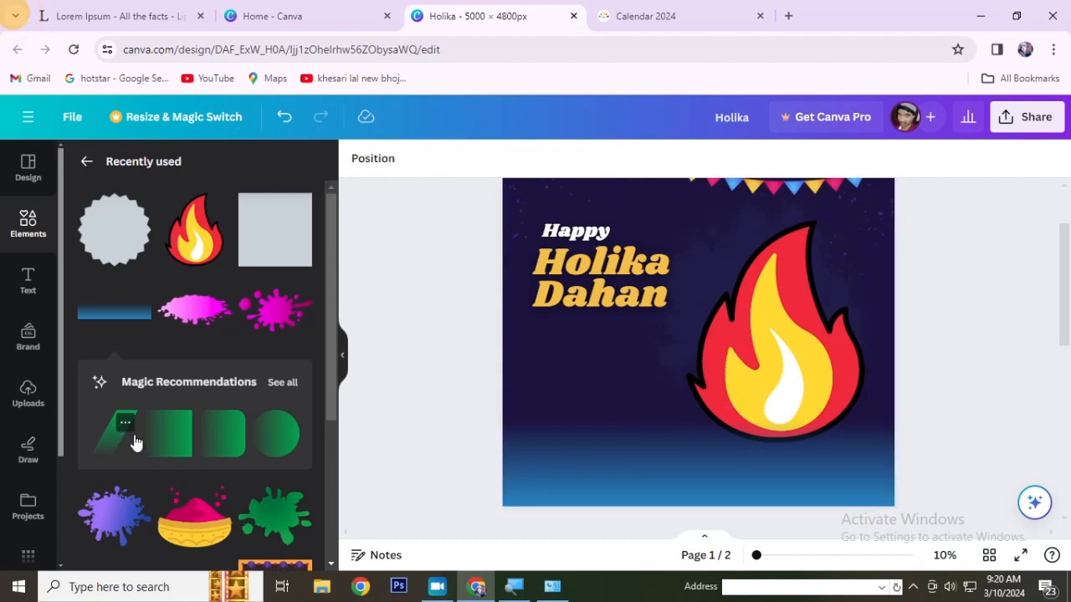
Add the recently used orange frame with purple lotuses to page 1 and enlarge it to 3,840 × 3,840 around the flame.
scroll(242, 452, down, 2)
scroll(242, 452, down, 2)
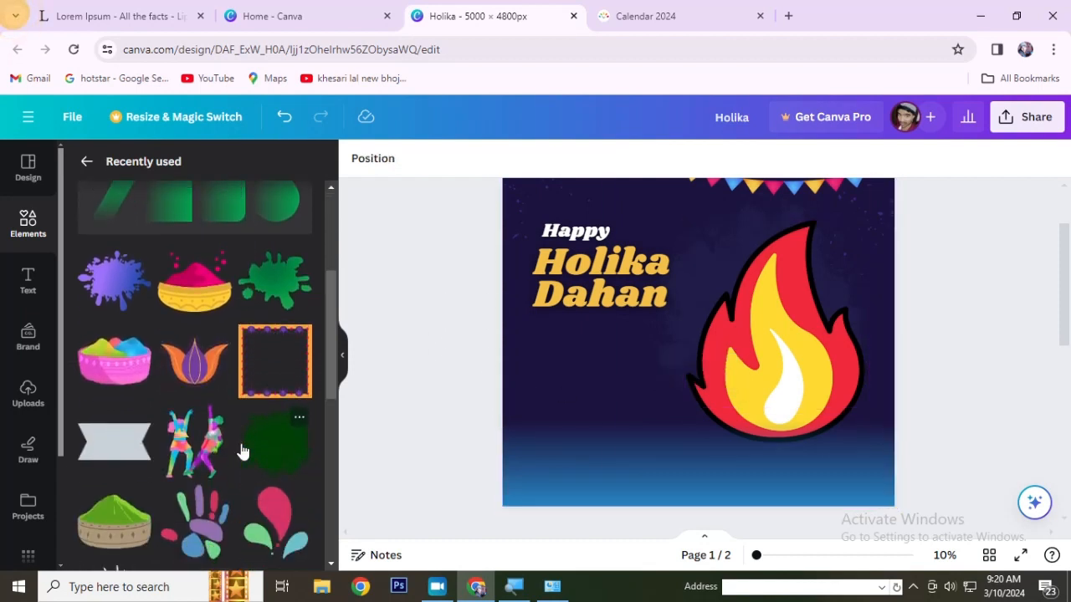
click(275, 379)
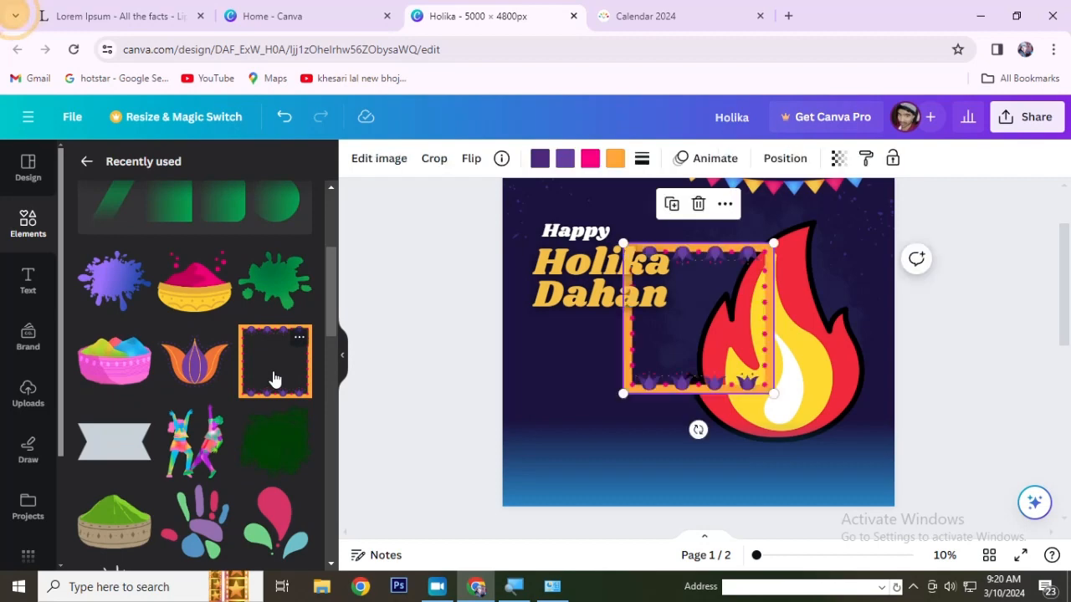
scroll(644, 456, up, 1)
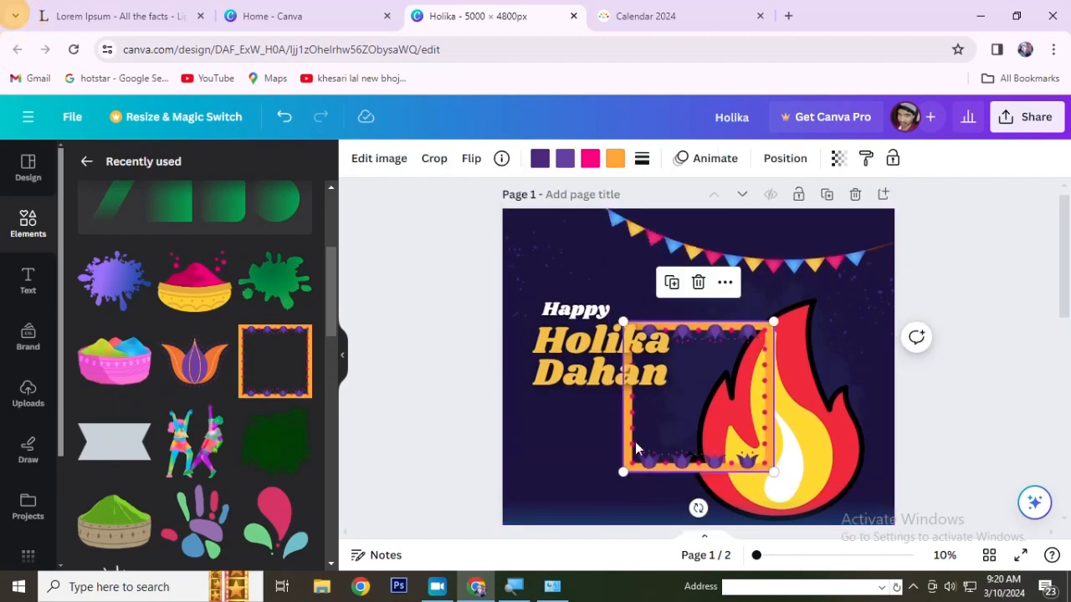
drag(773, 322, 850, 247)
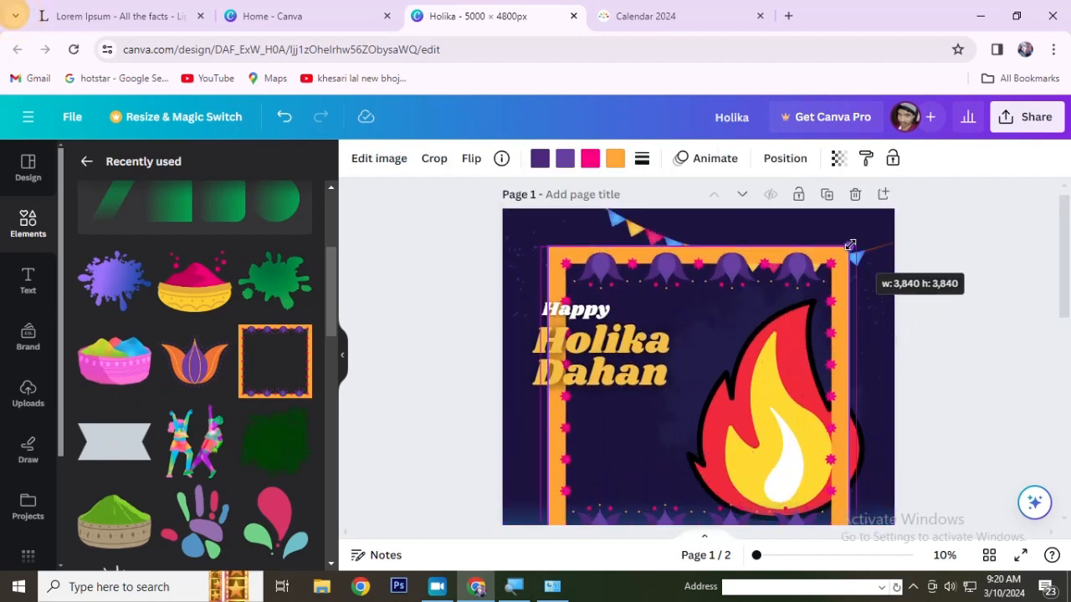
click(959, 350)
scroll(966, 365, down, 1)
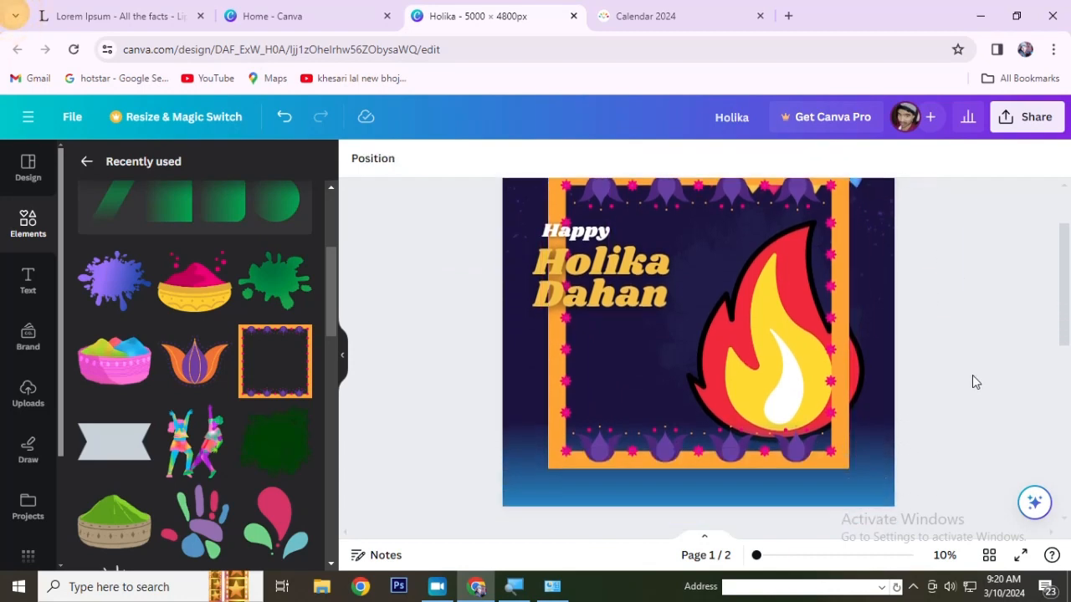
Move the "Happy" and "Holika Dahan" headings together so they sit inside the orange frame.
drag(433, 229, 574, 319)
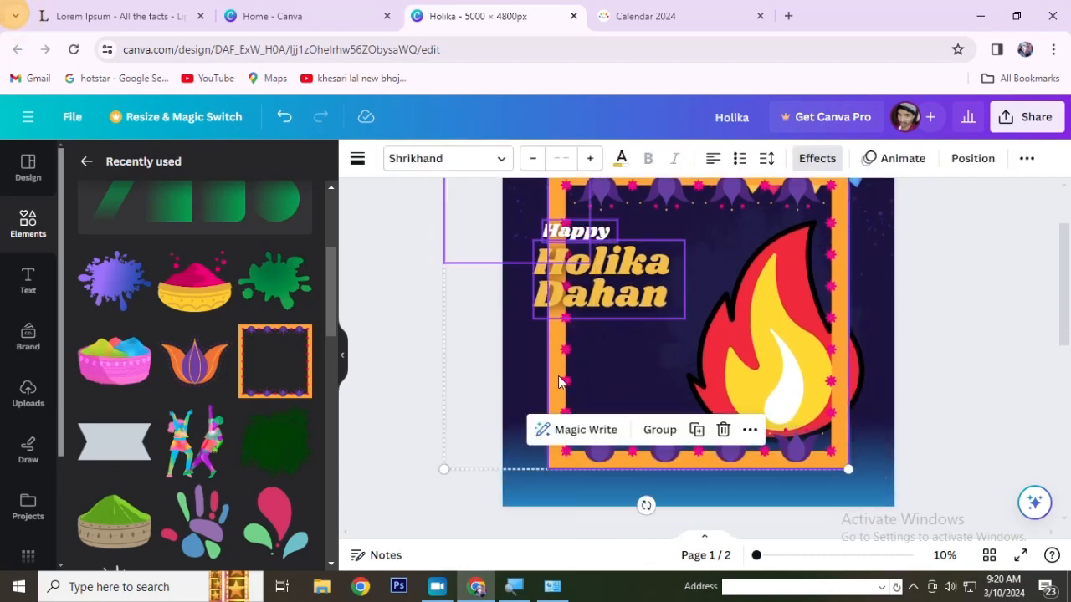
shift+click(514, 215)
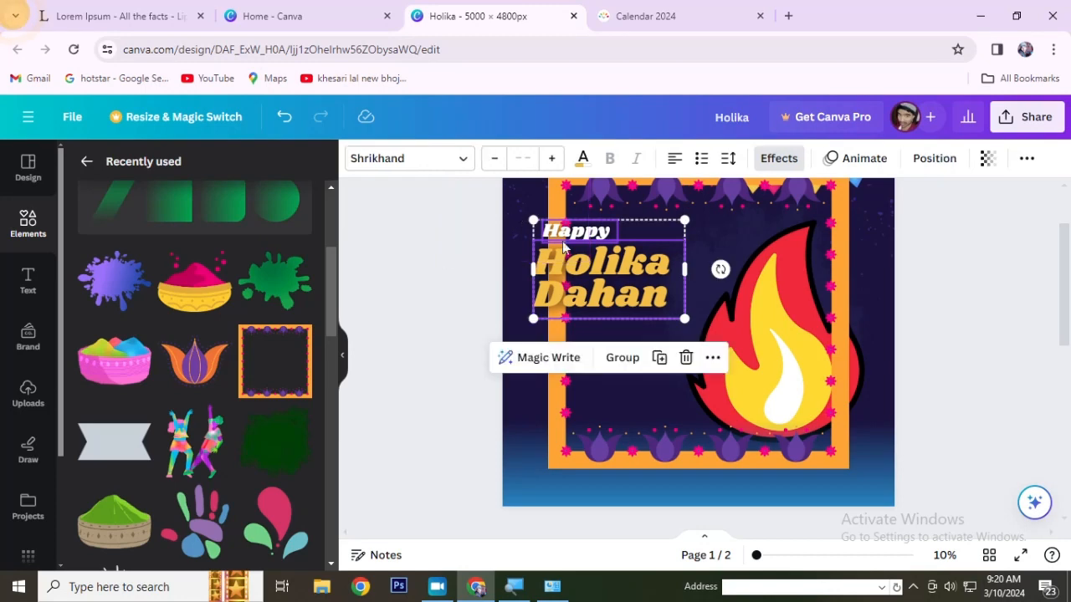
drag(582, 261, 626, 256)
click(414, 243)
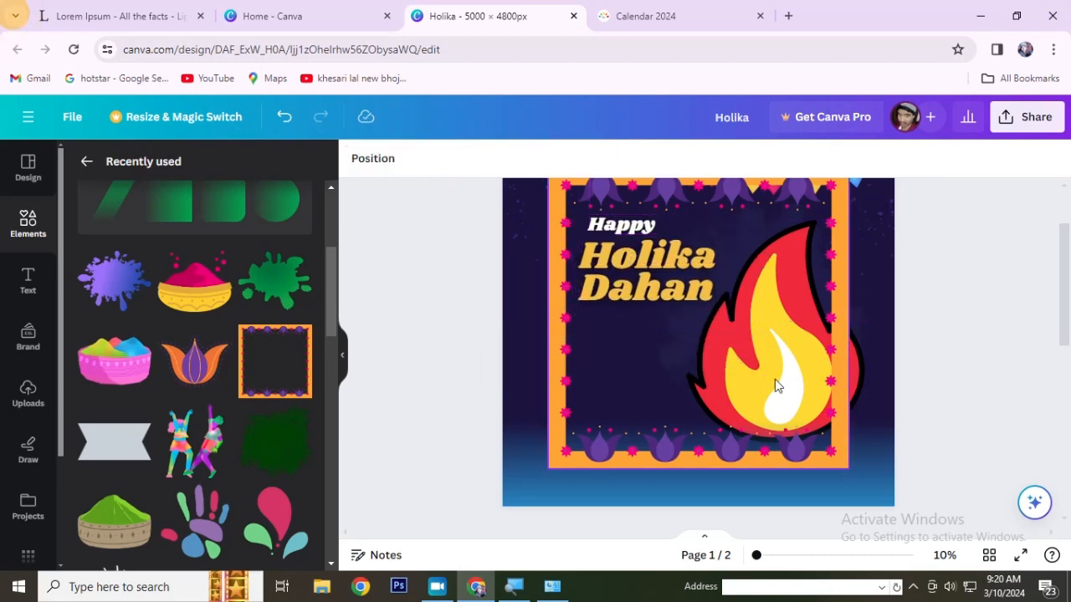
Undo the accidental shift of the orange lotus frame and send the frame to the back of page 1.
drag(777, 399, 684, 419)
key(ctrl+z)
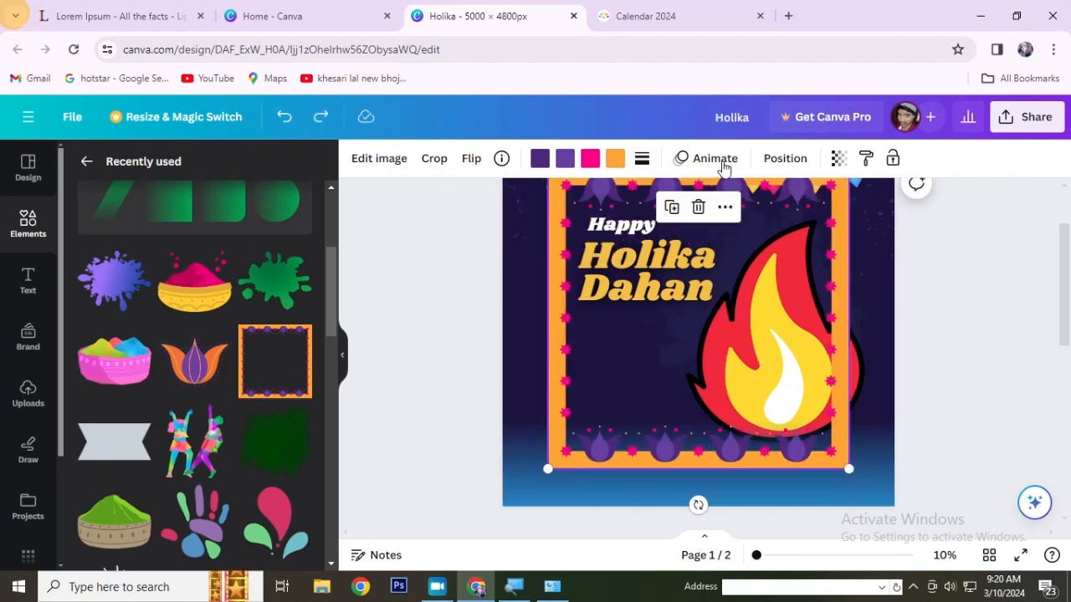
click(803, 159)
click(266, 235)
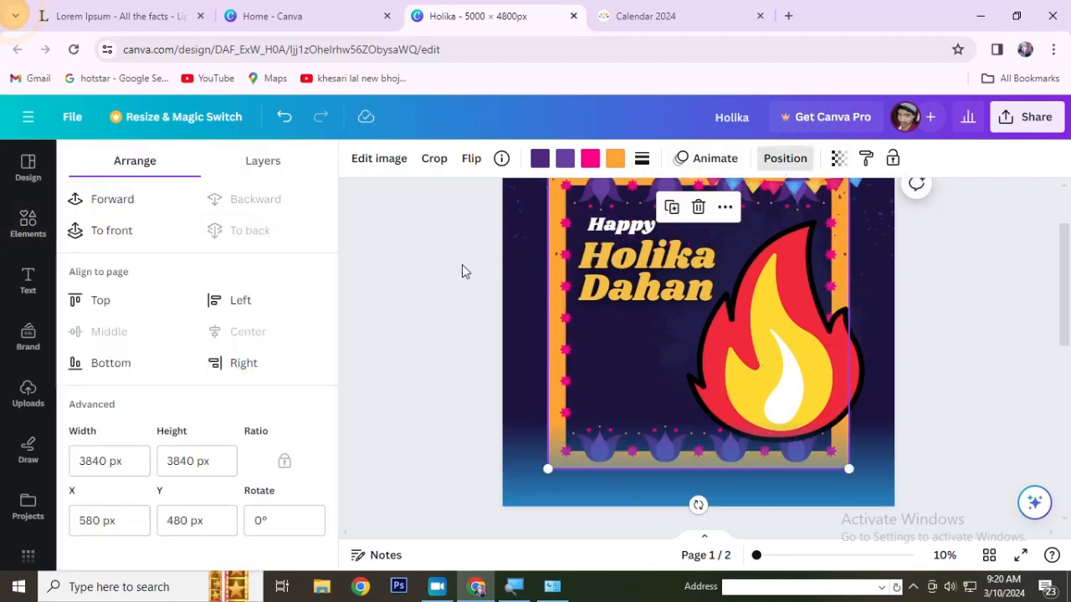
key(Escape)
click(461, 269)
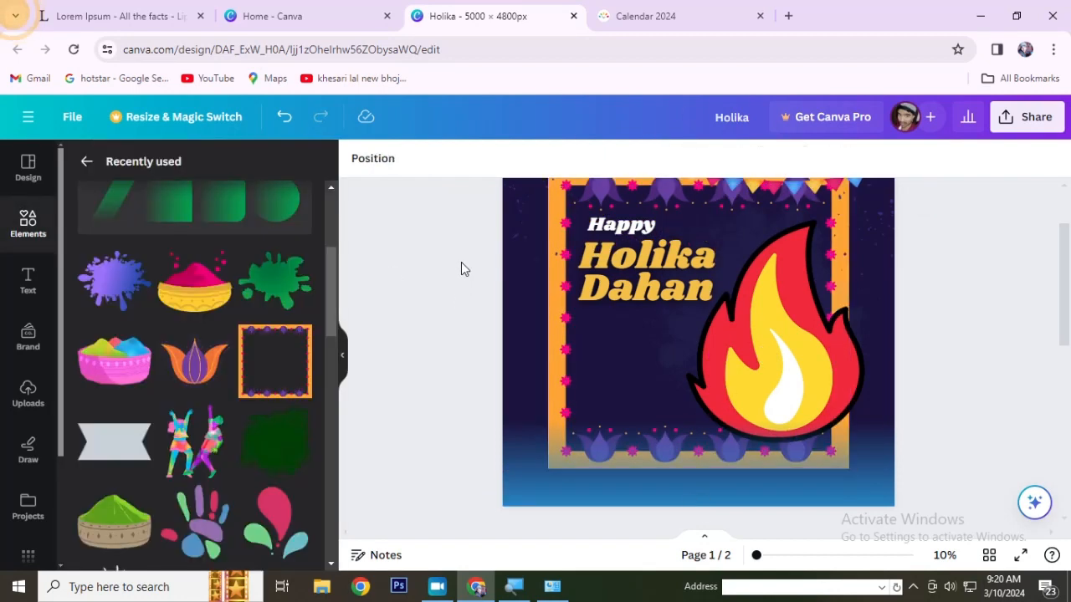
Shrink the flame graphic and reposition it inside the orange frame's lower right area.
click(786, 385)
drag(868, 221, 818, 282)
drag(754, 384, 755, 365)
click(990, 309)
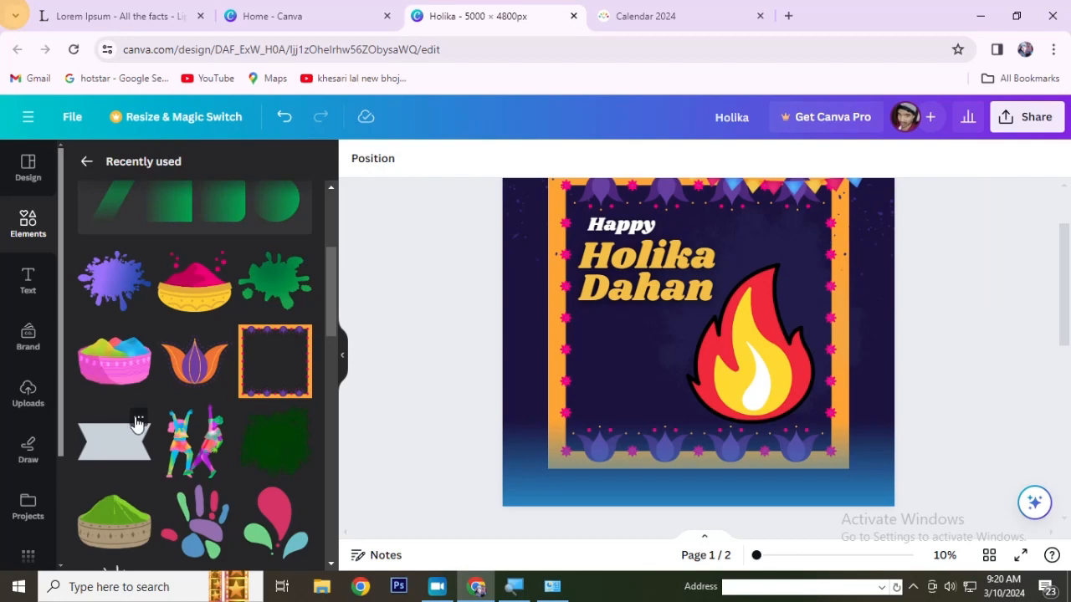
Delete the triangular flag bunting from the top of page 1.
scroll(229, 418, up, 2)
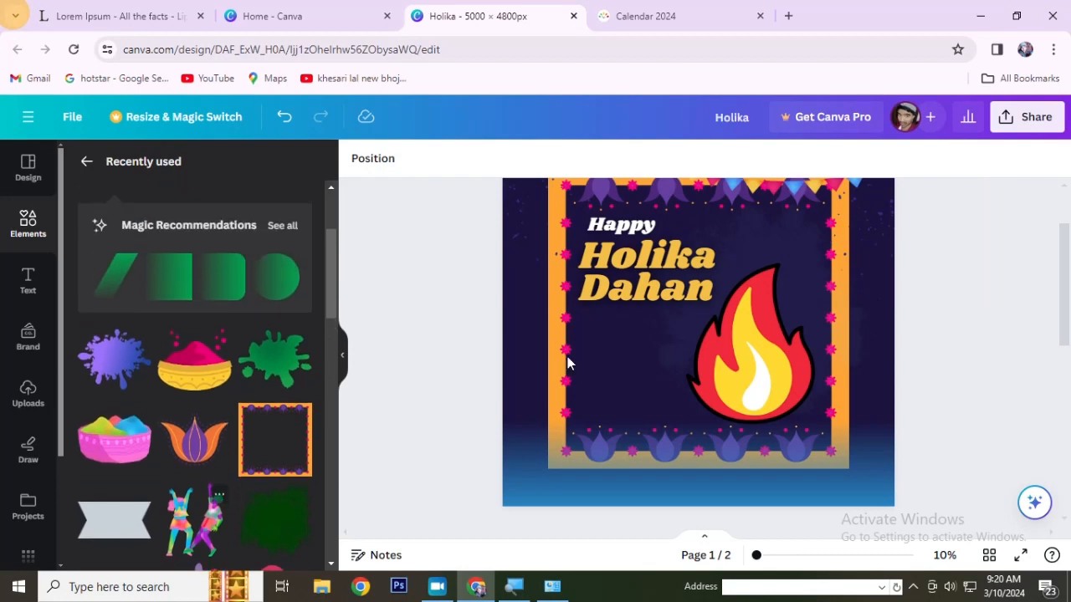
scroll(724, 348, up, 2)
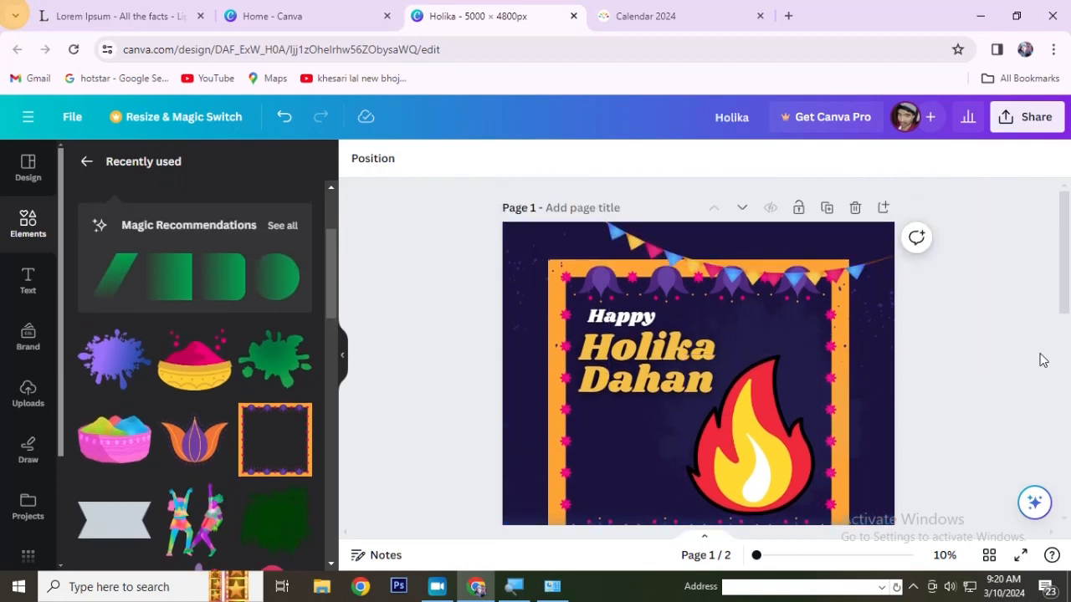
click(627, 241)
key(Delete)
scroll(975, 300, down, 2)
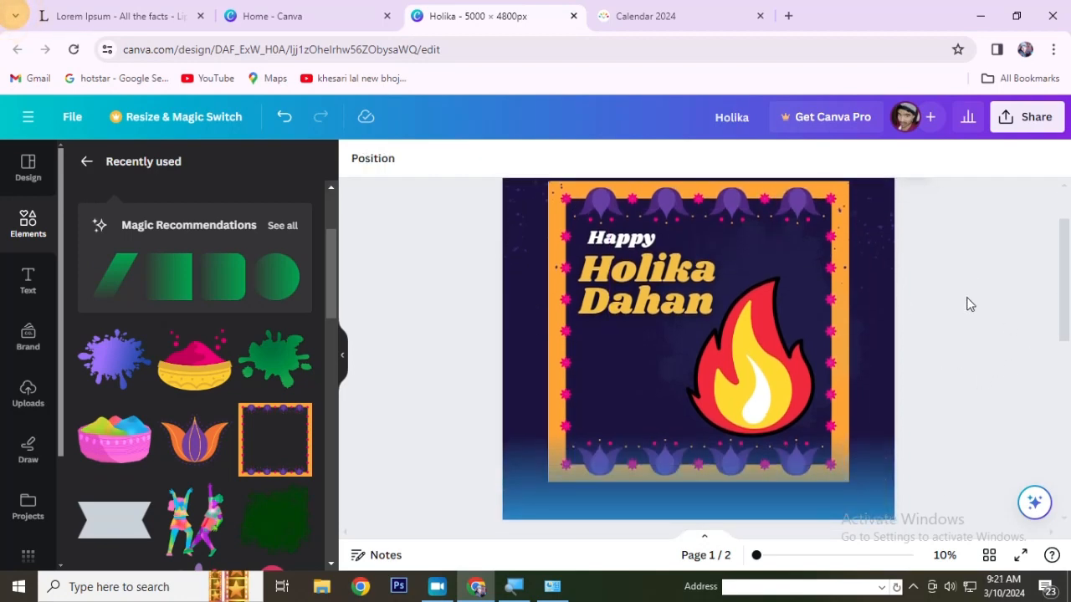
Select all of page 1's elements together and shift them slightly downward.
scroll(173, 491, down, 4)
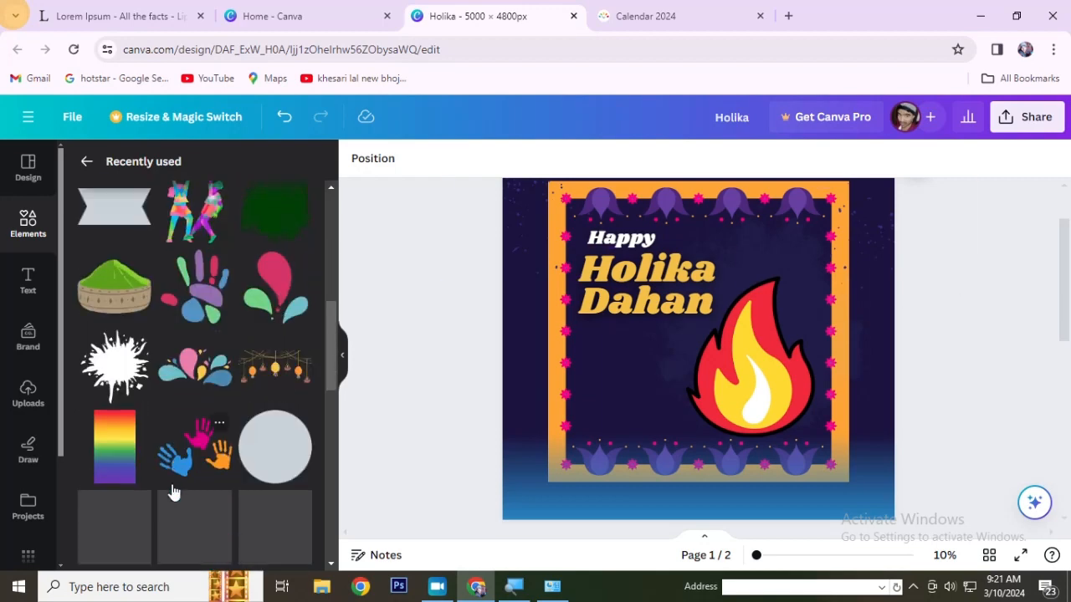
scroll(721, 409, up, 2)
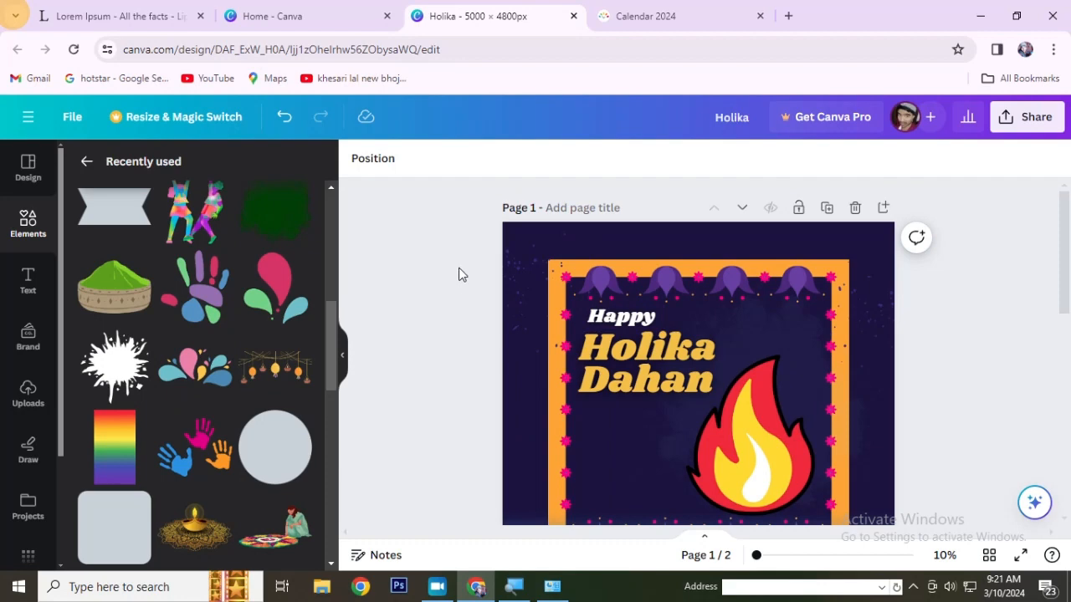
drag(490, 290, 793, 540)
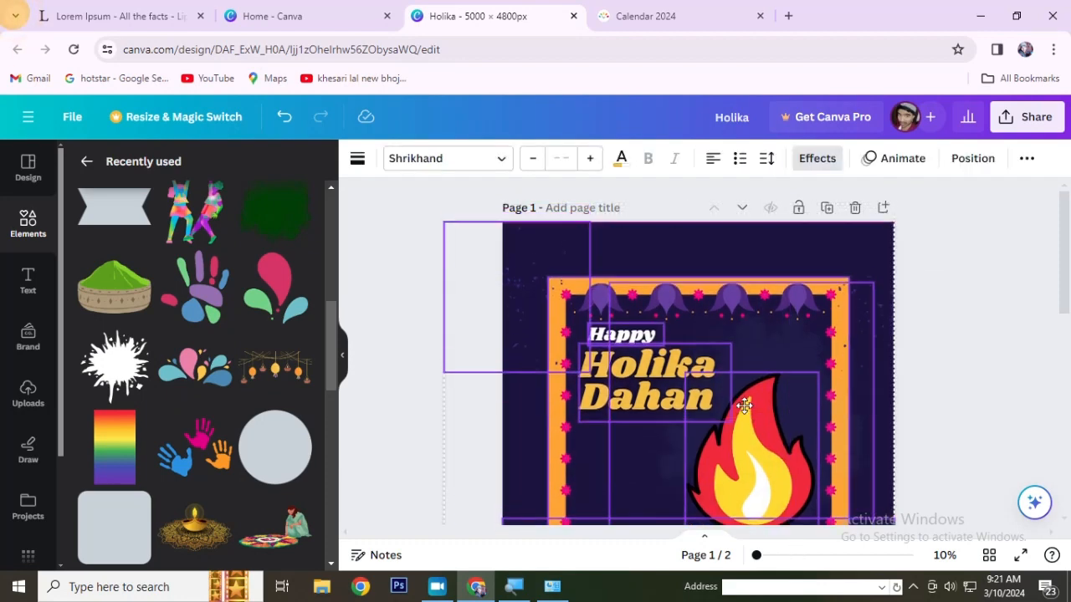
click(970, 348)
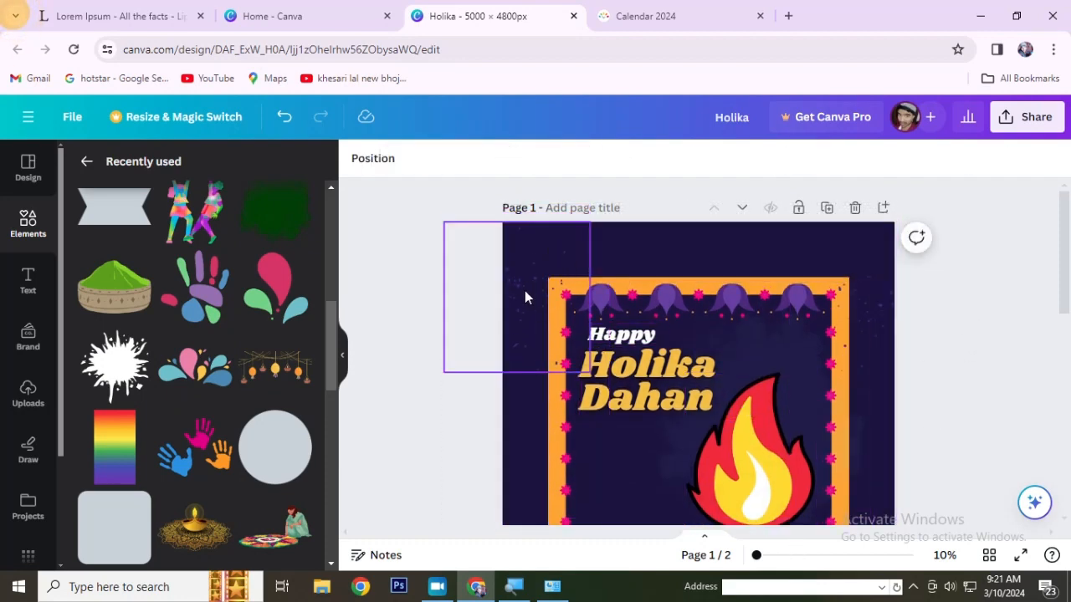
scroll(534, 303, up, 3)
scroll(435, 297, down, 2)
scroll(396, 294, up, 3)
scroll(449, 281, down, 4)
click(521, 295)
click(972, 355)
scroll(972, 350, down, 2)
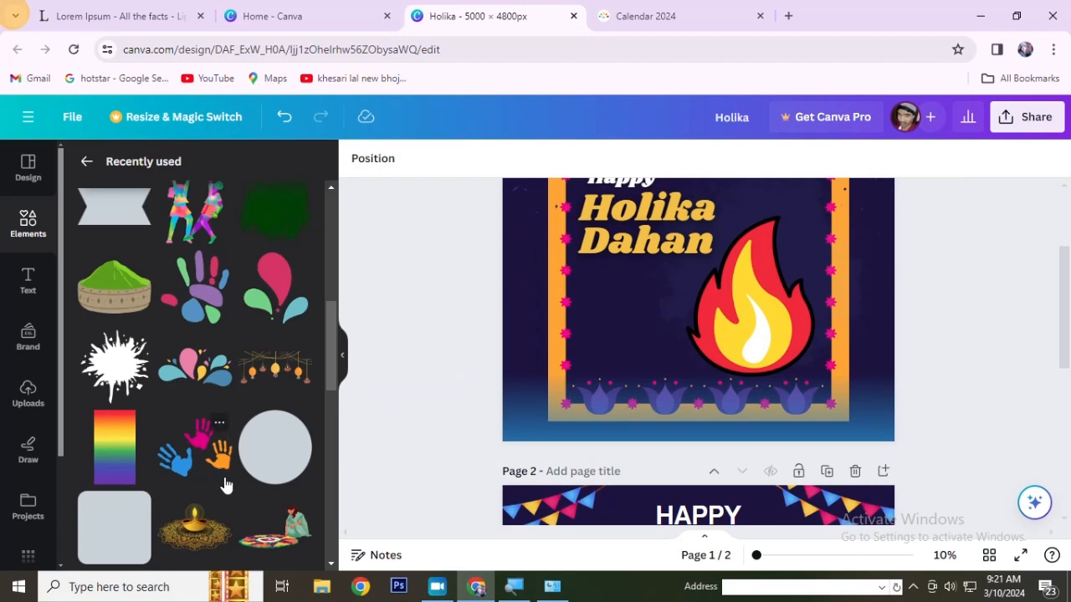
Add the white star sparkle from the recently used elements, shrink it and place it on the cartoon flame's upper tip.
scroll(224, 483, down, 4)
scroll(225, 484, up, 2)
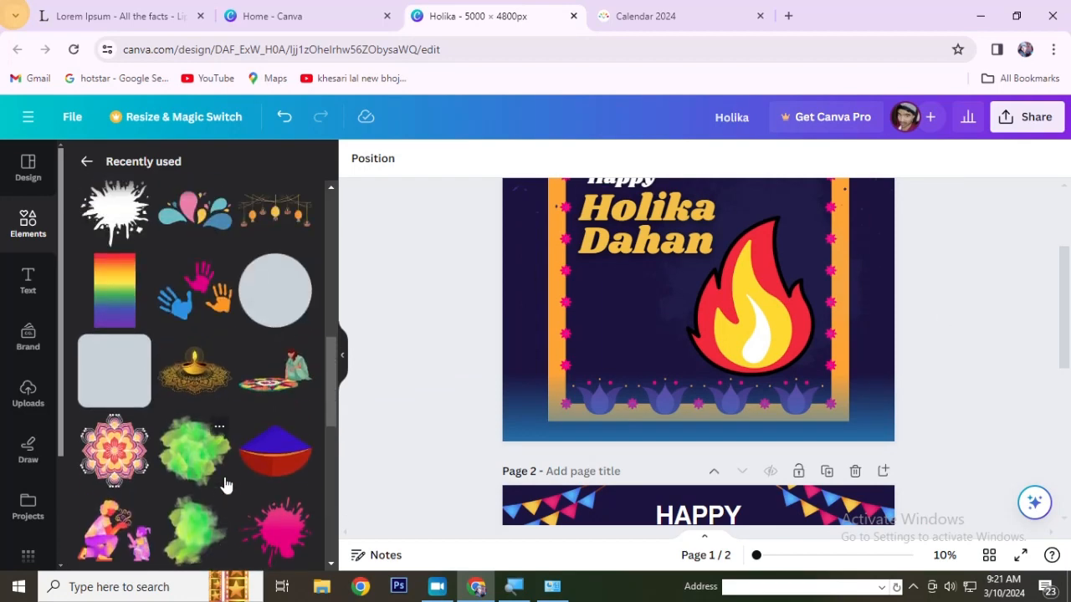
scroll(224, 483, down, 4)
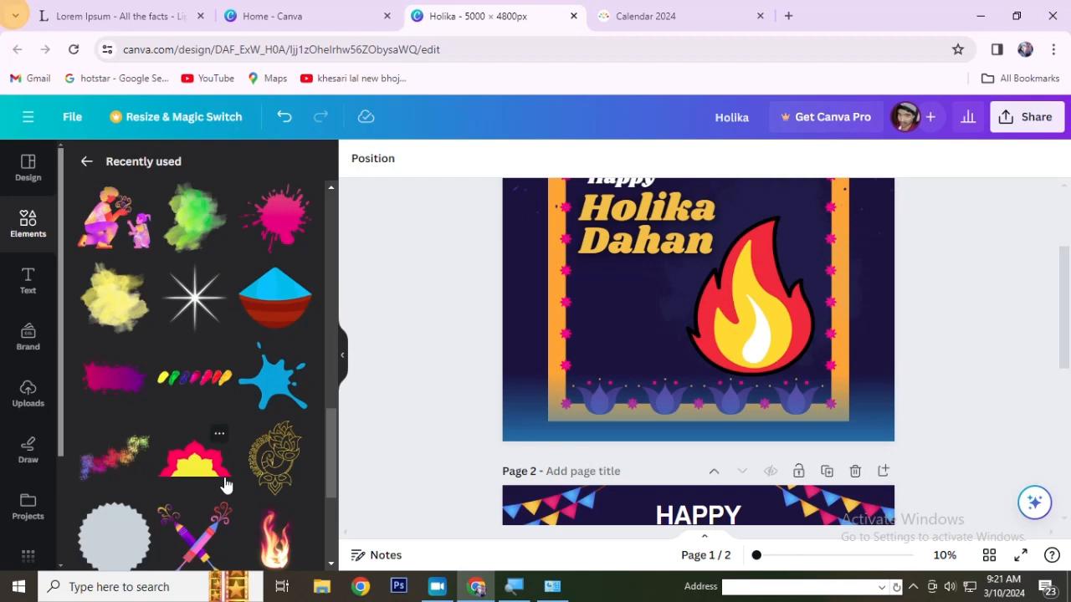
click(198, 314)
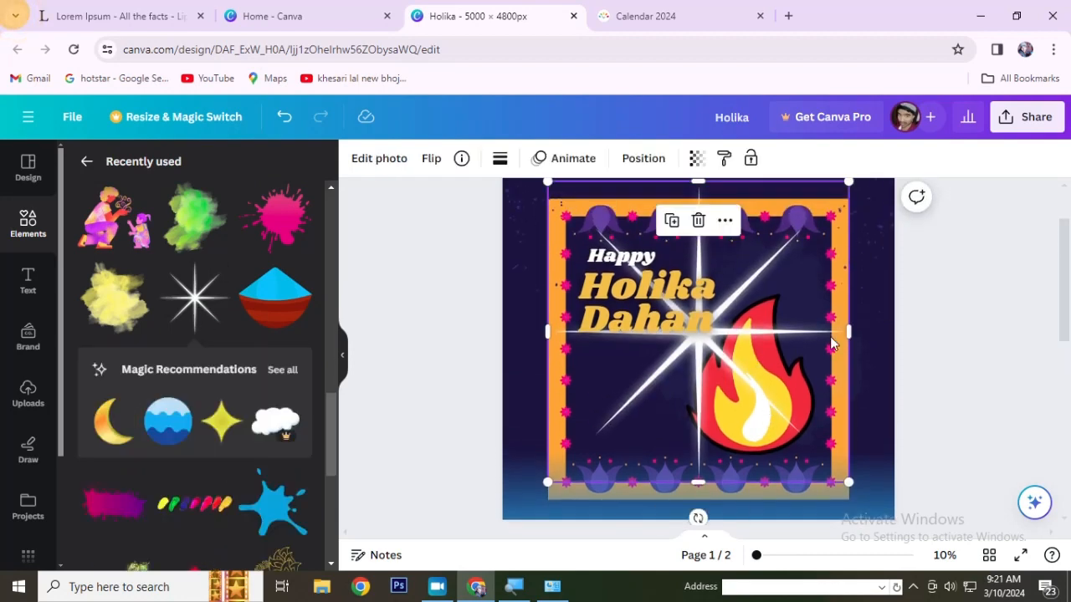
drag(849, 182, 632, 397)
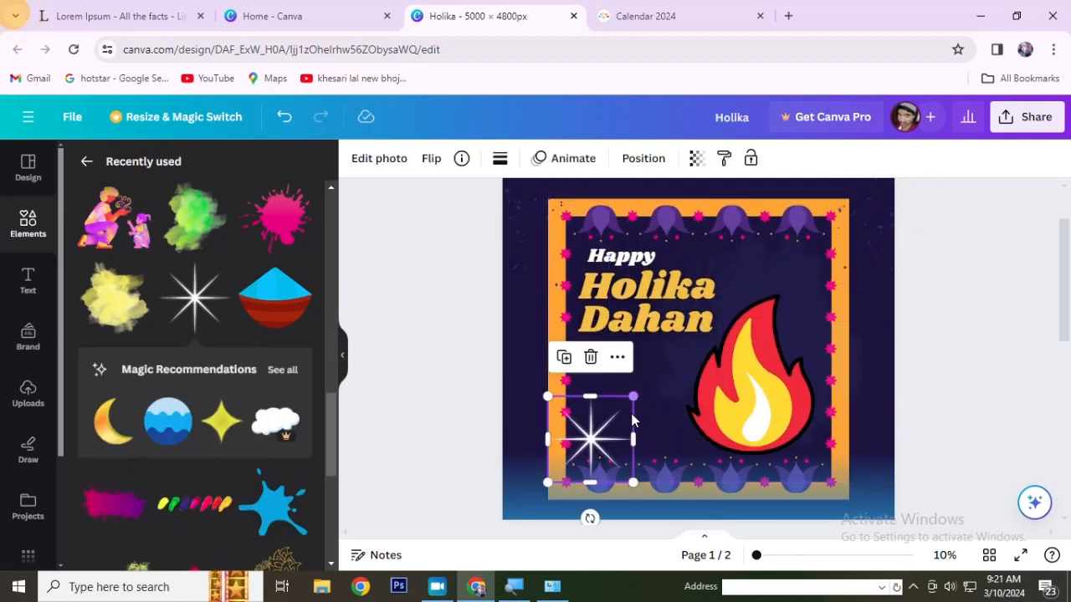
drag(591, 449, 761, 322)
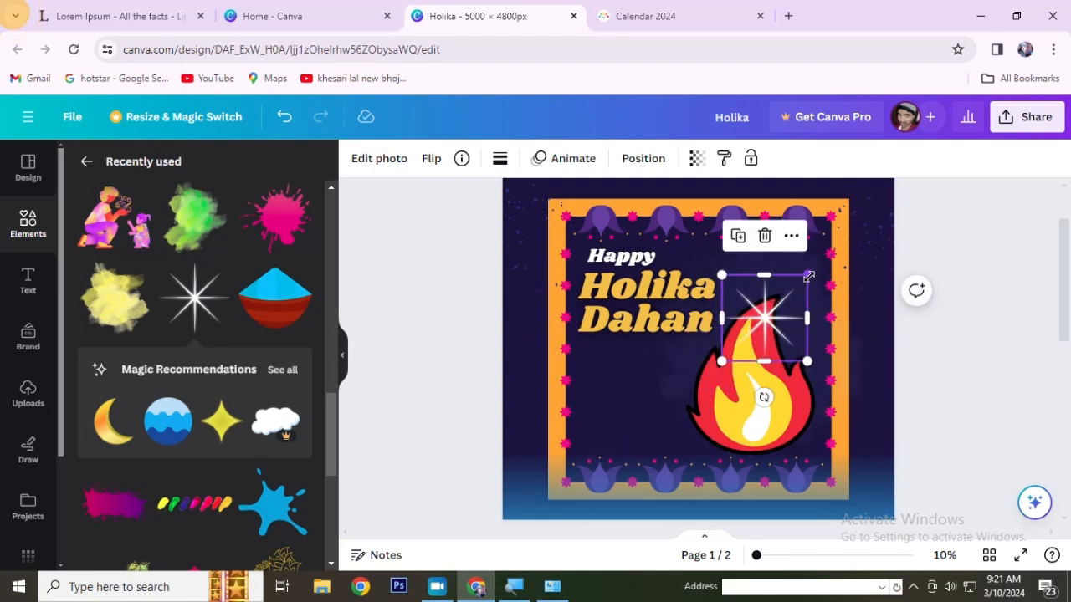
drag(808, 269, 774, 313)
click(965, 357)
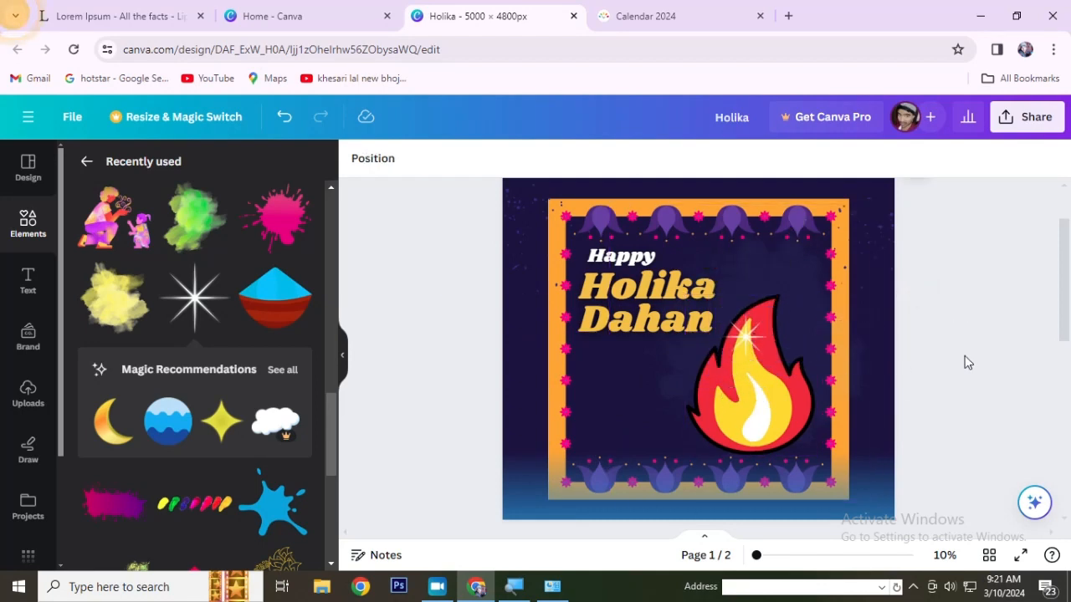
Add the realistic flame from the recently used elements and enlarge it to cover the left half of page 1.
scroll(141, 436, down, 4)
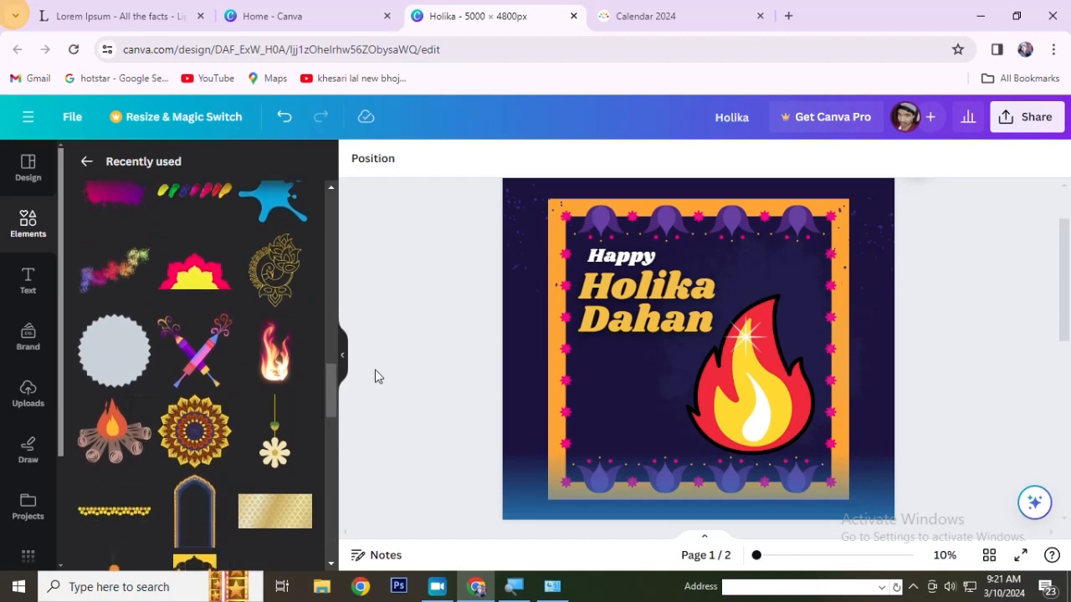
click(260, 368)
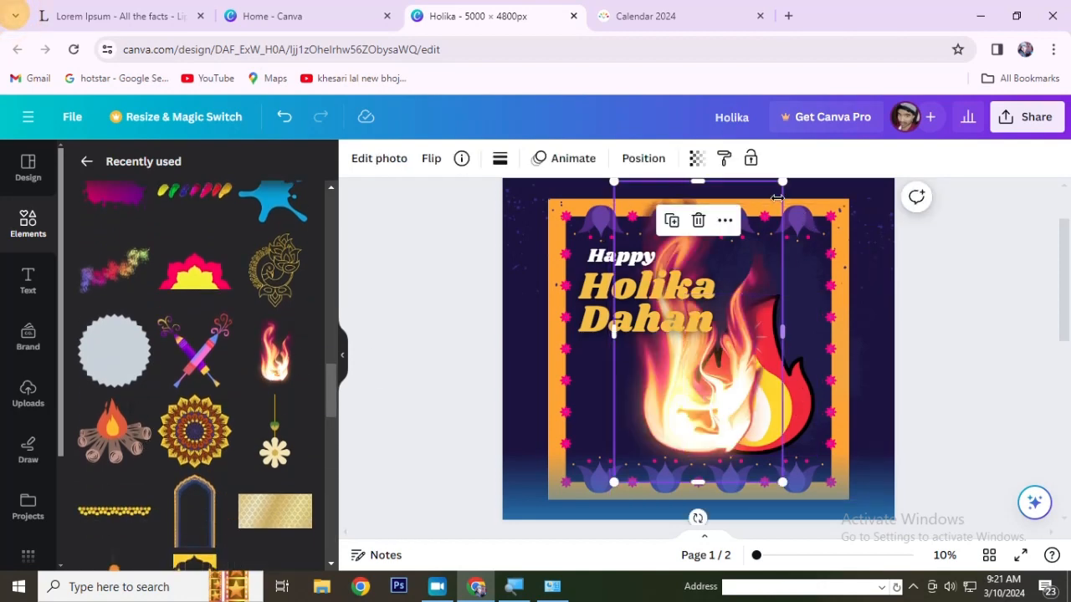
drag(786, 181, 712, 305)
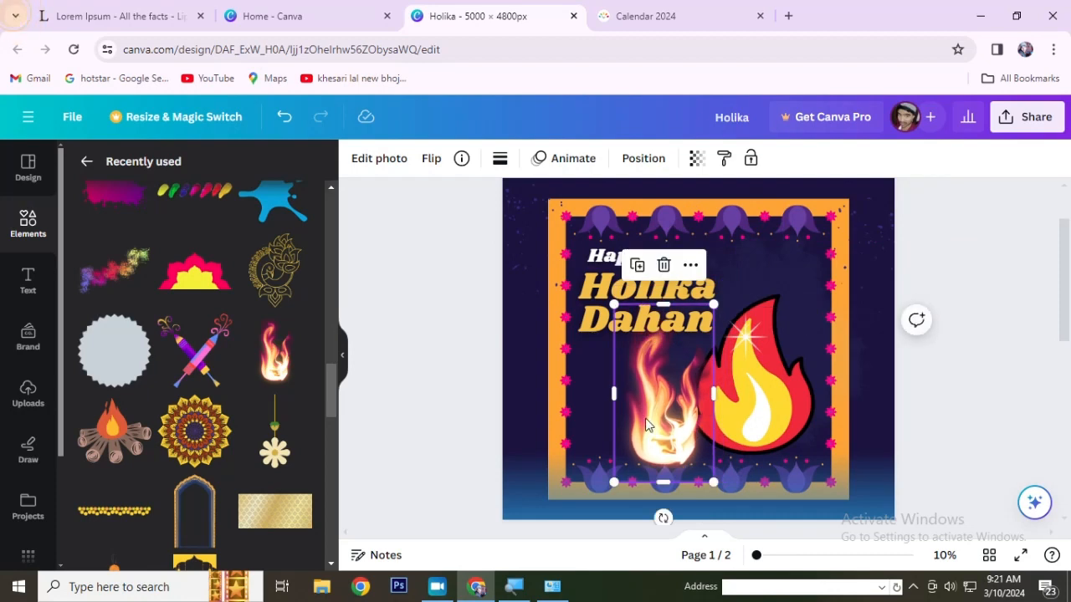
drag(615, 426, 479, 416)
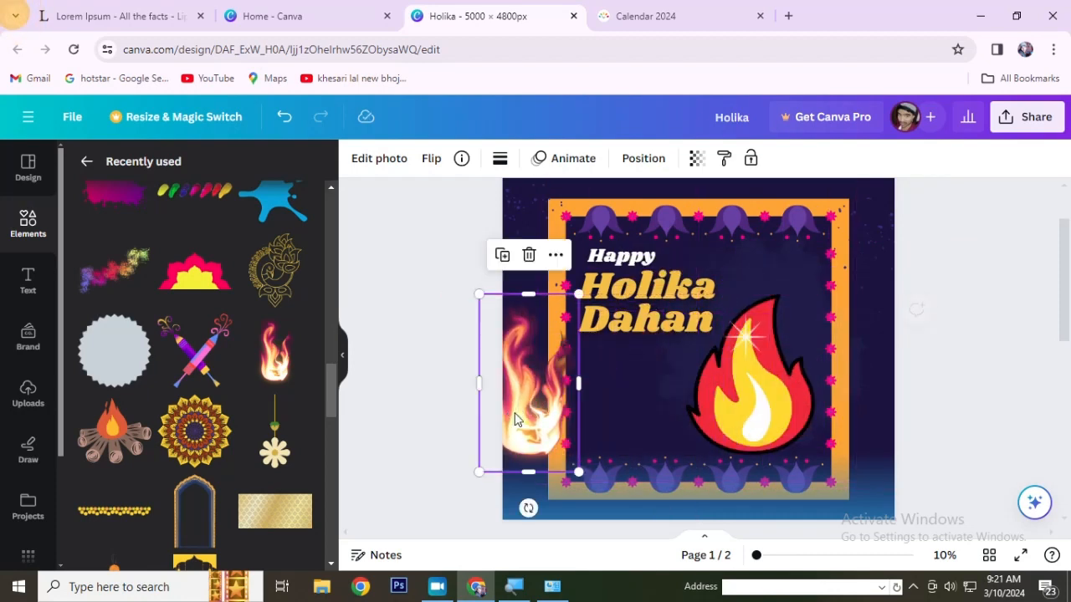
scroll(518, 426, down, 2)
scroll(531, 443, up, 3)
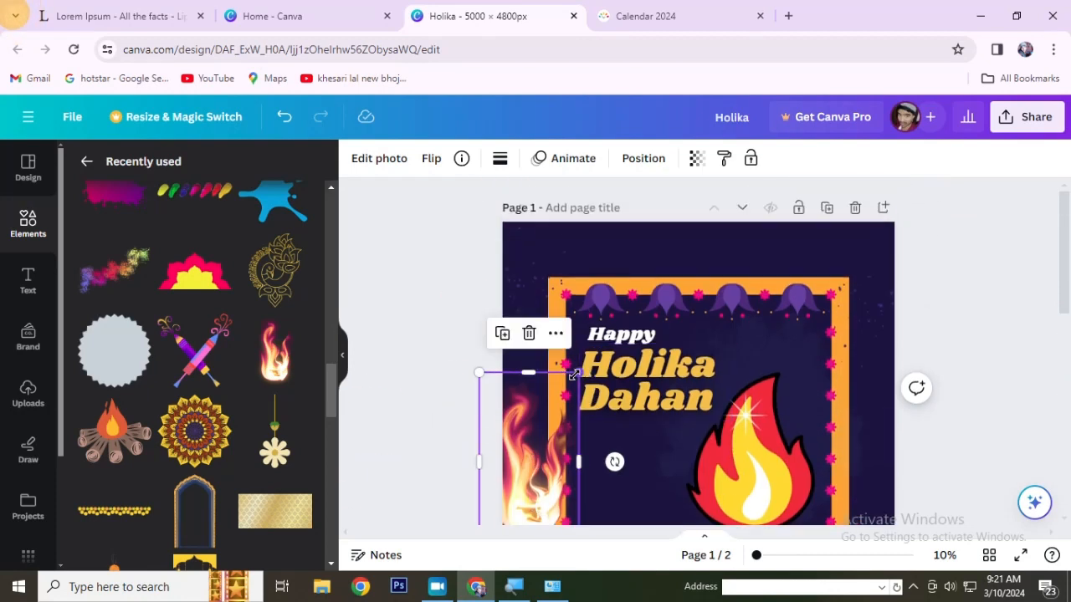
drag(578, 372, 730, 224)
scroll(709, 335, down, 2)
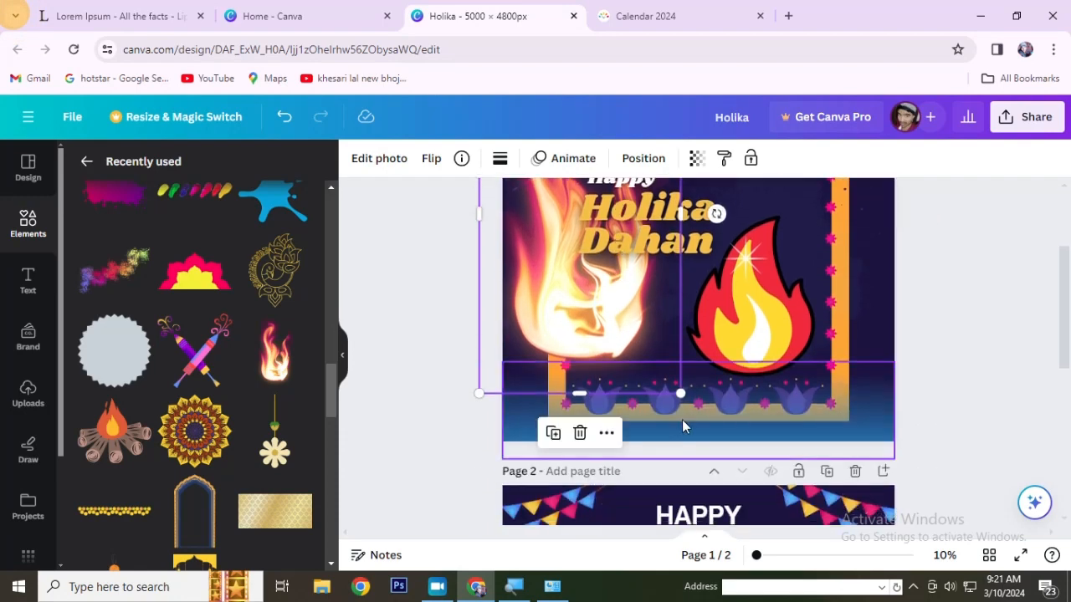
drag(680, 394, 753, 490)
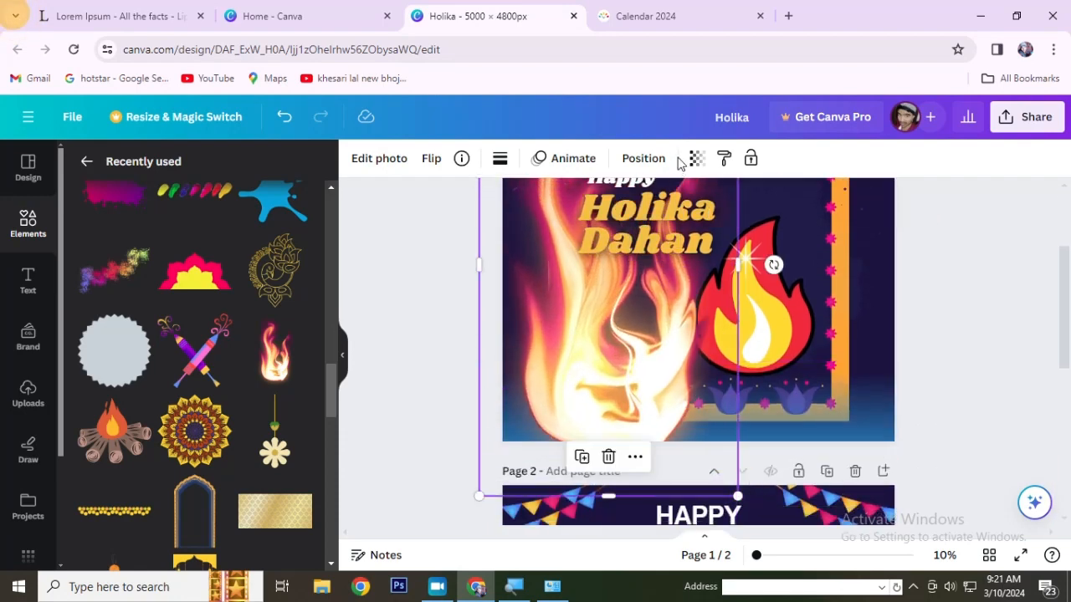
Send the realistic flame behind the orange lotus frame on page 1.
click(643, 158)
click(248, 242)
click(423, 272)
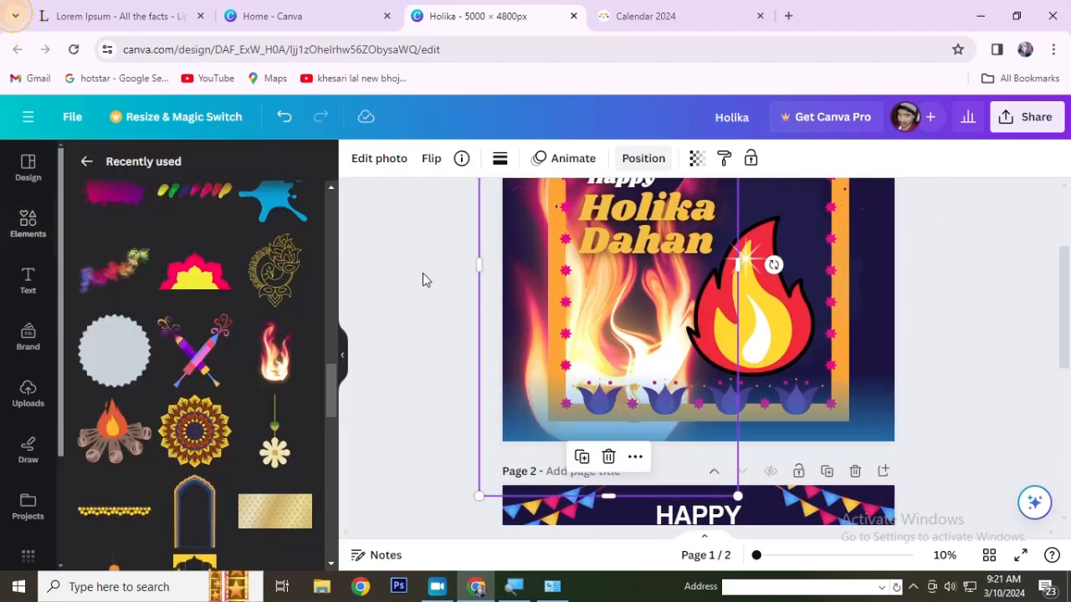
scroll(436, 288, up, 2)
scroll(426, 251, down, 2)
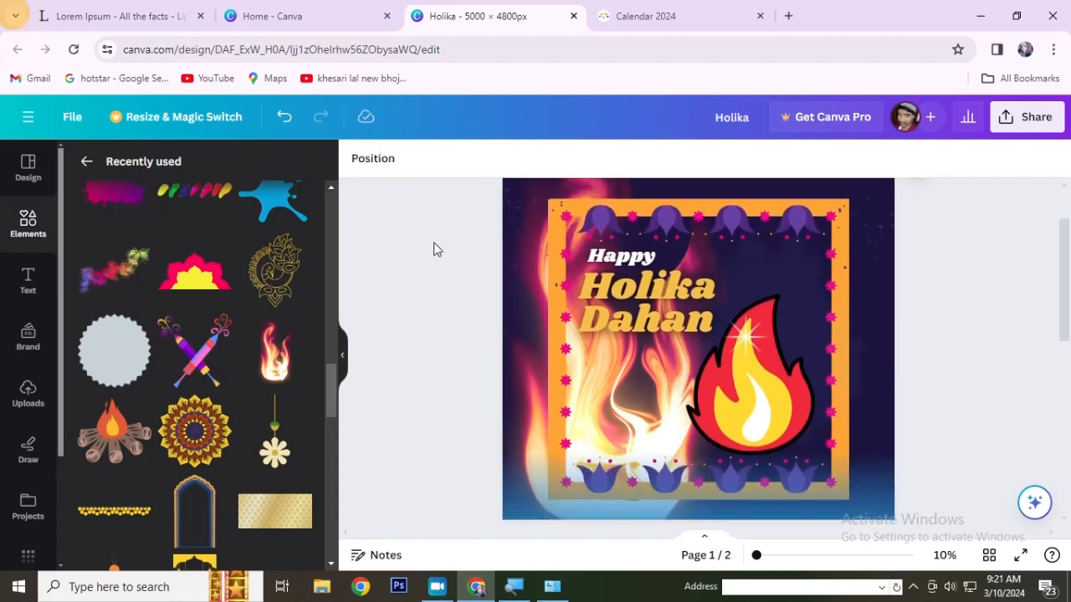
Remove the faint overlay photo and the speckle graphic covering the right side of page 1's orange frame.
click(808, 204)
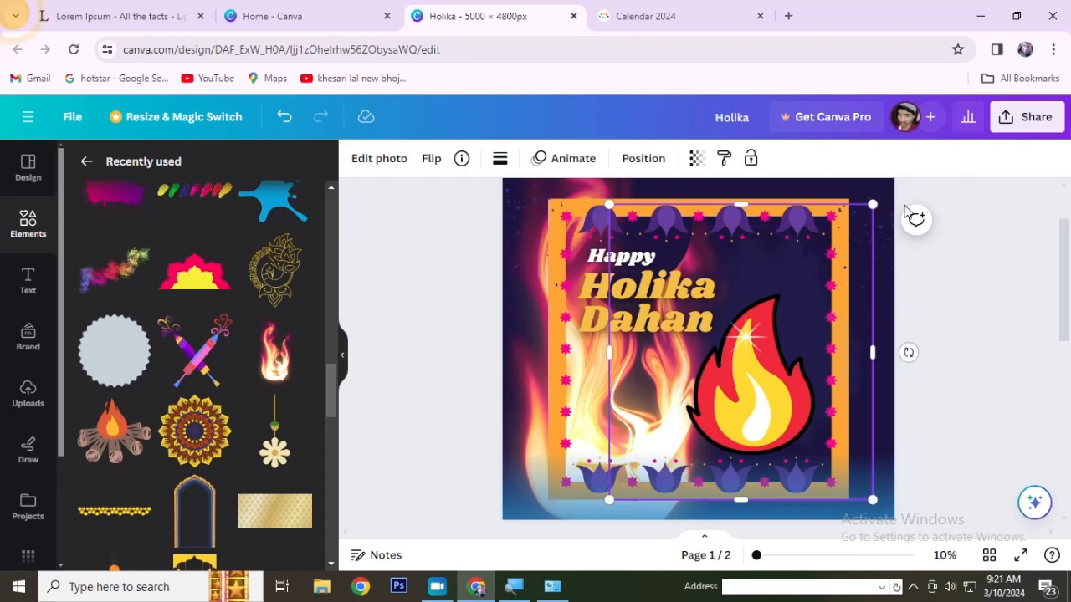
click(995, 336)
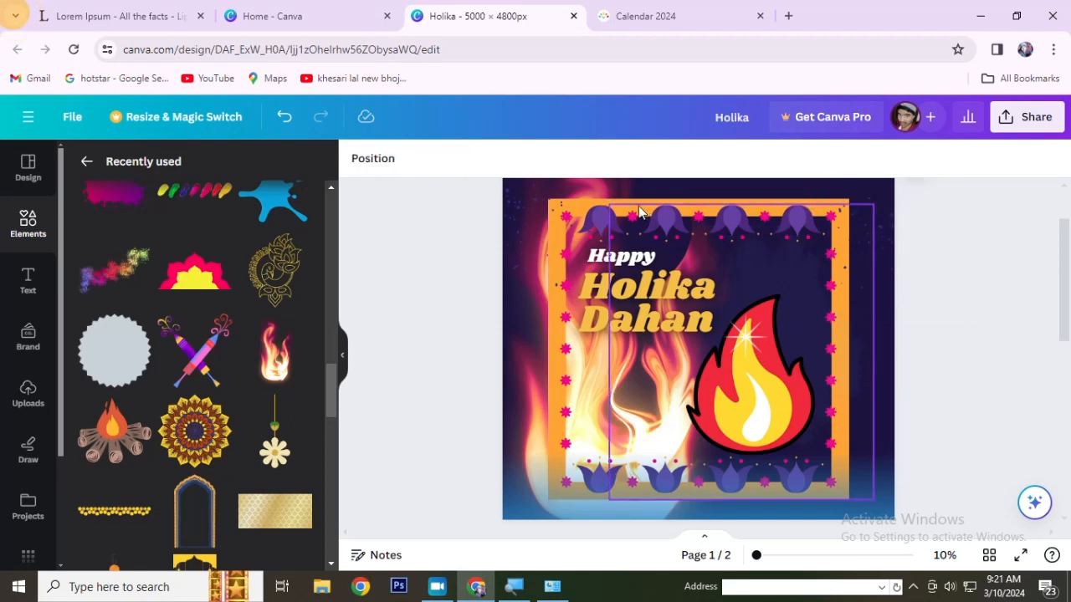
click(695, 210)
click(946, 414)
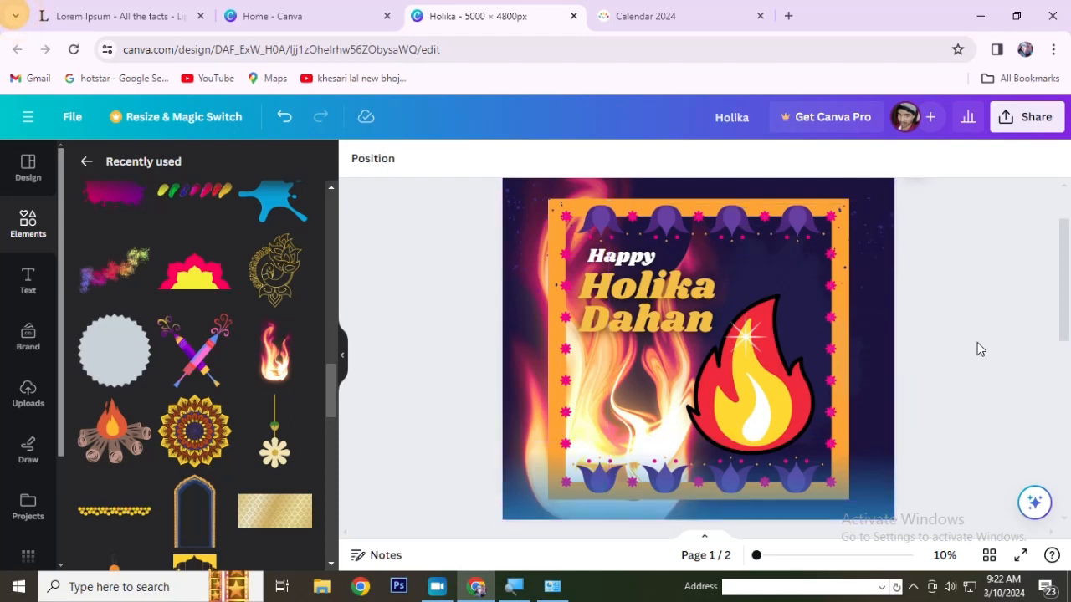
click(642, 200)
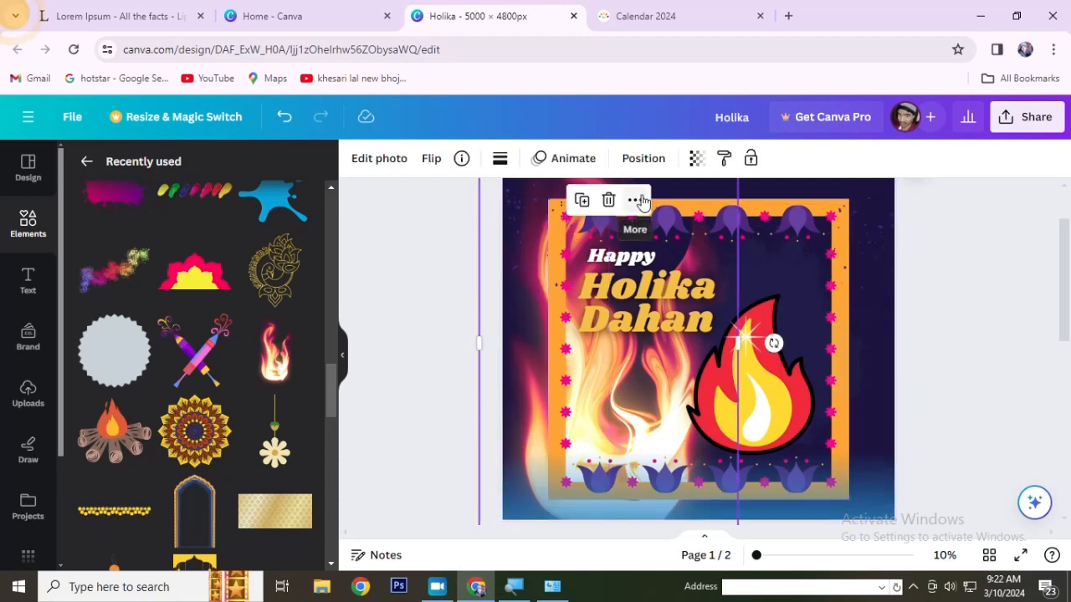
click(835, 193)
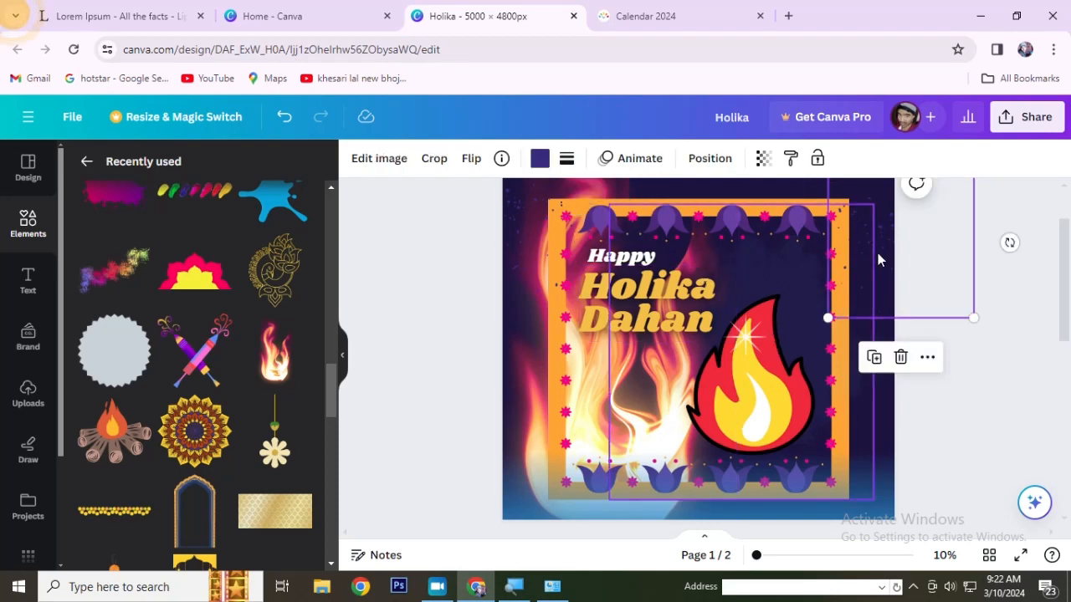
click(992, 348)
click(823, 211)
drag(807, 205, 872, 210)
key(ctrl+z)
click(881, 241)
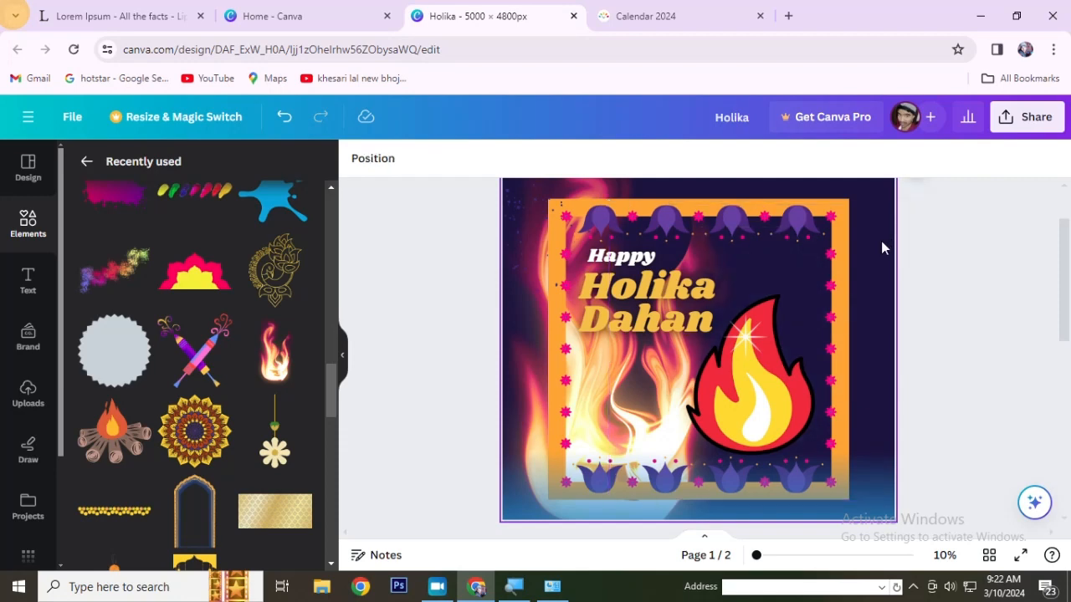
click(818, 213)
click(829, 212)
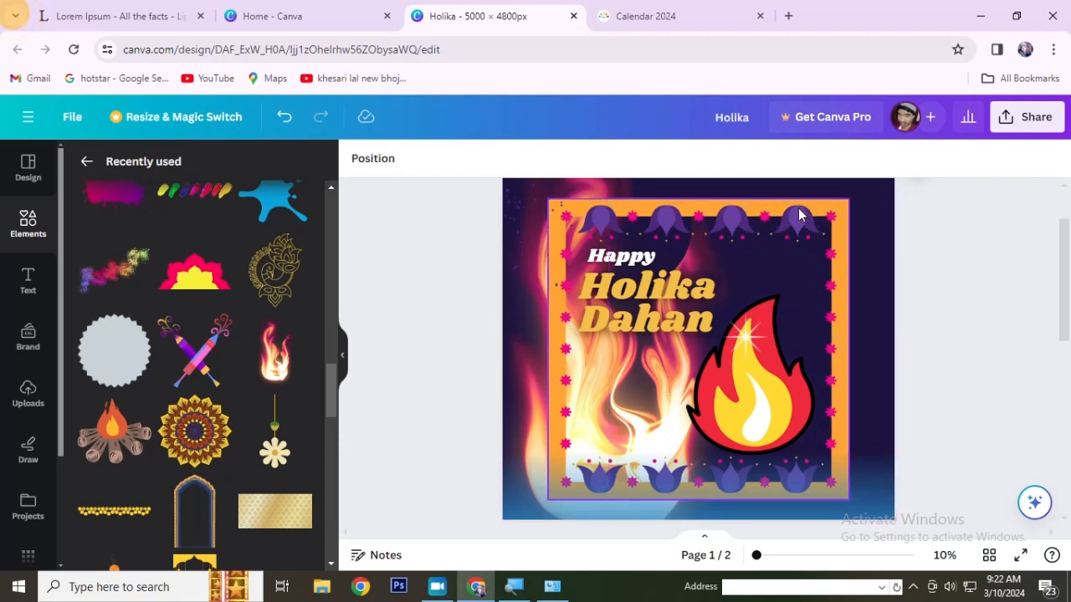
Shift the orange frame past the page's right edge and enlarge the cartoon flame with its sparkle inside the frame.
drag(799, 215, 934, 211)
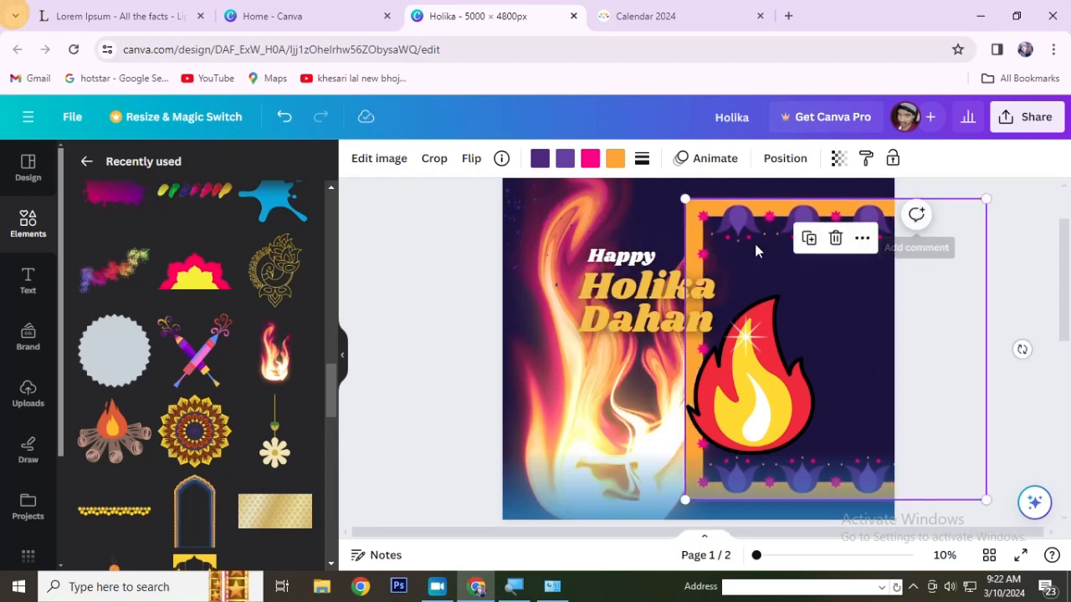
click(422, 230)
click(769, 418)
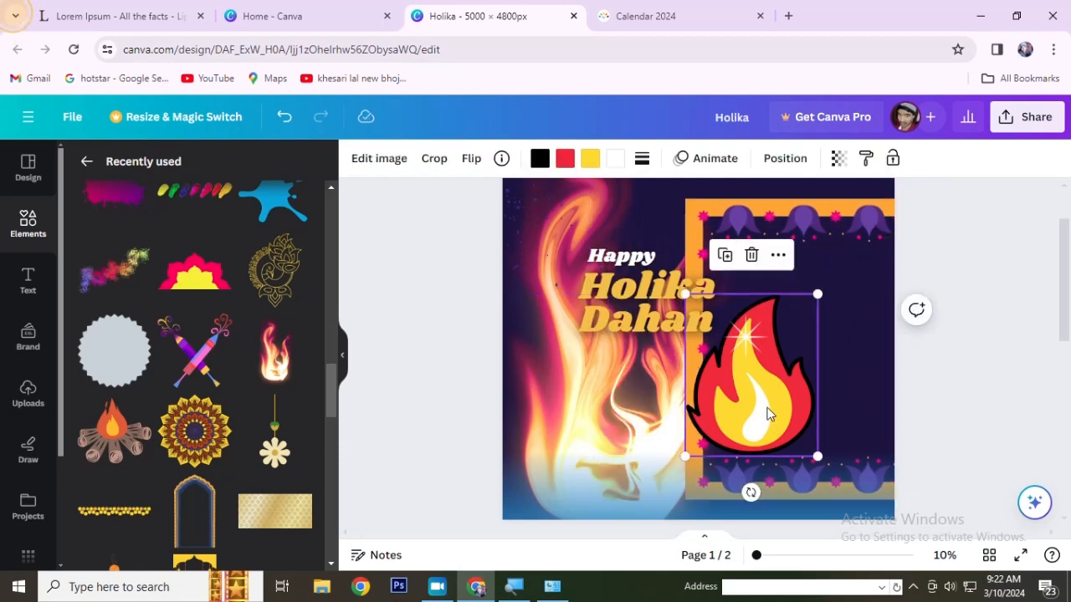
shift+click(745, 338)
drag(815, 306, 850, 266)
drag(776, 381, 811, 365)
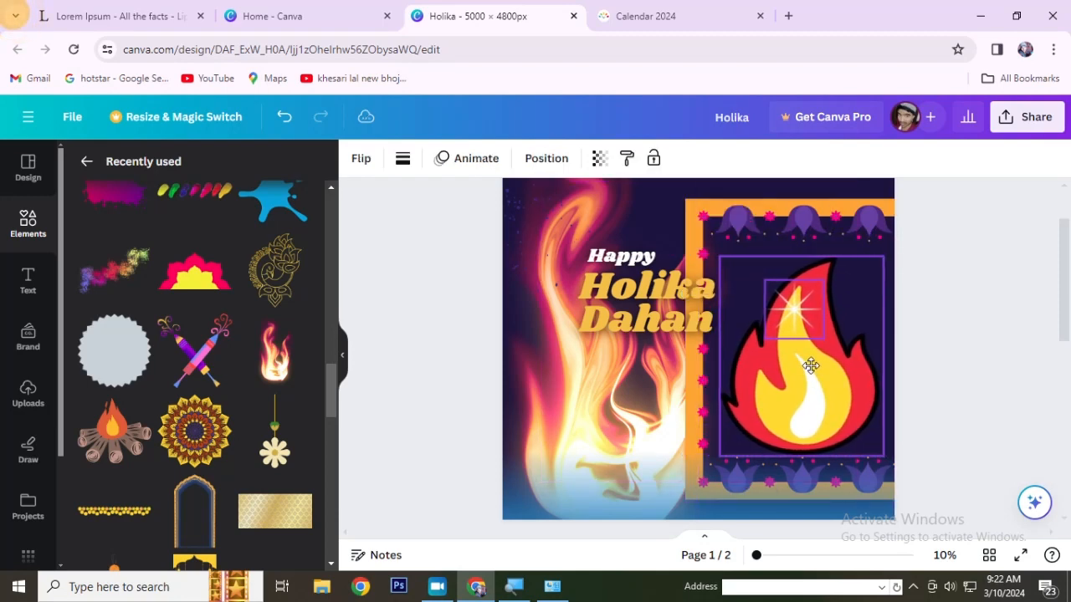
click(434, 271)
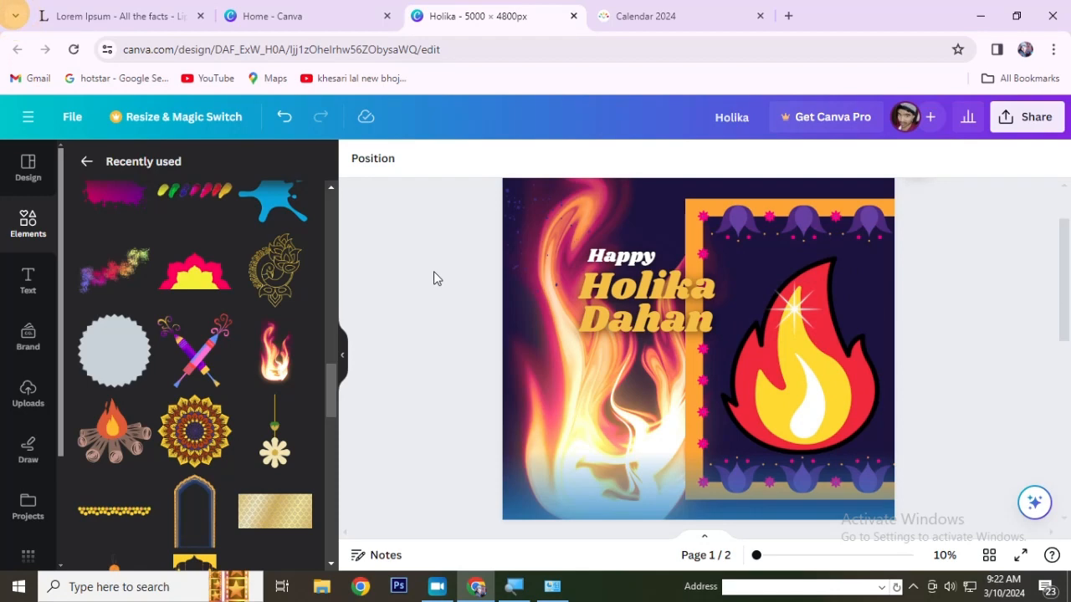
Delete the star sparkle, the cartoon flame and the orange lotus frame from page 1.
scroll(477, 350, down, 2)
scroll(480, 349, up, 2)
click(791, 319)
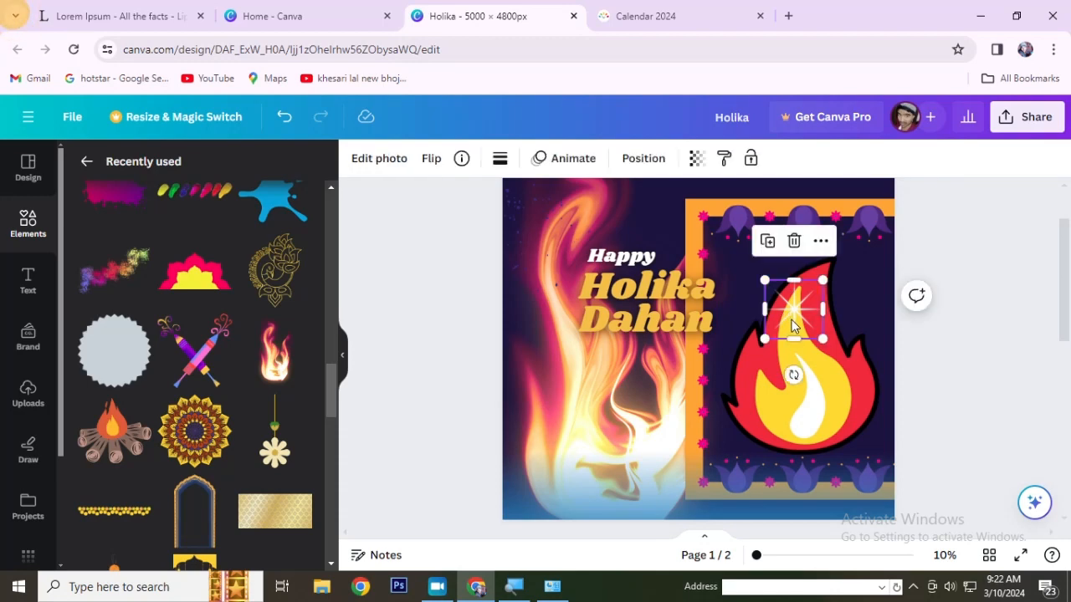
key(Delete)
click(795, 340)
key(Delete)
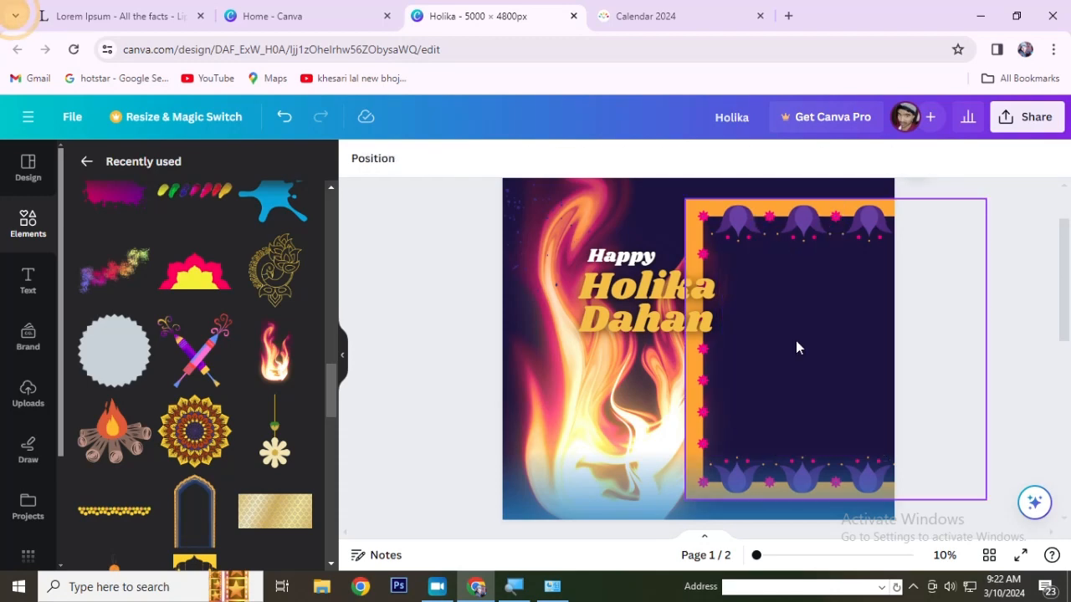
click(784, 224)
key(Delete)
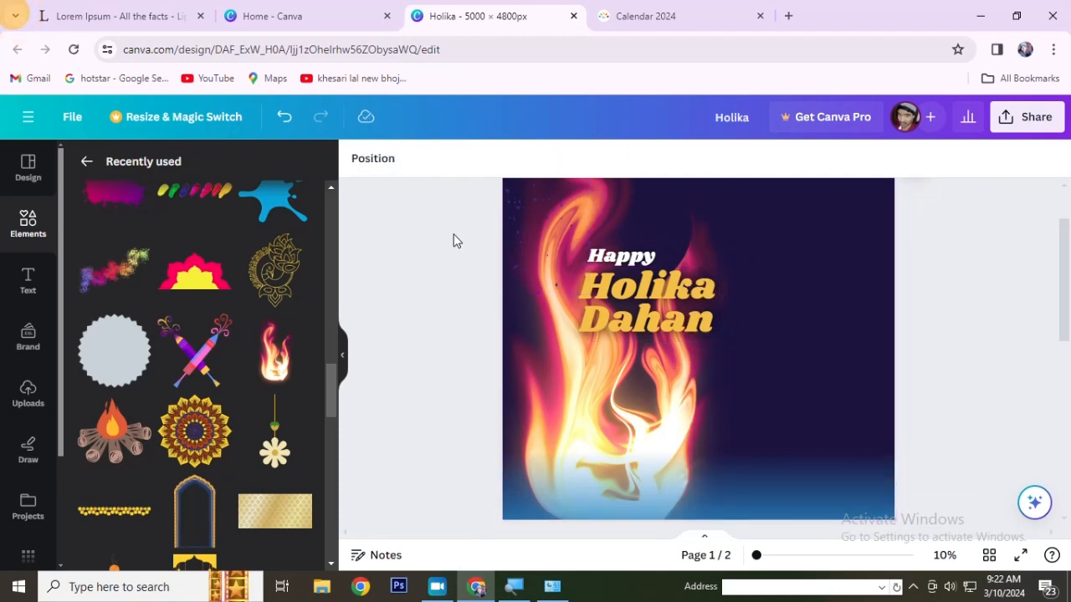
Move the "Happy" and "Holika Dahan" headings together with the speckle graphic toward the lower right, placing the text beside the flame.
drag(453, 241, 668, 370)
drag(671, 293, 809, 380)
key(ctrl+z)
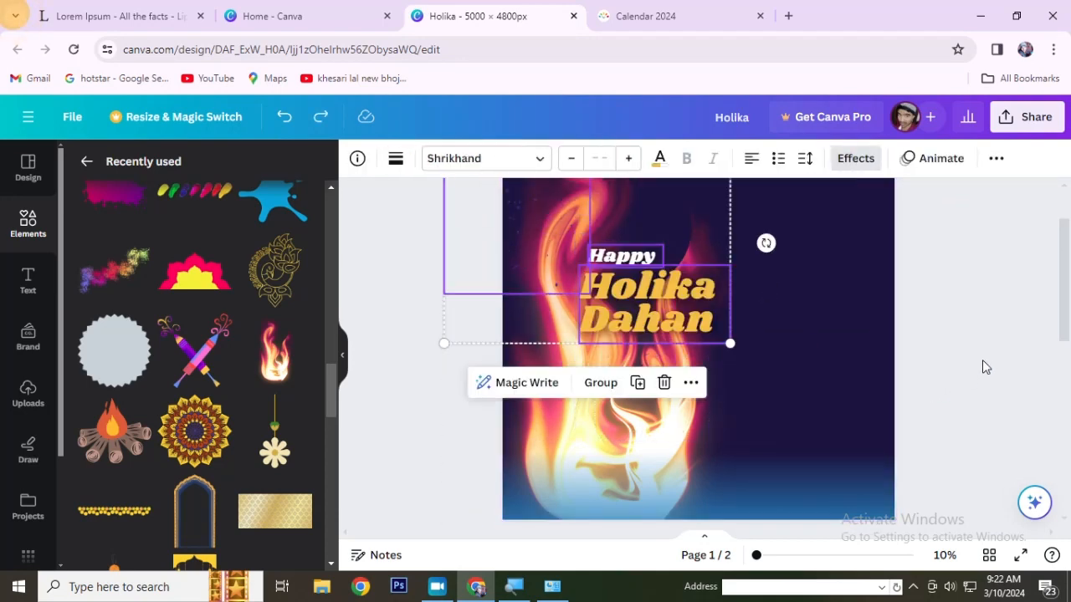
key(ctrl+y)
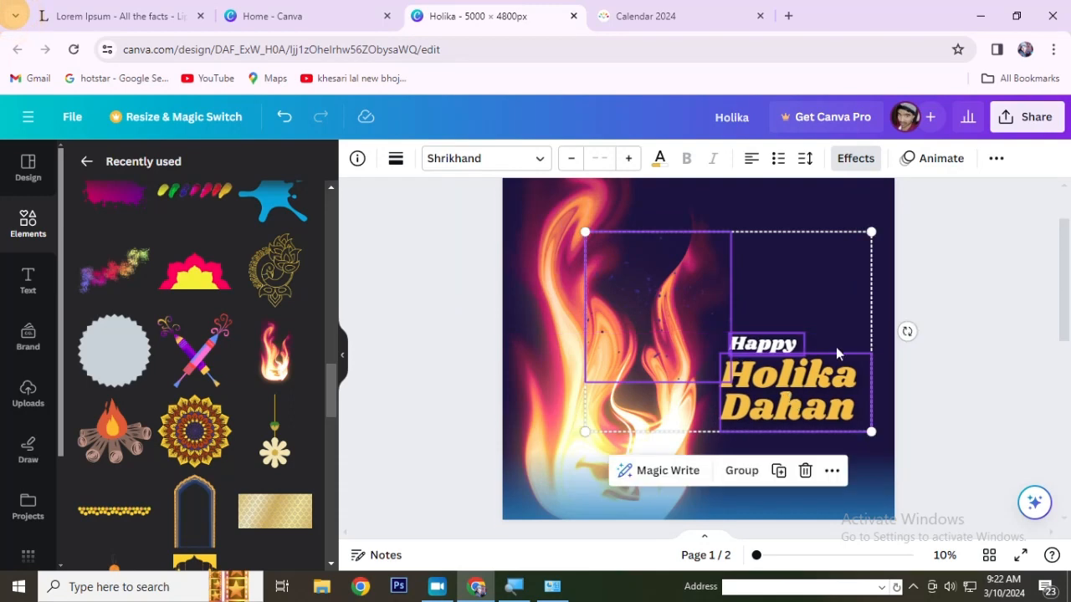
drag(967, 328, 720, 461)
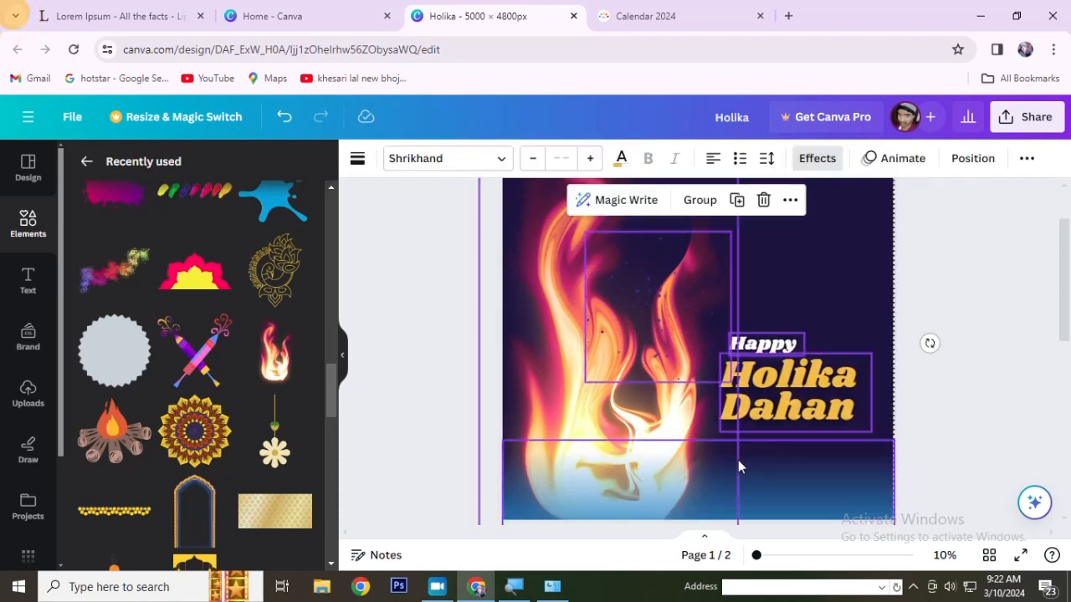
Move the speckle graphic on its own to the upper right corner of page 1.
click(915, 269)
drag(636, 306, 842, 231)
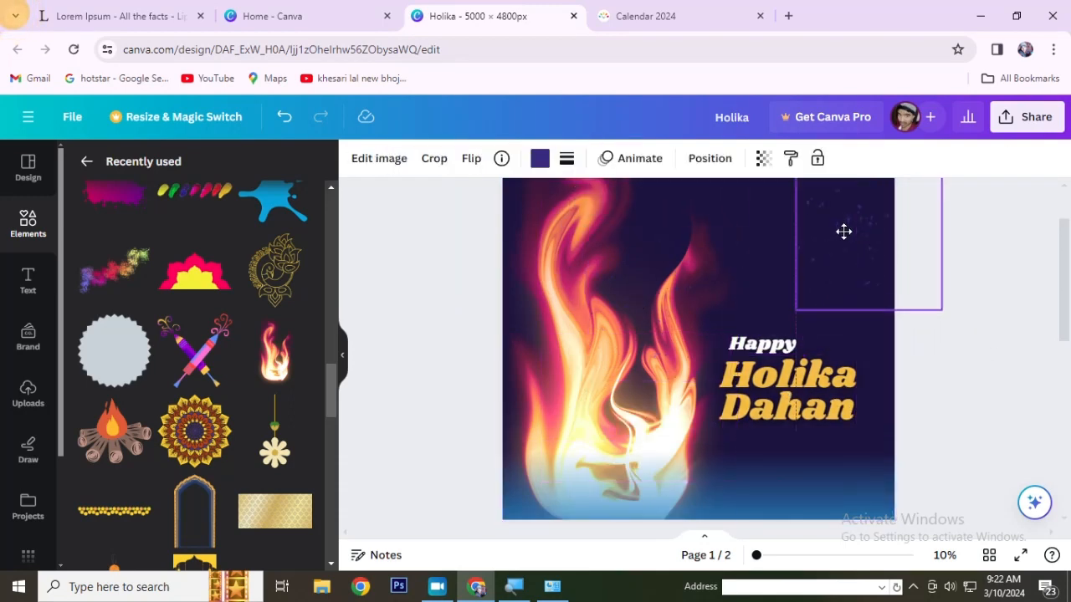
click(976, 391)
drag(964, 324, 767, 479)
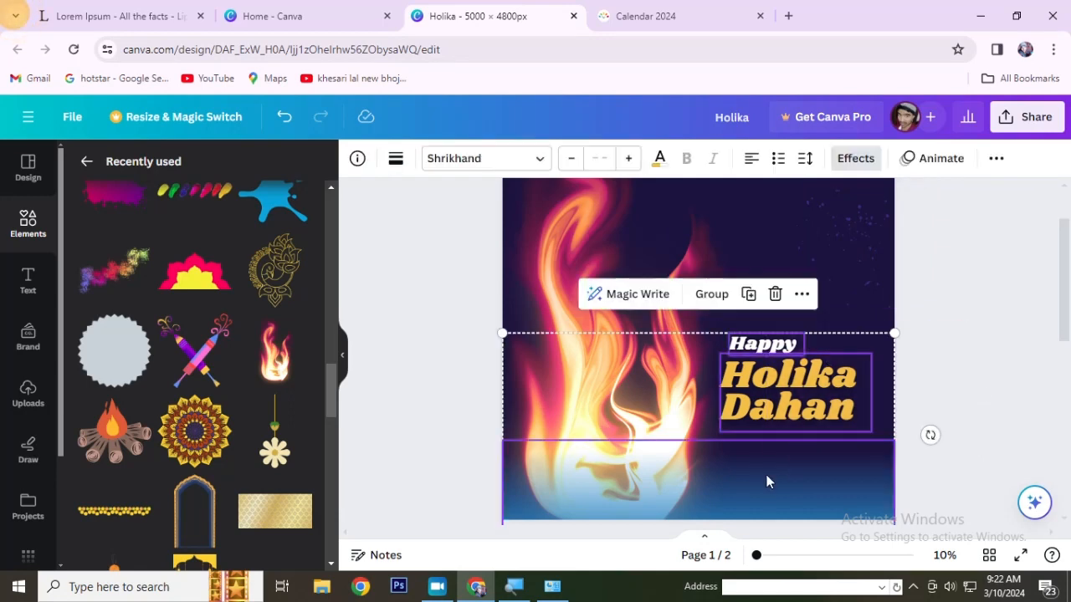
click(949, 415)
drag(878, 376, 1026, 396)
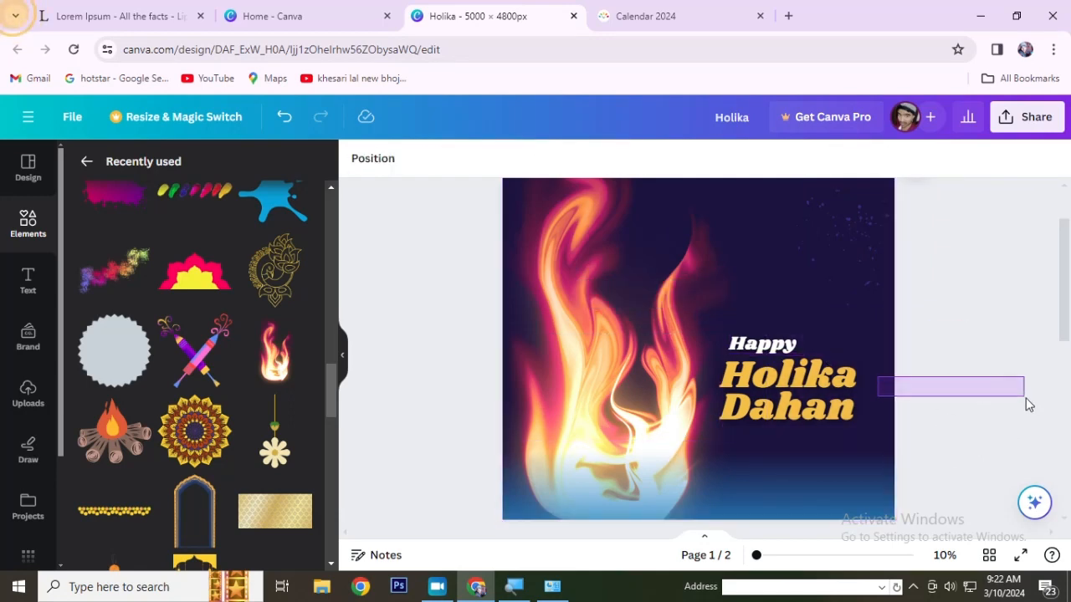
Enlarge the "Happy Holika Dahan" title text and move it up into the empty dark area beside the flame.
click(744, 349)
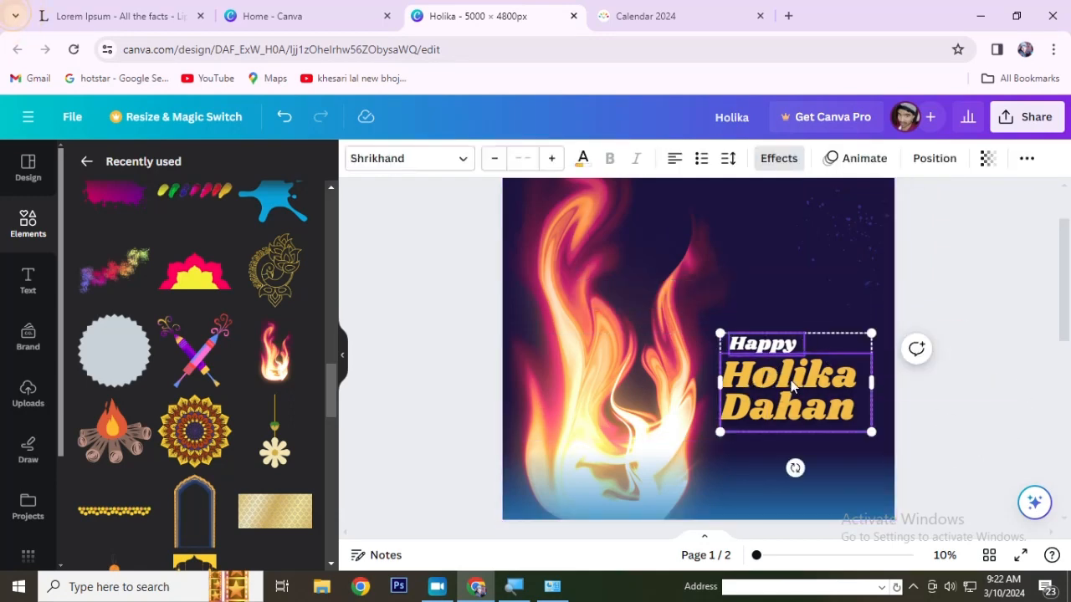
drag(720, 335, 633, 279)
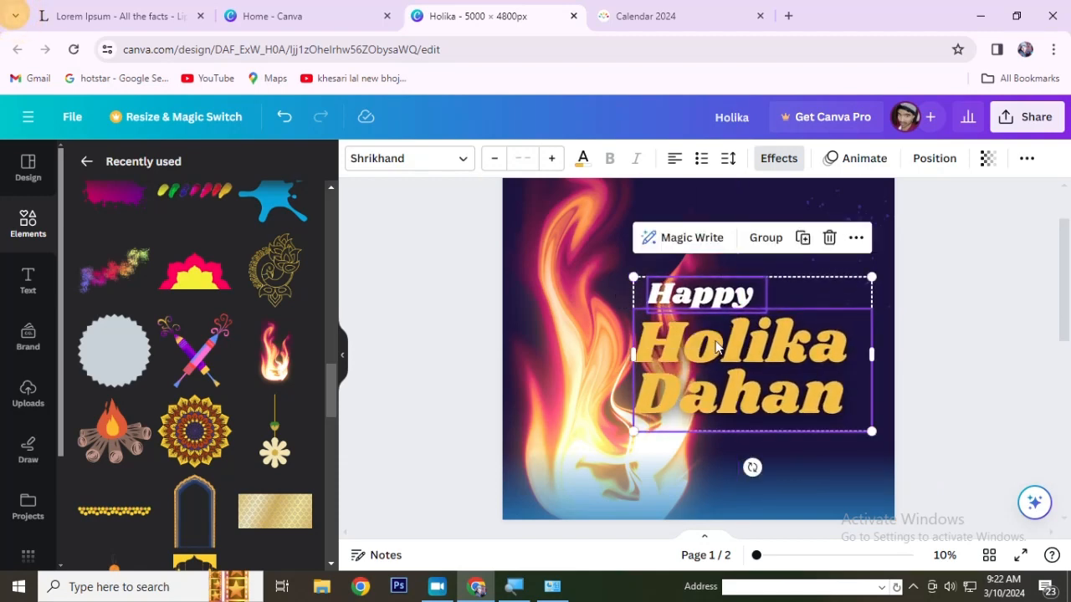
drag(730, 358, 747, 285)
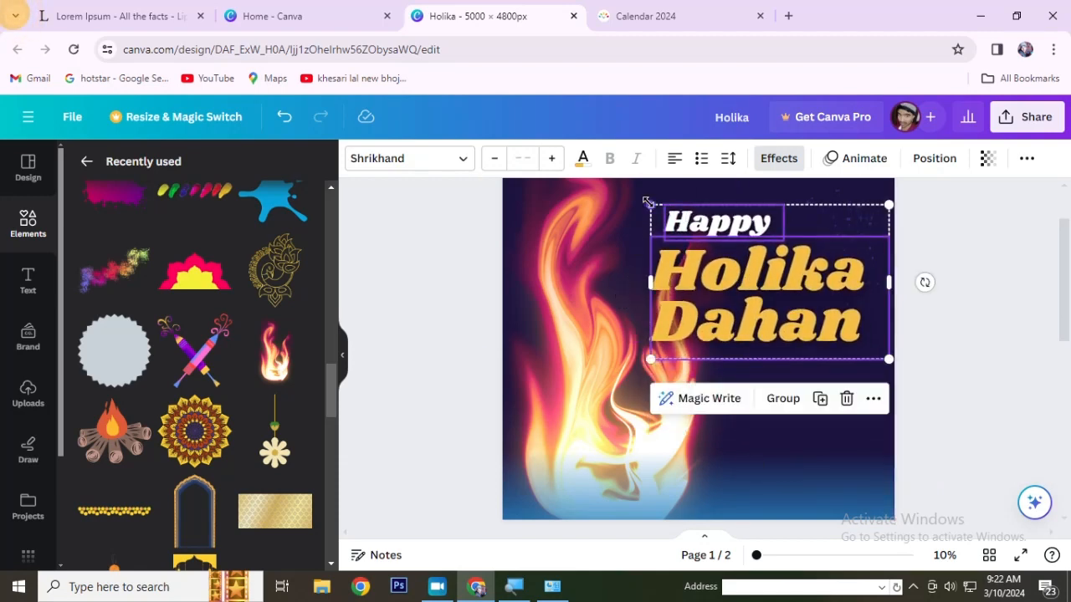
drag(648, 202, 706, 240)
click(956, 379)
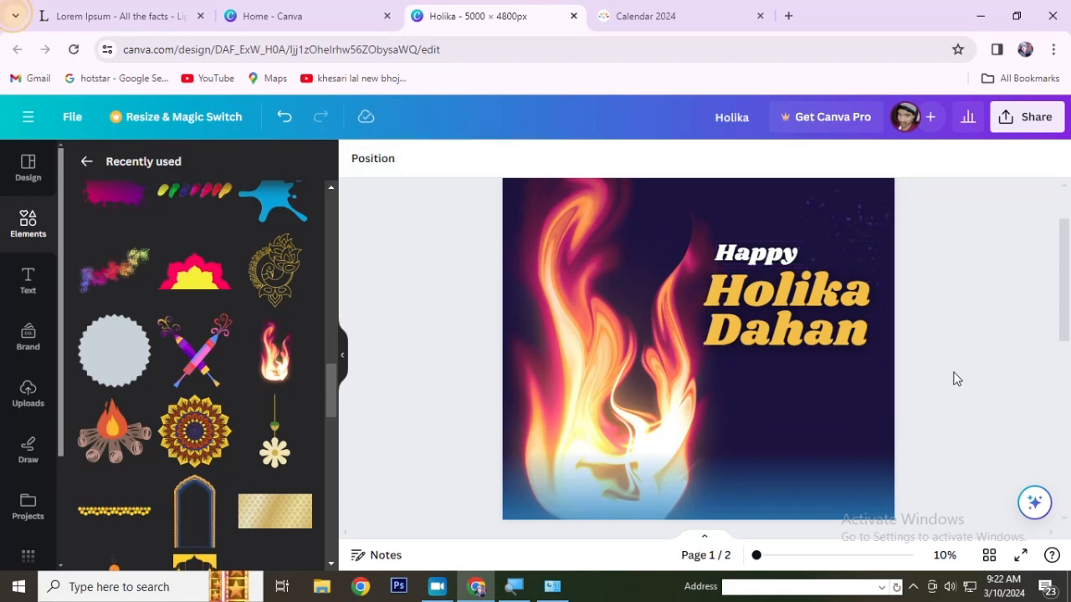
scroll(957, 378, down, 1)
scroll(945, 377, up, 1)
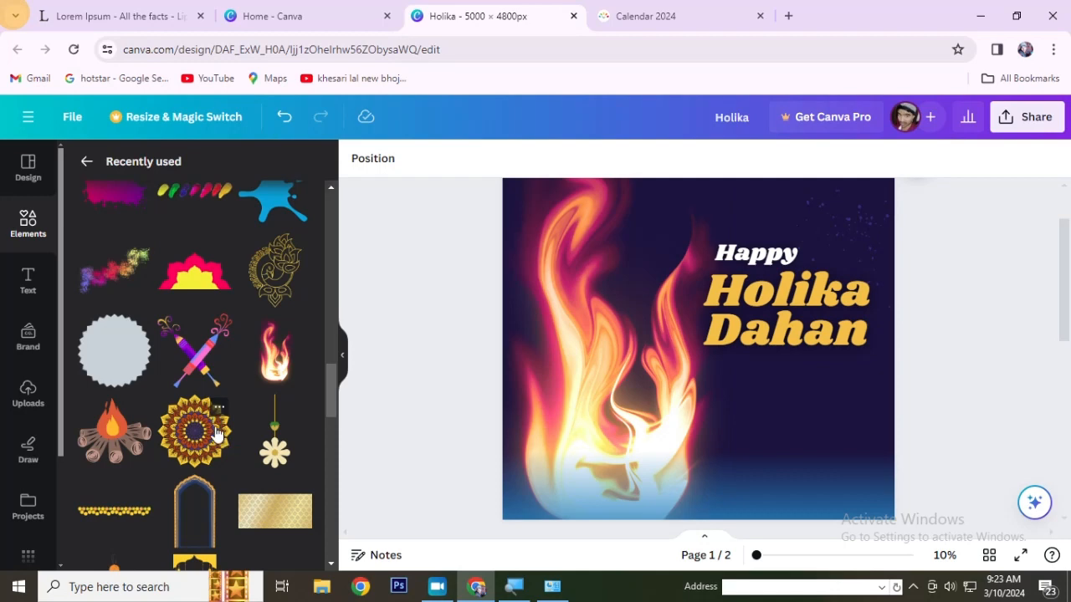
Add the log campfire graphic from the recently used elements and place it beneath the title.
click(106, 451)
drag(643, 363, 743, 467)
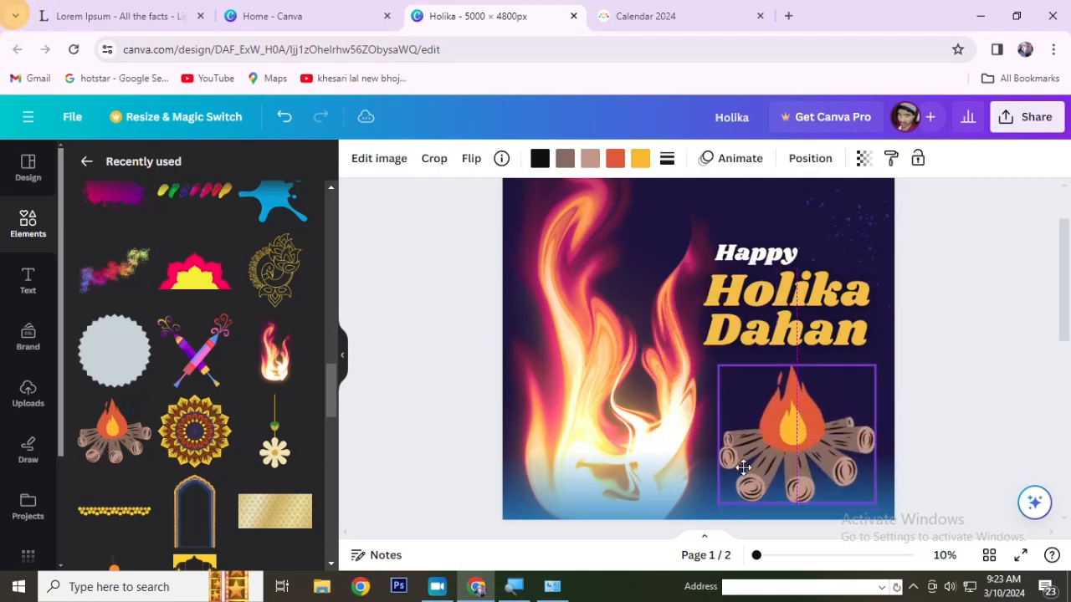
click(998, 391)
scroll(1001, 387, down, 2)
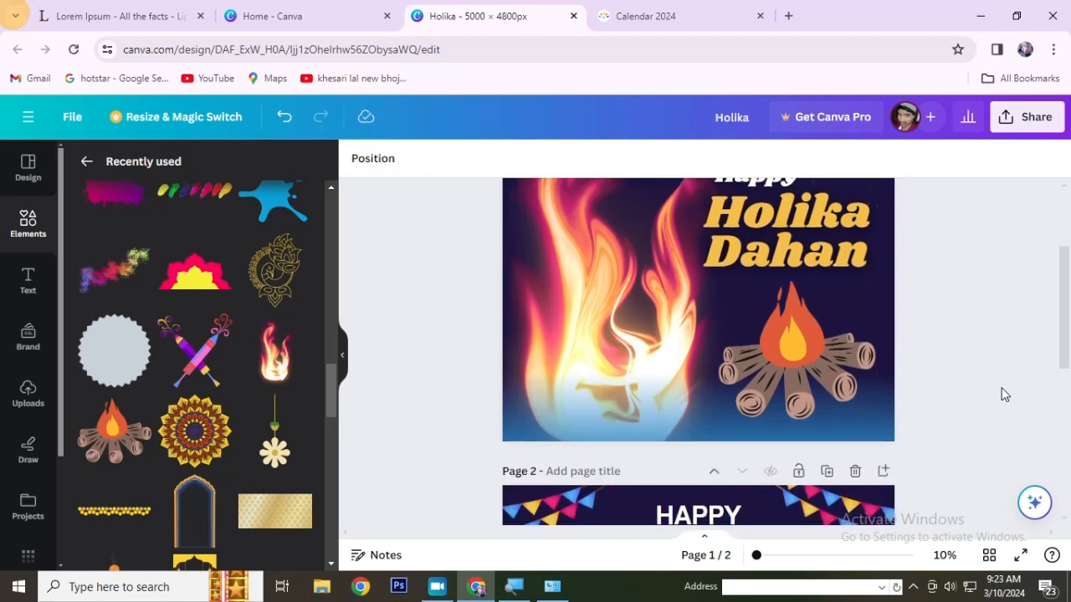
scroll(1001, 387, up, 4)
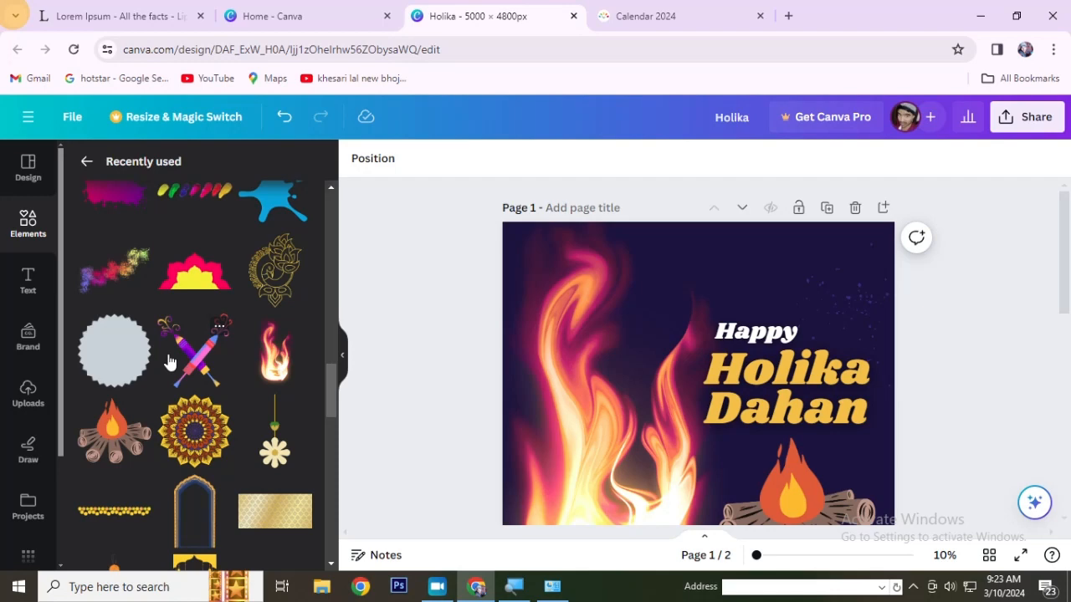
scroll(195, 361, down, 2)
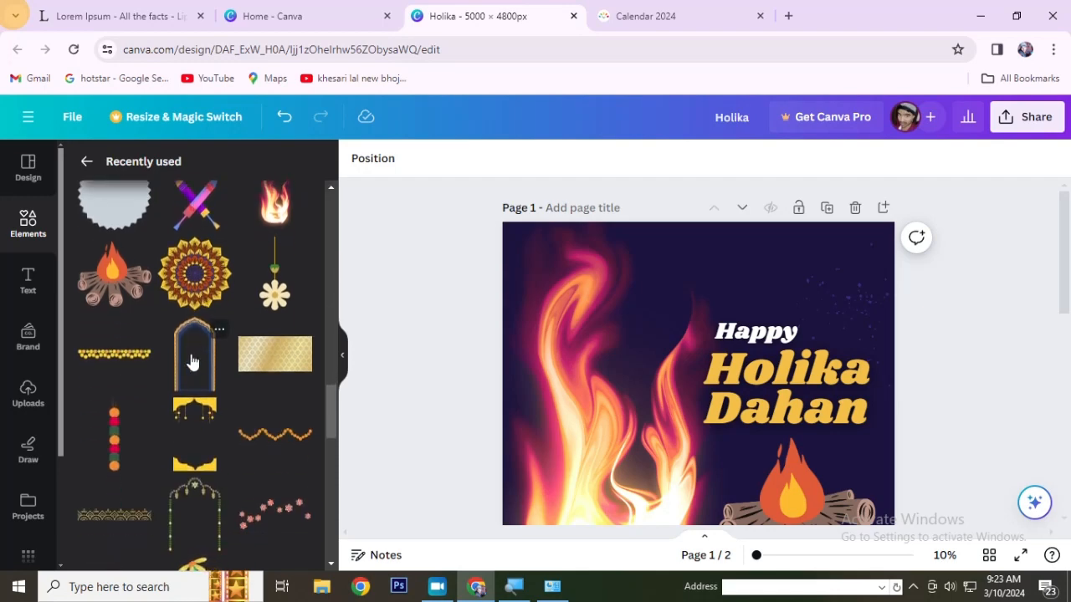
scroll(190, 361, down, 1)
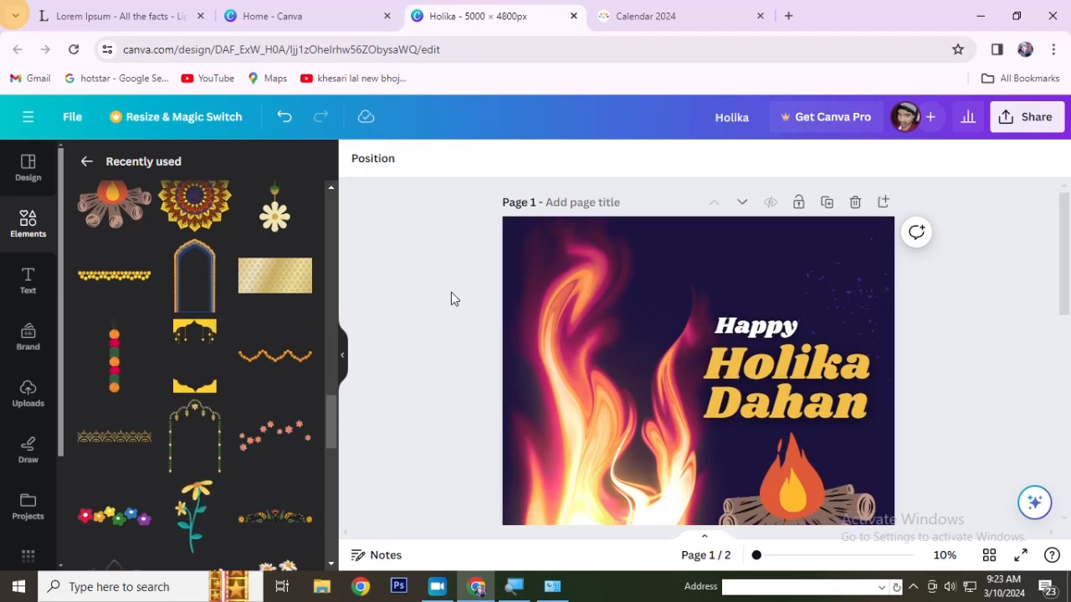
Shrink the large flame image and reposition it so it fits on the page beside the title.
click(585, 298)
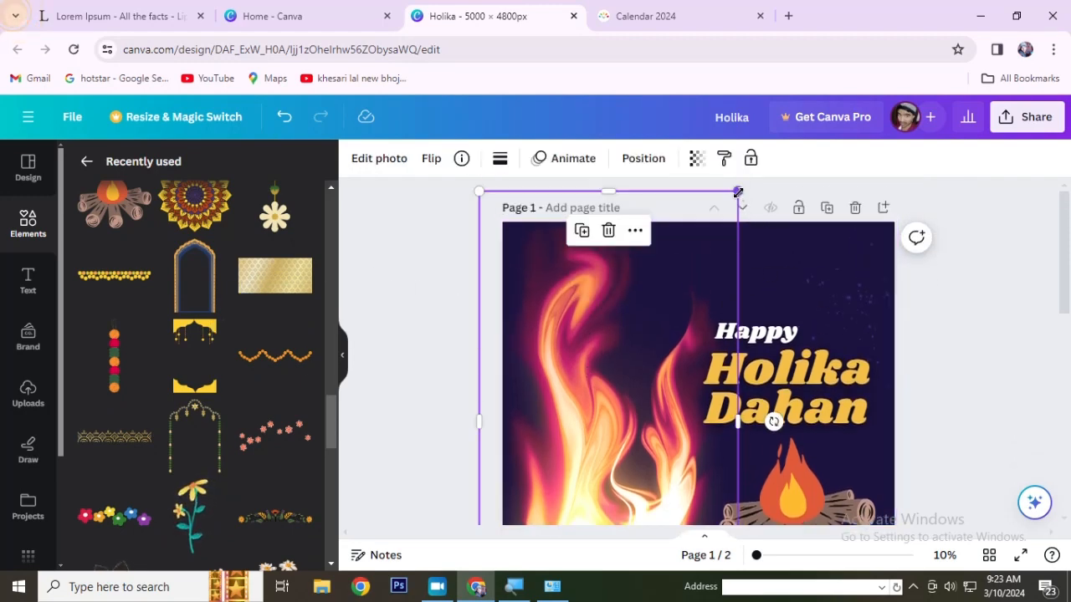
drag(737, 192, 672, 309)
scroll(619, 356, down, 1)
drag(606, 381, 632, 319)
click(388, 316)
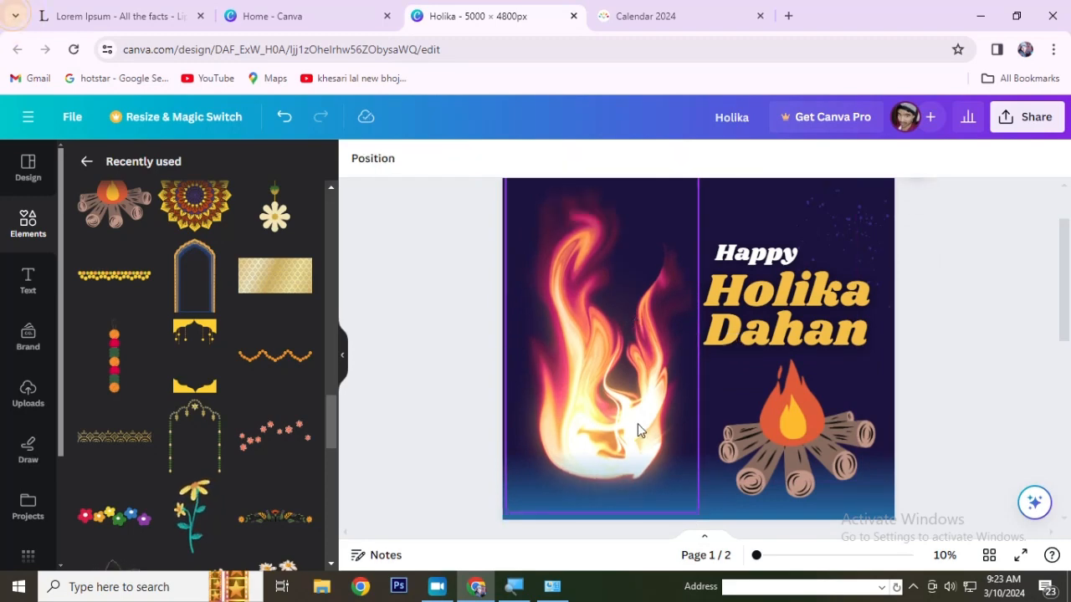
Place the log campfire beneath the flame, bring the flame to the front and line it up over the logs.
drag(638, 430, 633, 337)
drag(843, 447, 659, 416)
click(593, 262)
click(643, 158)
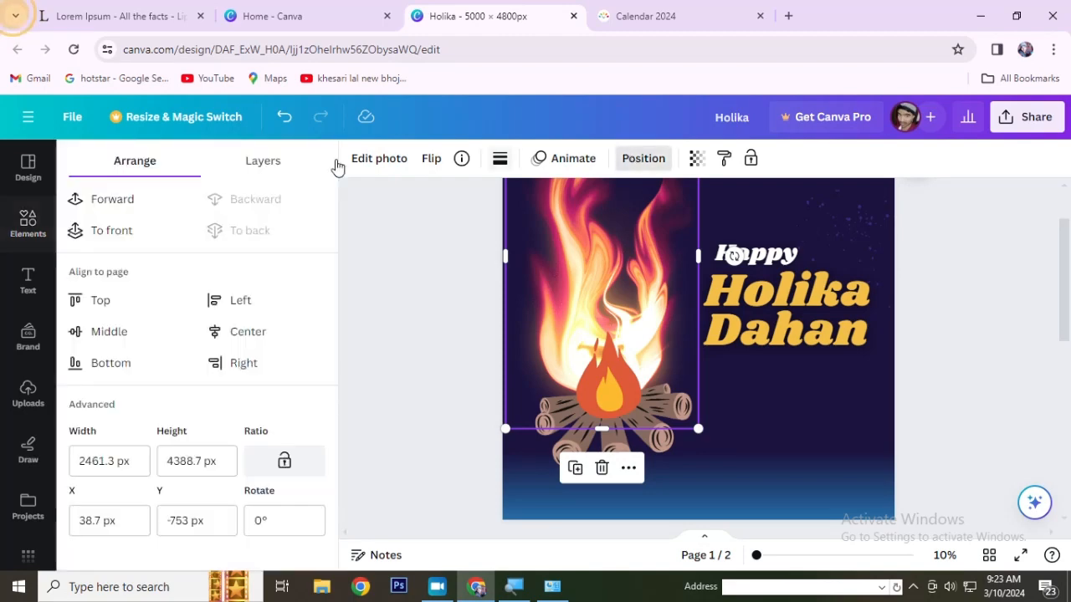
click(105, 239)
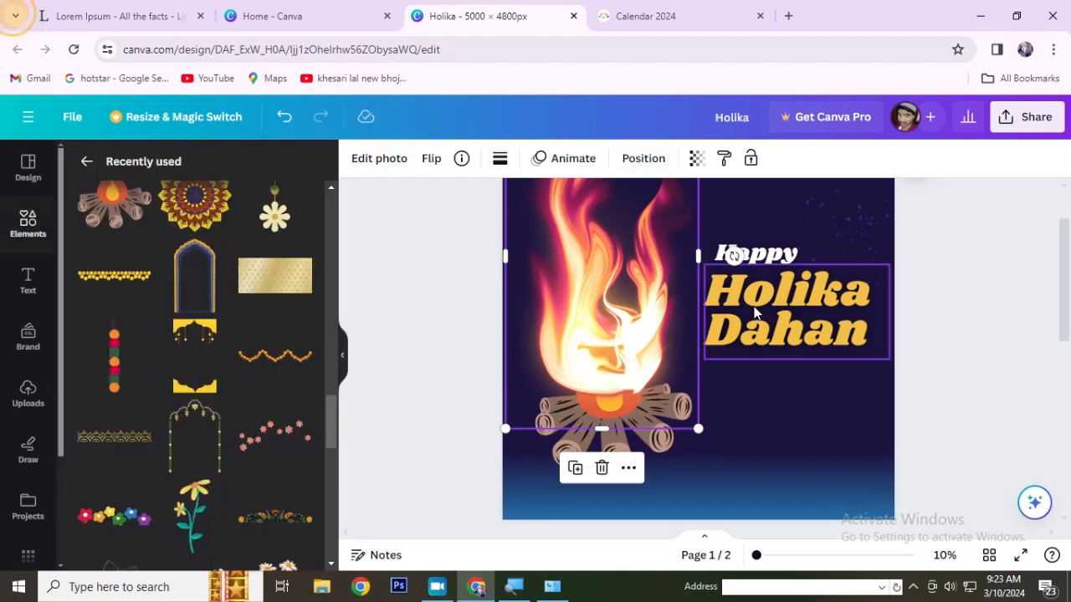
drag(621, 287, 628, 310)
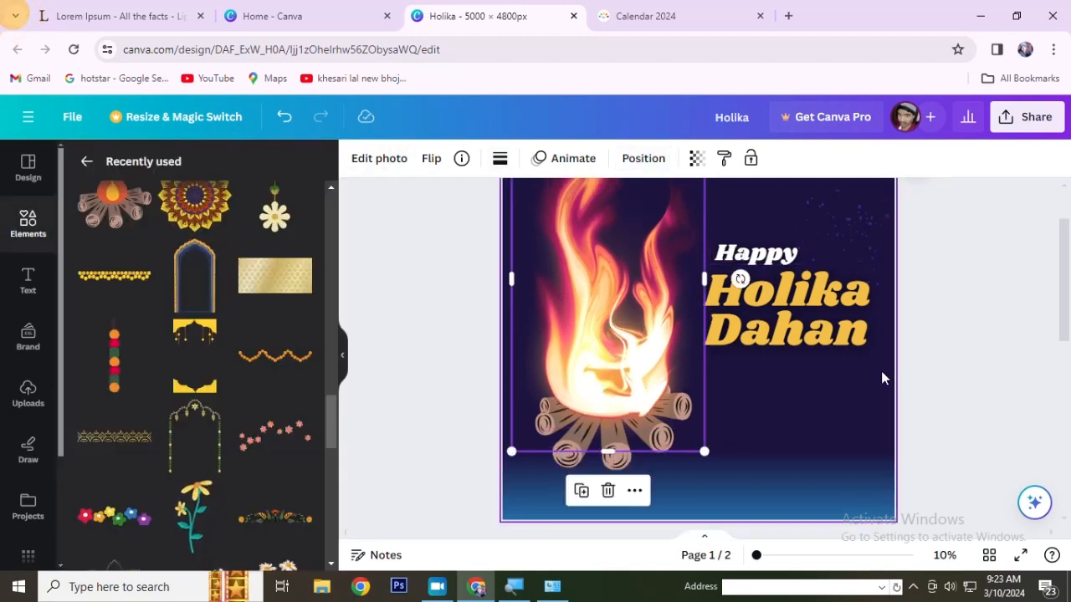
click(950, 358)
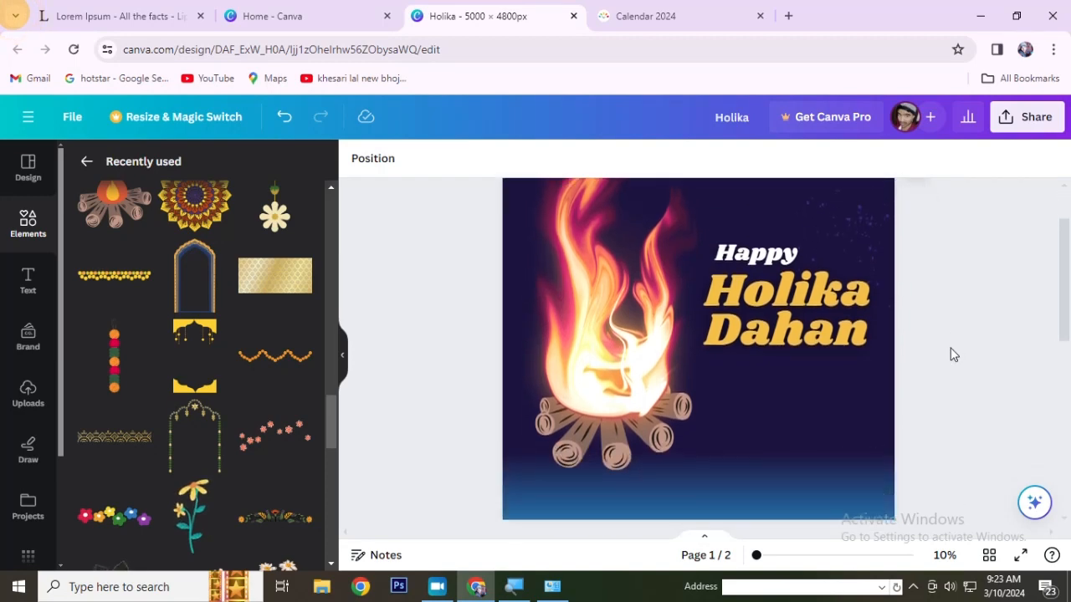
Select all the elements on page 1 and move them together slightly down.
scroll(884, 219, up, 1)
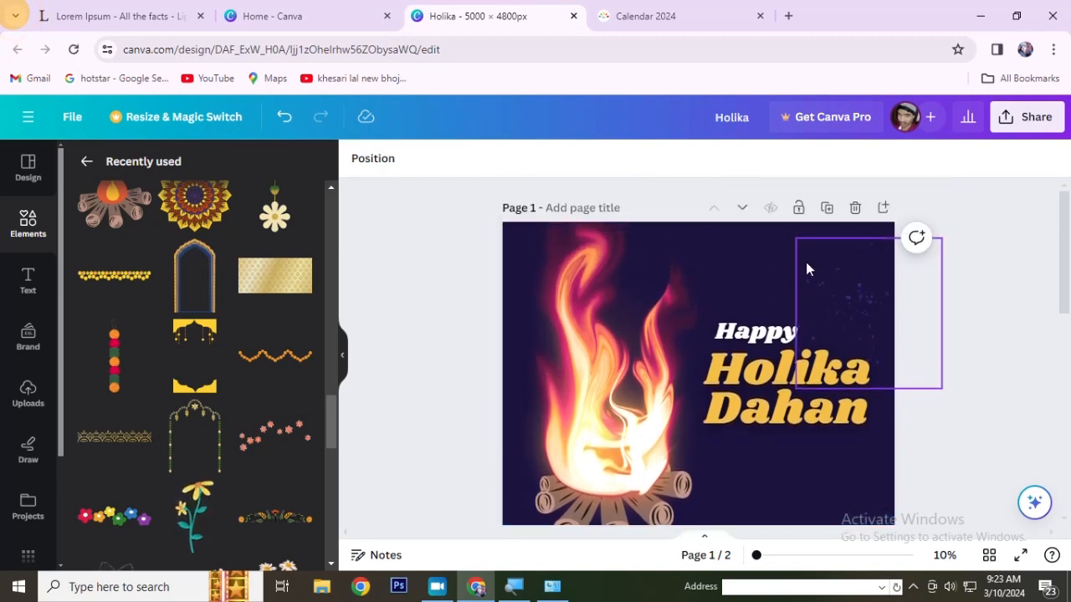
scroll(806, 268, down, 2)
scroll(449, 196, up, 1)
drag(420, 220, 916, 487)
drag(763, 273, 762, 307)
scroll(842, 352, down, 2)
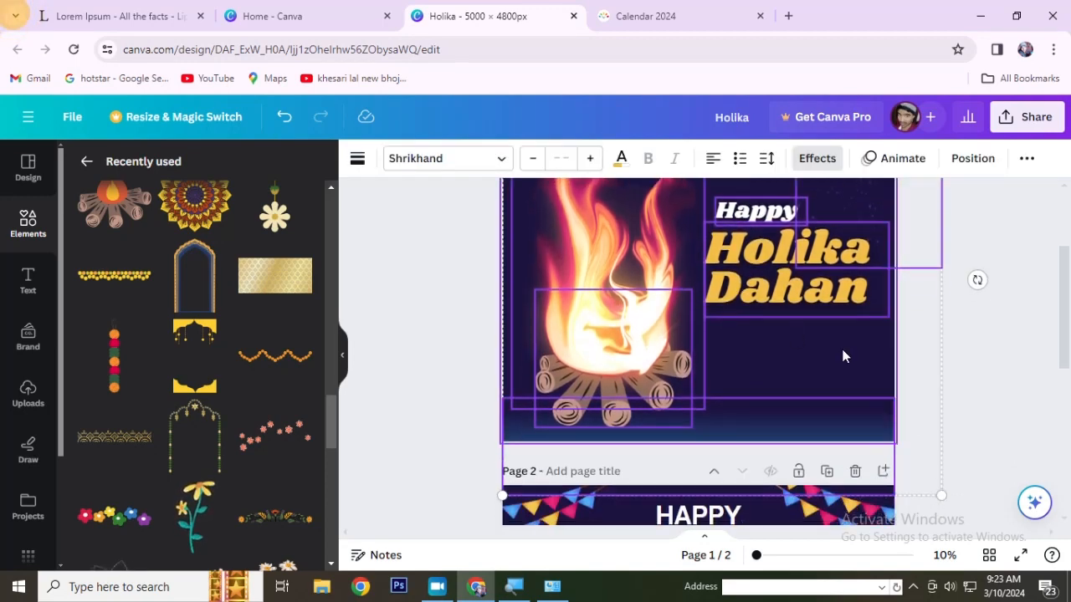
click(1013, 375)
scroll(1015, 334, up, 3)
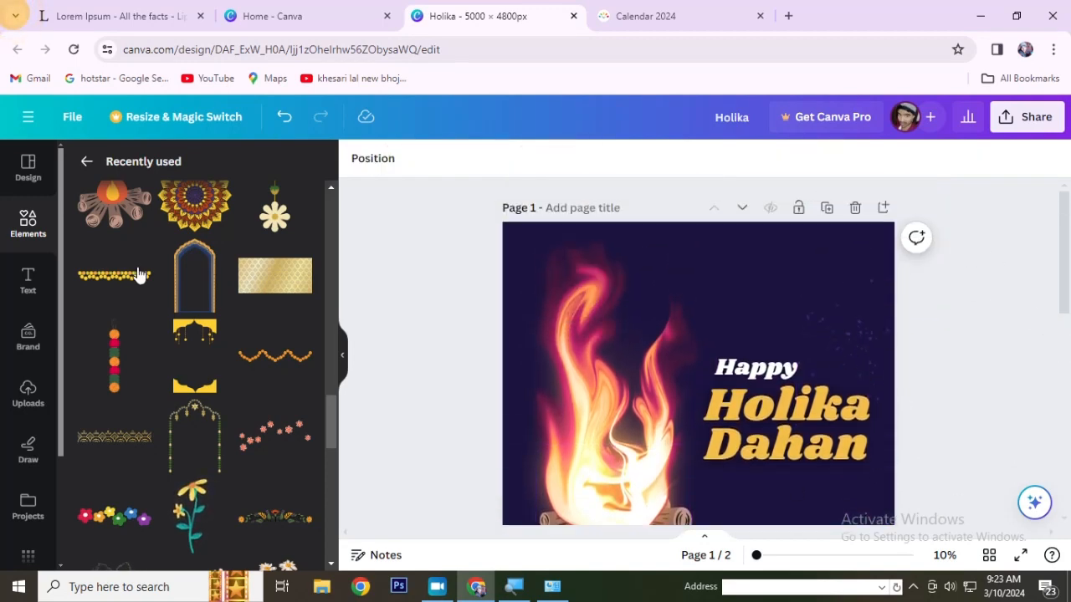
Add the floral arch garland graphic and enlarge it to span nearly the full height of the page.
click(191, 445)
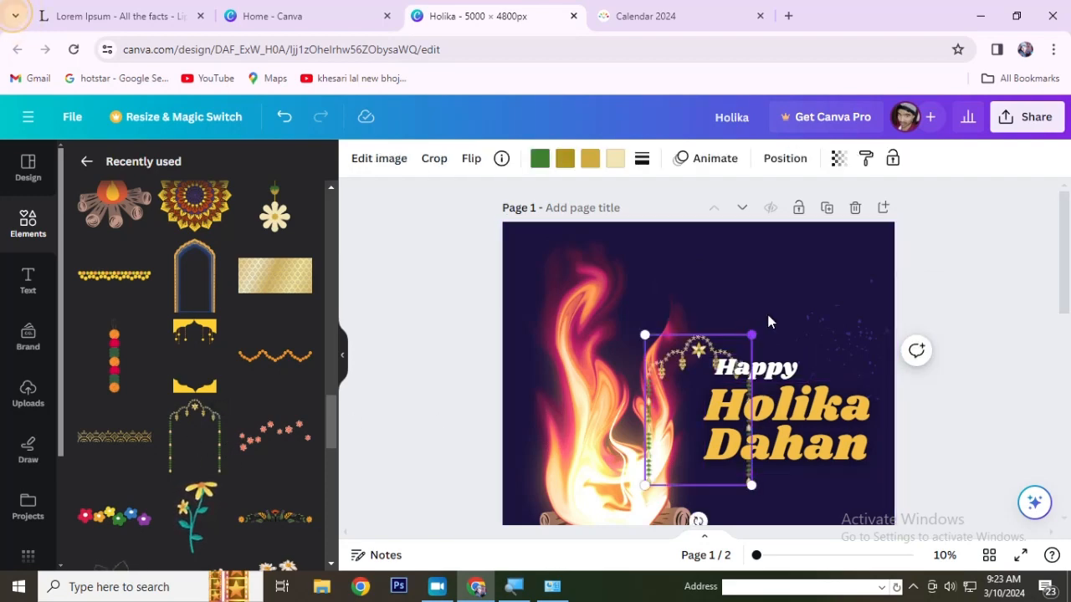
drag(751, 334, 826, 230)
click(968, 332)
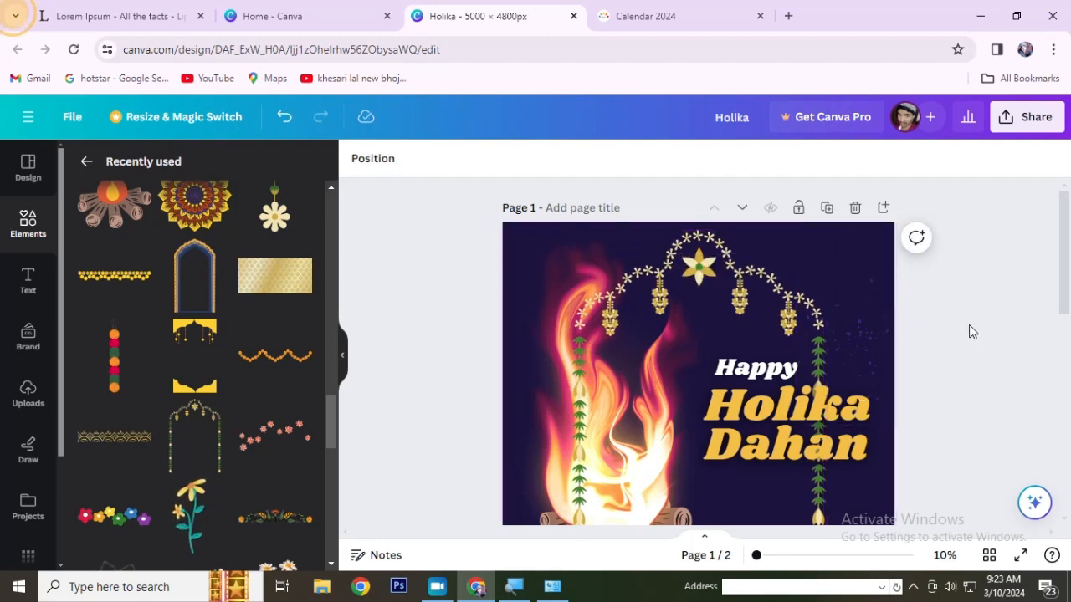
scroll(968, 332, down, 3)
scroll(969, 356, up, 2)
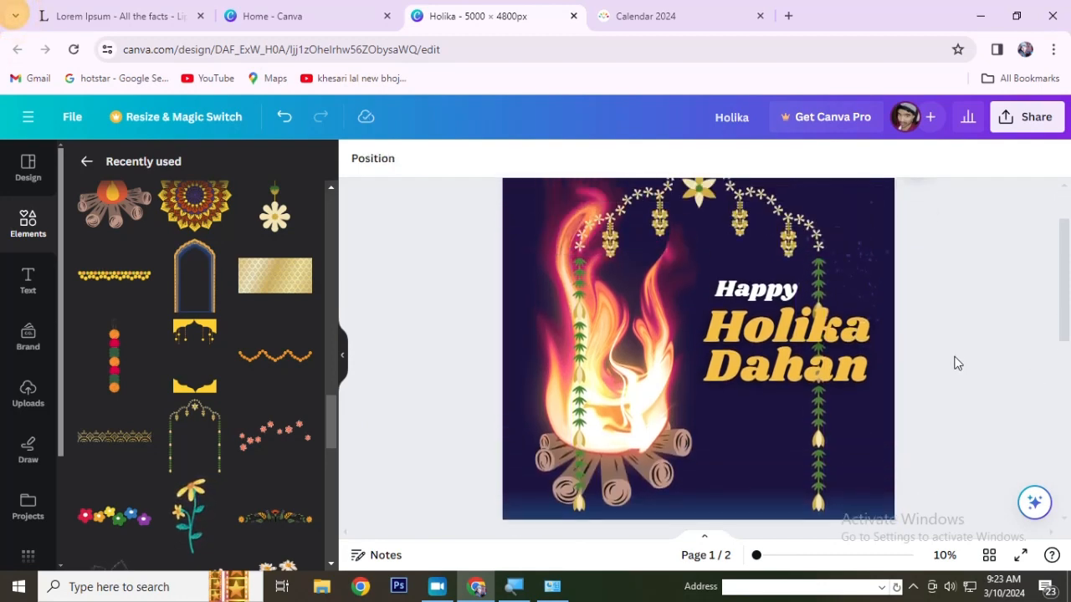
scroll(958, 363, up, 1)
scroll(956, 363, down, 2)
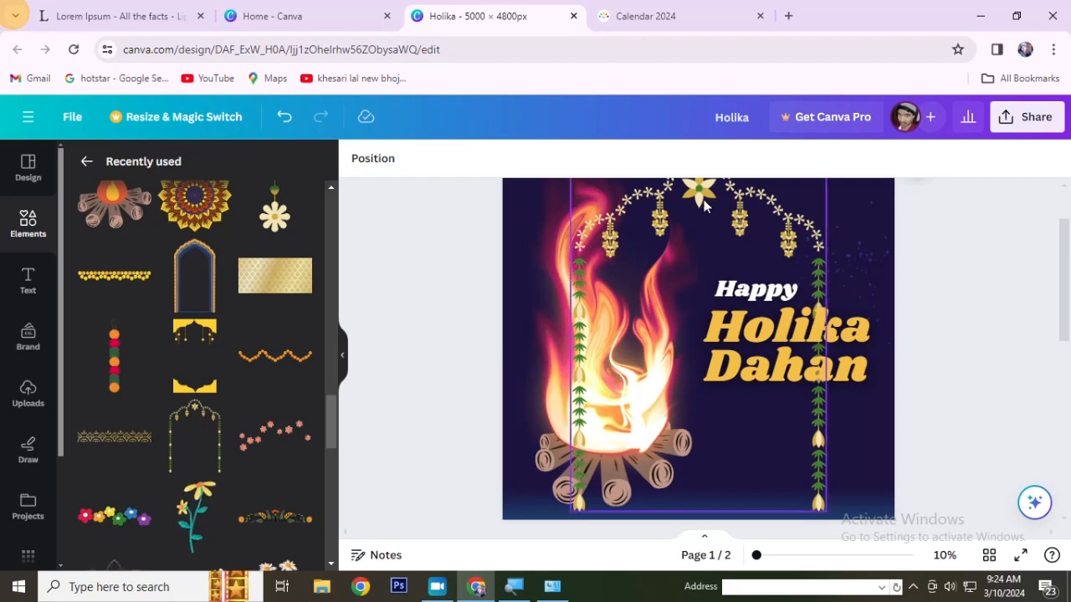
Try the floral arch garland around the title text, and delete it from the page.
drag(711, 214, 805, 216)
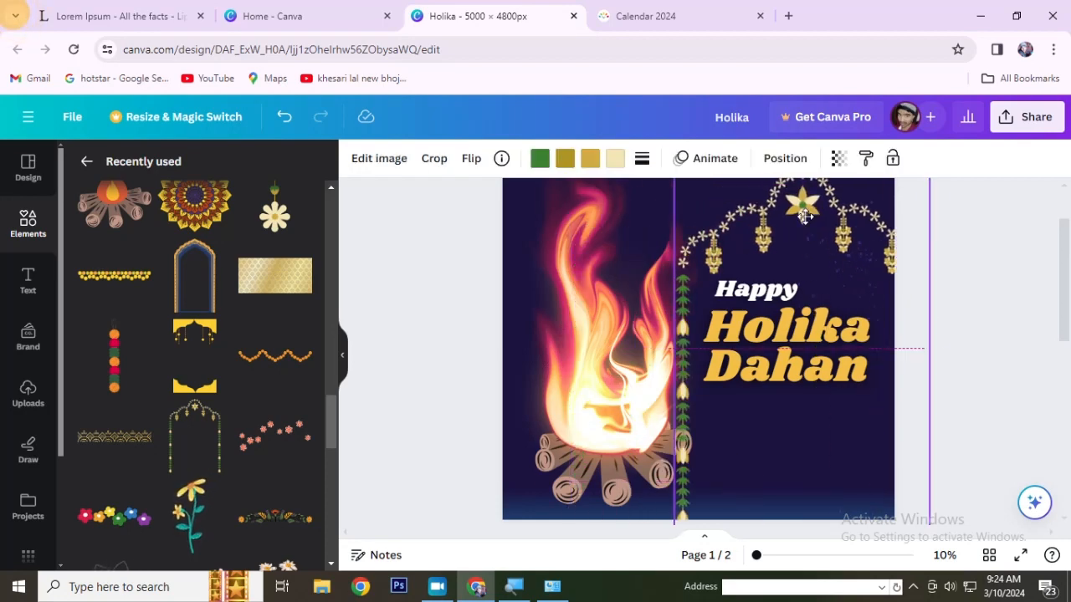
click(449, 239)
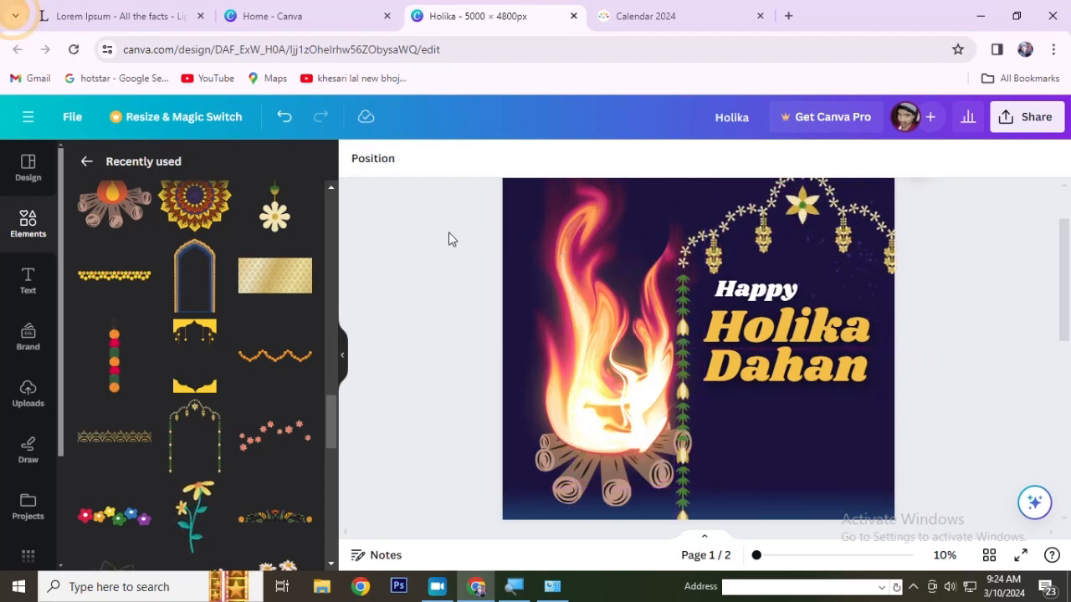
scroll(461, 253, up, 1)
scroll(480, 310, down, 2)
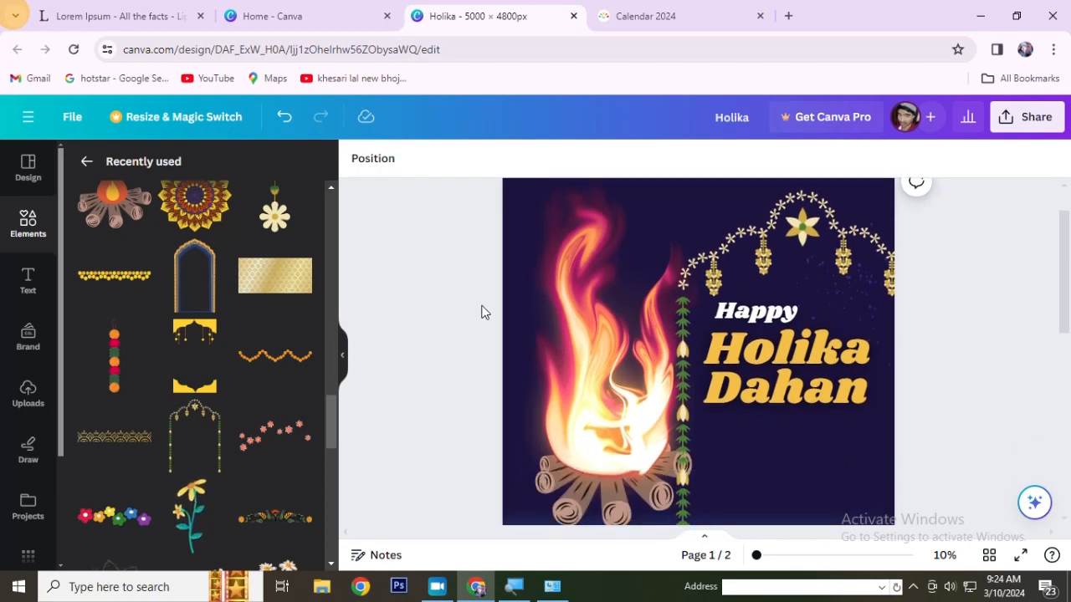
scroll(480, 322, up, 2)
click(873, 299)
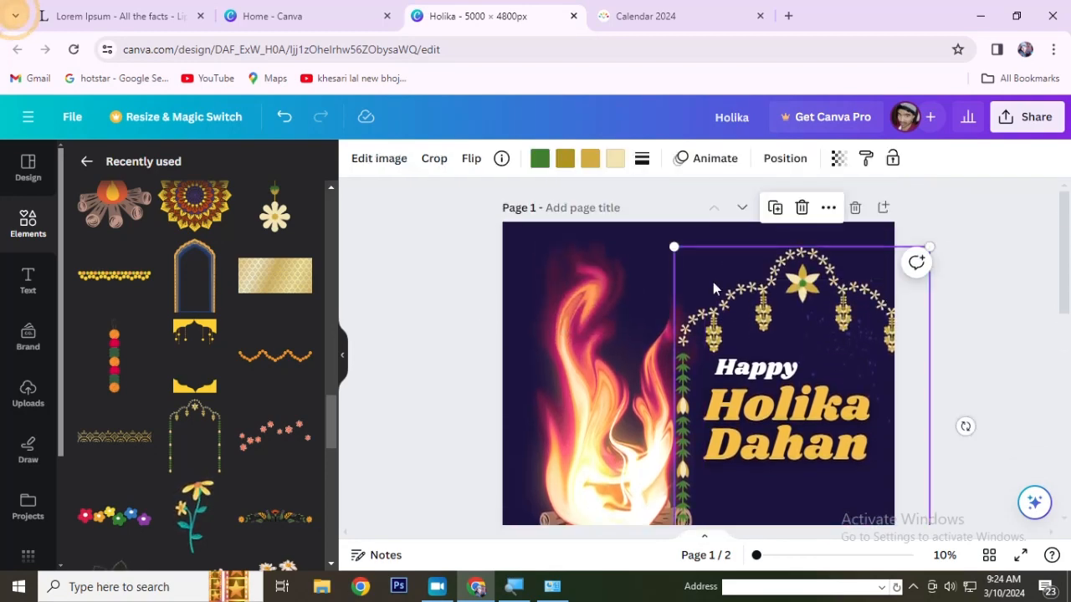
key(Delete)
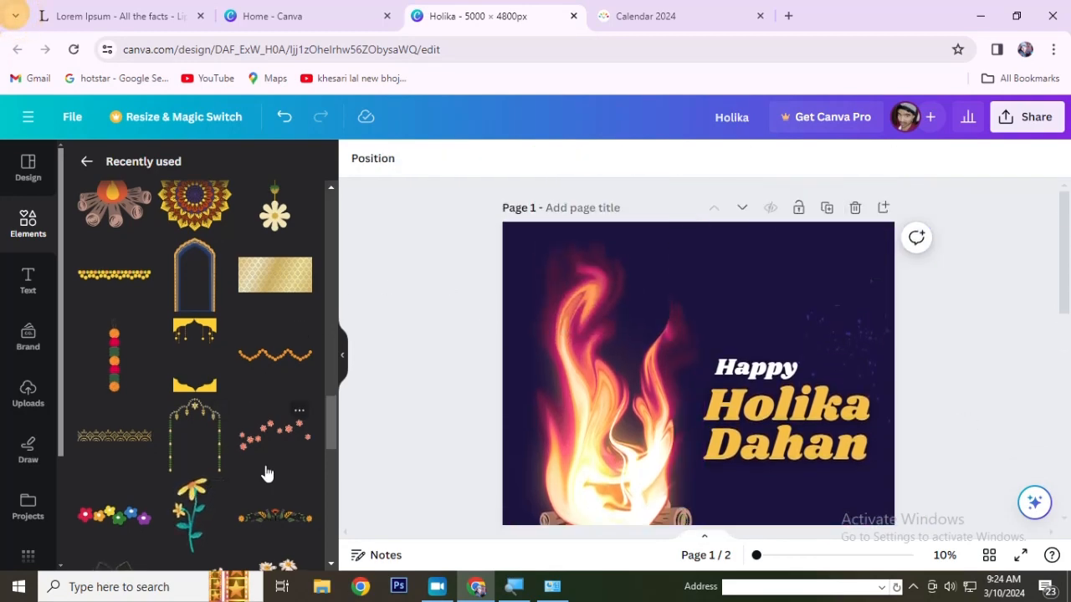
Add the hanging daisy graphic from the recently used elements and place it in the page's upper right corner.
scroll(266, 471, down, 2)
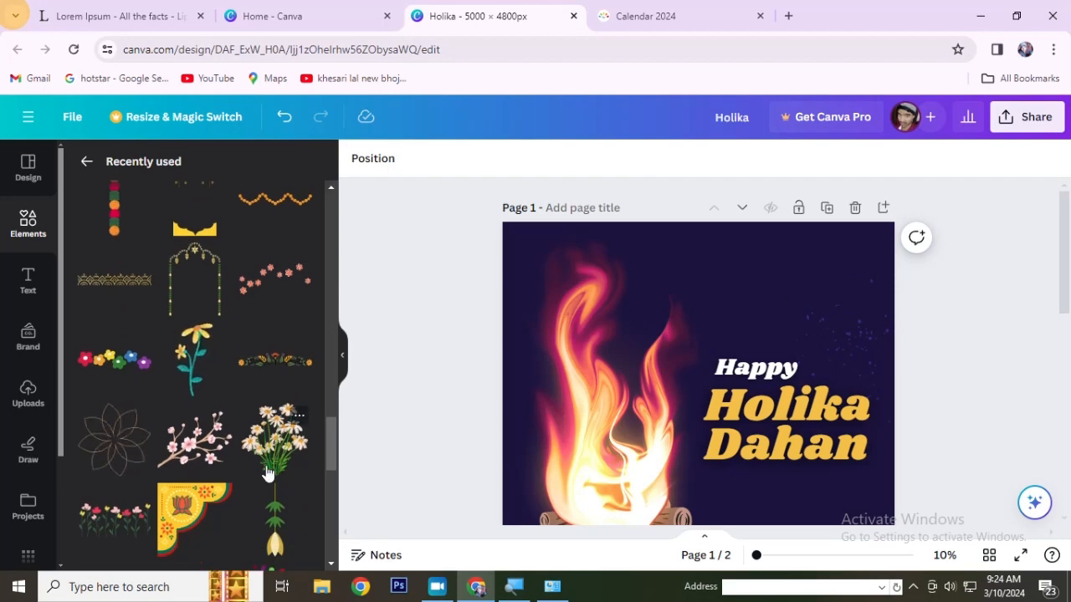
scroll(266, 471, down, 2)
scroll(268, 474, down, 1)
scroll(267, 473, down, 2)
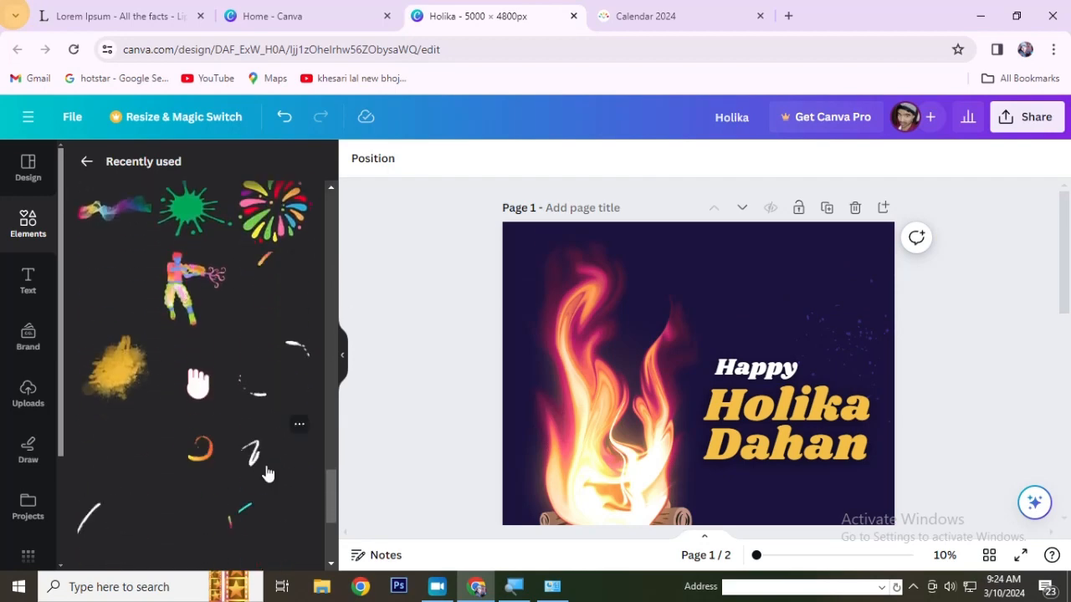
scroll(268, 469, down, 2)
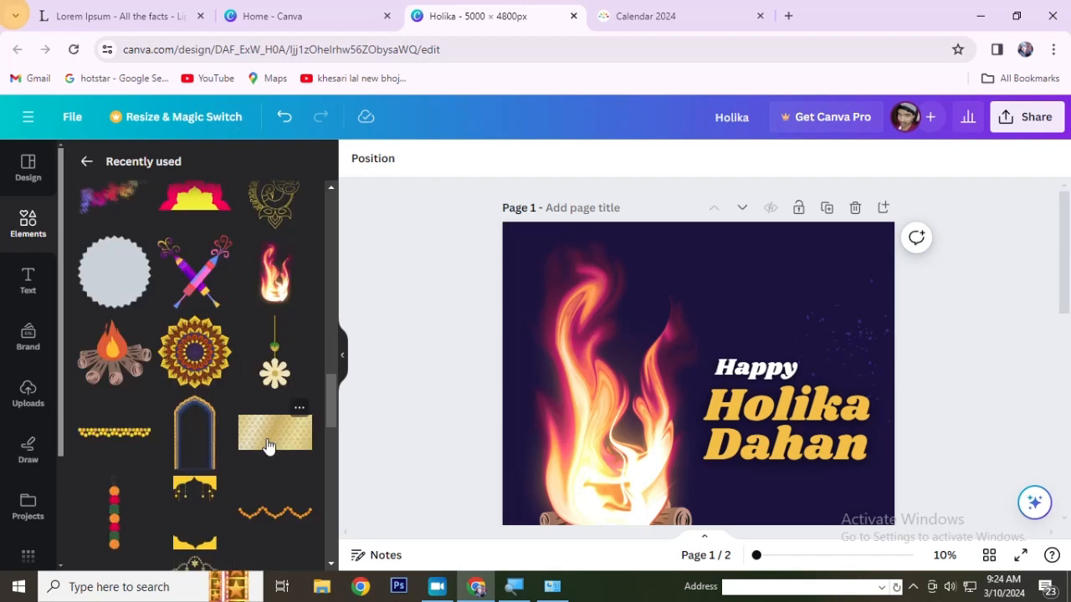
scroll(268, 396, up, 1)
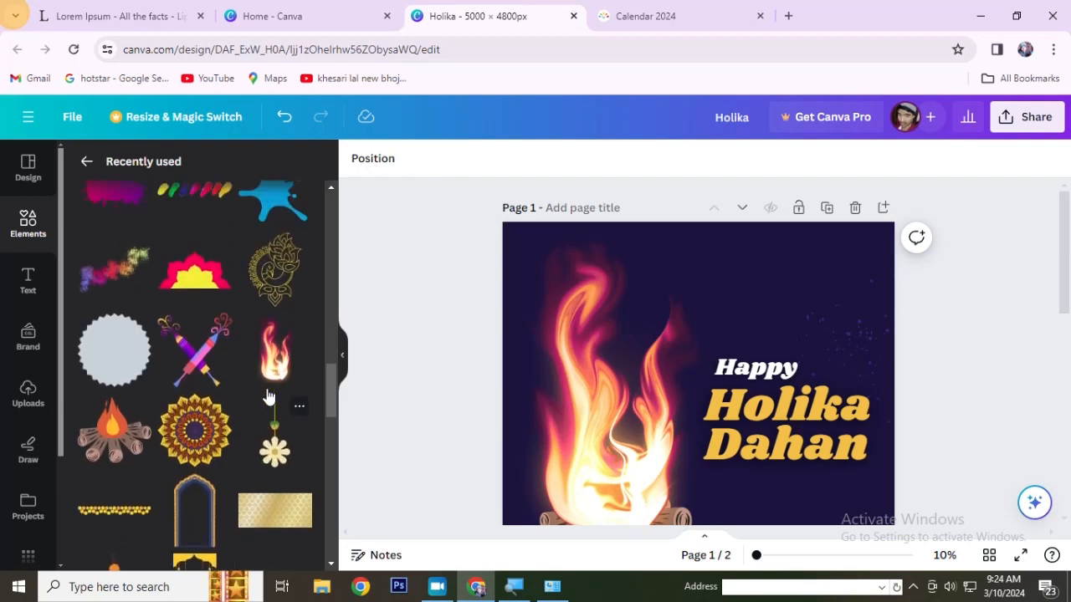
click(268, 451)
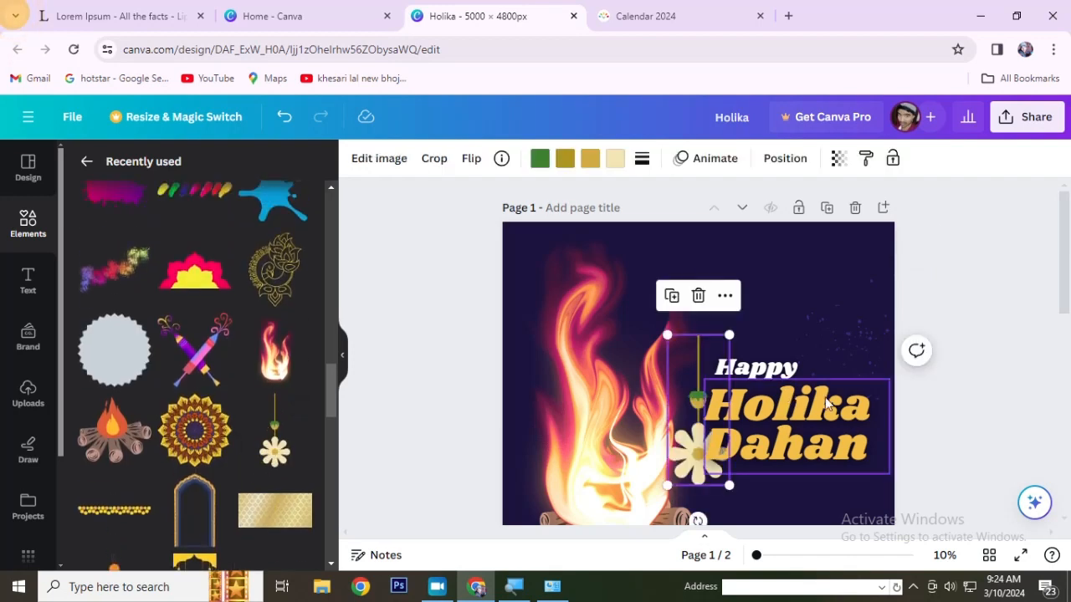
drag(707, 455, 855, 334)
click(999, 328)
scroll(999, 328, down, 3)
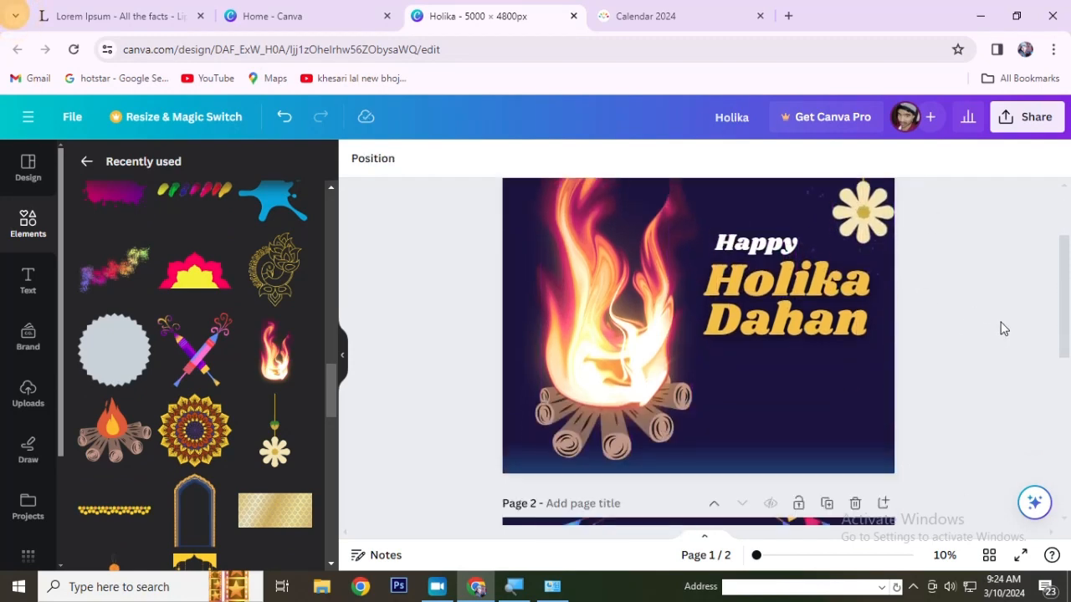
scroll(995, 328, up, 3)
Shrink the hanging daisy and line up the top of its string with the page's top edge.
click(888, 317)
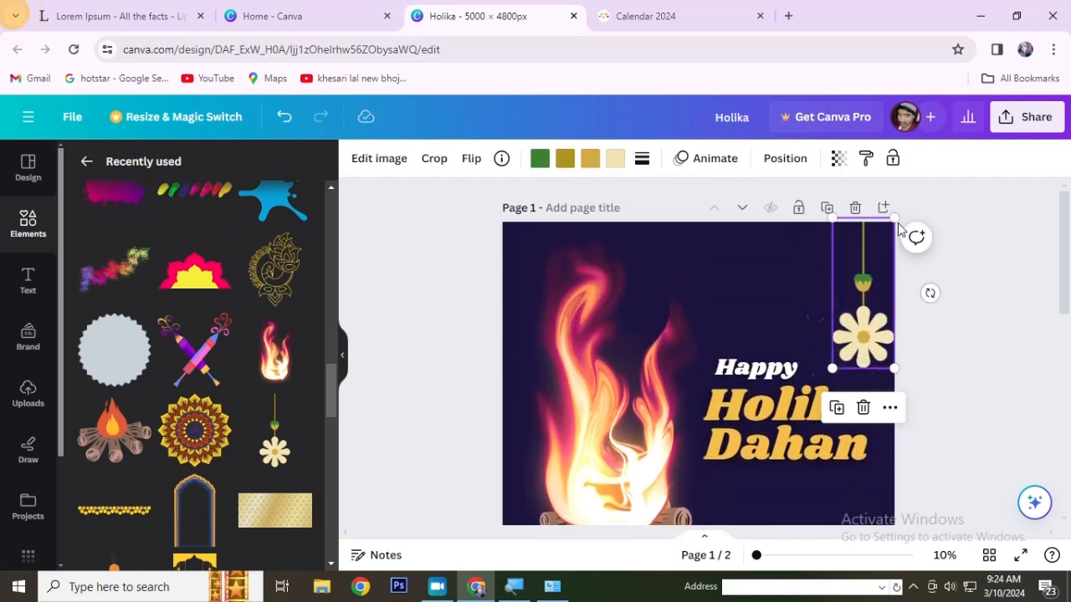
drag(895, 219, 877, 260)
drag(860, 334, 862, 298)
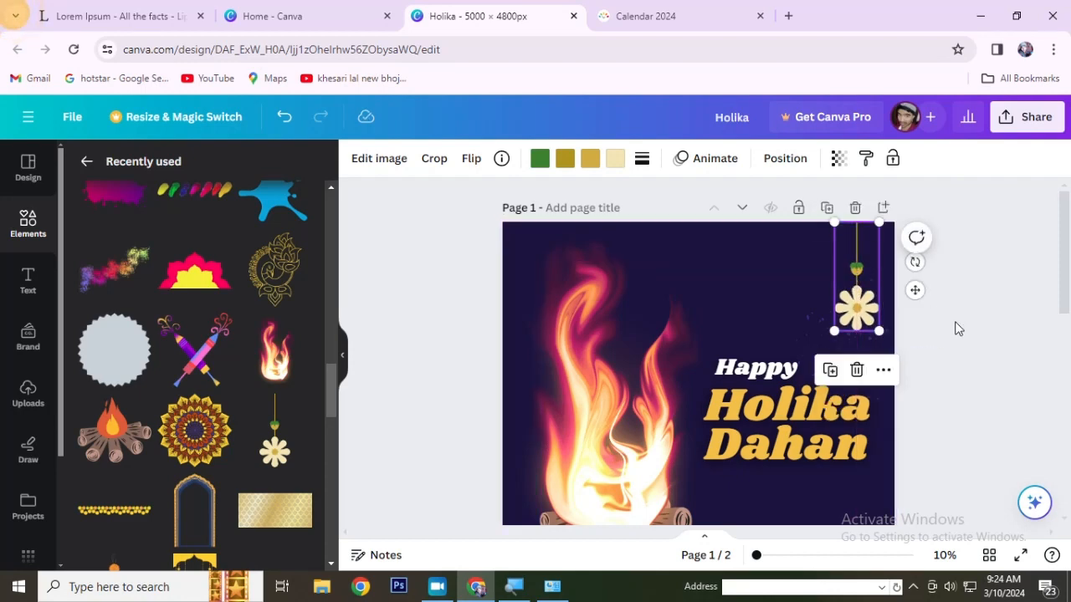
click(960, 326)
scroll(985, 316, down, 1)
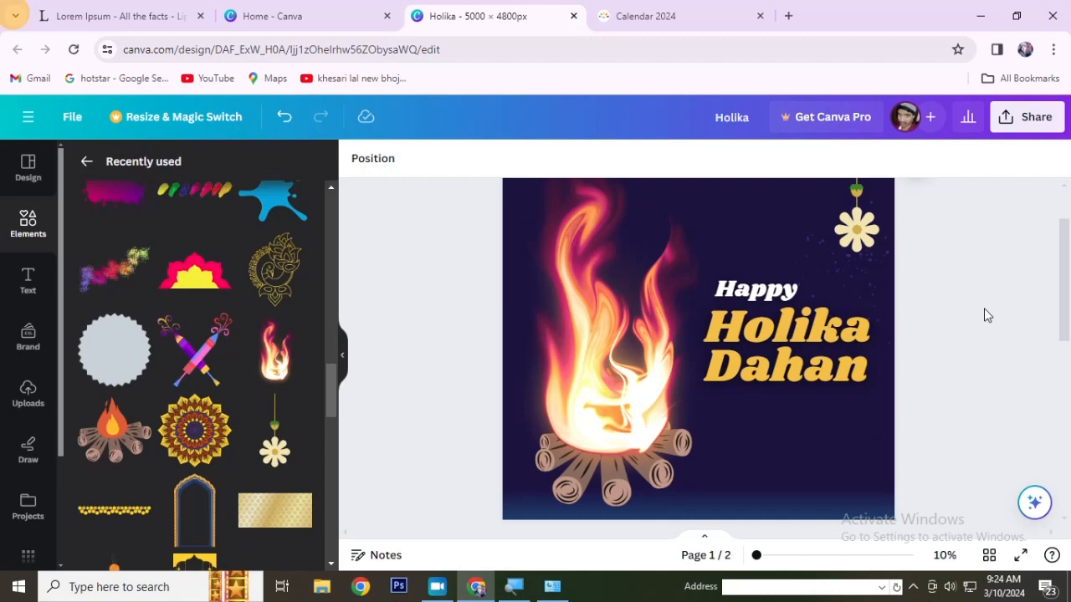
Try the scattered pink flowers graphic below the title text, and delete it from the page.
scroll(266, 389, down, 3)
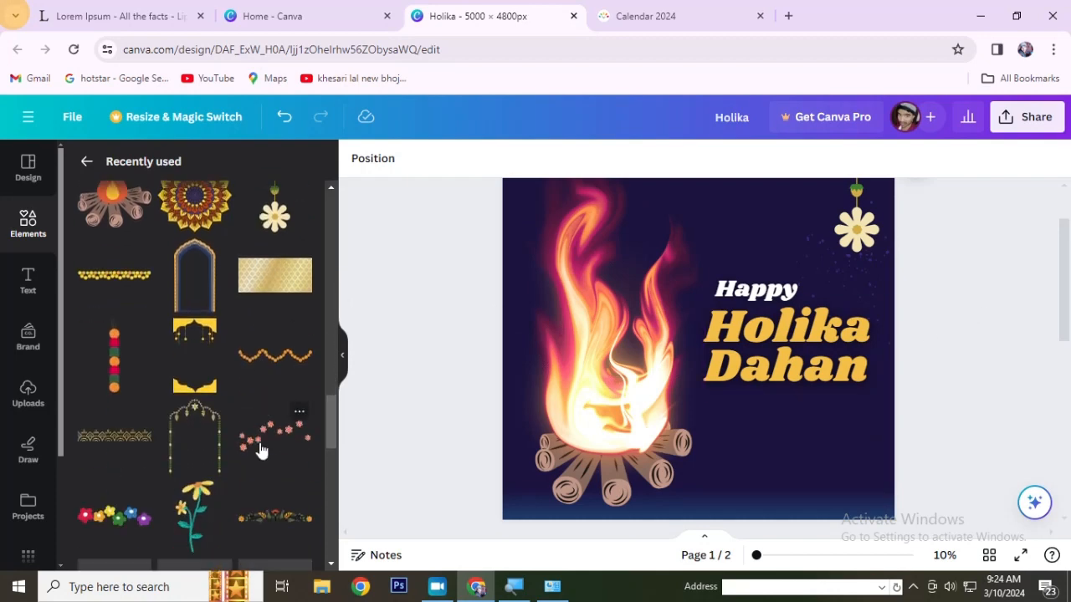
scroll(260, 450, down, 3)
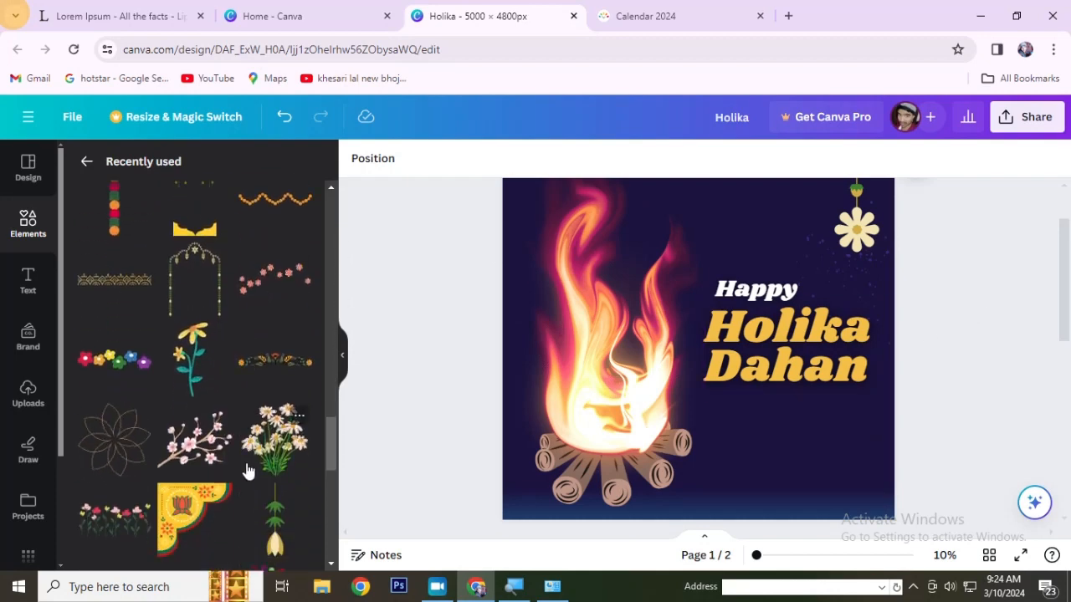
click(276, 277)
drag(660, 335, 763, 469)
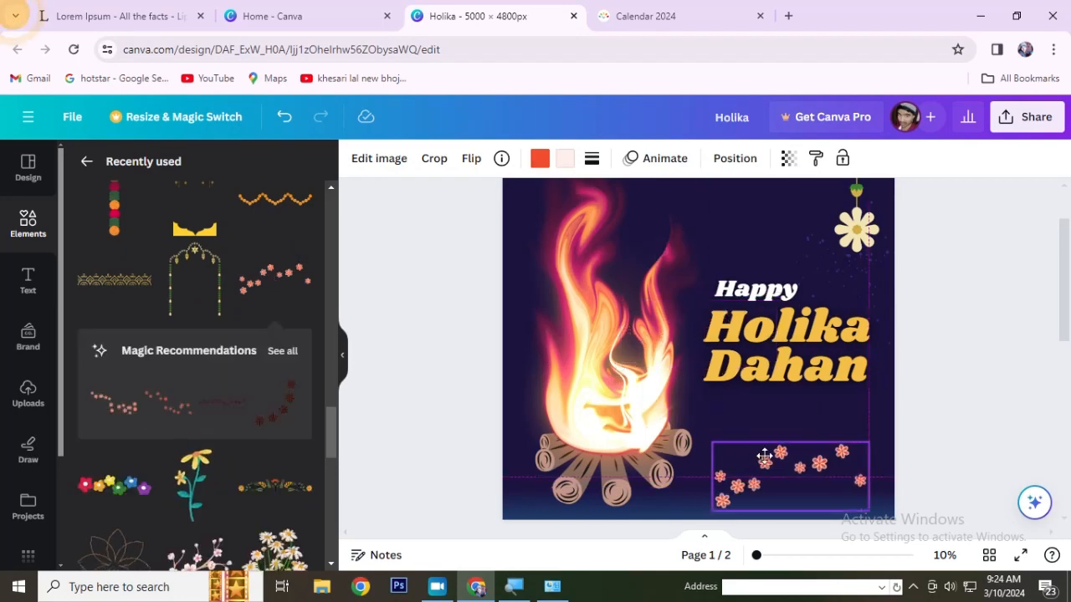
click(942, 409)
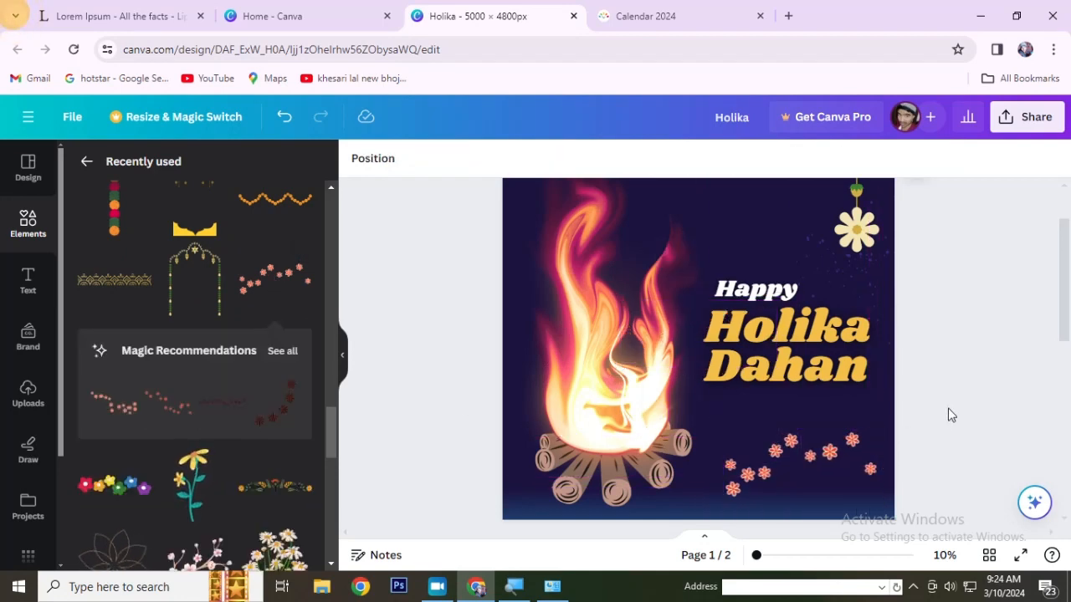
click(855, 463)
key(Delete)
Try the speckled splatter graphic below the title in gold #d3ae36, and remove it from the page.
scroll(210, 438, down, 5)
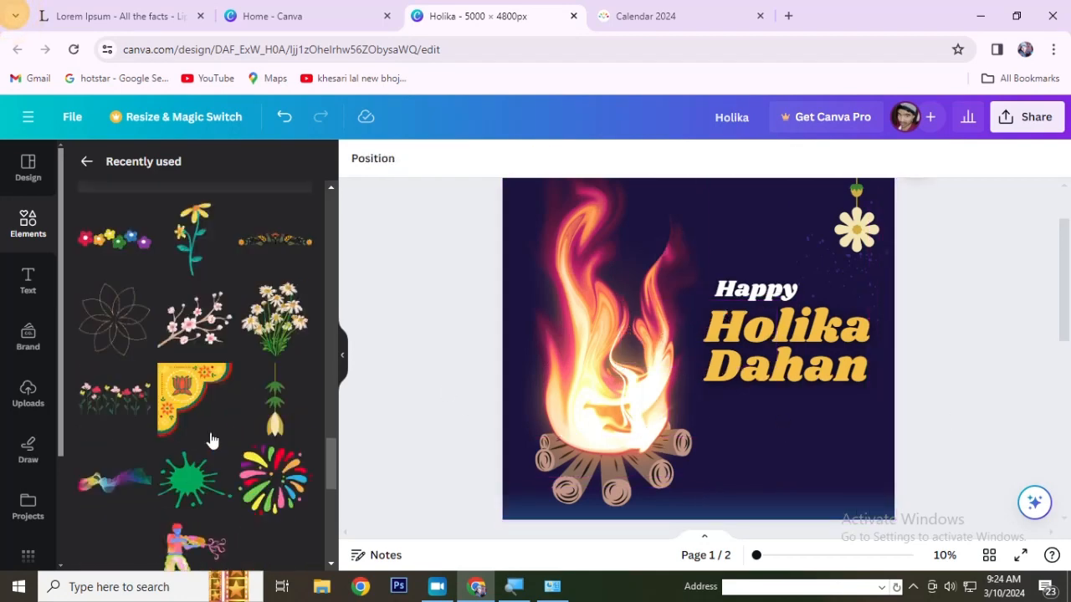
scroll(210, 445, down, 4)
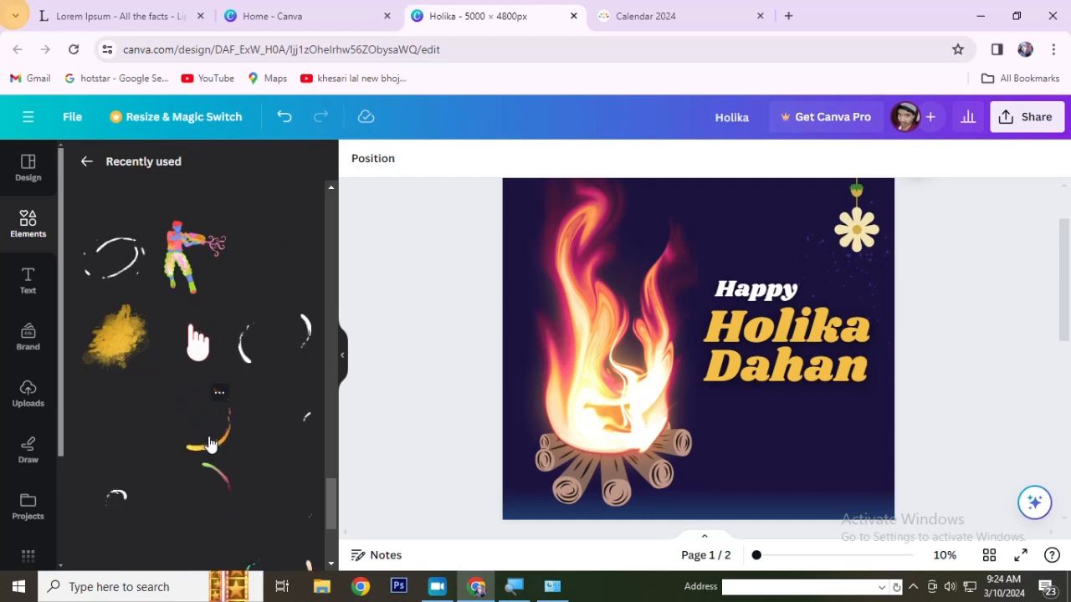
scroll(210, 444, down, 3)
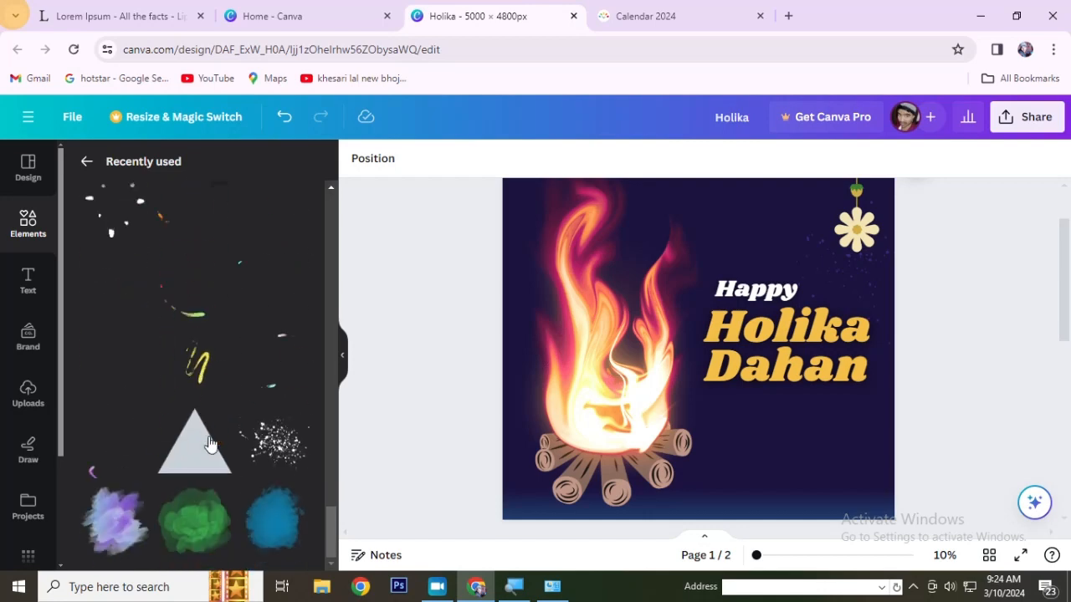
click(281, 456)
drag(667, 322, 769, 438)
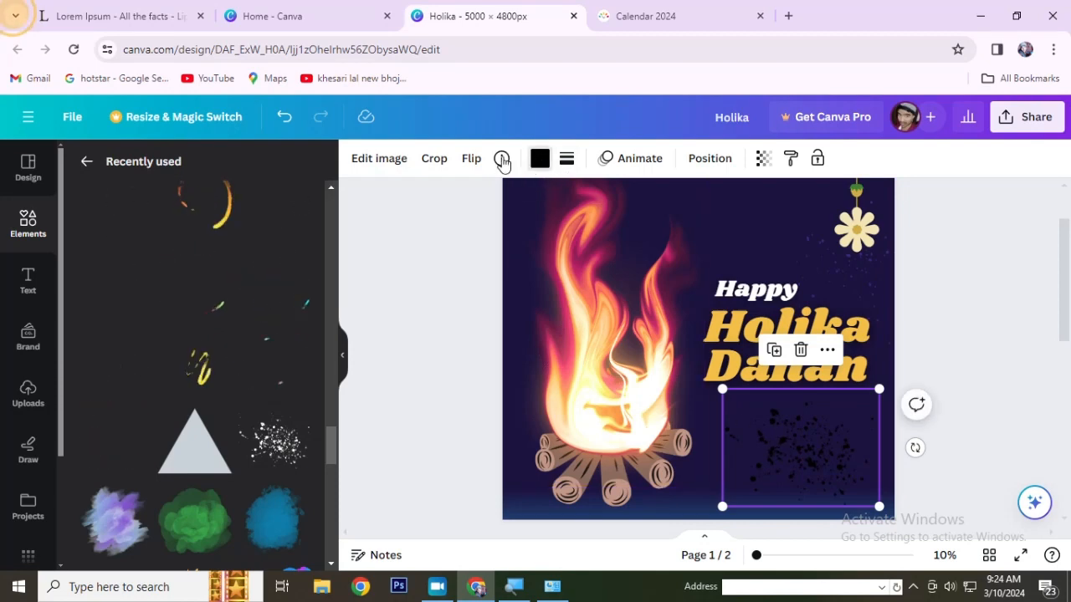
click(540, 158)
click(256, 297)
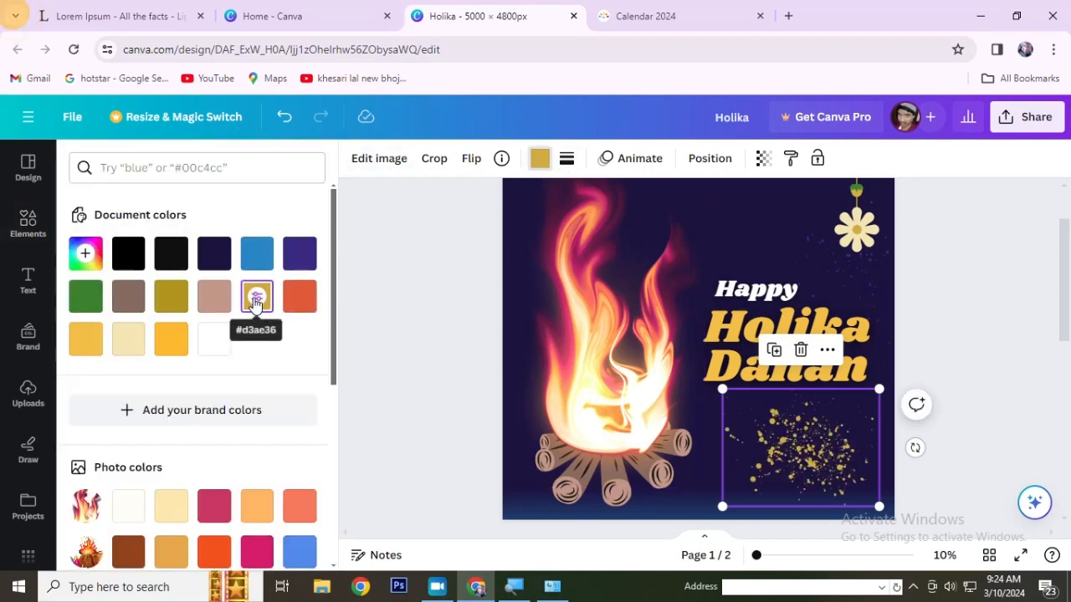
click(990, 339)
scroll(984, 337, up, 1)
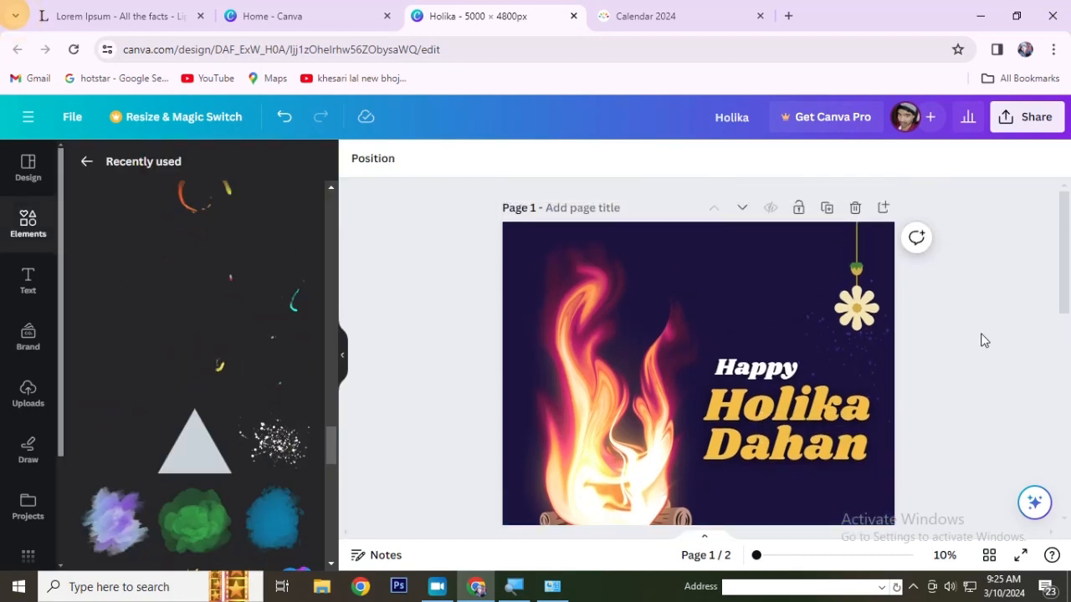
Look at the page 2 design, and search Google Images for "holika dahan" in a new browser tab for reference.
scroll(984, 341, down, 5)
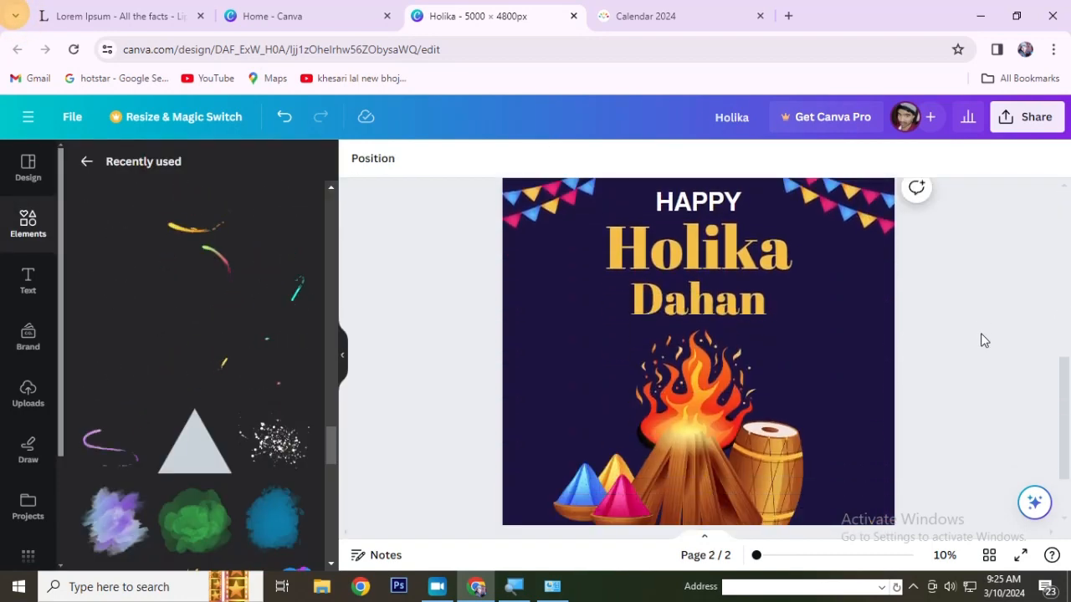
click(677, 9)
click(787, 17)
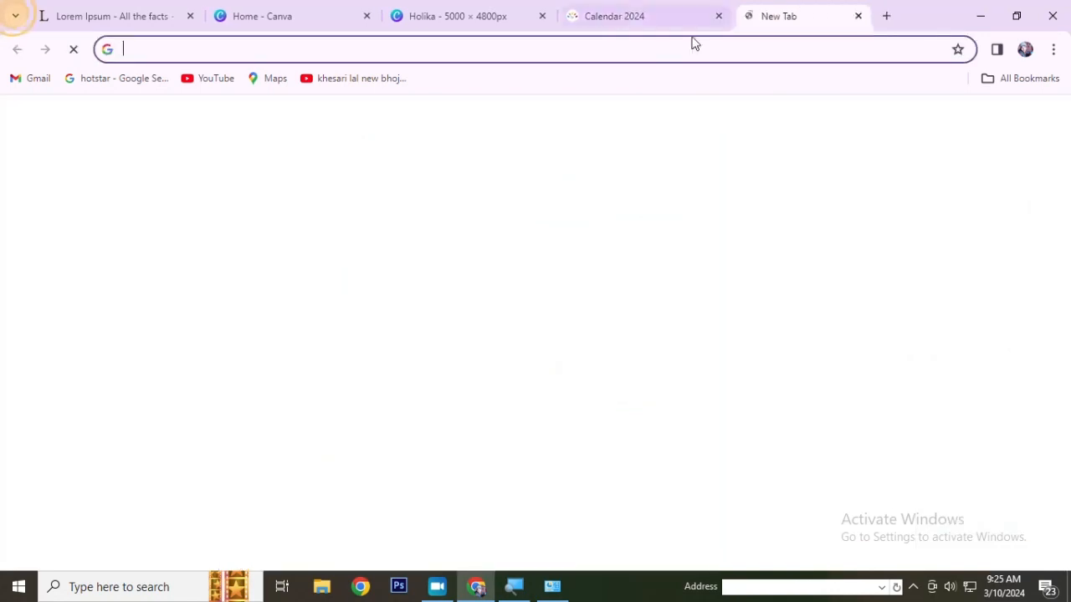
click(602, 44)
text(holika)
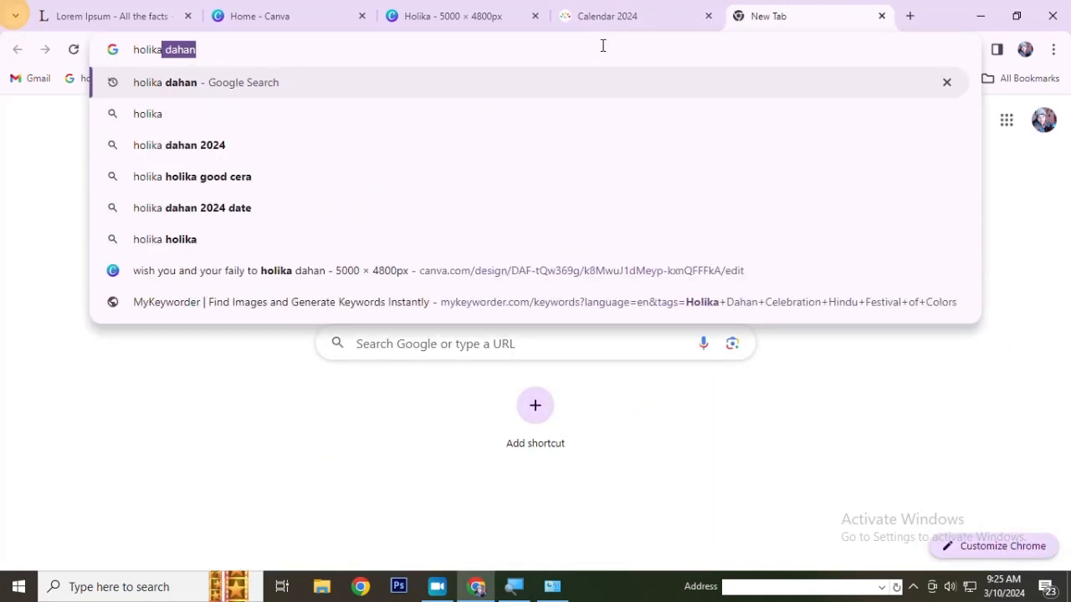
key(Return)
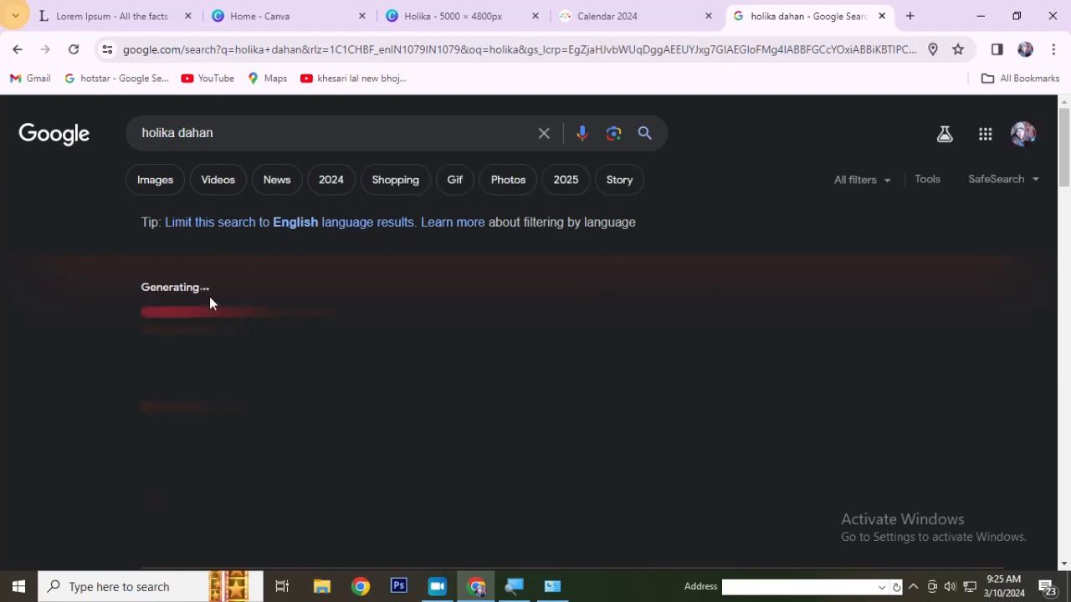
click(165, 179)
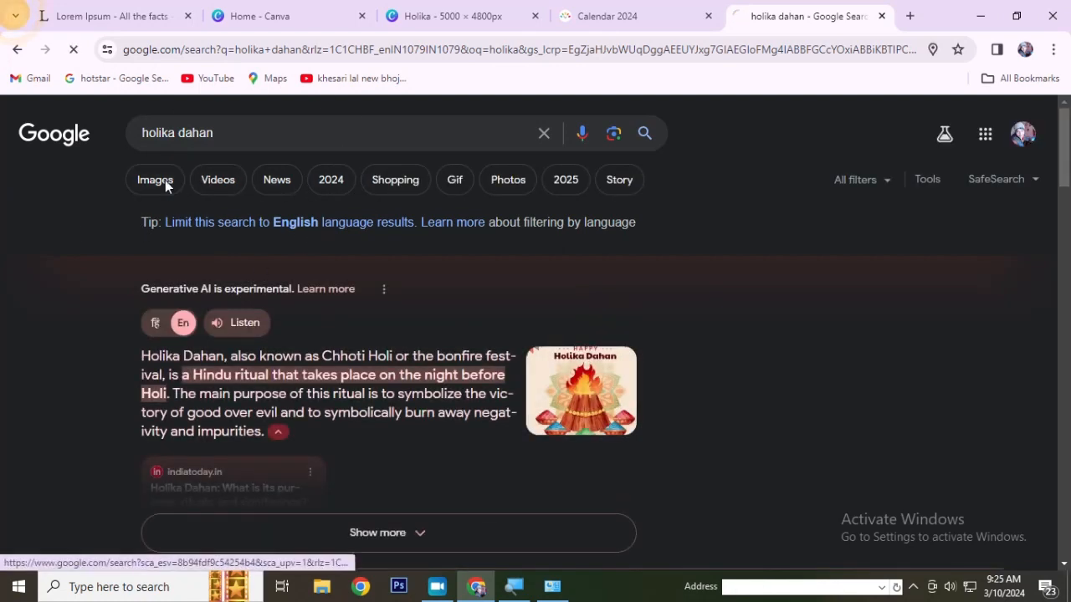
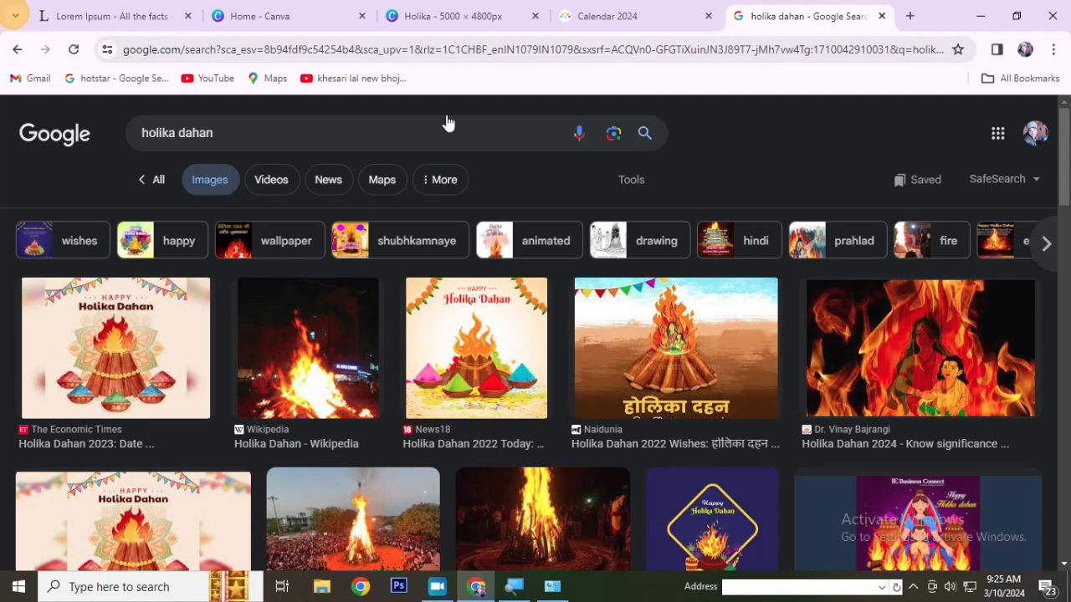
Return to the Holika design in Canva and review the layouts of both pages.
click(423, 13)
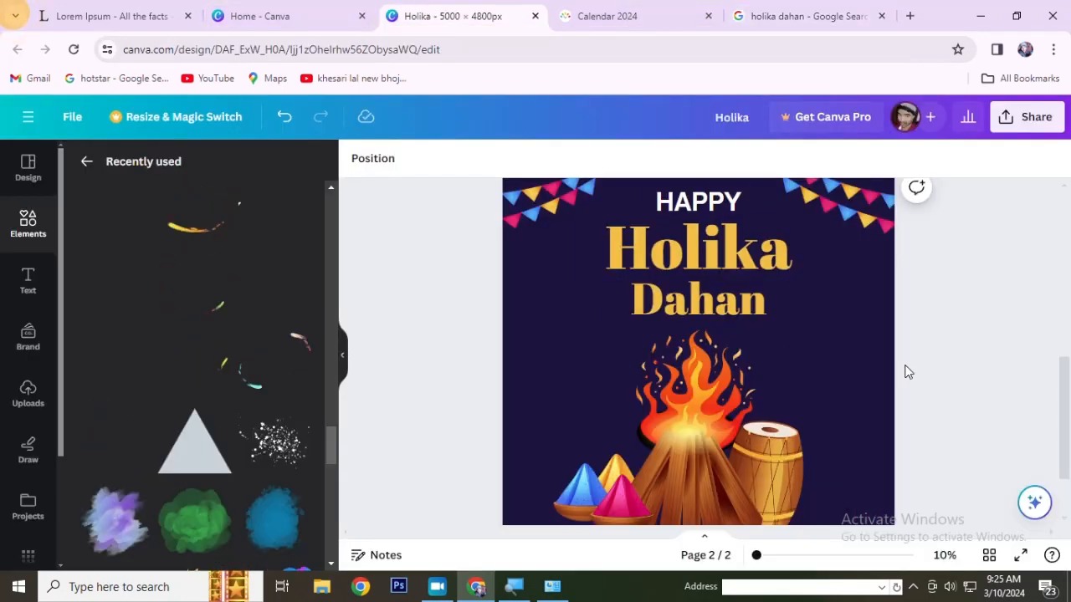
scroll(947, 348, down, 2)
scroll(948, 339, up, 5)
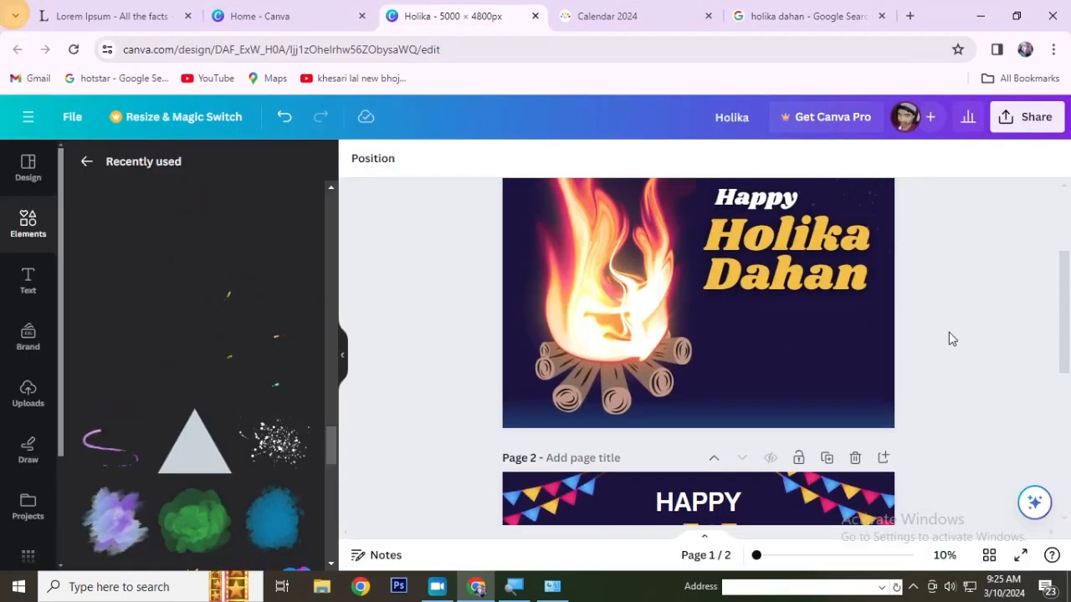
scroll(949, 339, up, 2)
scroll(948, 336, down, 2)
scroll(595, 316, up, 1)
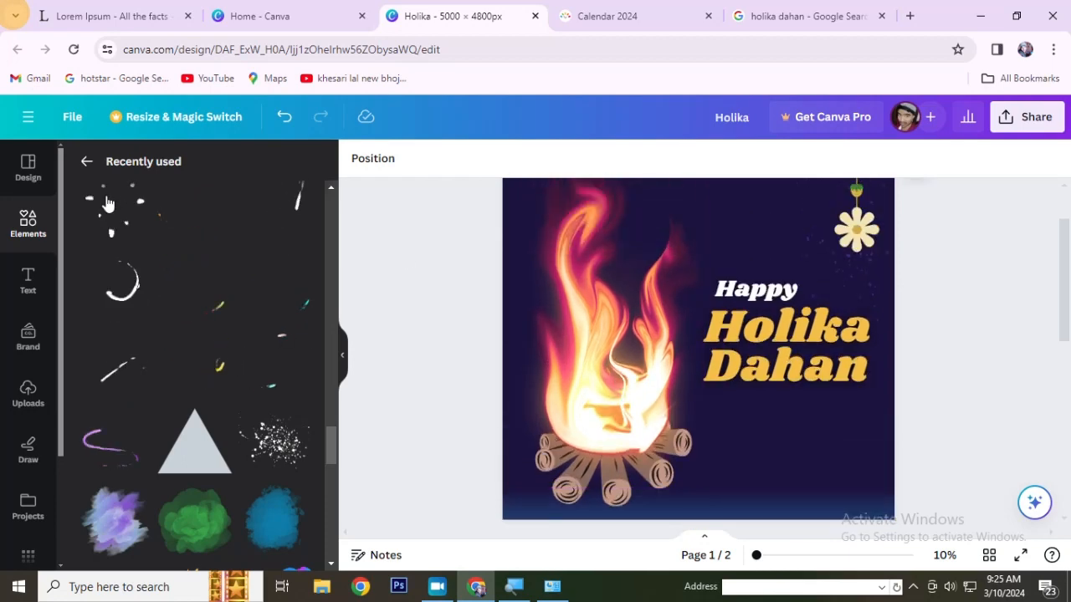
Try the bonfire with colour powder bowls graphic below the title, and delete it from the page.
click(27, 180)
click(26, 222)
scroll(251, 435, down, 2)
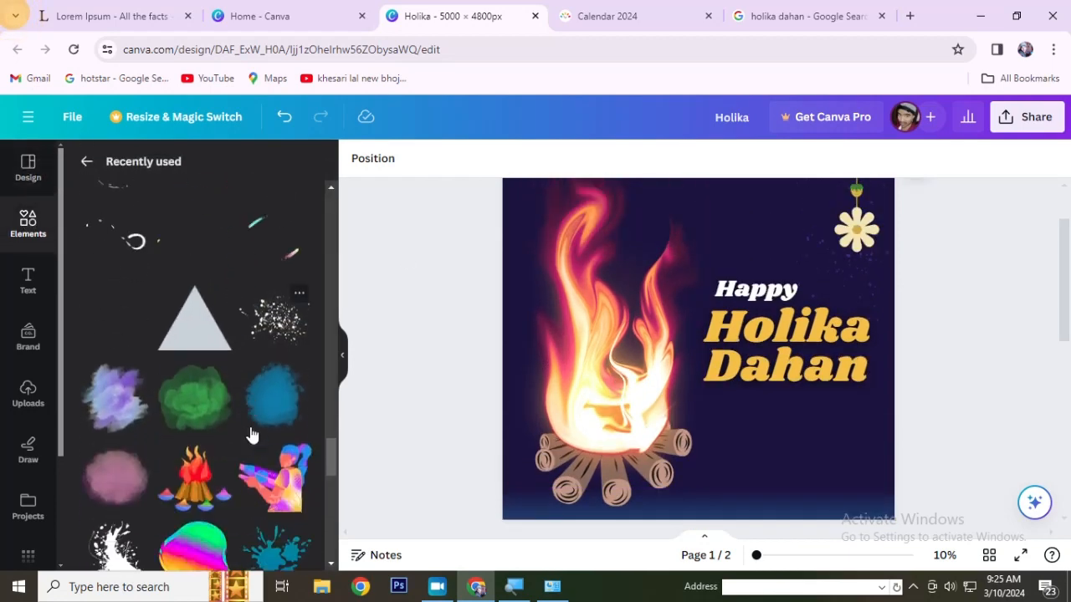
scroll(251, 434, down, 3)
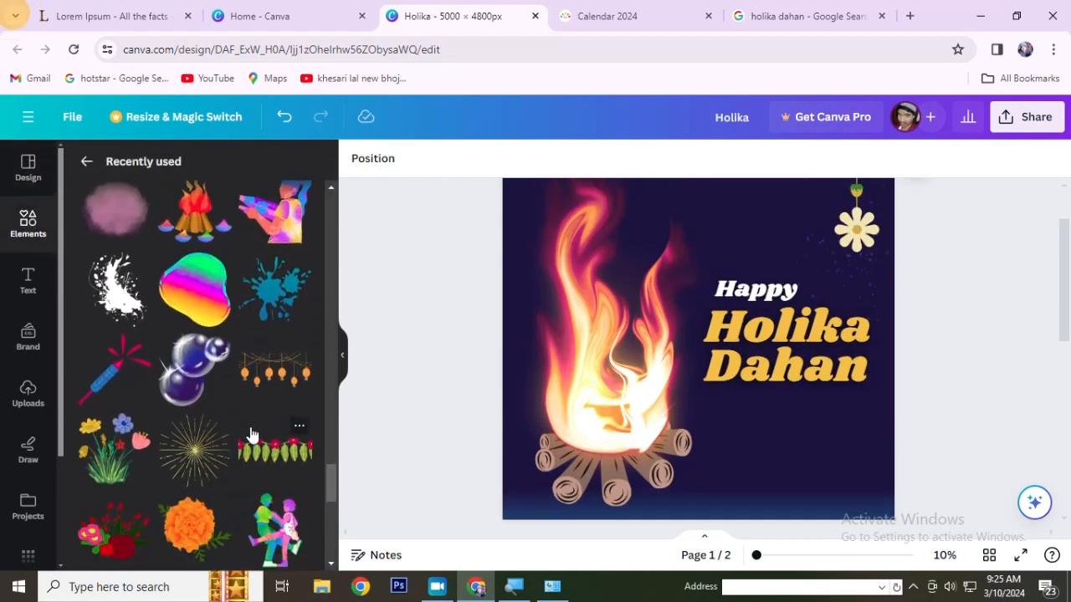
click(196, 232)
drag(710, 398, 759, 438)
key(Delete)
Try a reduced graphic of a figure dancing beside a bonfire on page 1, and delete it from the page.
scroll(168, 454, down, 3)
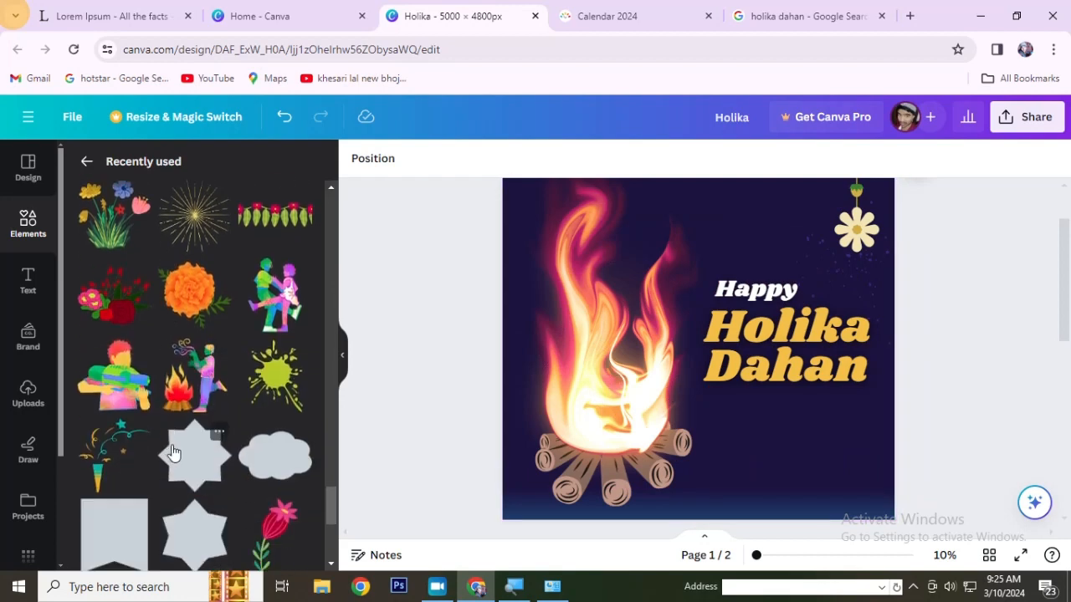
click(178, 393)
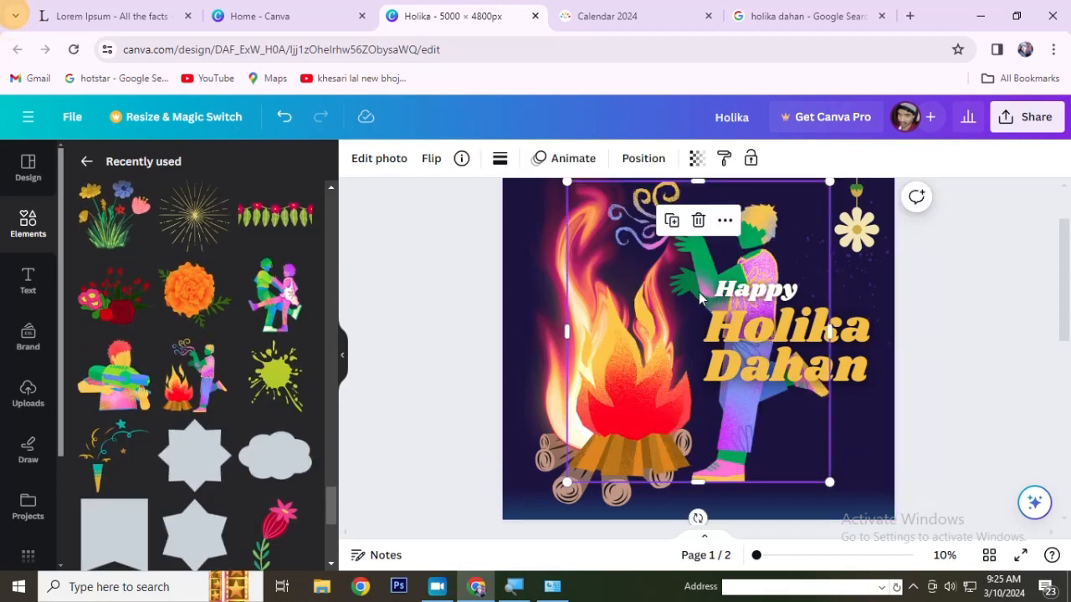
drag(563, 183, 613, 235)
click(956, 387)
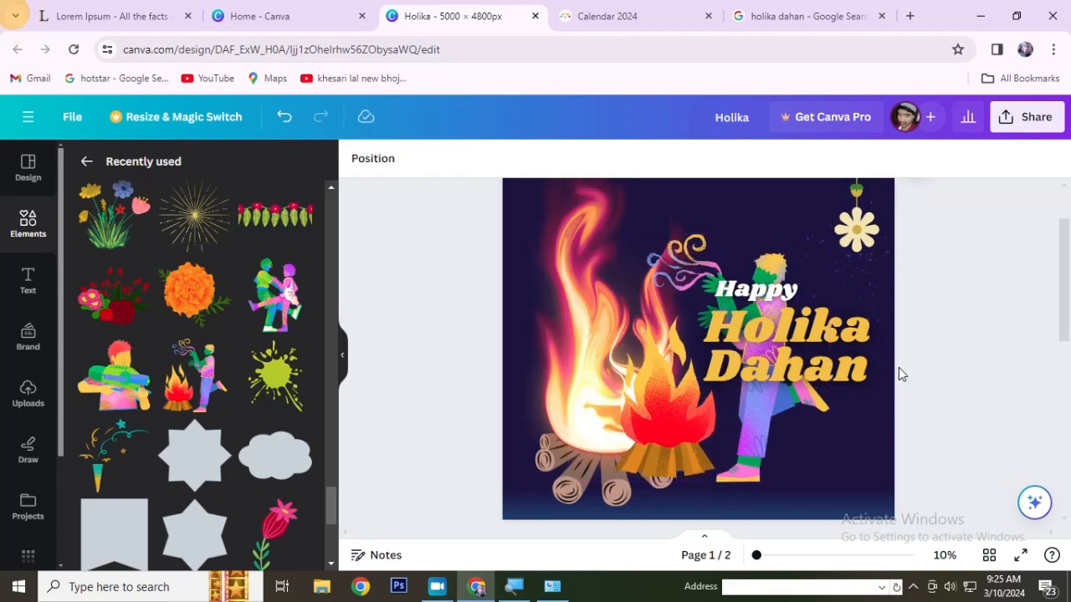
scroll(899, 367, down, 5)
scroll(763, 373, up, 5)
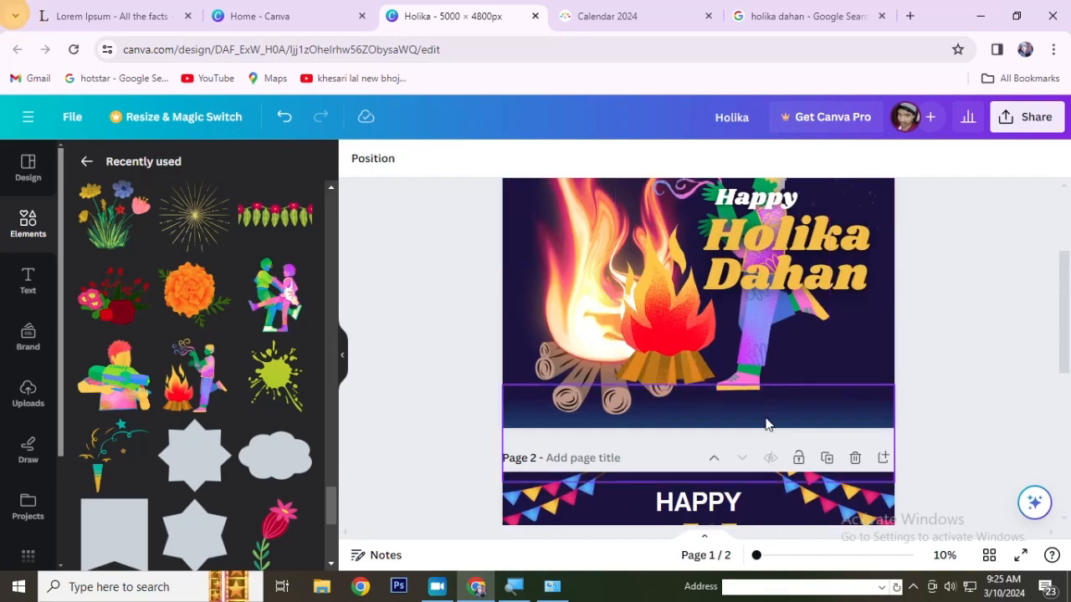
click(764, 359)
key(Delete)
scroll(767, 362, down, 1)
scroll(768, 362, up, 1)
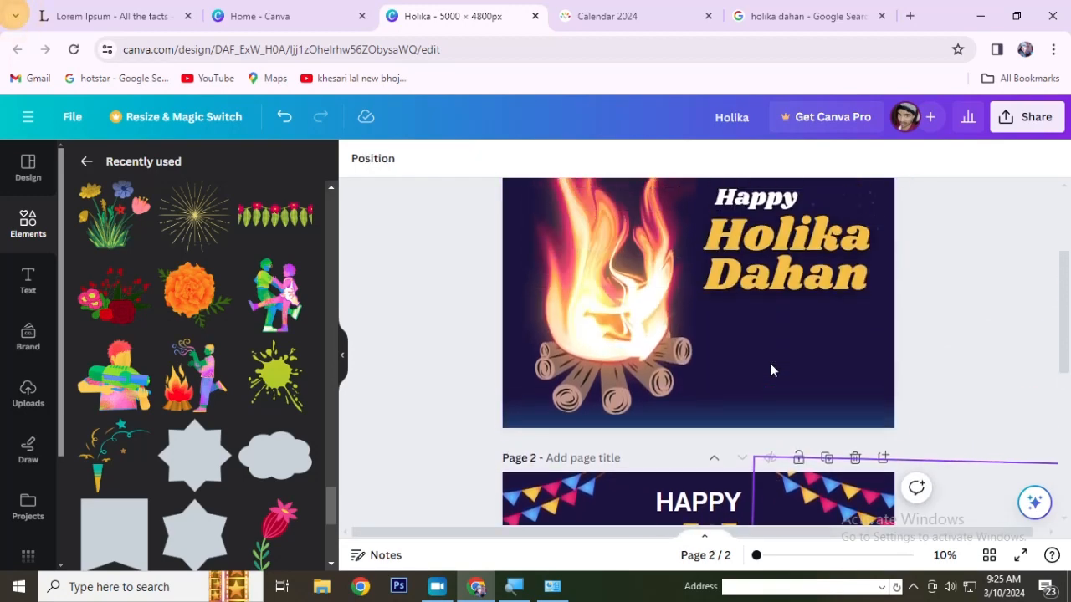
Add the green paint splash graphic to page 1 and place it in the lower-right corner below the title.
click(269, 389)
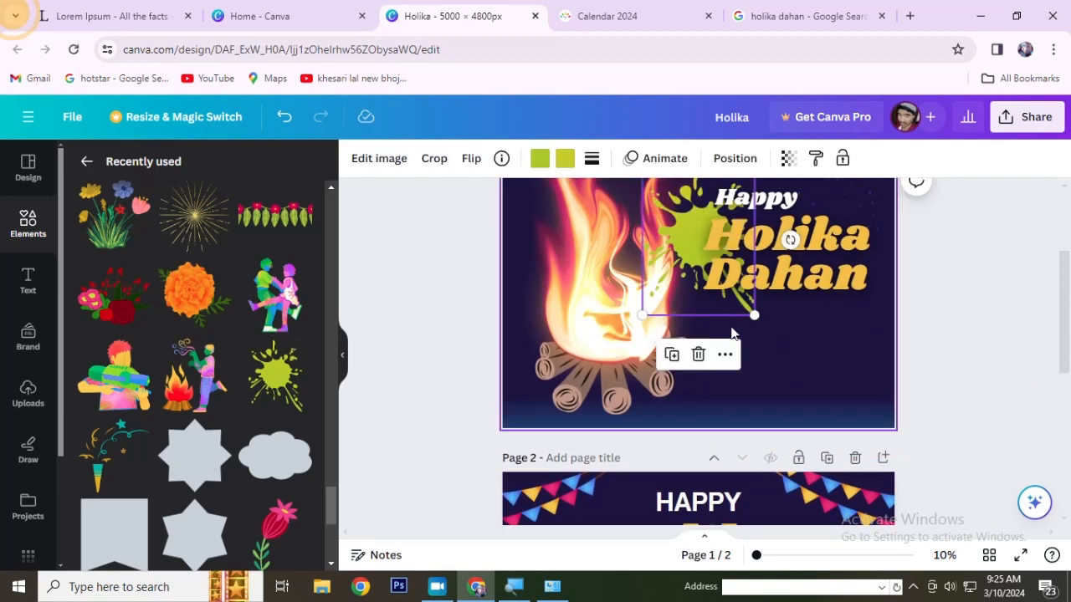
drag(707, 318, 806, 372)
click(961, 325)
Add the colour powder pots graphic to page 1, reduce it, and place it below the title between the bonfire and the splash.
scroll(193, 368, up, 3)
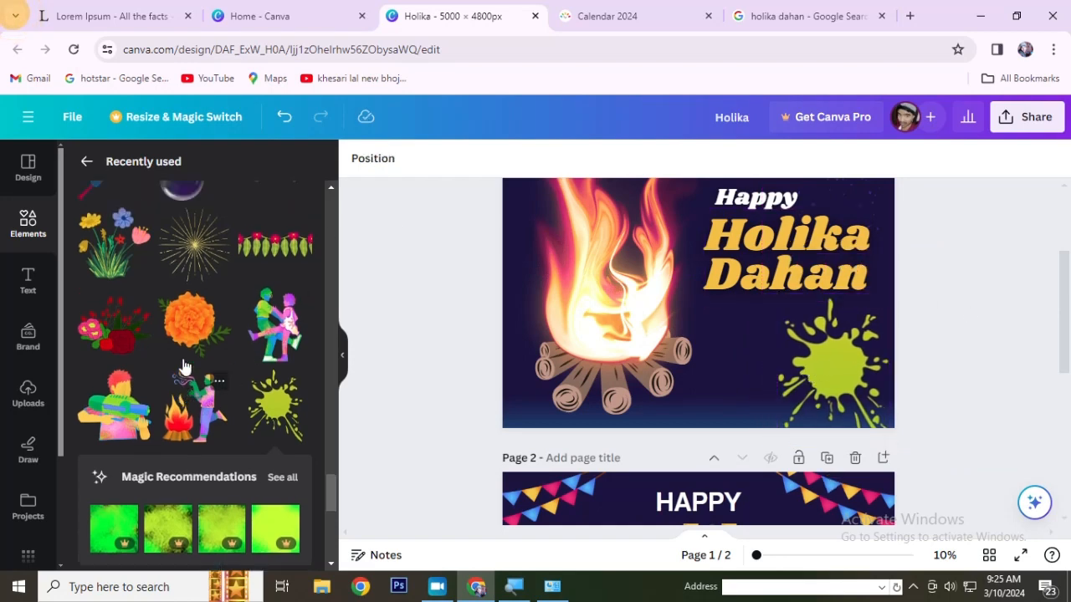
scroll(245, 431, up, 3)
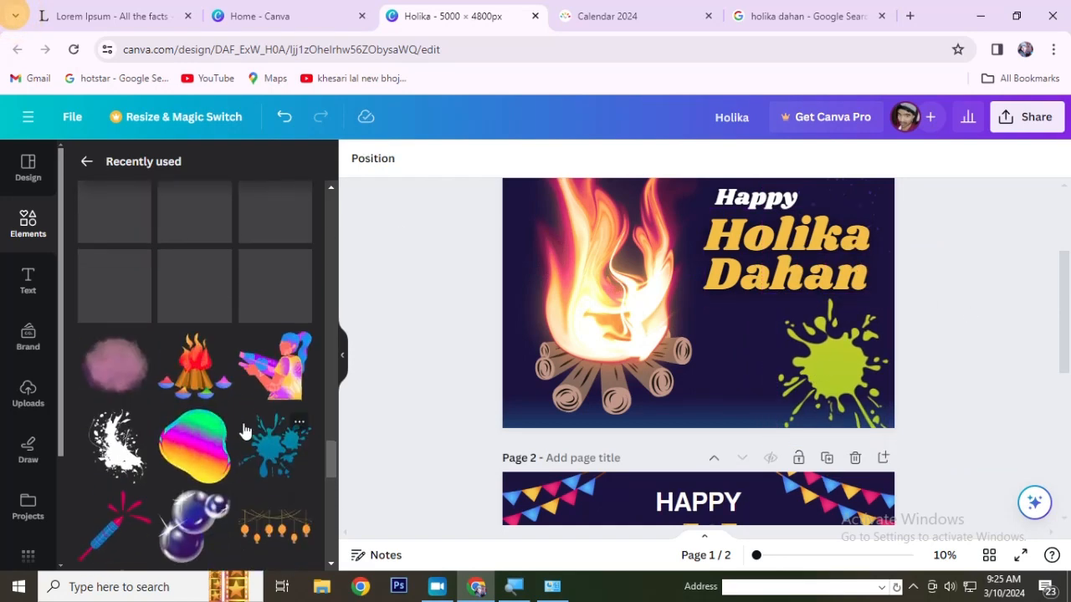
scroll(243, 431, down, 8)
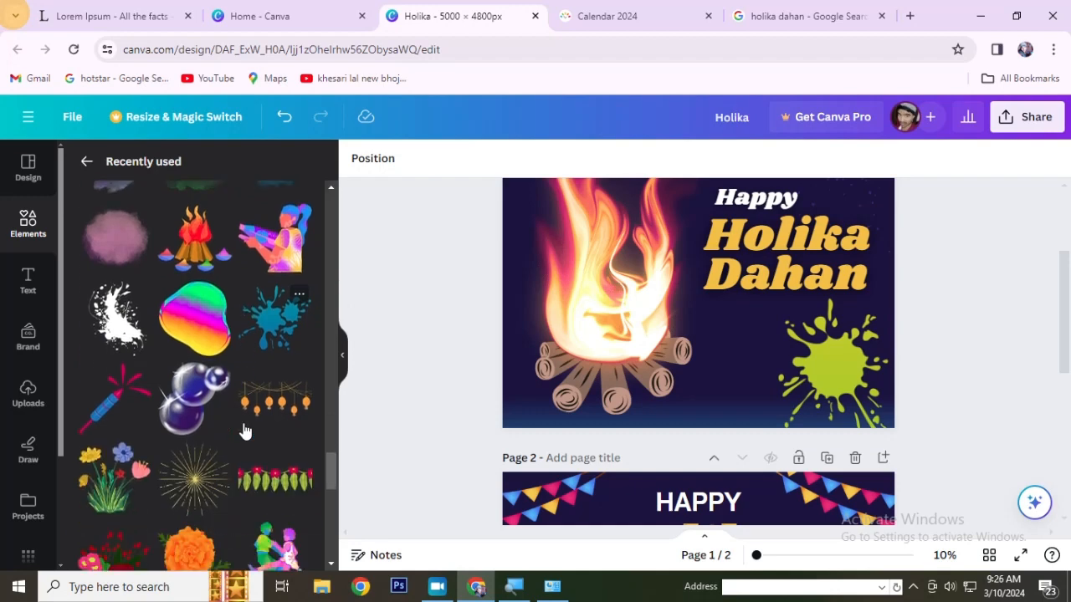
scroll(244, 431, down, 10)
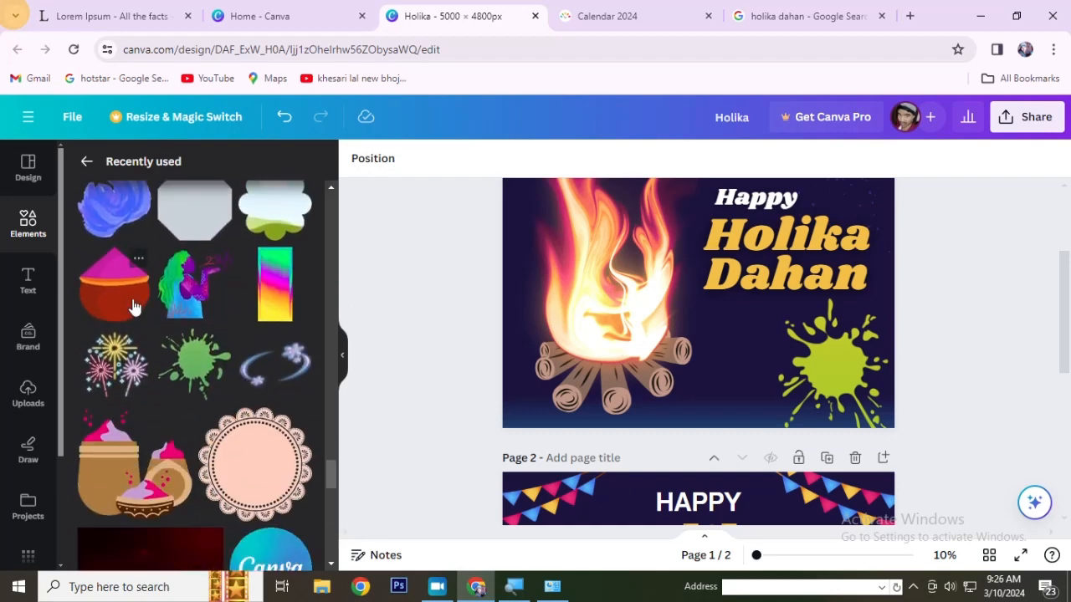
click(139, 484)
drag(641, 269, 670, 399)
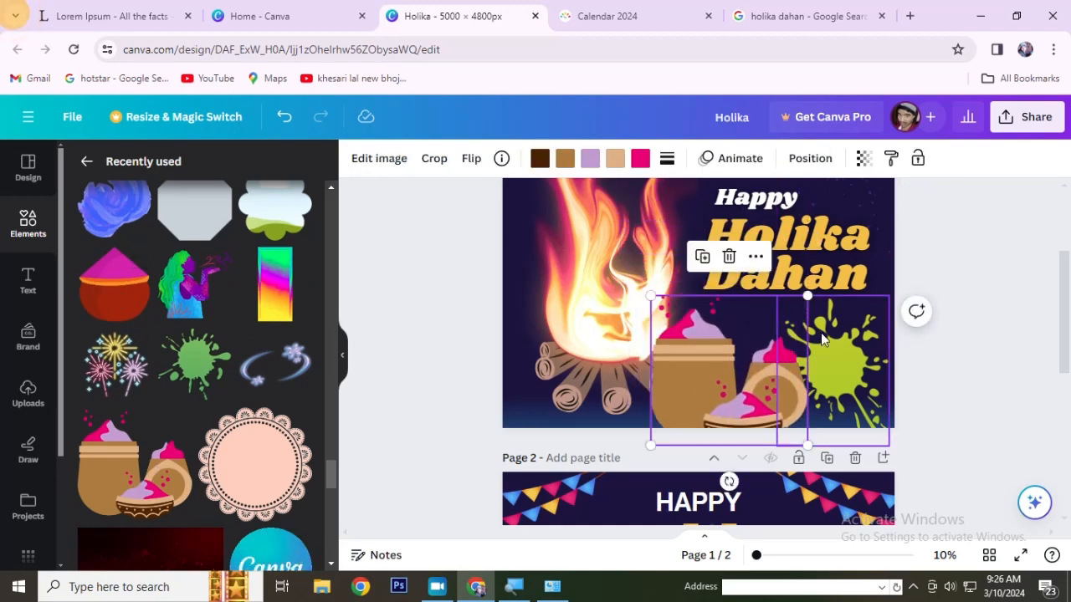
drag(807, 296, 769, 322)
drag(675, 400, 711, 358)
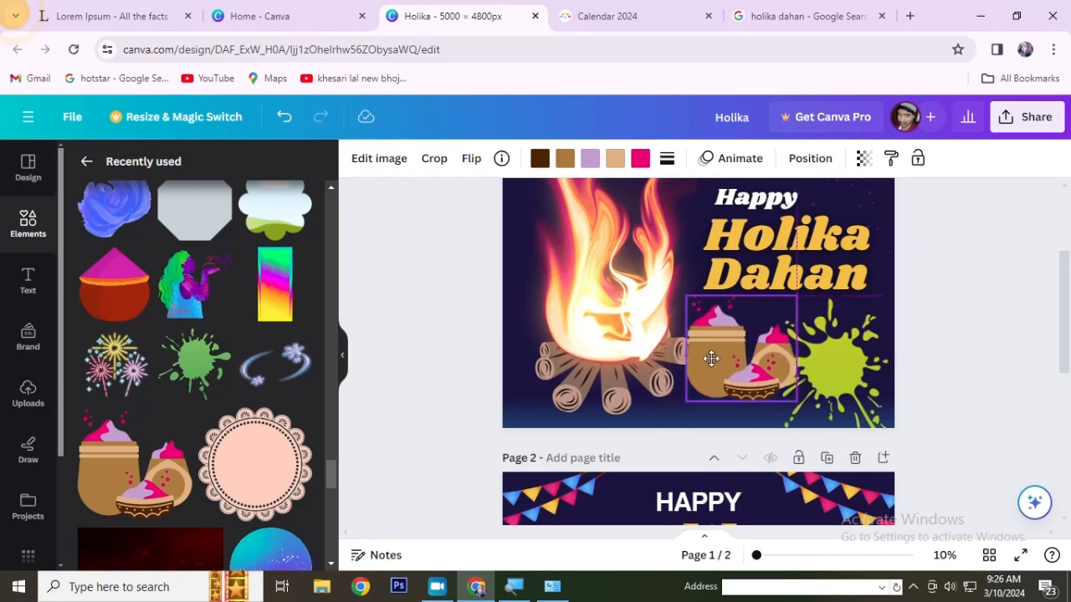
Browse the recently used elements for further decorations to suit the page 1 design.
scroll(181, 369, down, 5)
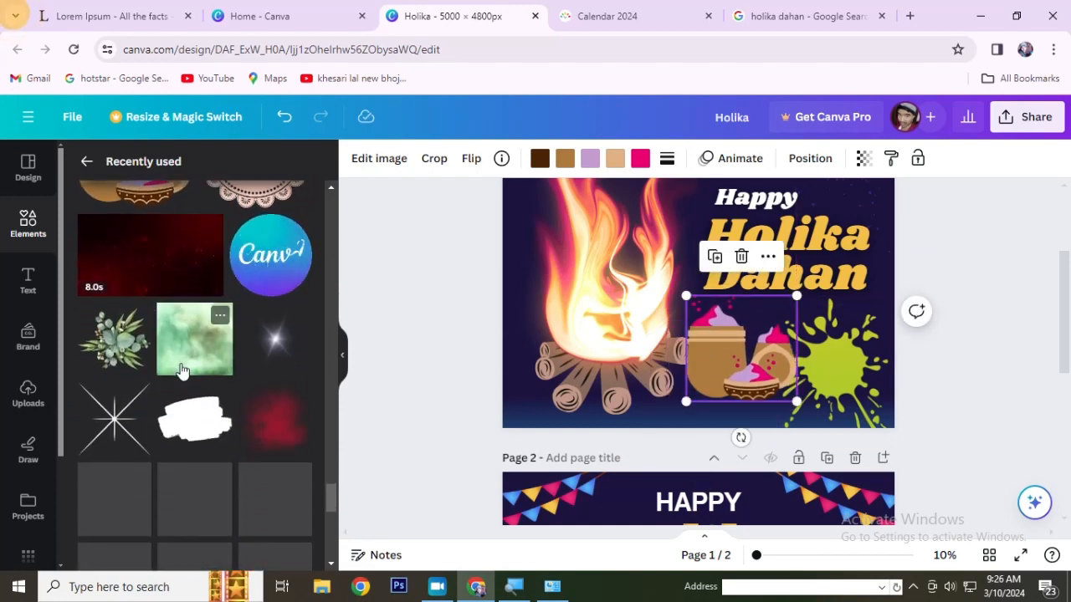
scroll(181, 369, down, 2)
scroll(180, 368, down, 8)
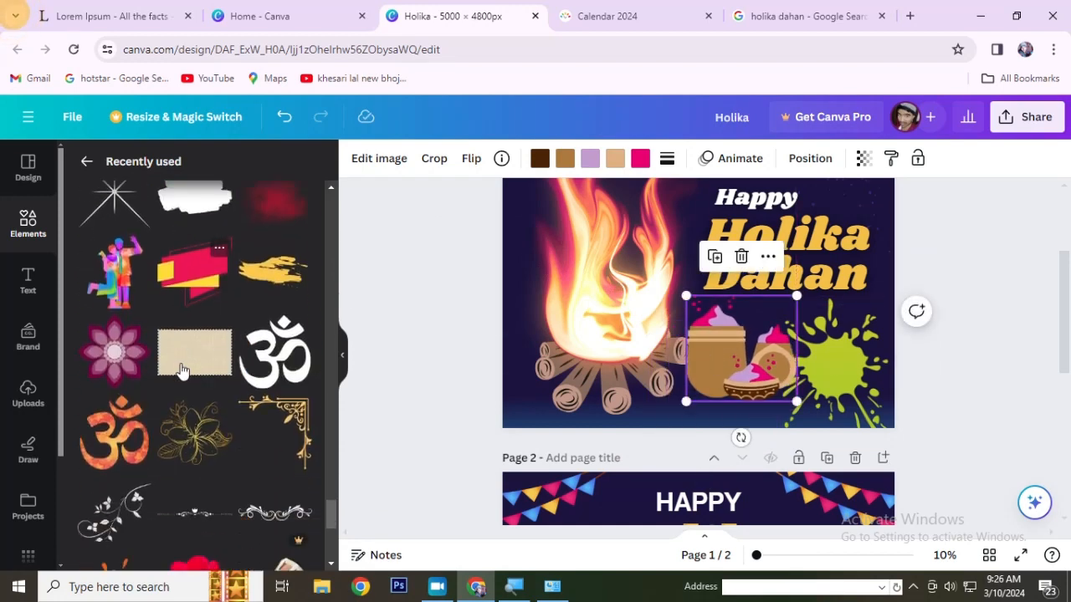
scroll(181, 368, down, 1)
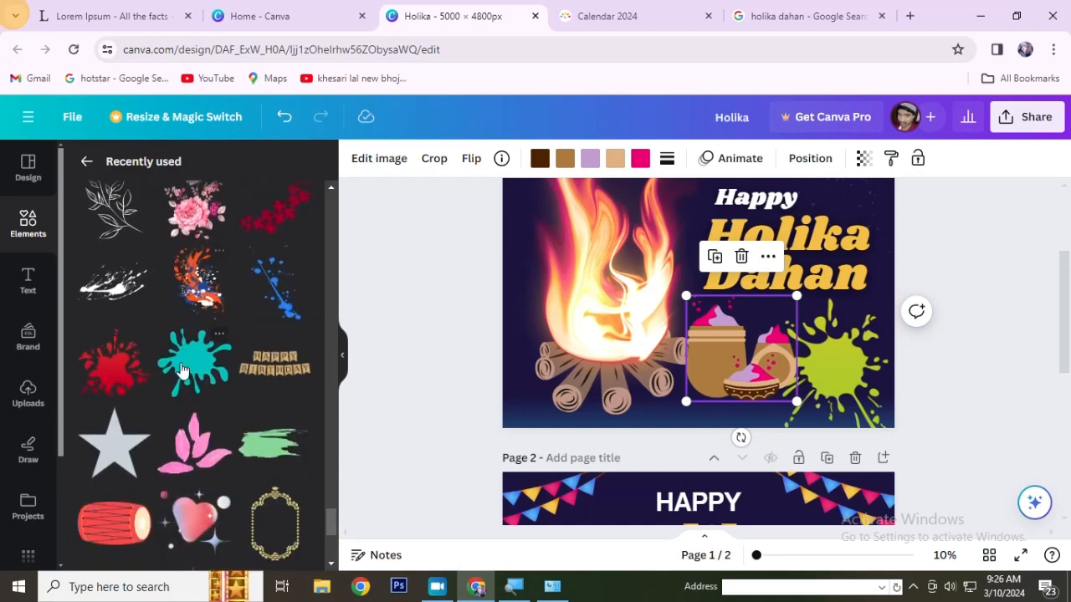
scroll(181, 369, down, 7)
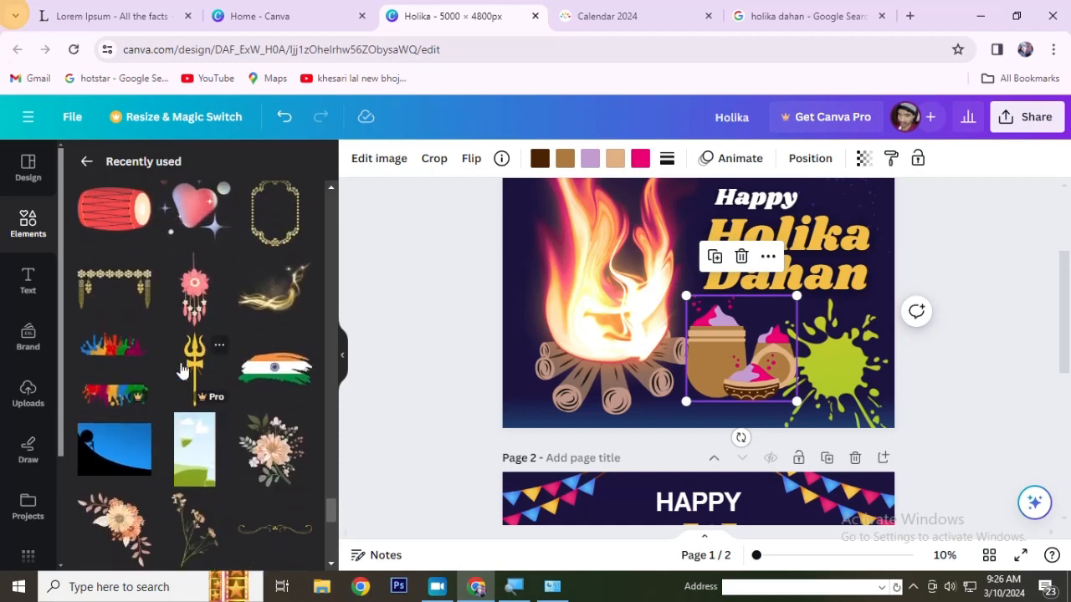
scroll(181, 369, down, 2)
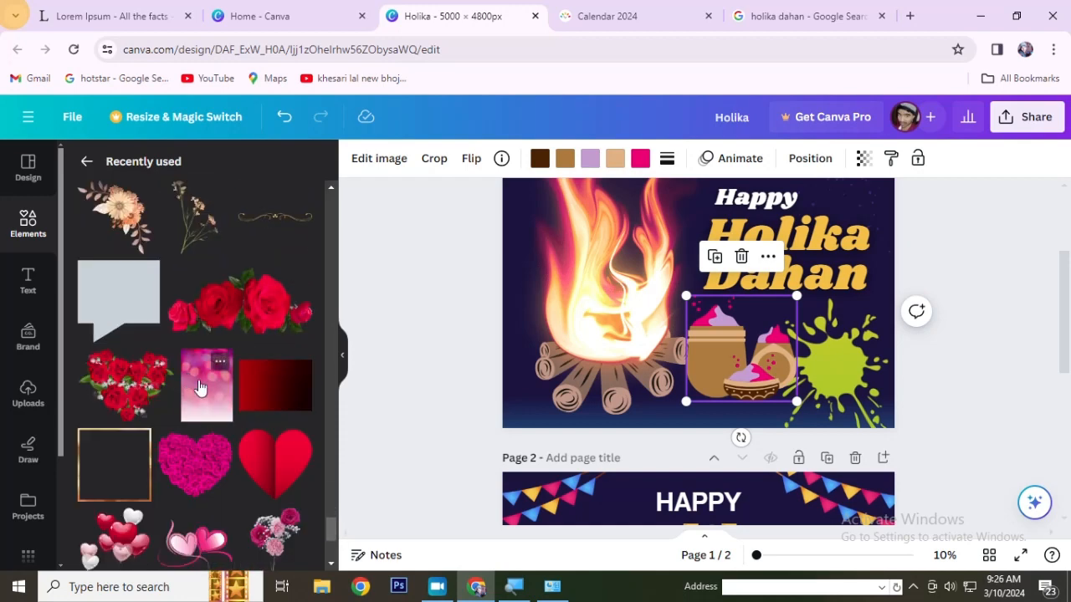
scroll(214, 402, up, 5)
click(998, 296)
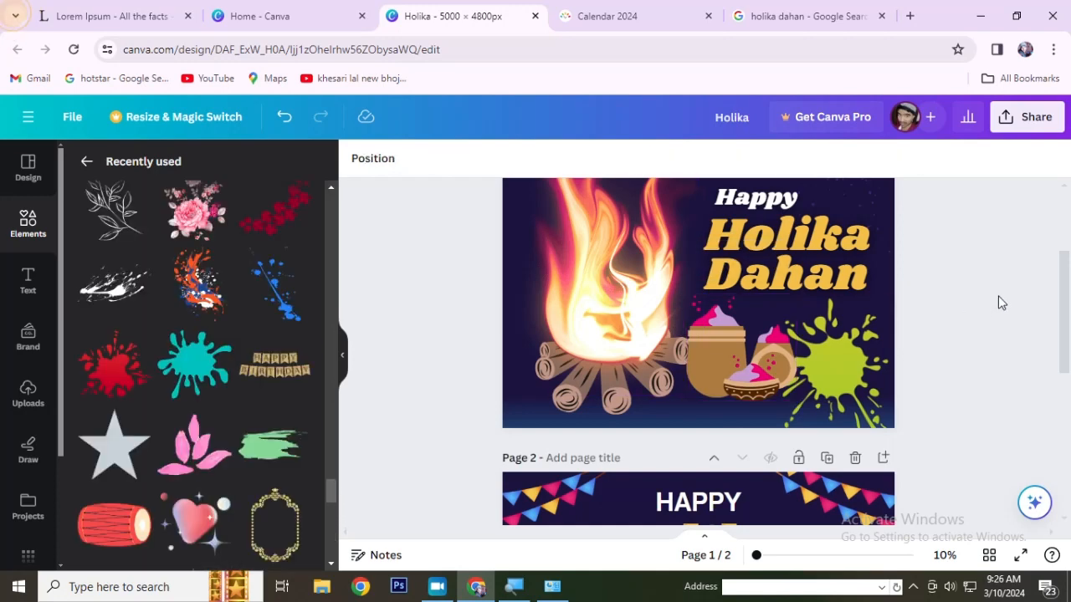
scroll(1001, 302, up, 1)
scroll(1001, 302, down, 2)
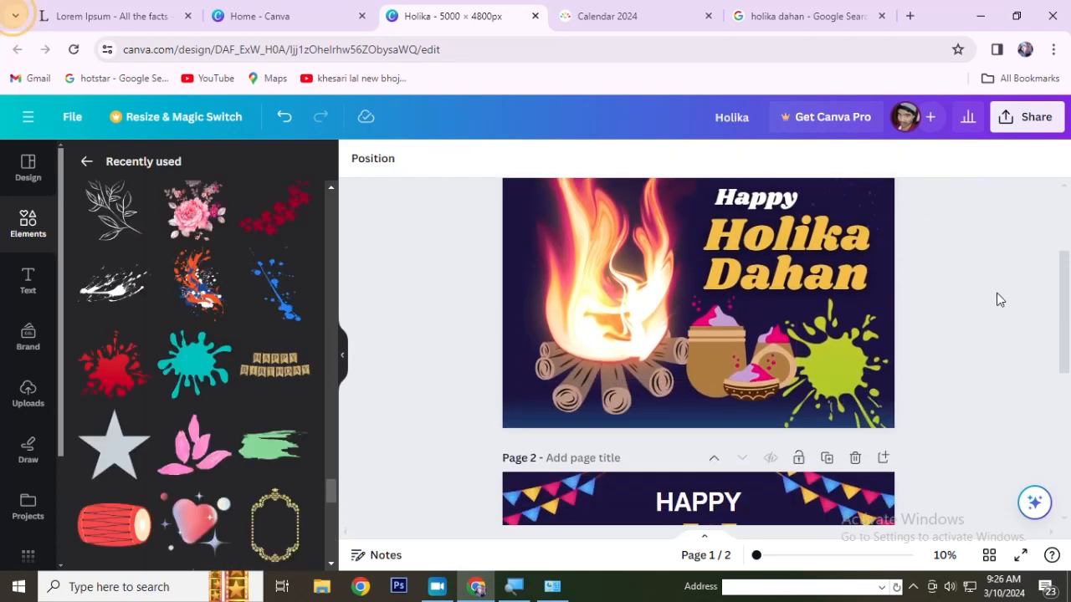
Shift the green splash to page 1's right edge and move the powder pots slightly right, away from the bonfire logs.
drag(827, 385, 881, 392)
click(965, 361)
drag(750, 353, 763, 354)
click(1017, 281)
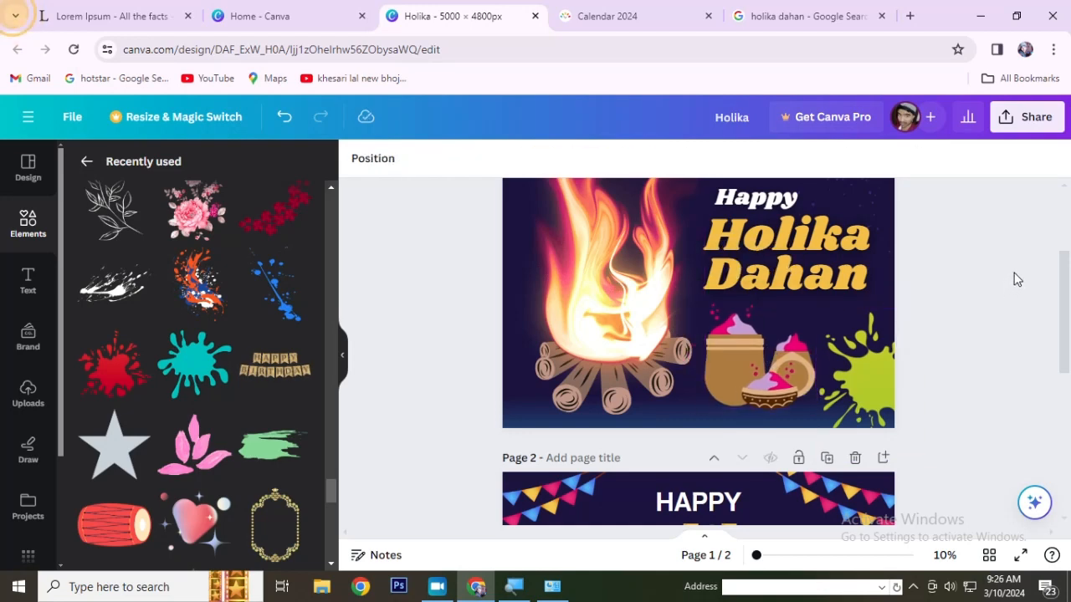
Move the green splash up above the title on page 1, beside the hanging flower.
scroll(1017, 279, up, 2)
scroll(1017, 279, down, 3)
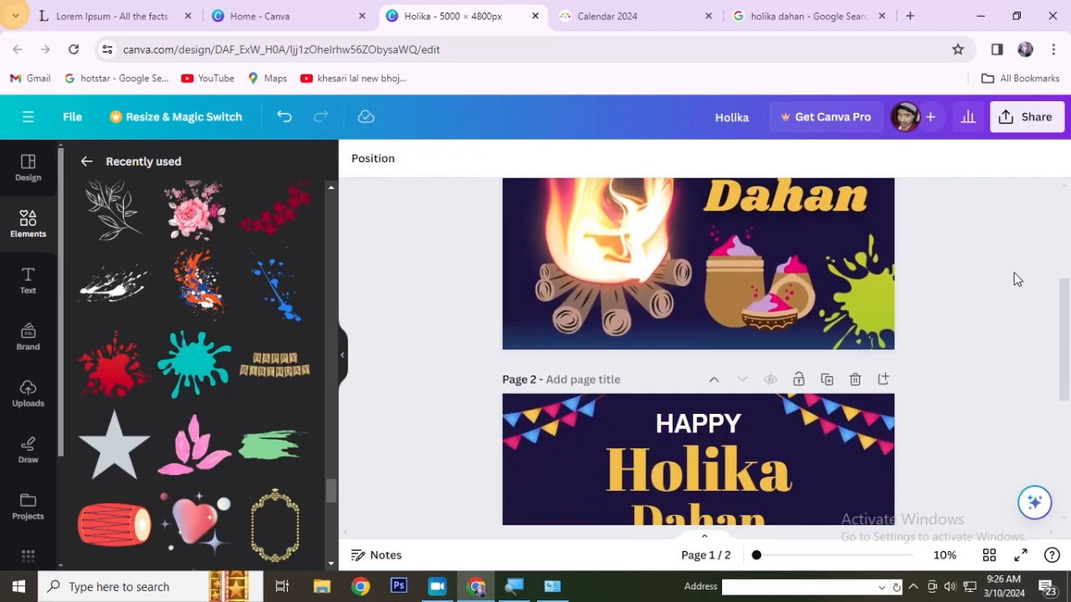
scroll(1008, 291, up, 2)
drag(877, 456, 756, 176)
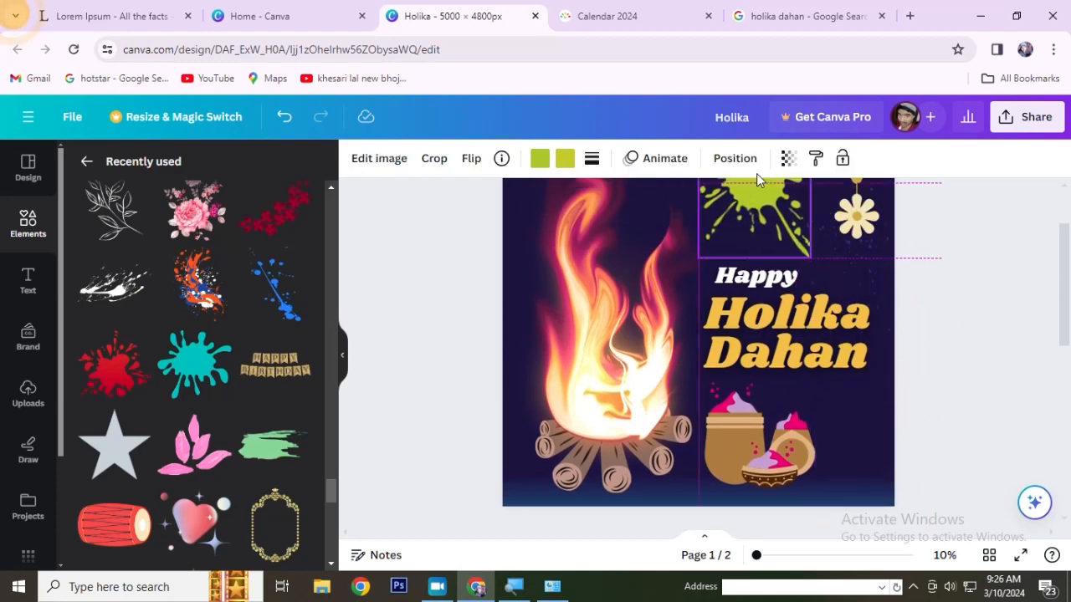
click(984, 349)
Move the powder pots further right so they sit centred below the Holika Dahan title.
scroll(984, 341, down, 2)
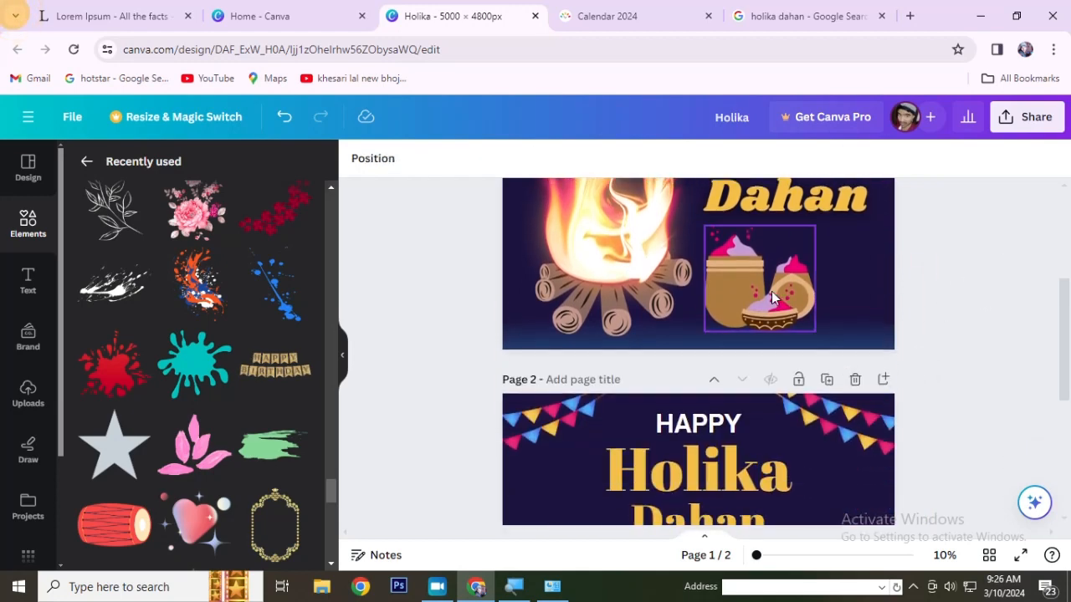
drag(770, 293, 805, 295)
click(986, 283)
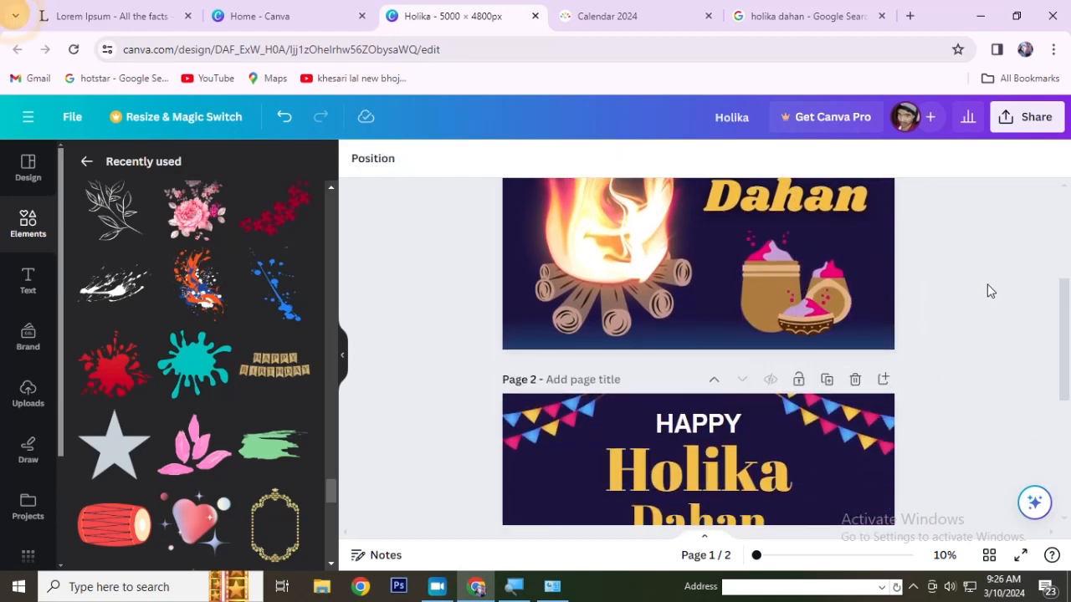
Add a third page, paste the figure dancing beside a bonfire onto it, and shift the graphic toward the page's right side.
scroll(988, 288, up, 2)
scroll(988, 290, down, 5)
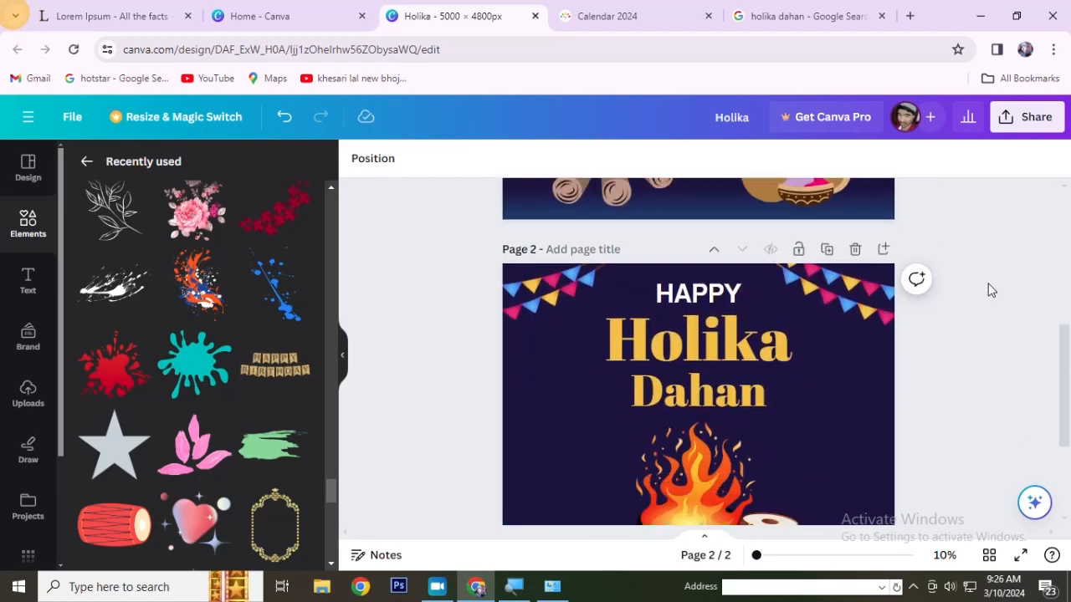
scroll(988, 290, up, 1)
scroll(988, 283, down, 2)
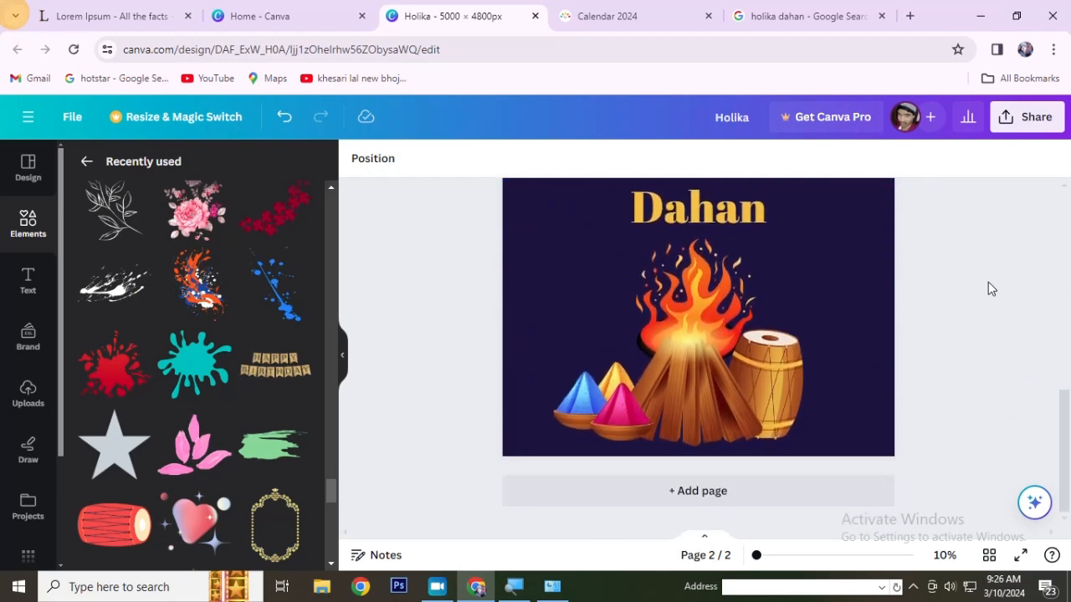
click(703, 500)
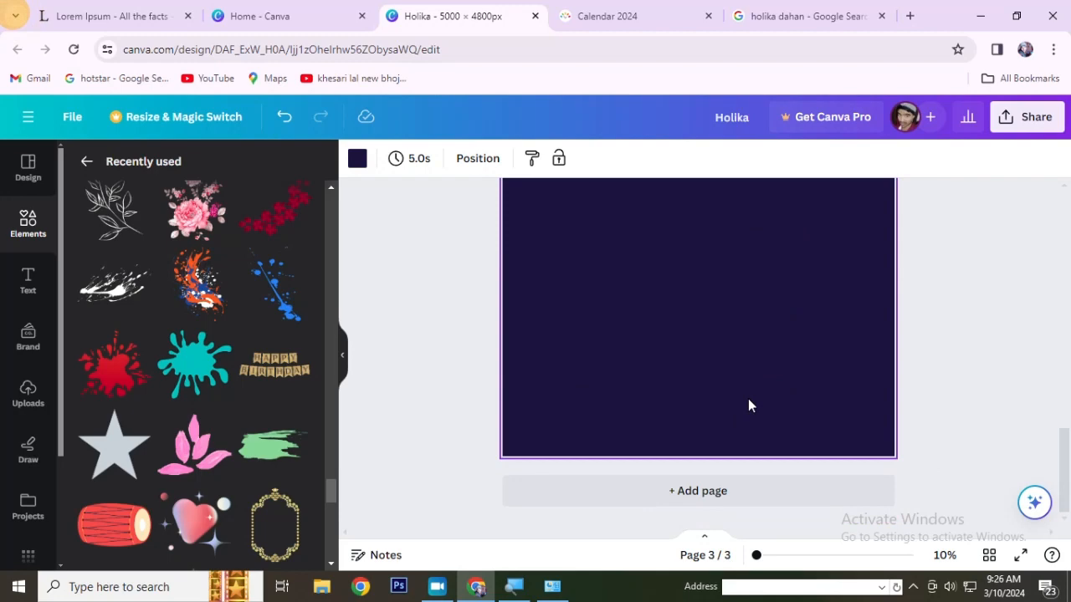
click(434, 270)
key(ctrl+v)
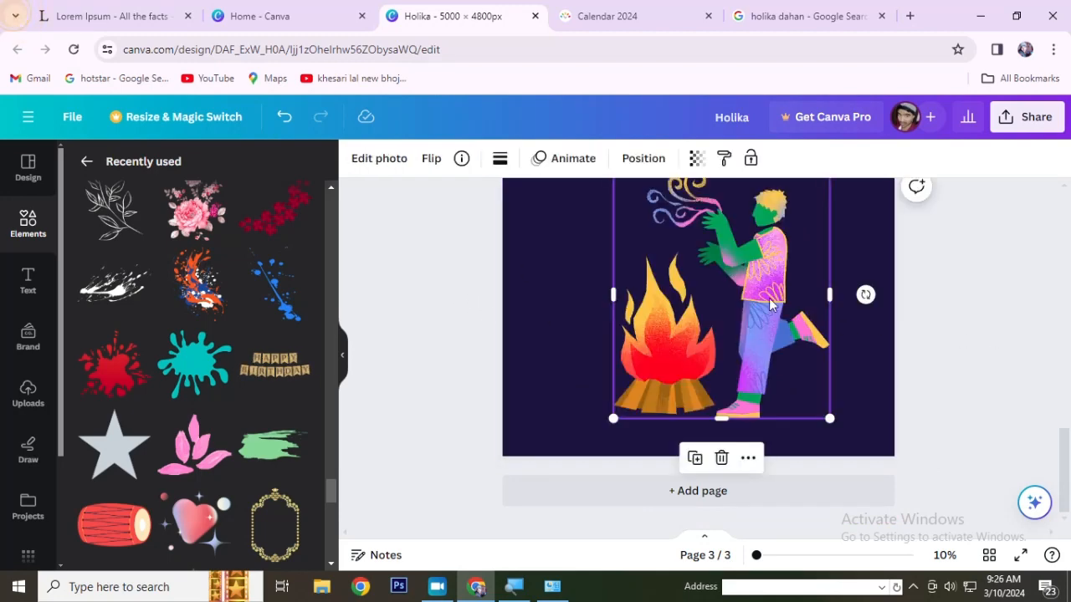
drag(770, 305, 818, 320)
Review the page 2 layout and add a blank fourth page after page 3.
scroll(993, 272, up, 6)
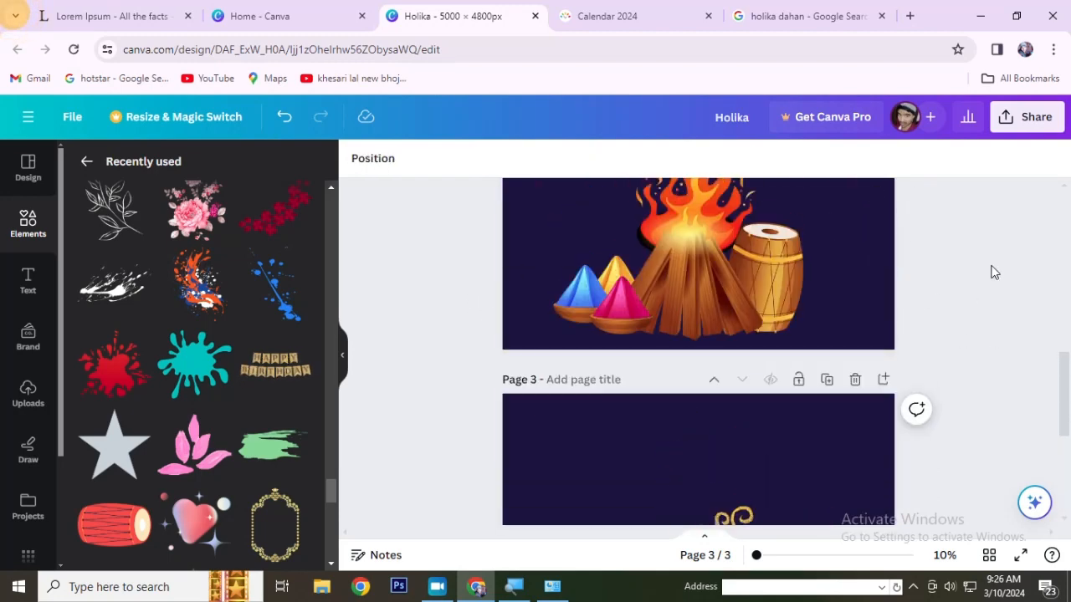
scroll(710, 317, down, 2)
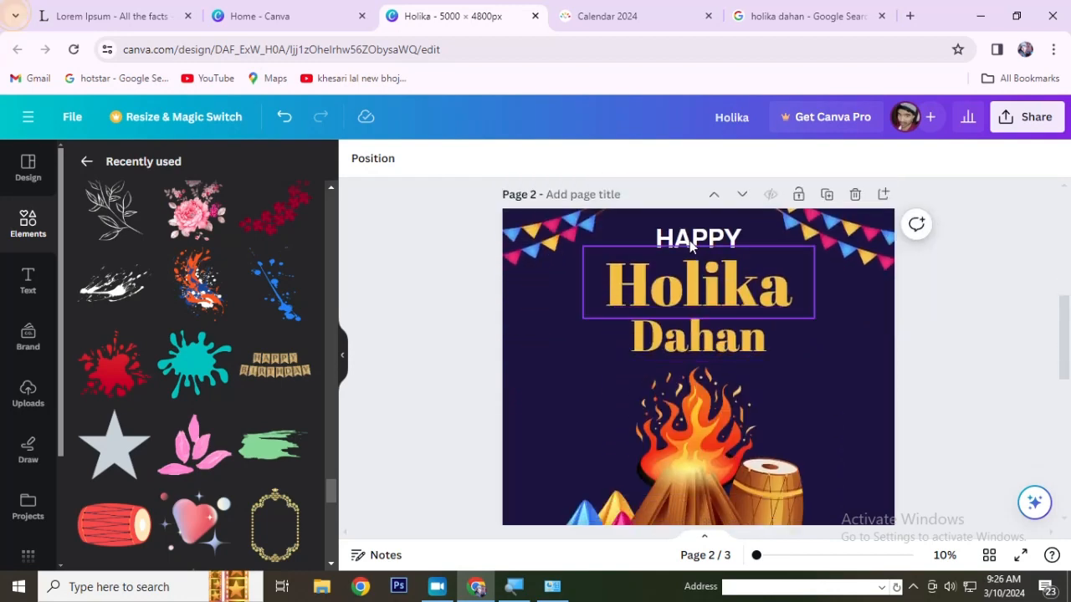
click(689, 240)
click(1039, 335)
scroll(851, 338, down, 1)
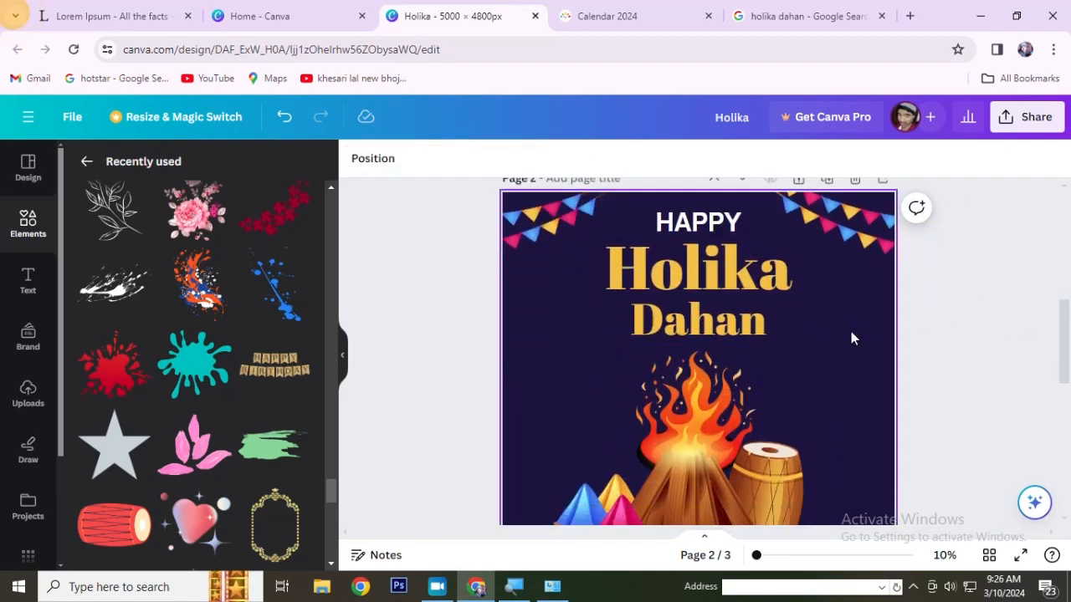
scroll(851, 334, down, 5)
click(687, 491)
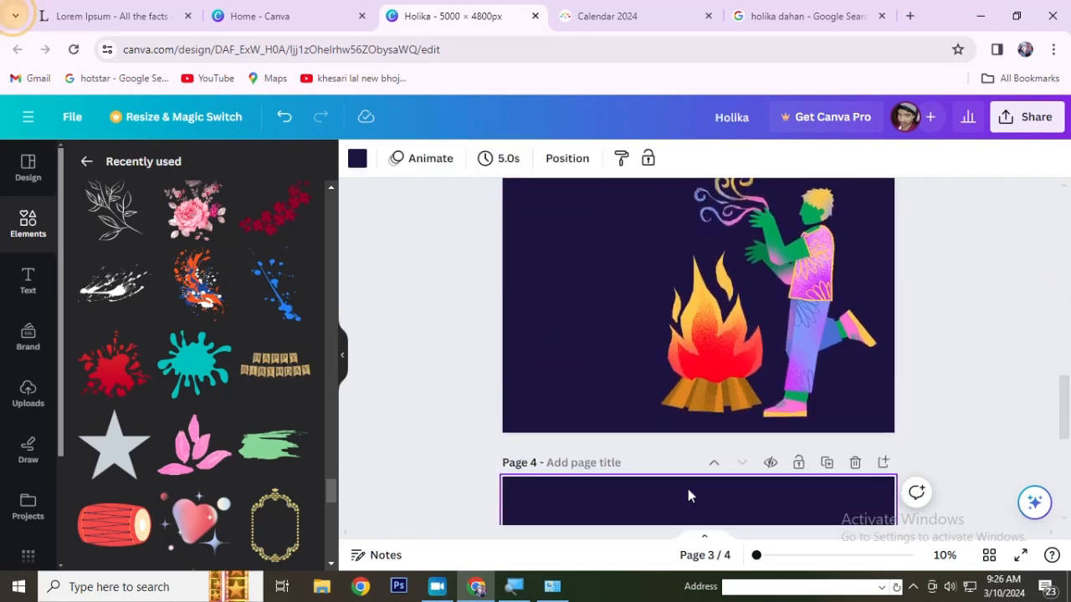
Browse the Indian-themed design templates and apply the Maroon Vibrant Indian Food Restaurant Promotion Instagram Post template to page 4.
click(18, 184)
scroll(222, 459, down, 3)
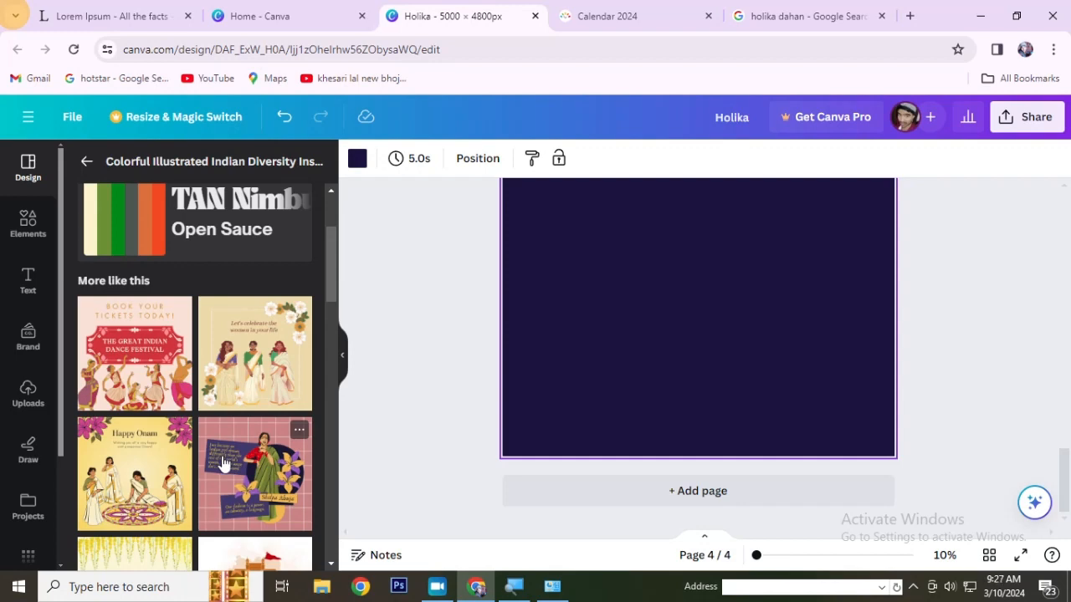
scroll(221, 461, down, 5)
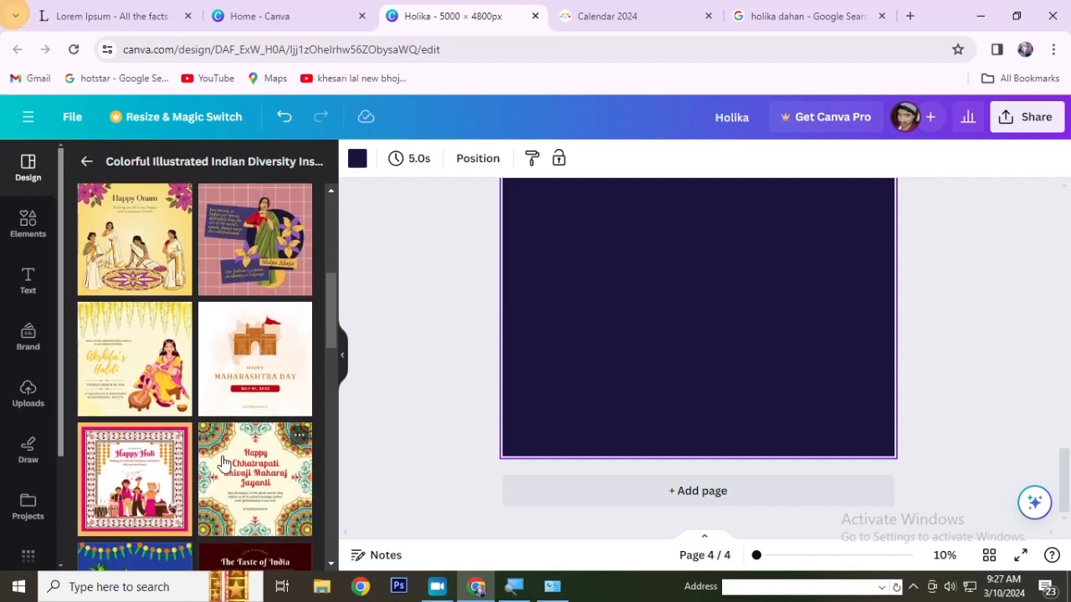
scroll(221, 462, down, 5)
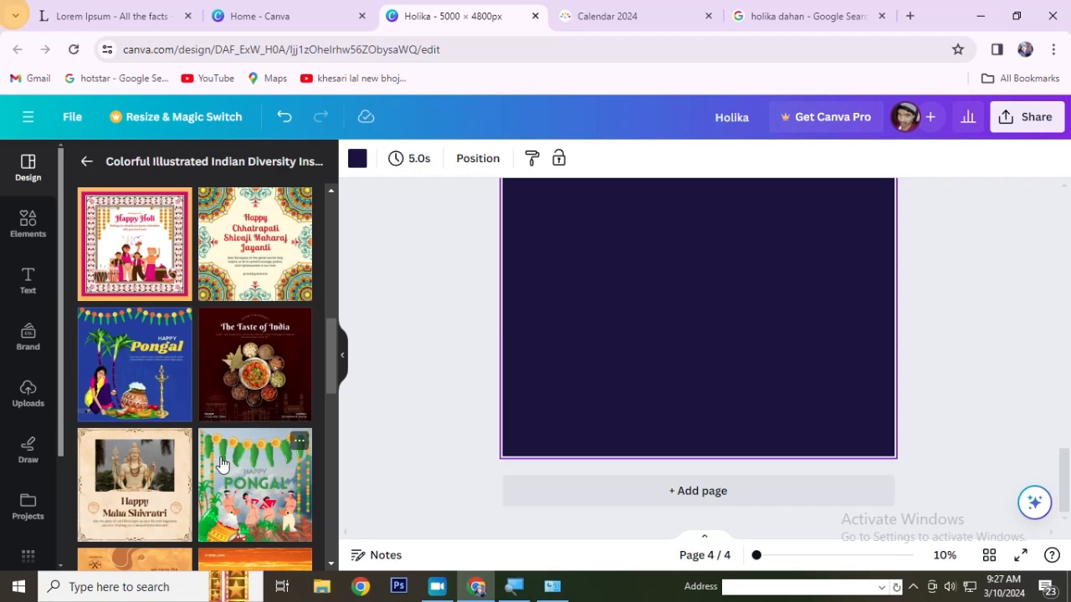
click(229, 373)
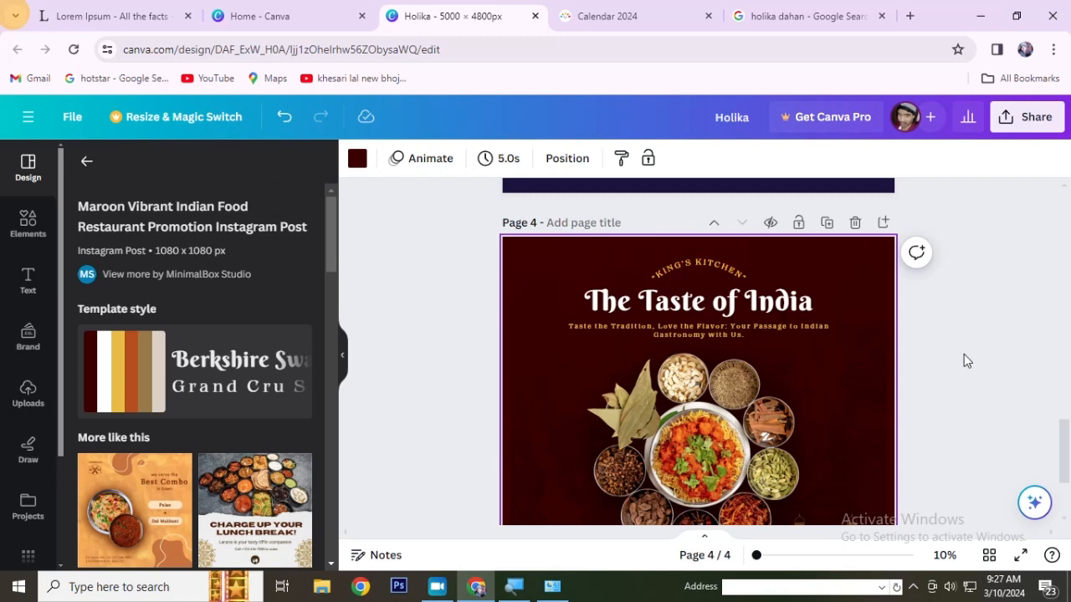
Delete the food and spice bowls photo from the template on page 4.
scroll(964, 354, down, 1)
click(728, 378)
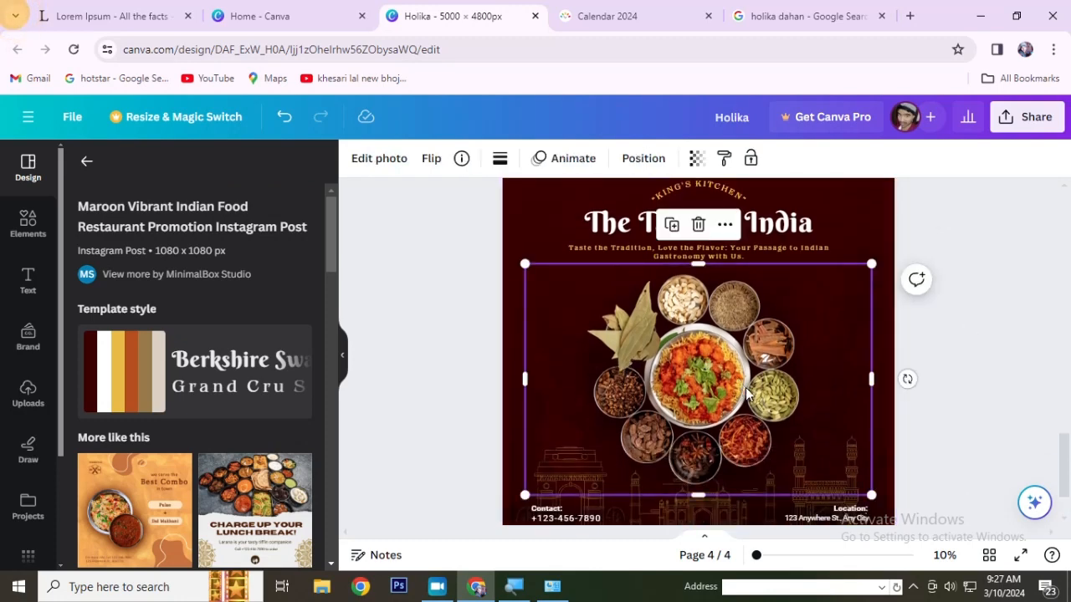
key(Delete)
click(583, 458)
scroll(605, 449, down, 1)
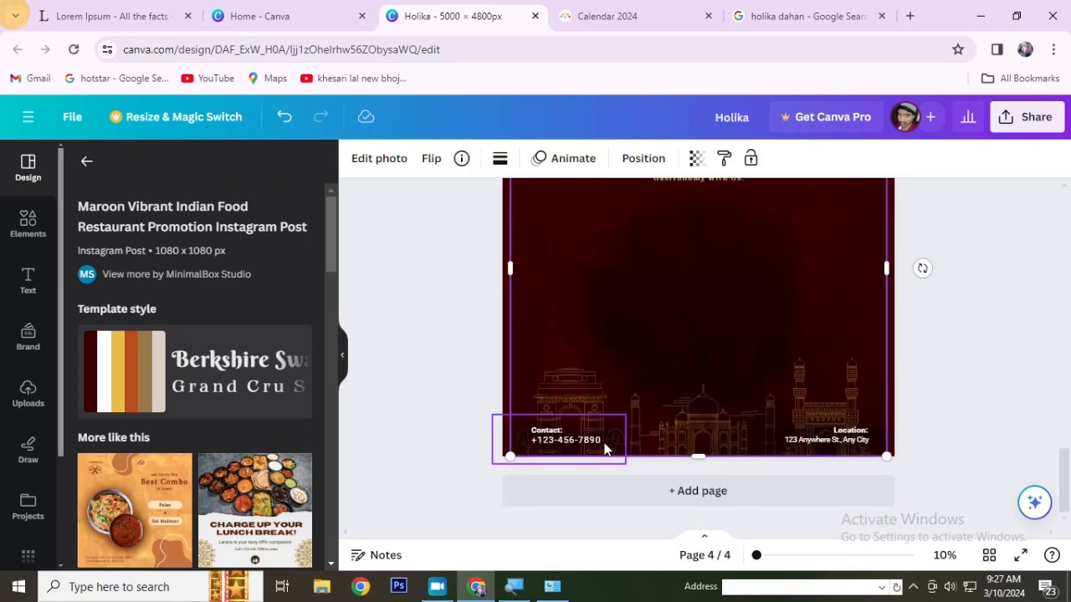
click(726, 464)
scroll(756, 461, up, 2)
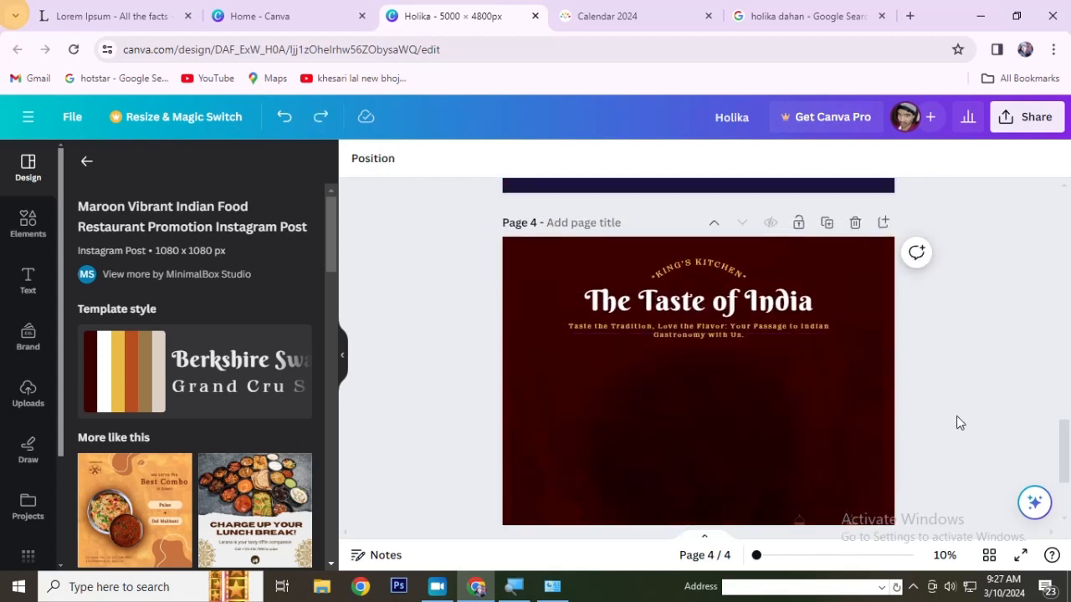
scroll(778, 380, down, 2)
click(747, 397)
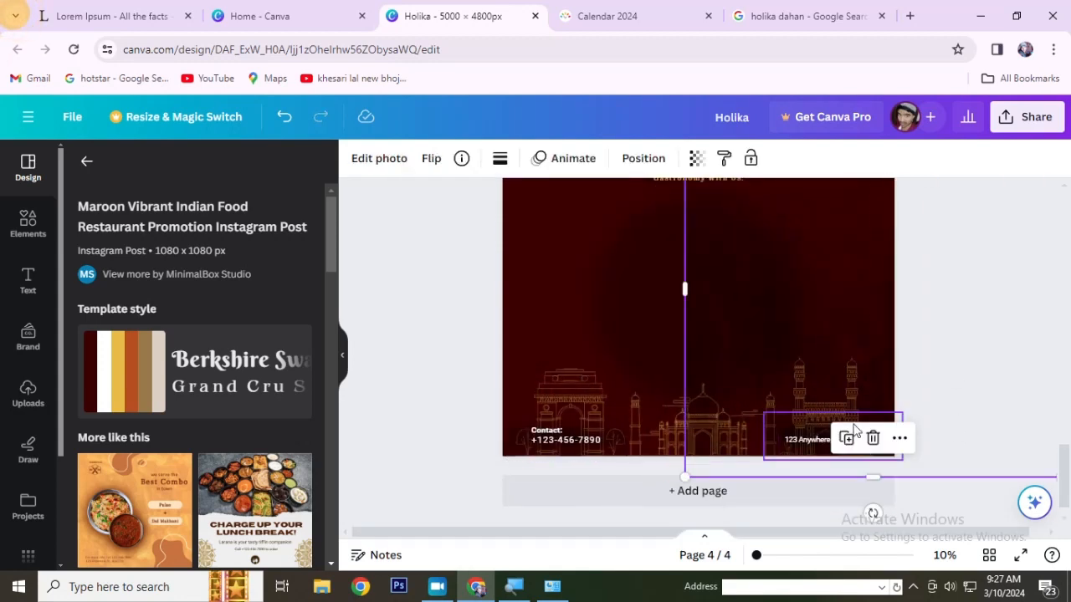
key(ctrl+z)
drag(614, 350, 837, 394)
key(ctrl+z)
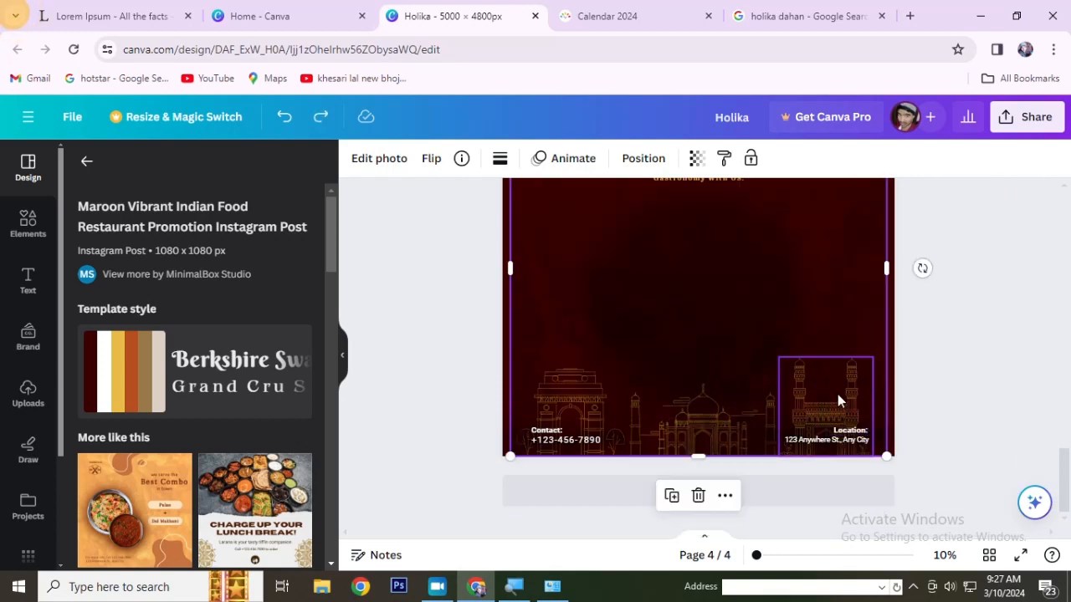
Delete the three gold monument line drawings along the bottom of page 4.
key(Delete)
click(591, 389)
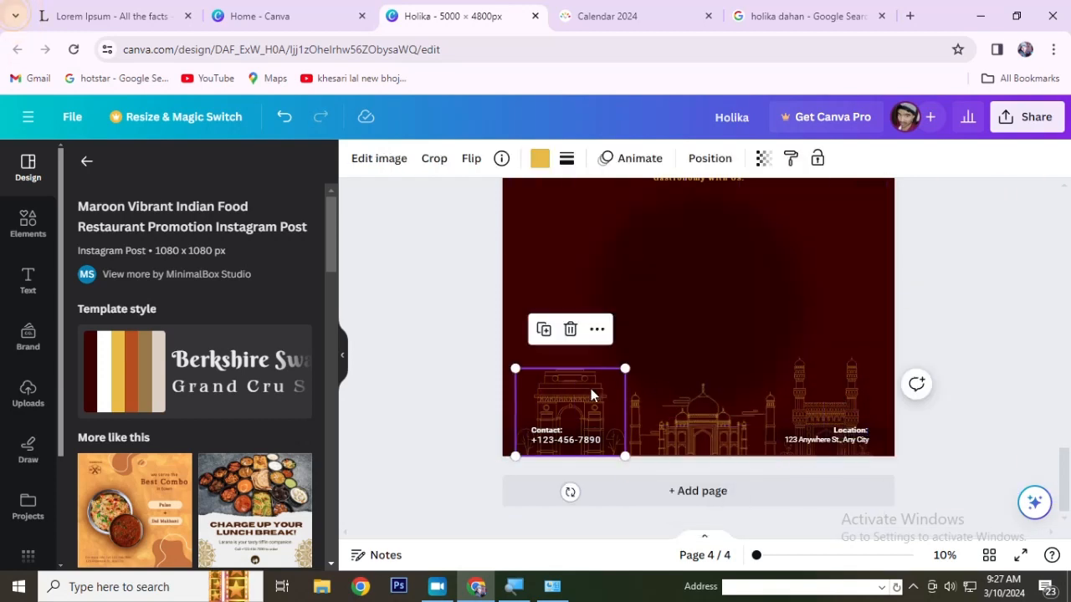
key(Delete)
click(633, 421)
key(Delete)
click(823, 395)
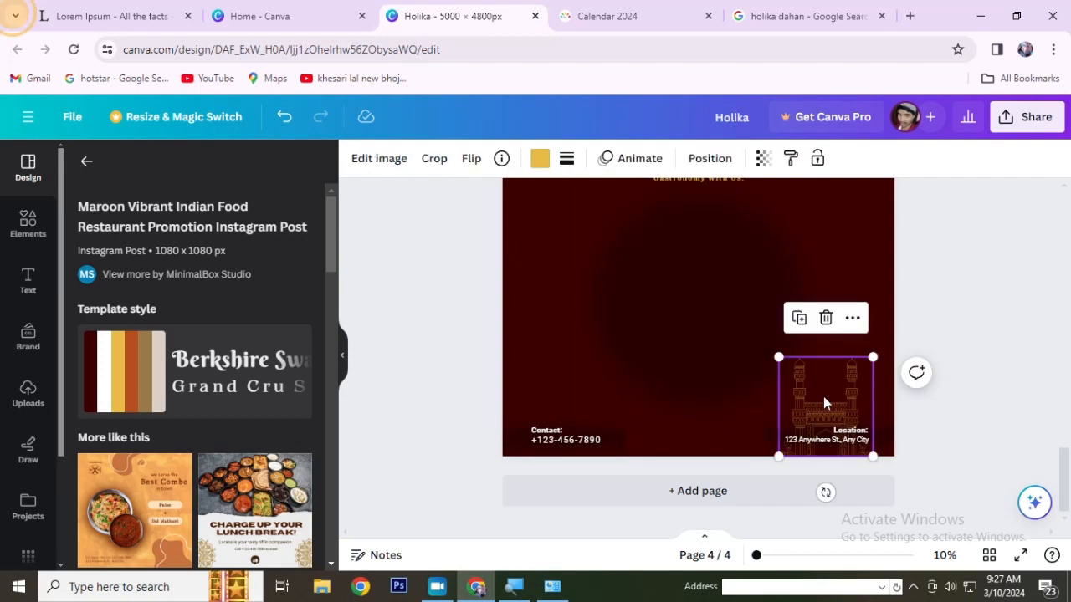
key(Delete)
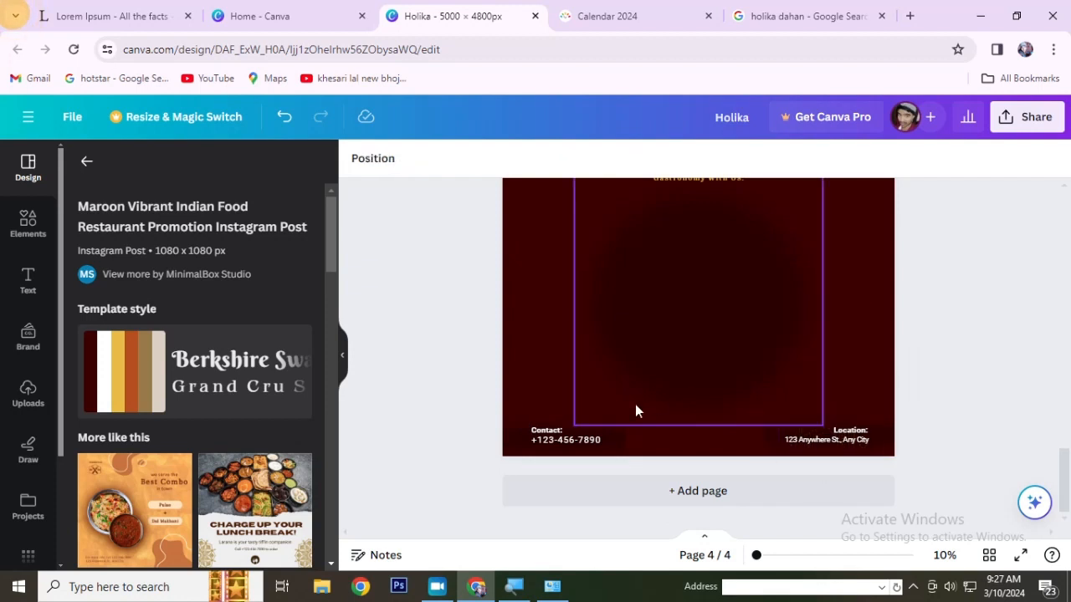
Delete the dark shadow in page 4's lower-left corner, along with the "Contact:" heading and phone number.
click(510, 440)
key(Delete)
click(522, 434)
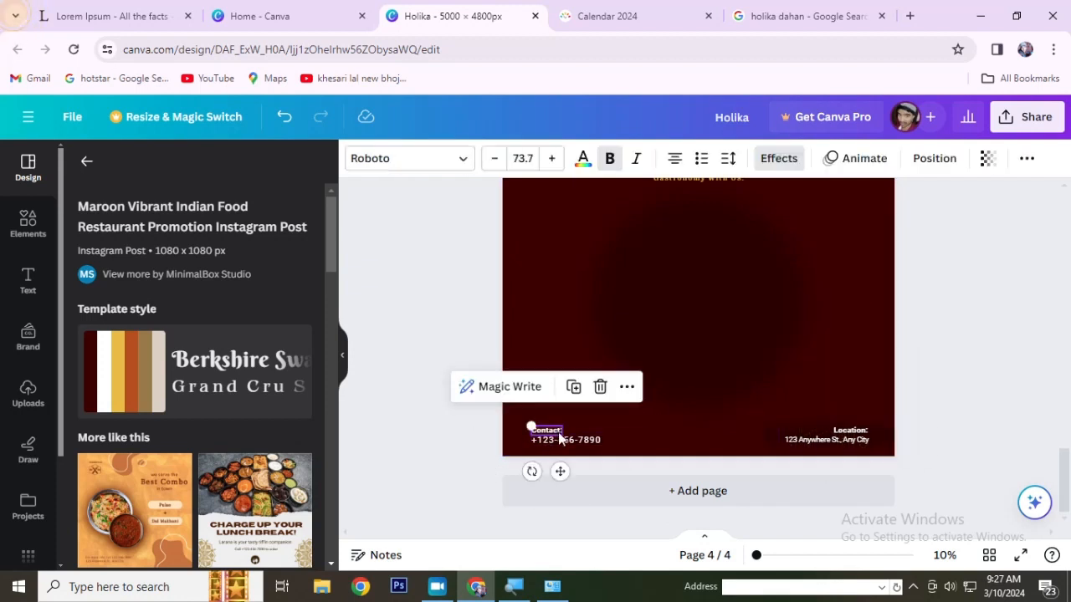
key(Delete)
click(568, 442)
key(Delete)
Delete the "Location:" heading and address in page 4's lower-right corner, along with the shadow image behind them.
click(837, 433)
key(Delete)
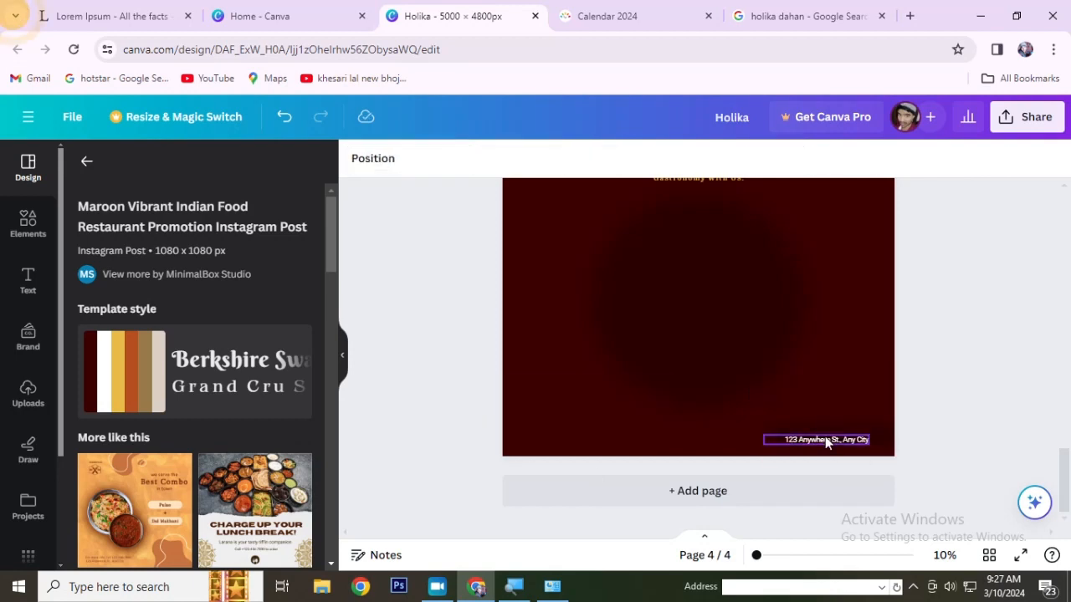
click(828, 441)
key(Delete)
click(841, 434)
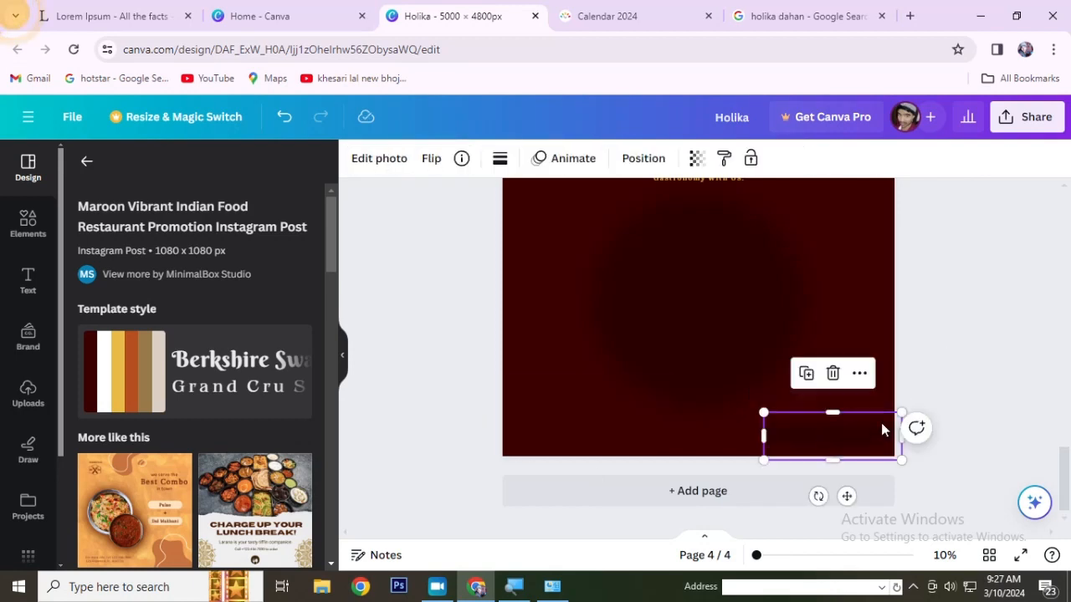
key(Delete)
Undo the last deletion on page 4 and try to send the textured background photo to the back.
scroll(952, 363, up, 3)
scroll(956, 363, down, 2)
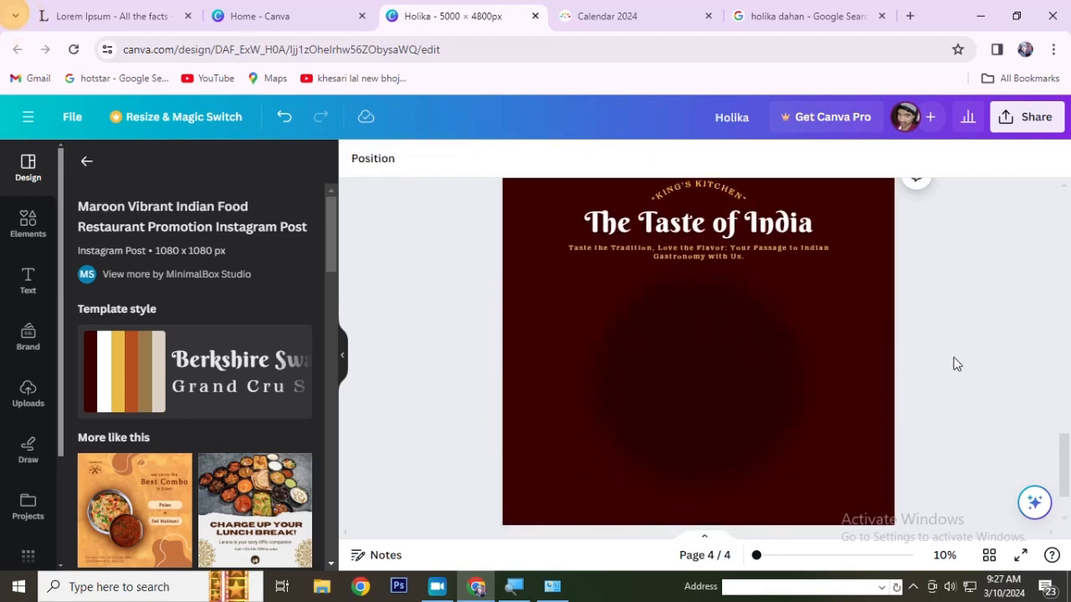
key(ctrl+z)
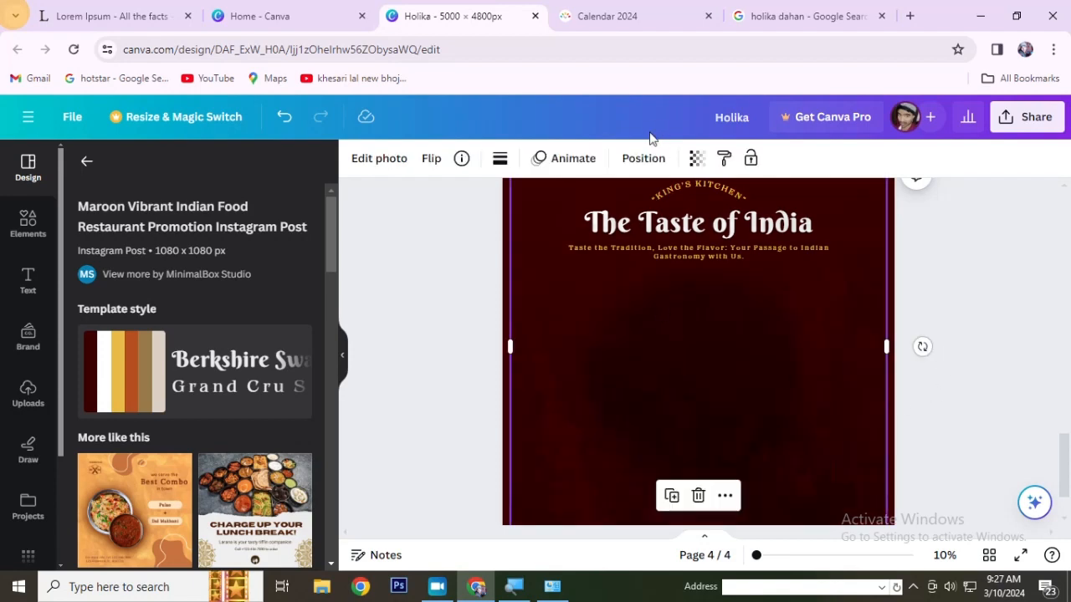
click(623, 159)
click(261, 228)
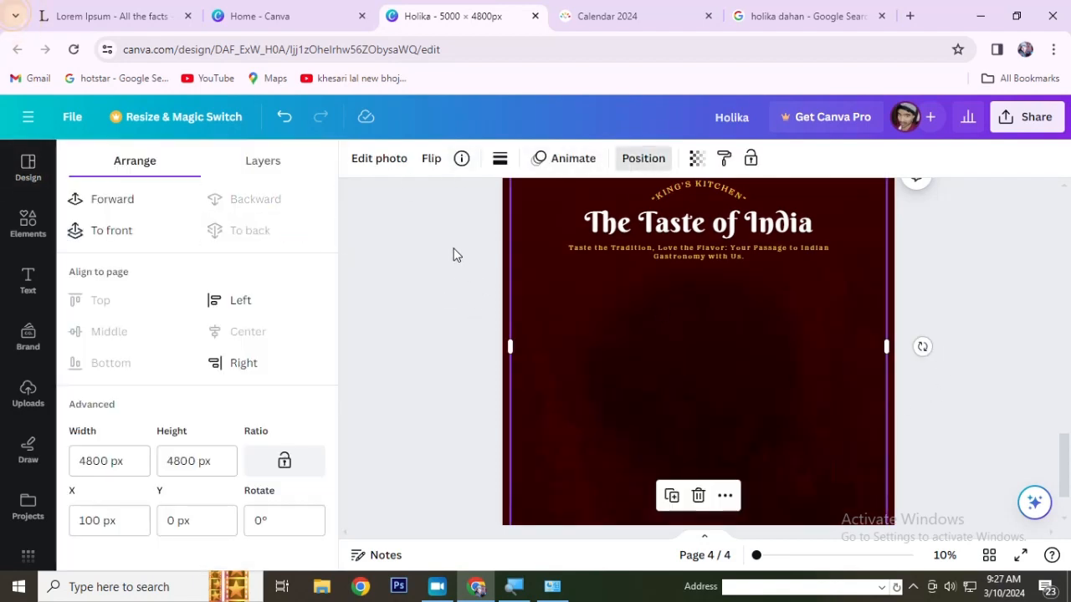
click(529, 256)
Replace the page 4 title "The Taste of India" with "Happy Holika Dahan".
double_click(707, 227)
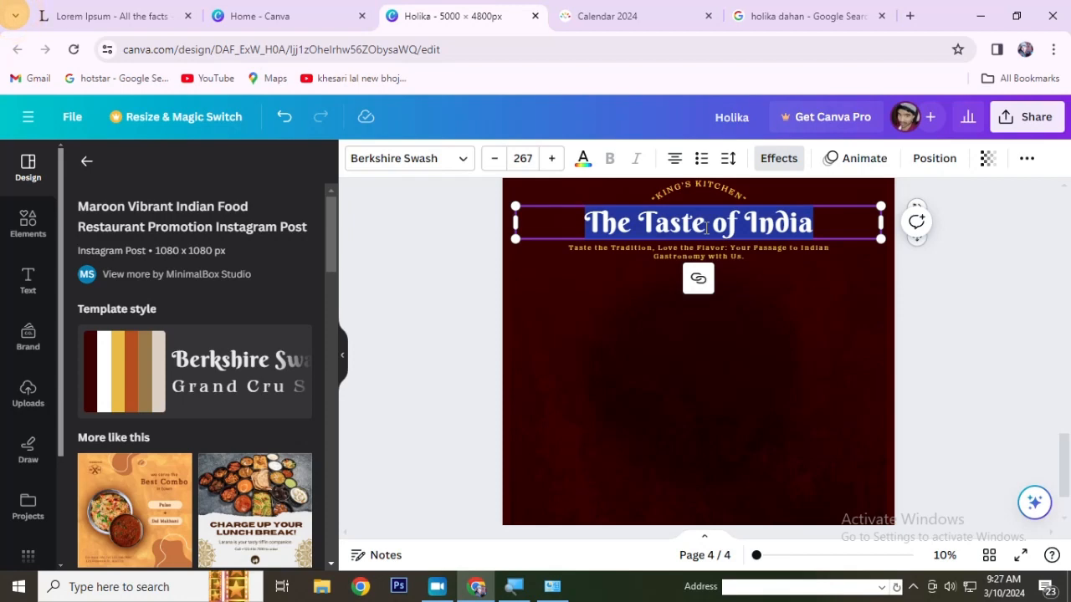
text(Hol)
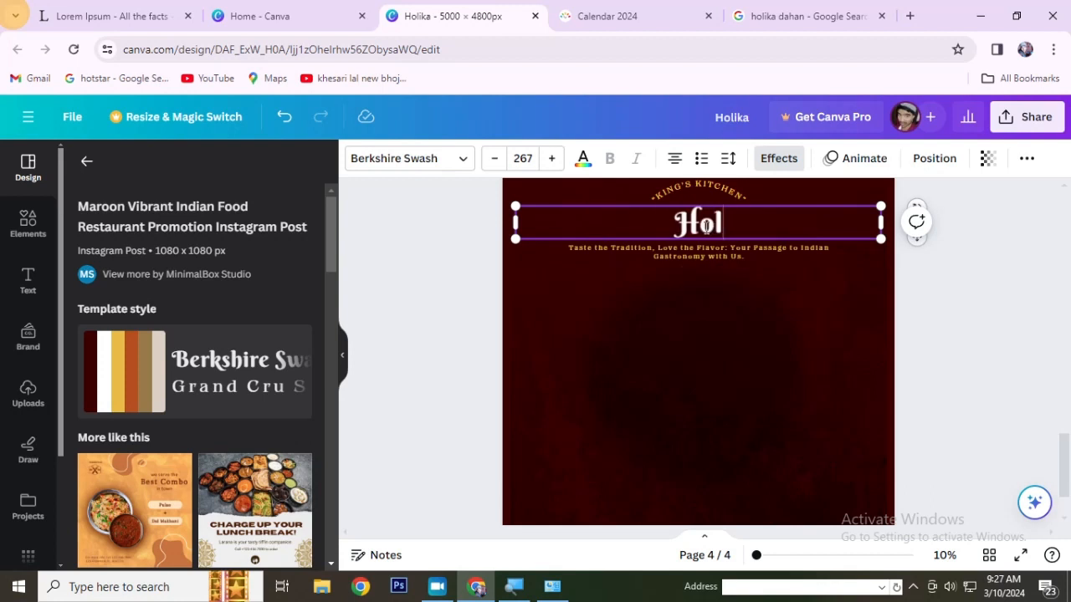
text(ika)
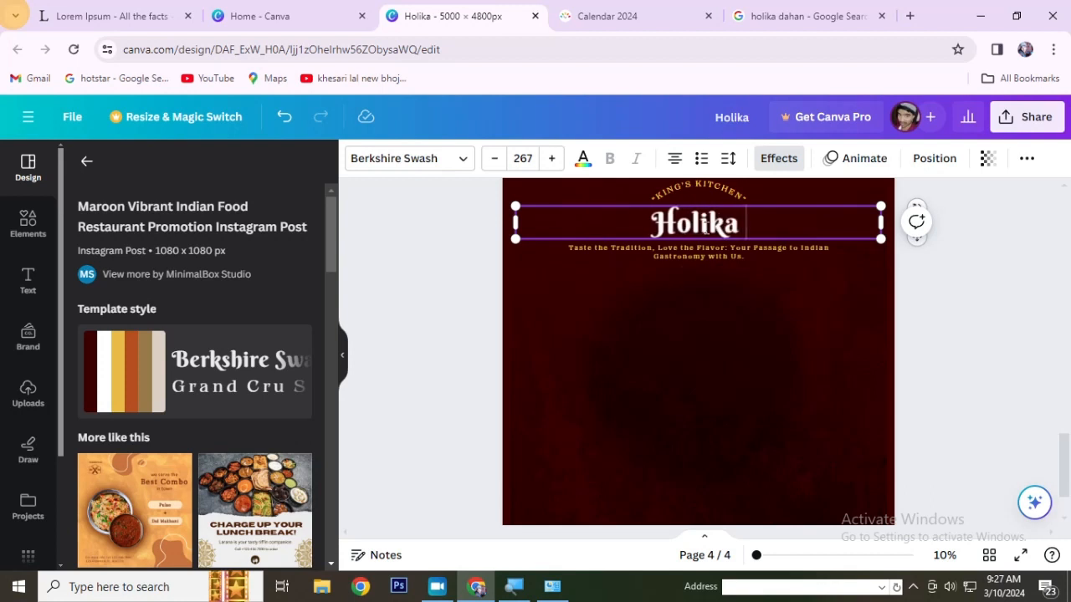
text( Daha)
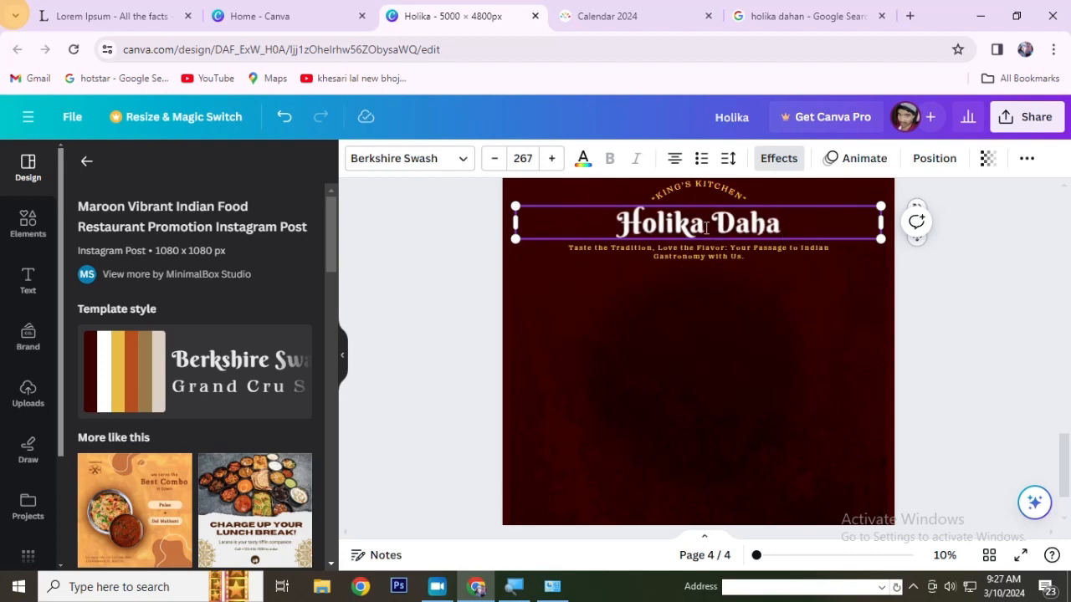
text(n)
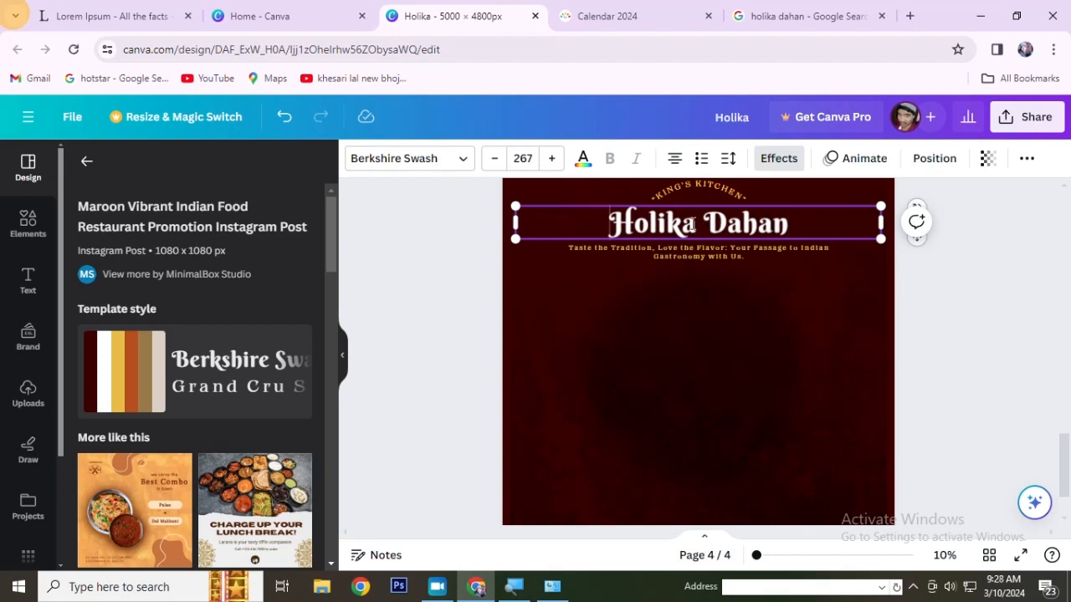
text(Happy)
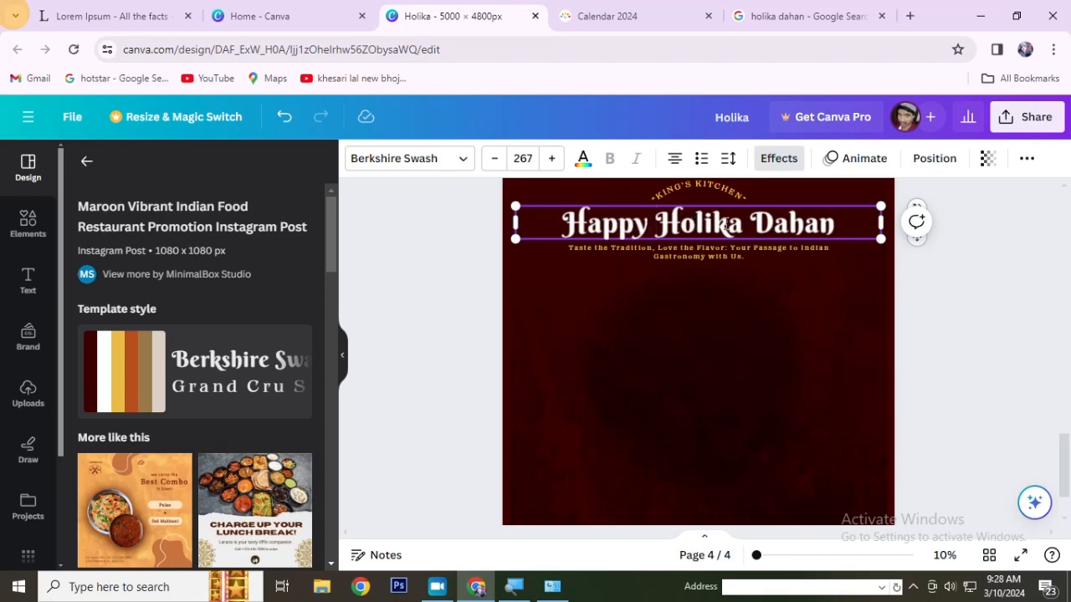
click(945, 291)
Replace the curved "King's Kitchen" text above the title with "WISH YOU AND YOUR FAMILY".
scroll(945, 291, up, 1)
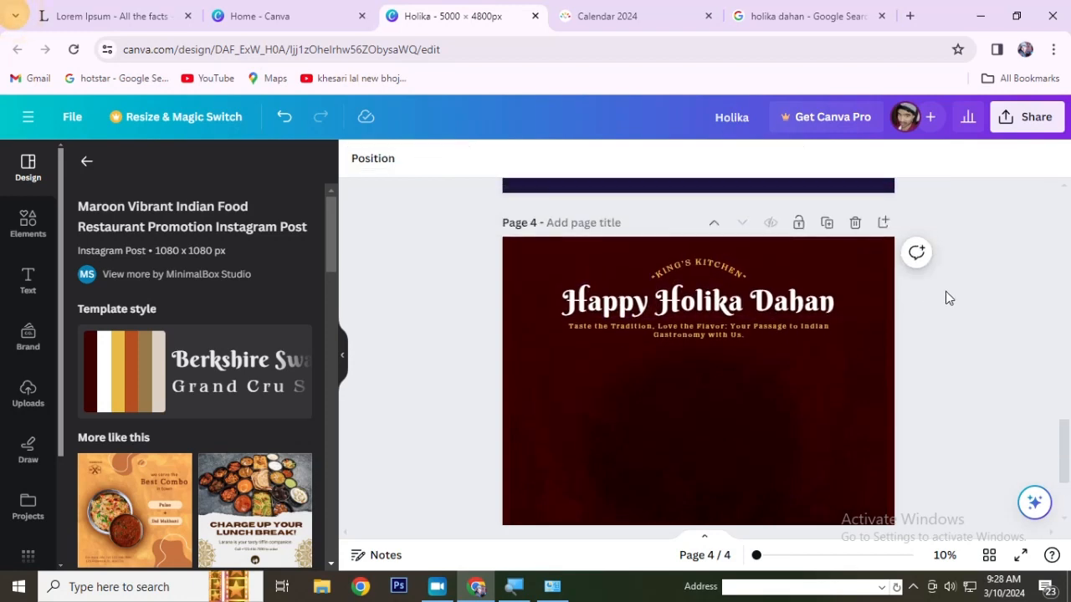
click(712, 263)
click(711, 261)
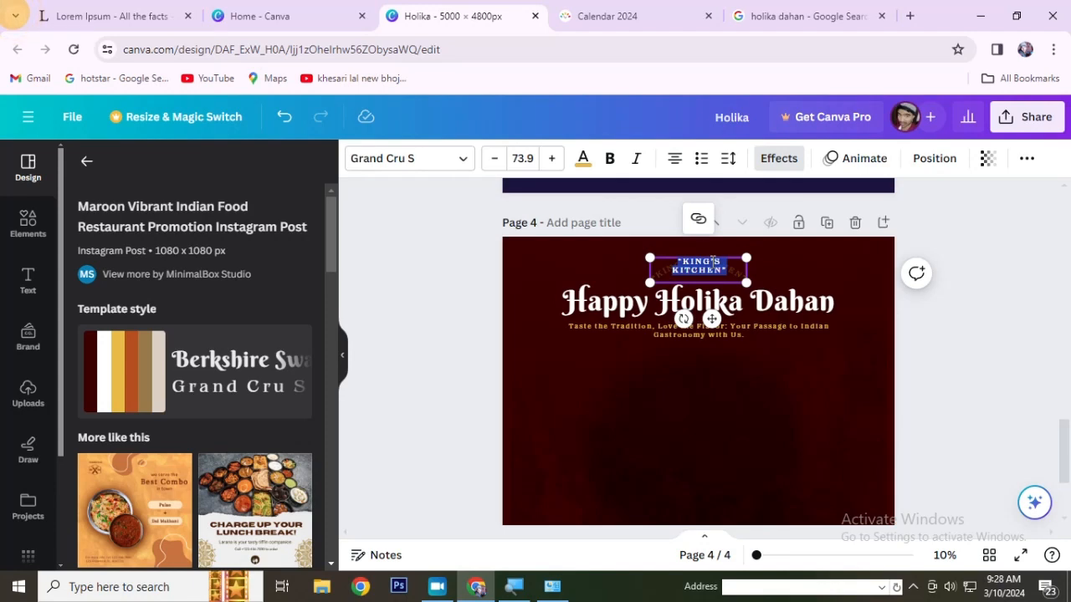
text(WISH)
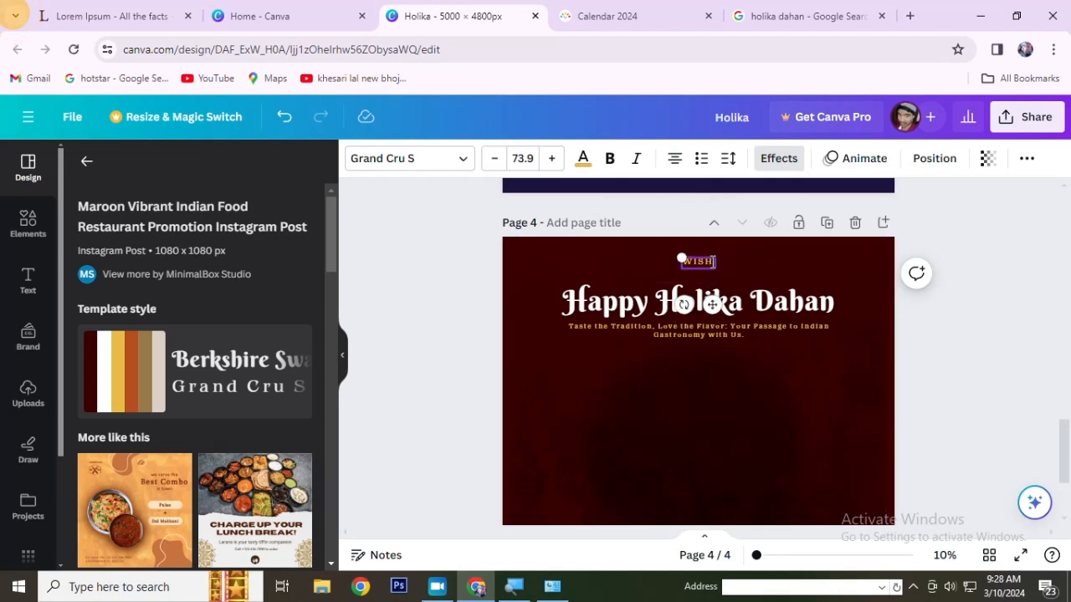
text( YOU AN)
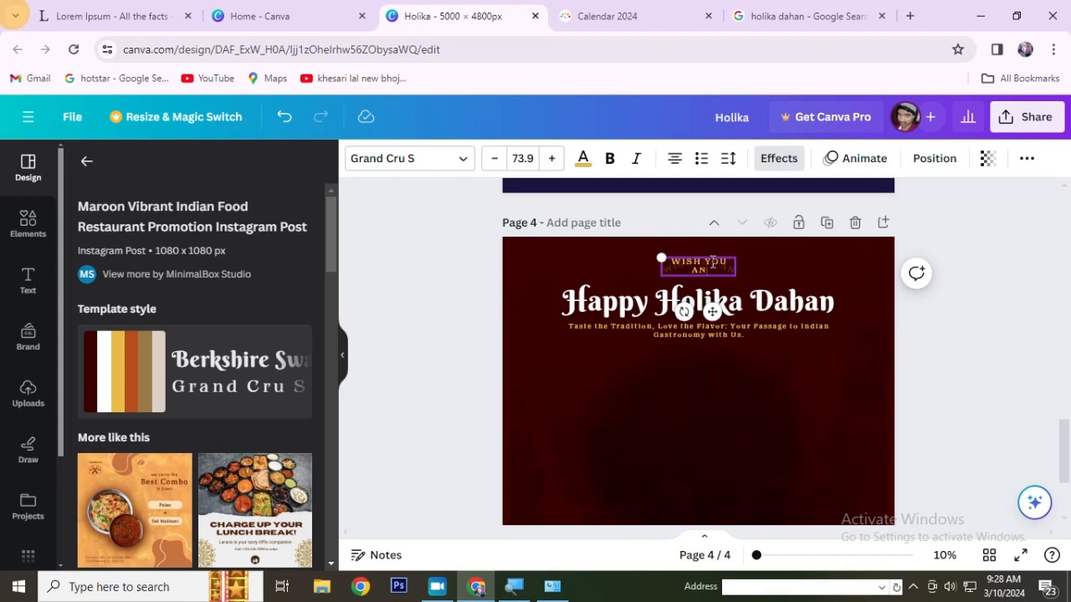
text(D YOUR)
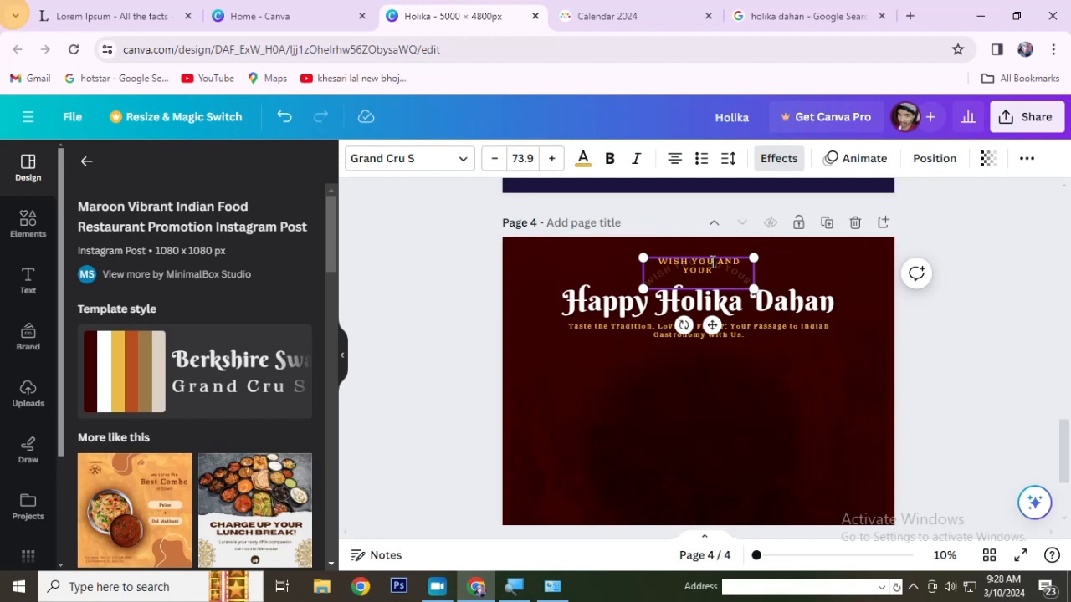
text( FAMILY)
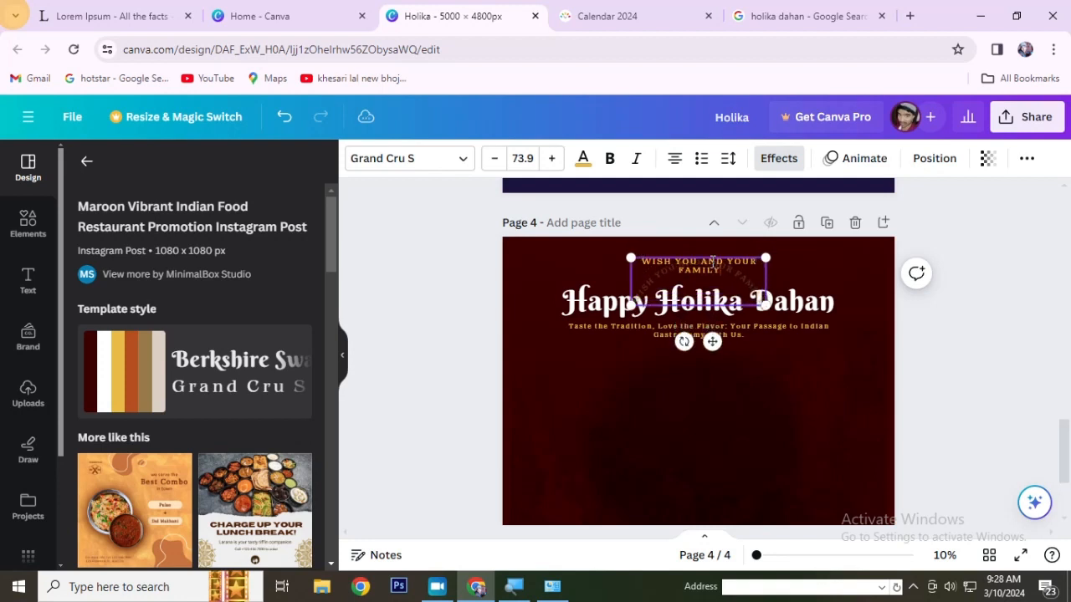
click(992, 316)
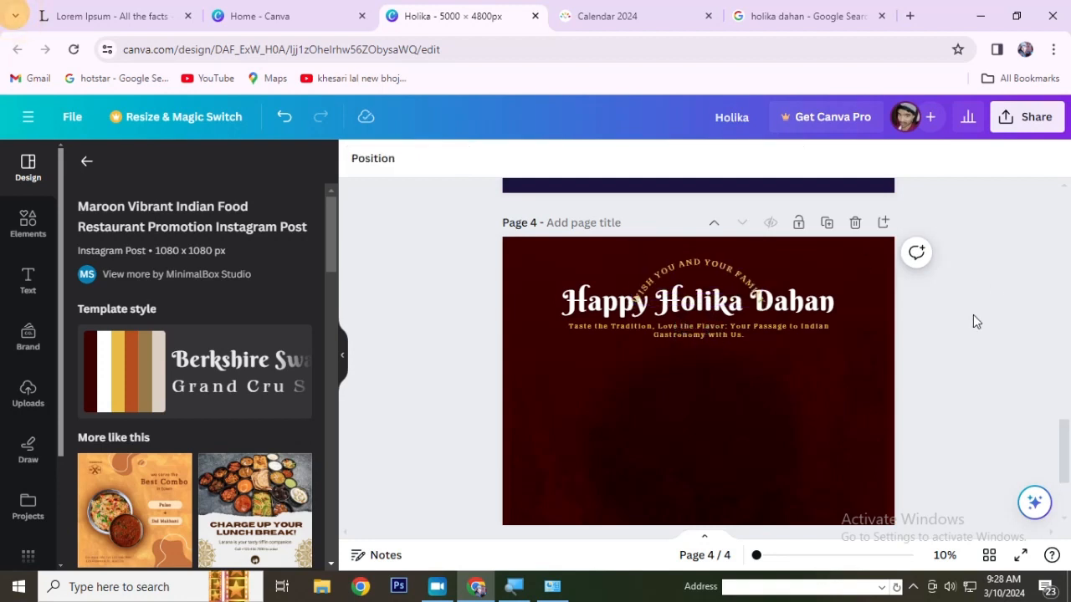
Copy the curved line's wording and paste it over the restaurant tagline below the title.
double_click(718, 270)
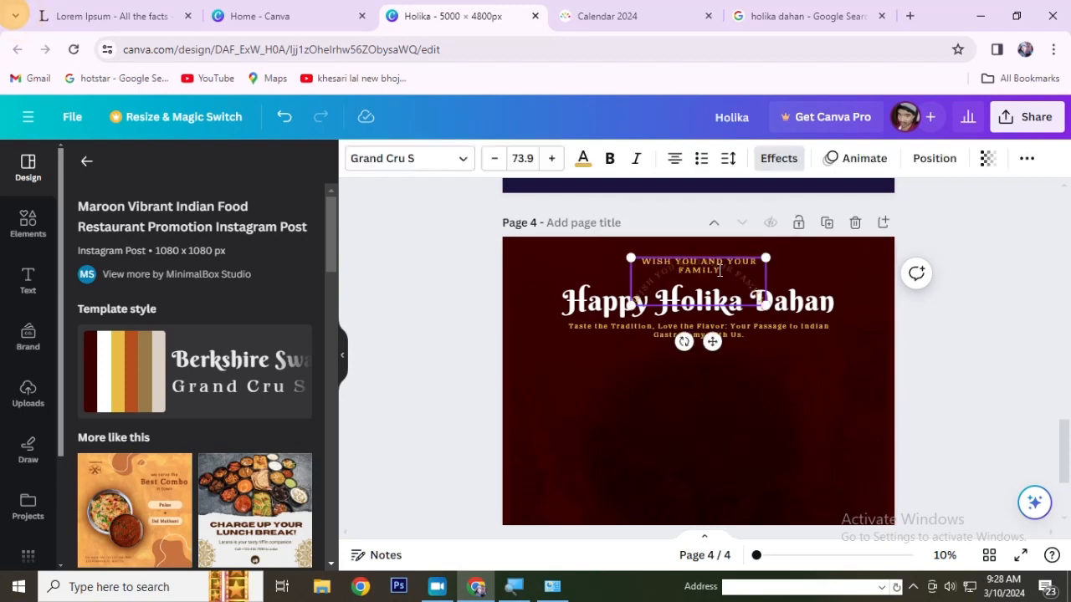
key(ctrl+a)
key(ctrl+c)
double_click(731, 326)
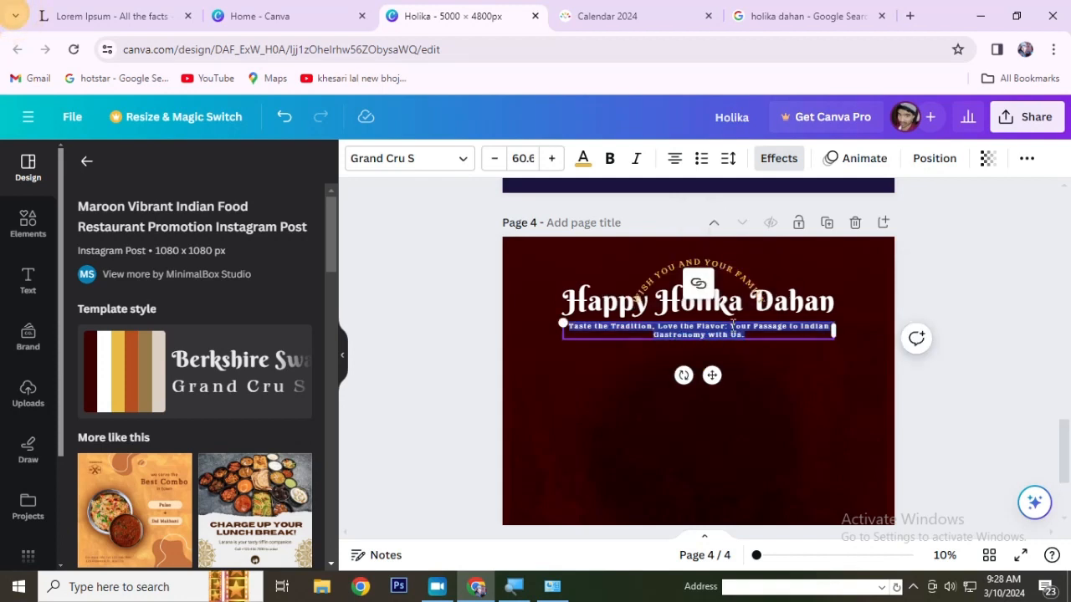
key(ctrl+v)
click(852, 281)
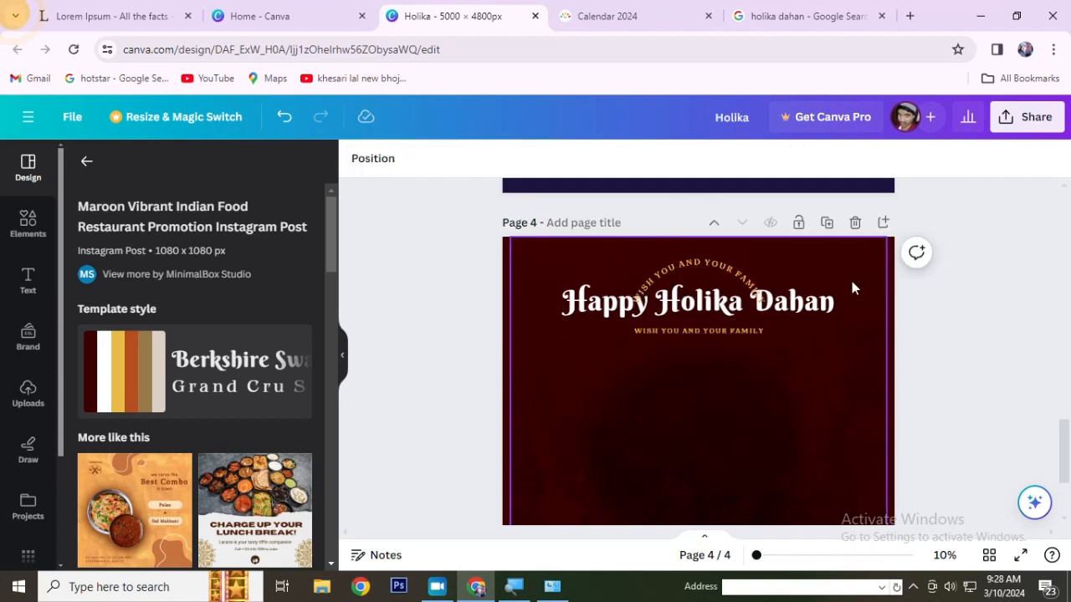
Replace the curved text above the title with "GREETINGS".
click(715, 259)
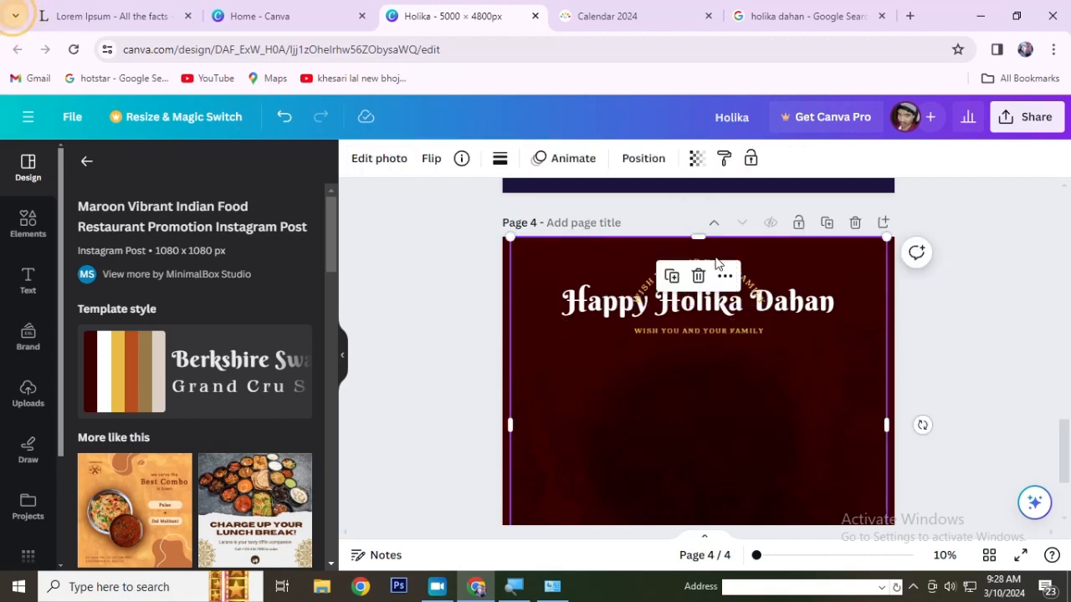
click(950, 283)
double_click(706, 265)
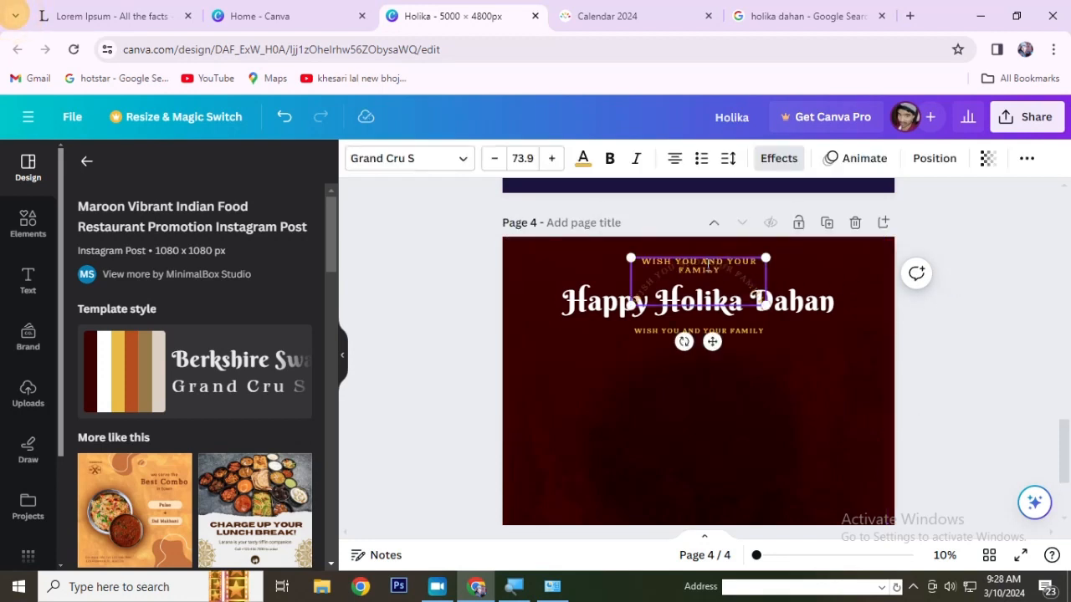
key(ctrl+a)
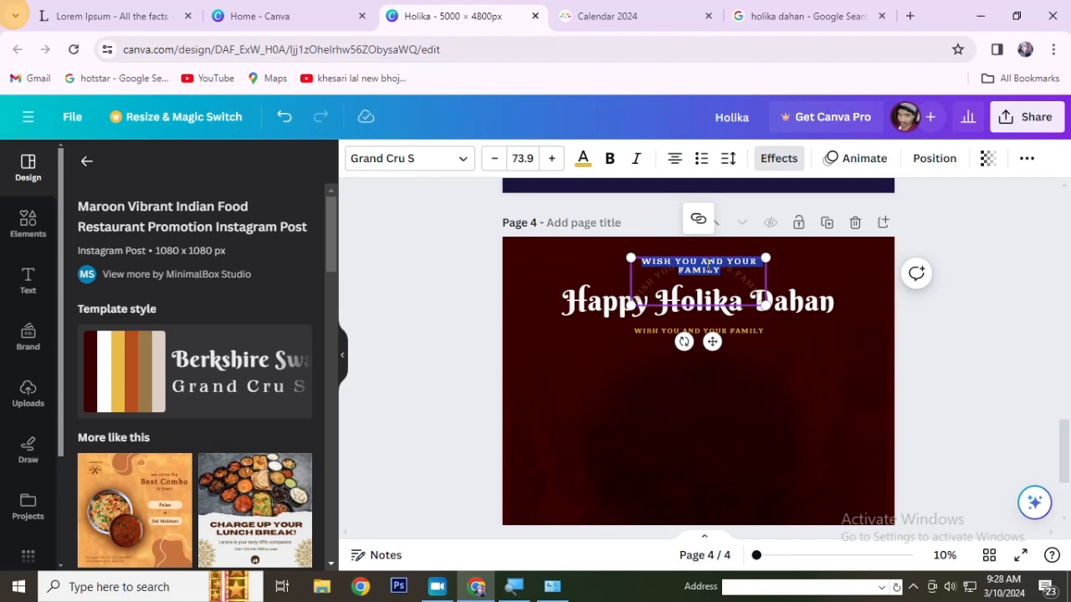
text(GREETIN)
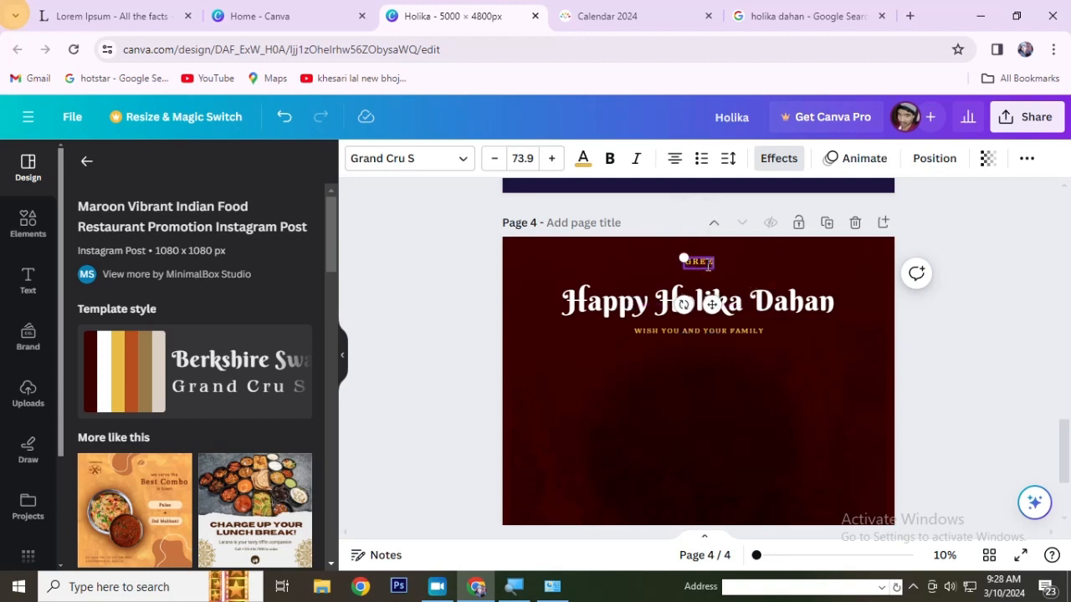
text(GS)
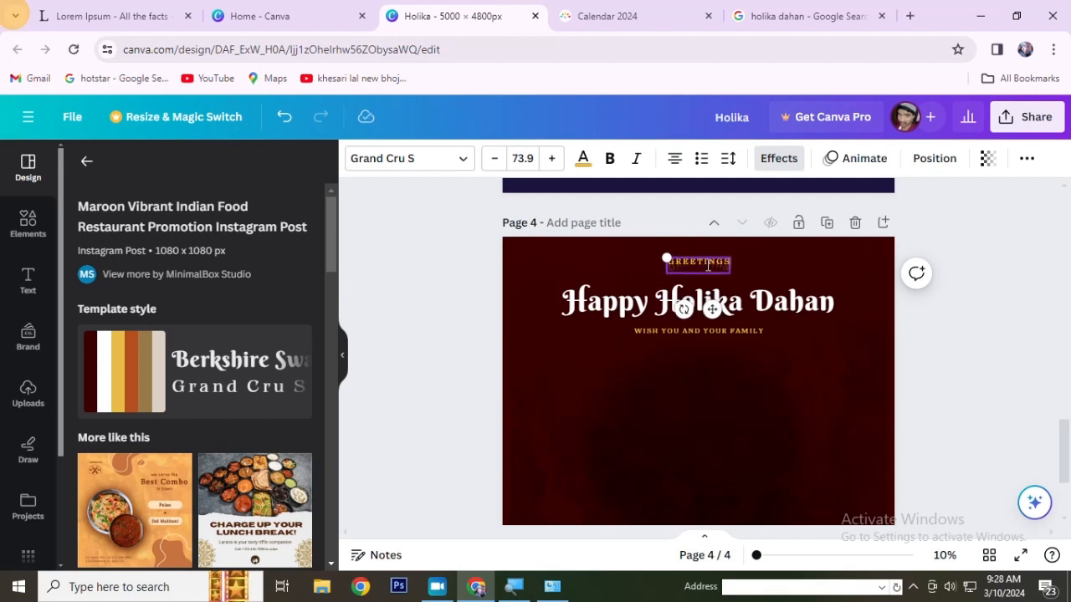
click(958, 326)
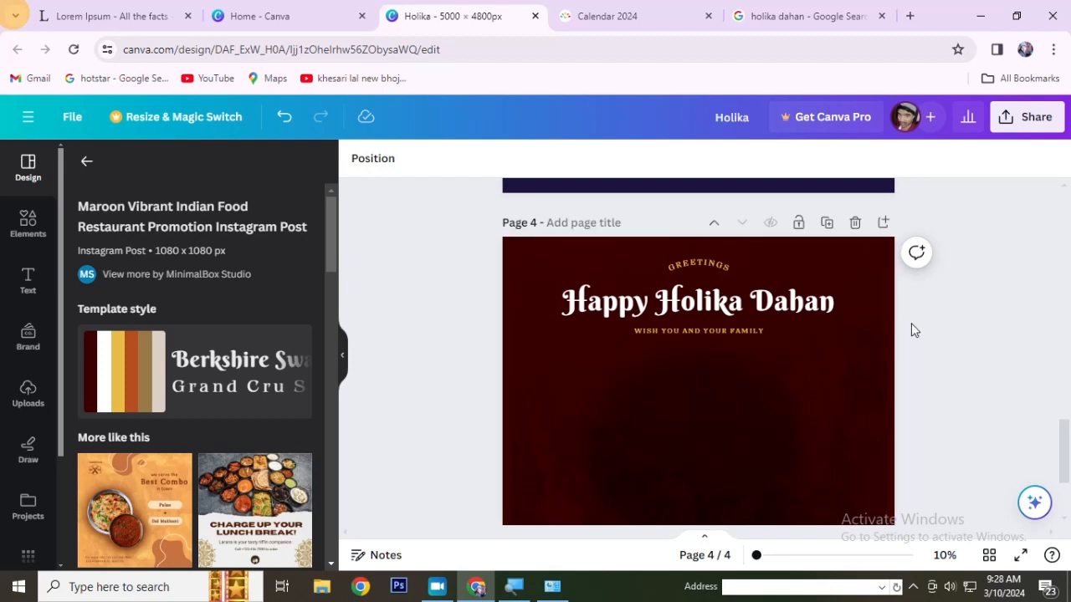
Look over the related Indian food templates and compare the page 4 greeting with the bonfire design on page 3.
scroll(969, 328, down, 2)
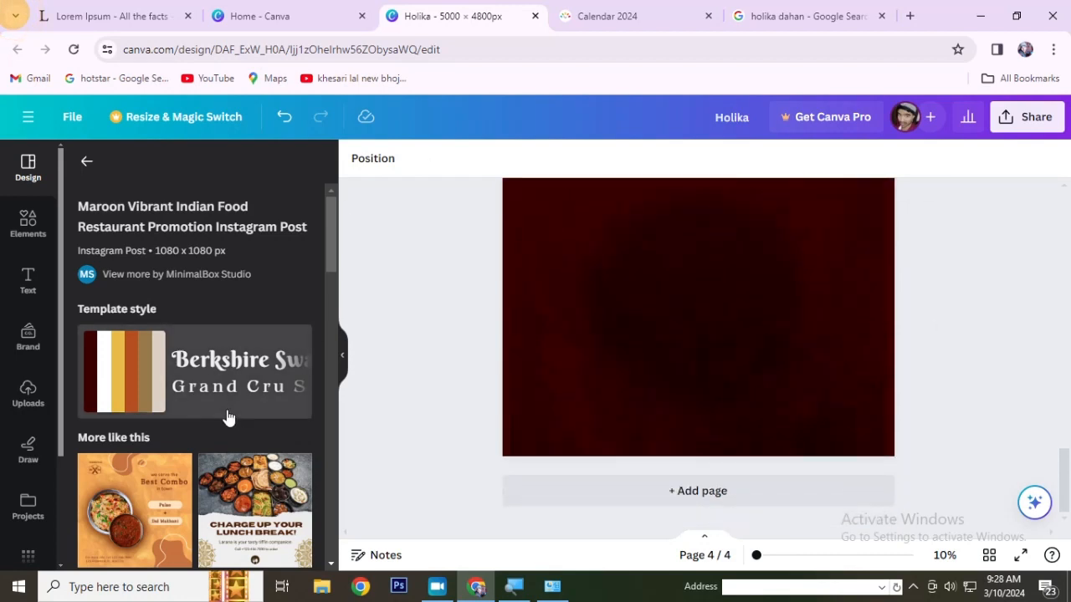
scroll(187, 451, down, 4)
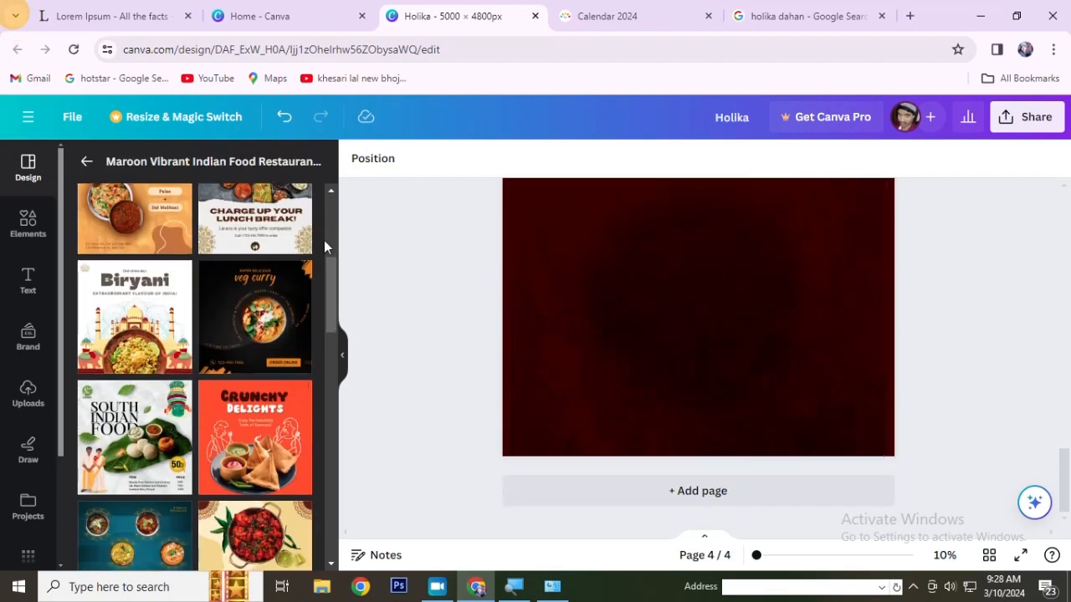
scroll(695, 437, up, 2)
scroll(720, 432, down, 1)
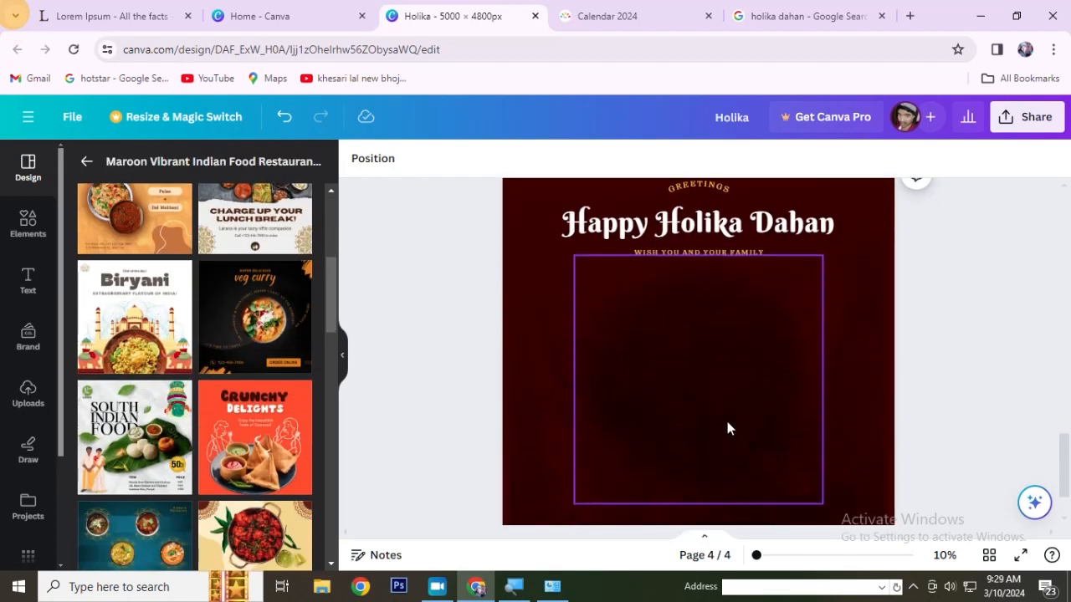
scroll(727, 422, up, 3)
scroll(729, 410, up, 2)
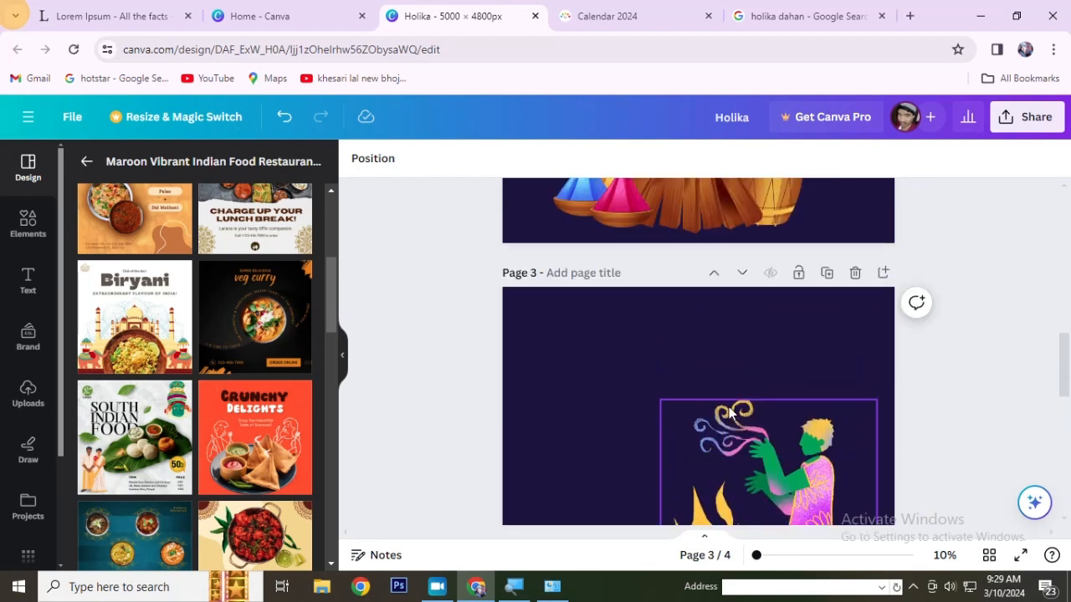
scroll(729, 410, down, 4)
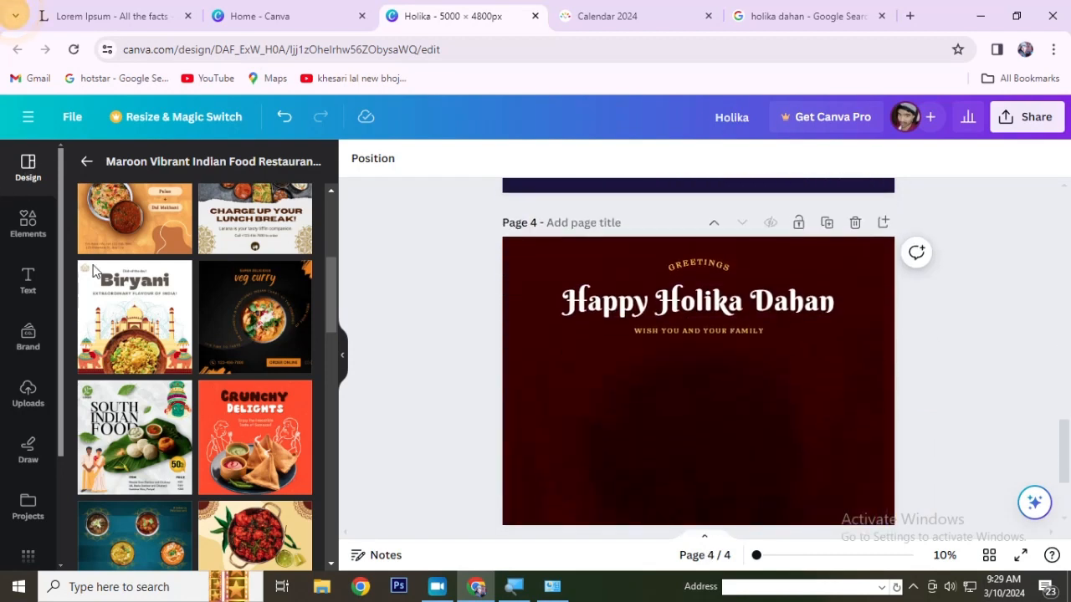
Insert the bonfire illustration with bowls of coloured powder from the recently used elements onto page 4.
click(34, 224)
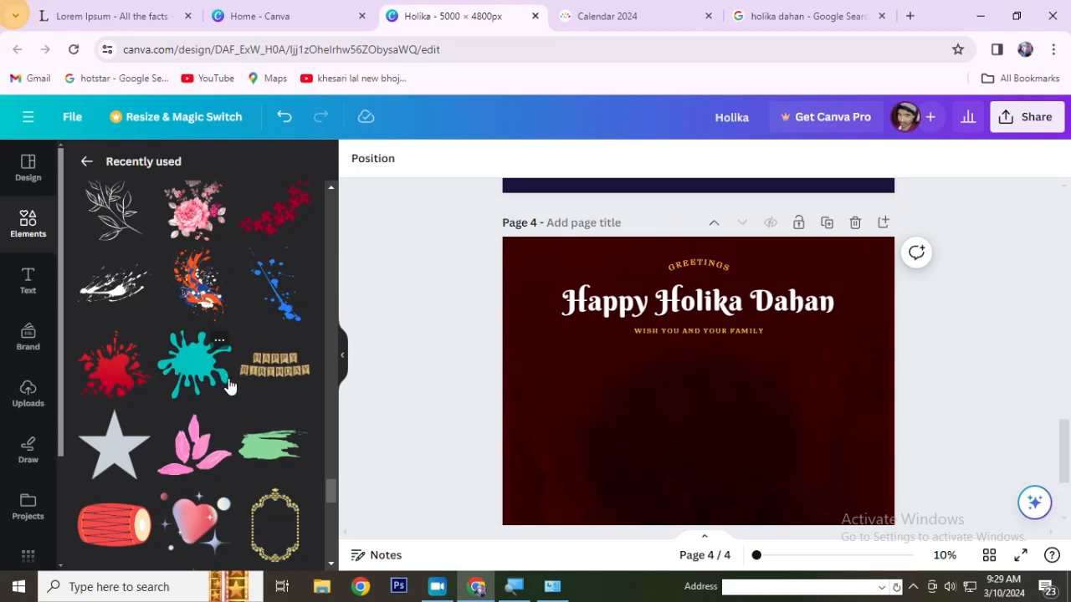
scroll(226, 377, up, 4)
scroll(230, 384, up, 10)
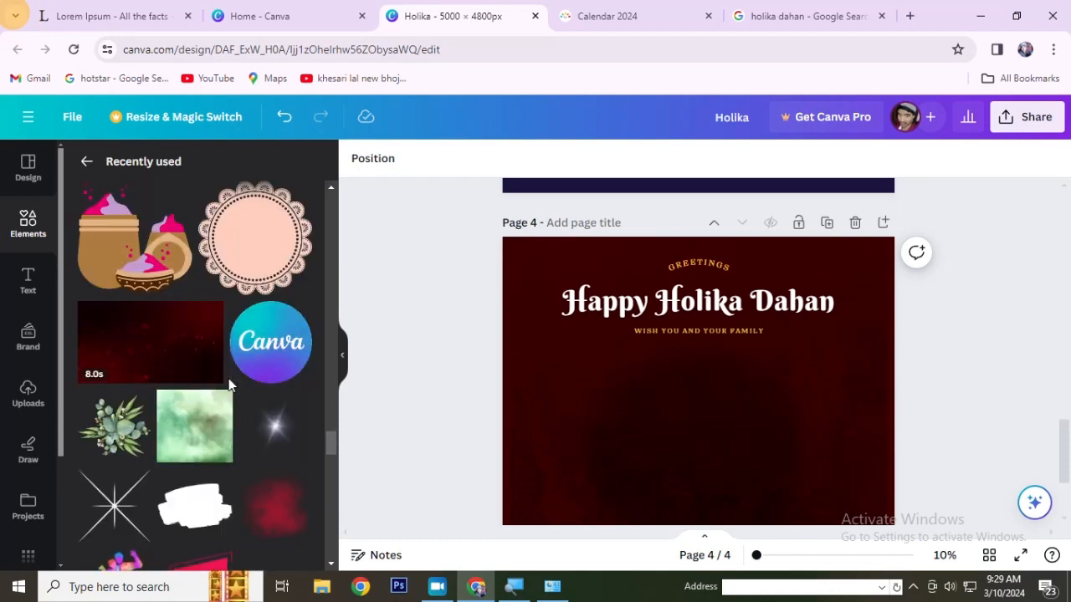
scroll(228, 379, up, 5)
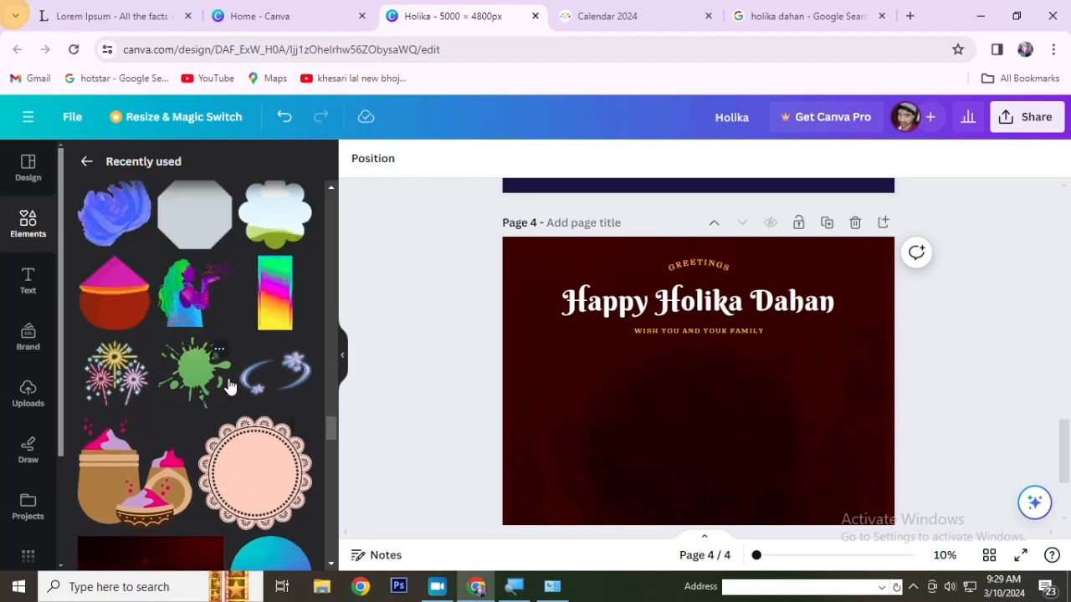
scroll(231, 385, up, 5)
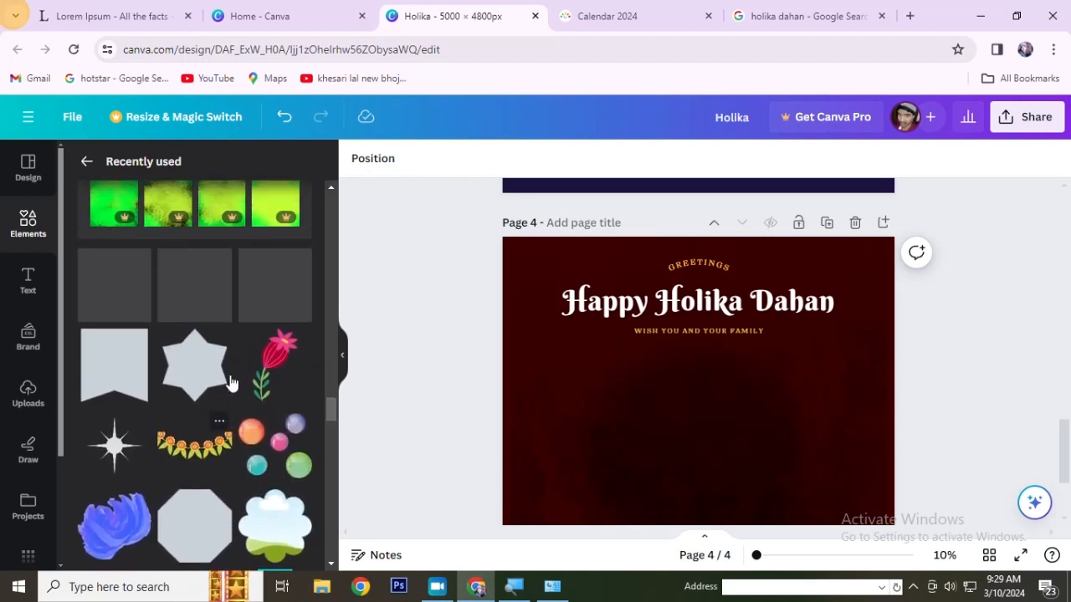
scroll(232, 381, up, 5)
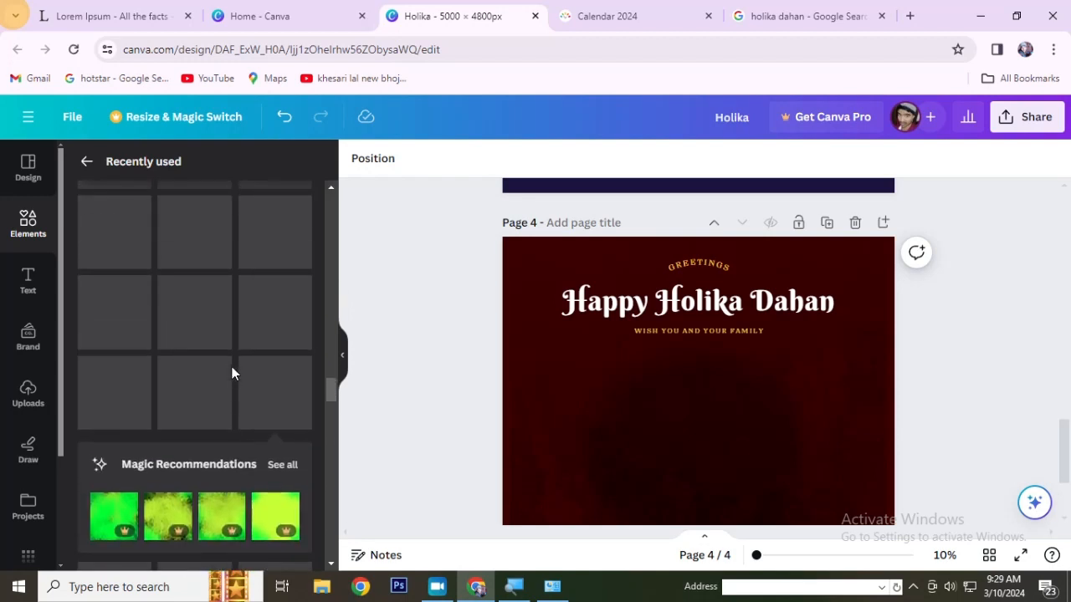
scroll(234, 425, up, 4)
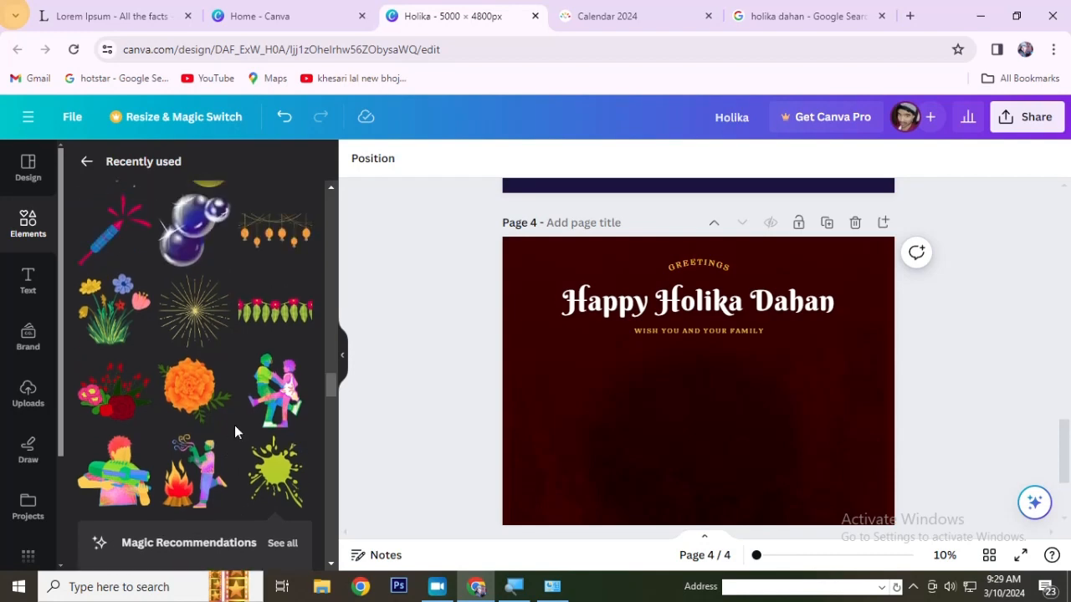
scroll(234, 425, up, 3)
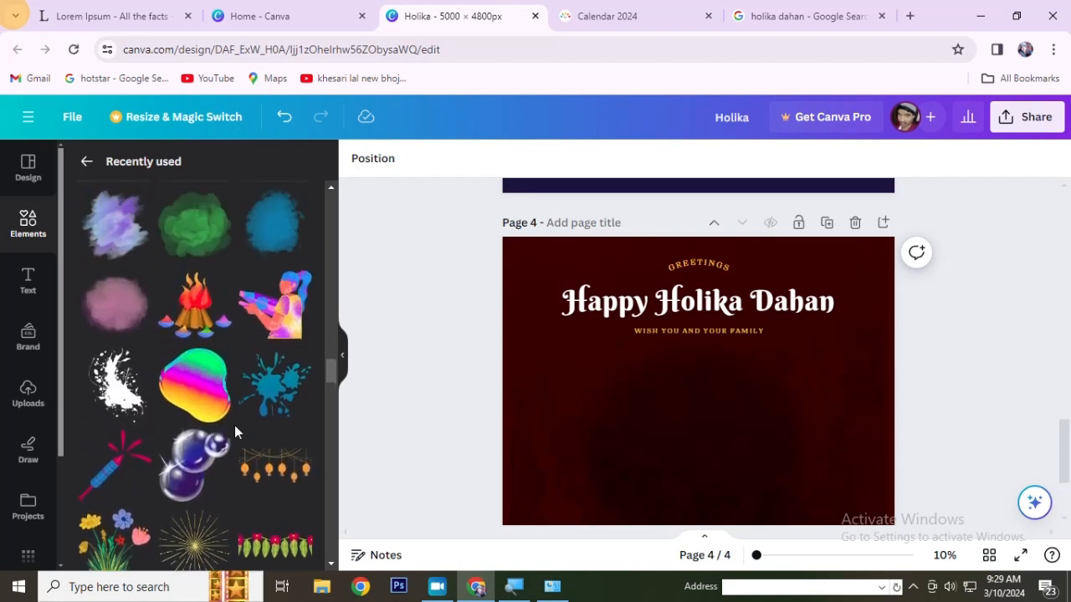
click(194, 306)
Shrink the page 4 bonfire to about 3186 × 2814 px and place it beneath the greeting text.
scroll(664, 324, down, 2)
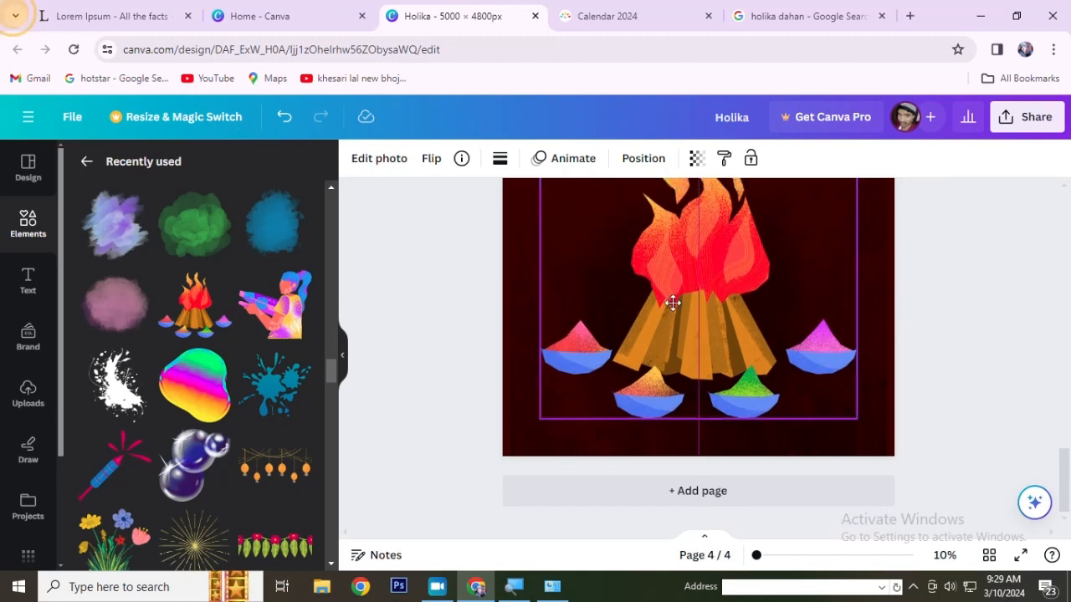
scroll(693, 314, up, 2)
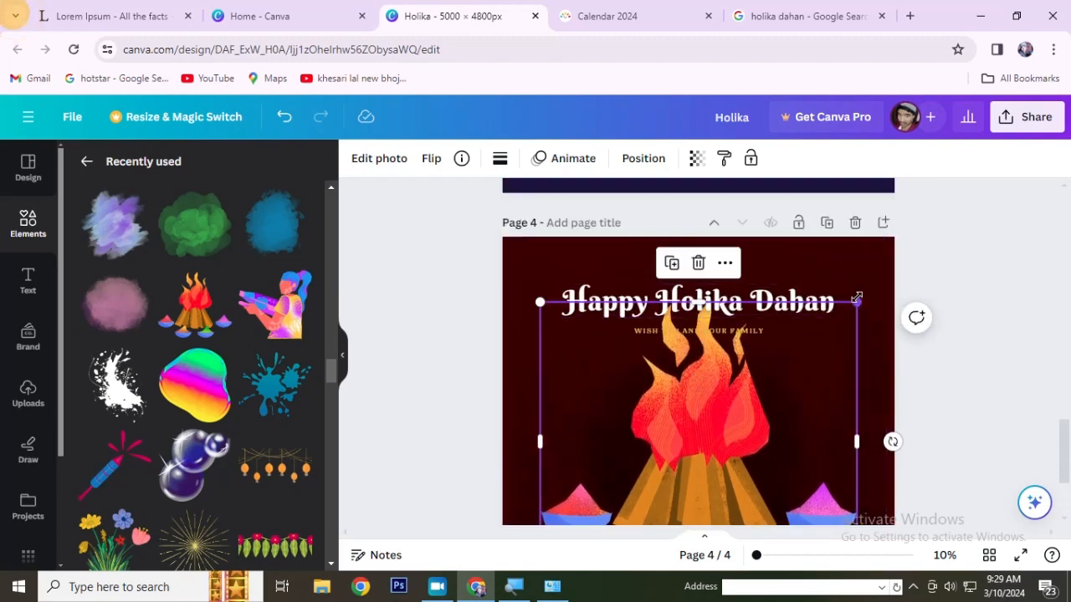
drag(856, 301, 788, 361)
drag(677, 412, 701, 405)
click(989, 318)
scroll(989, 316, down, 2)
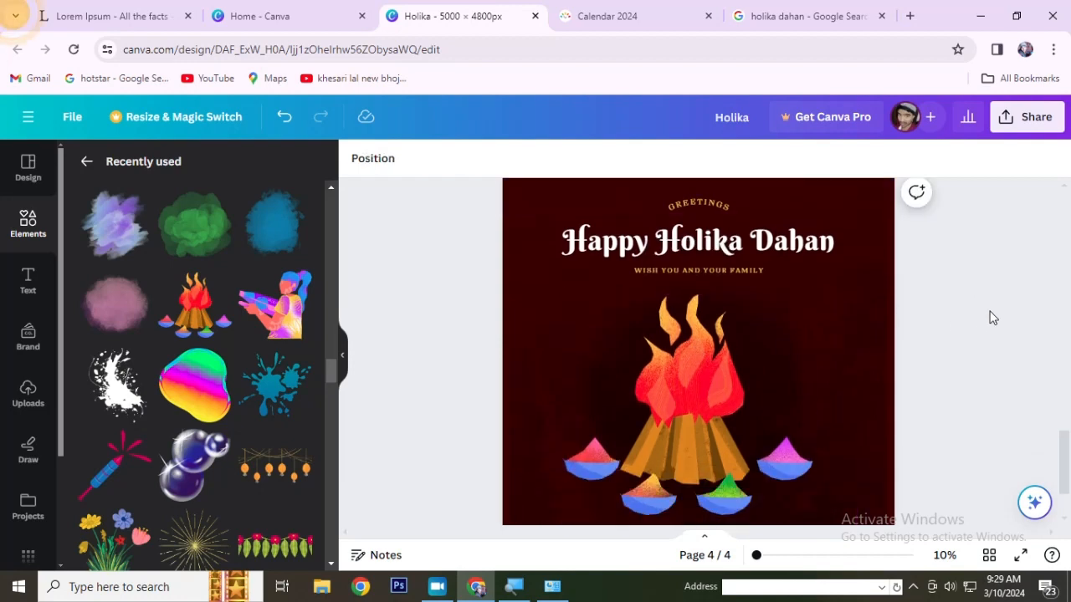
Align the page 4 bonfire to the horizontal center of the page.
click(683, 319)
click(655, 165)
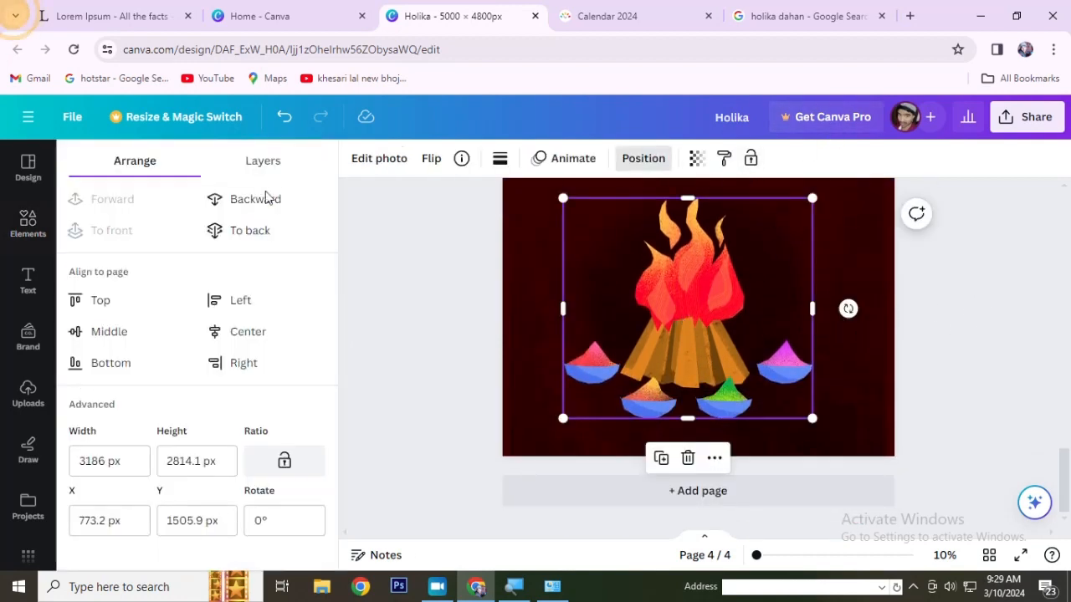
click(265, 339)
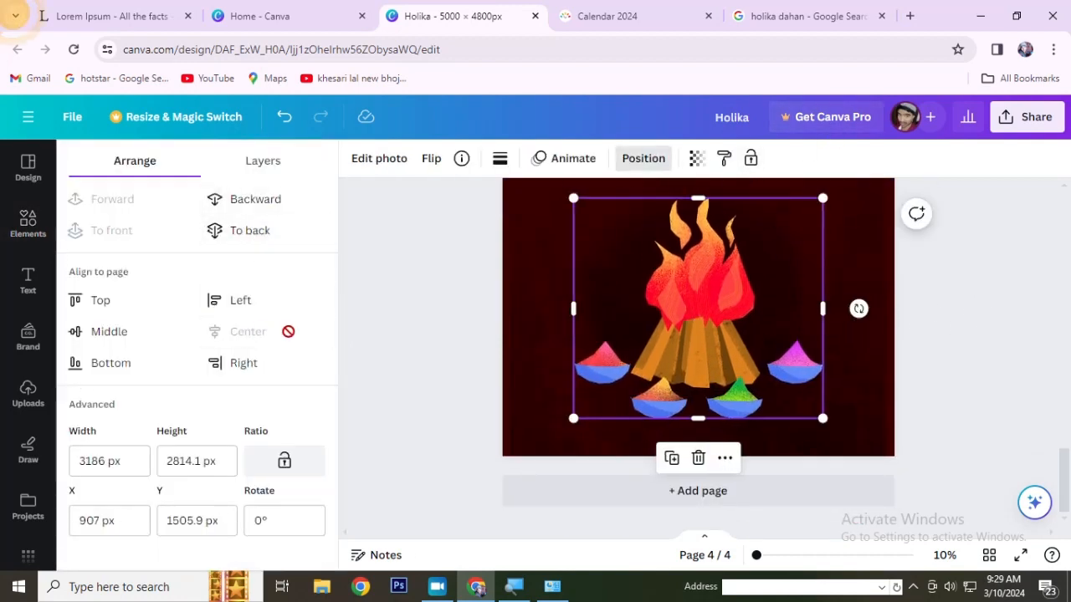
click(467, 254)
Review the finished page 4 greeting and compare it with the designs on pages 2 and 3.
scroll(447, 317, up, 2)
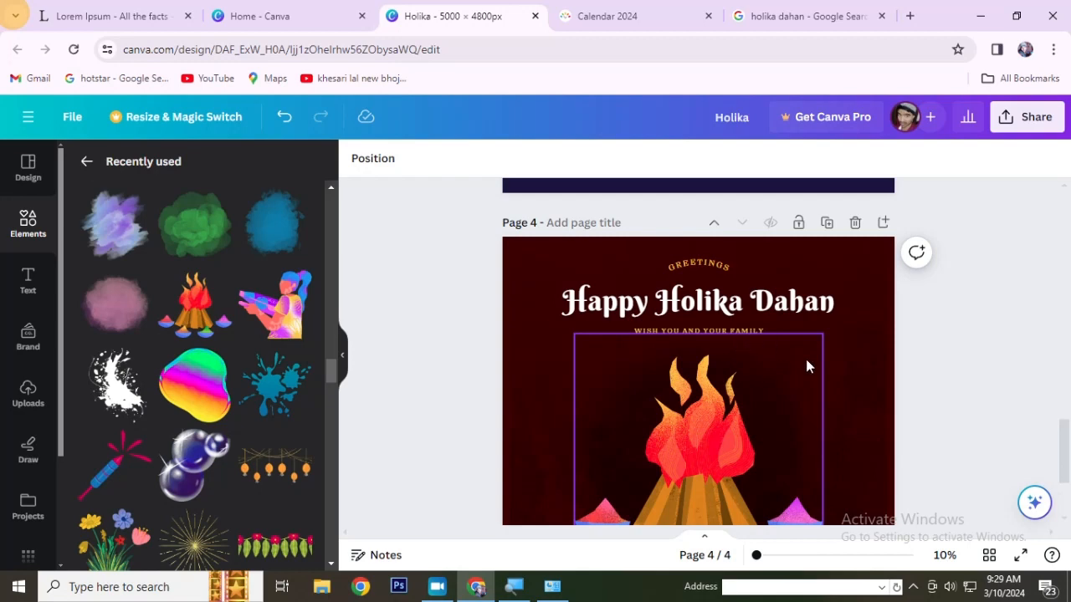
scroll(805, 359, down, 2)
scroll(987, 311, up, 3)
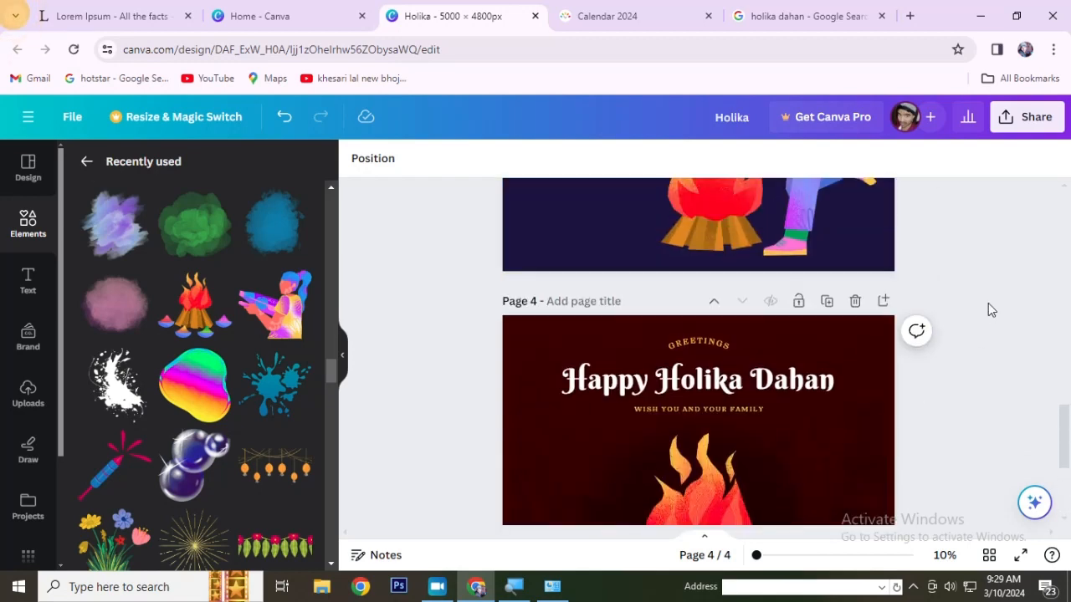
scroll(992, 346, down, 3)
scroll(989, 346, up, 5)
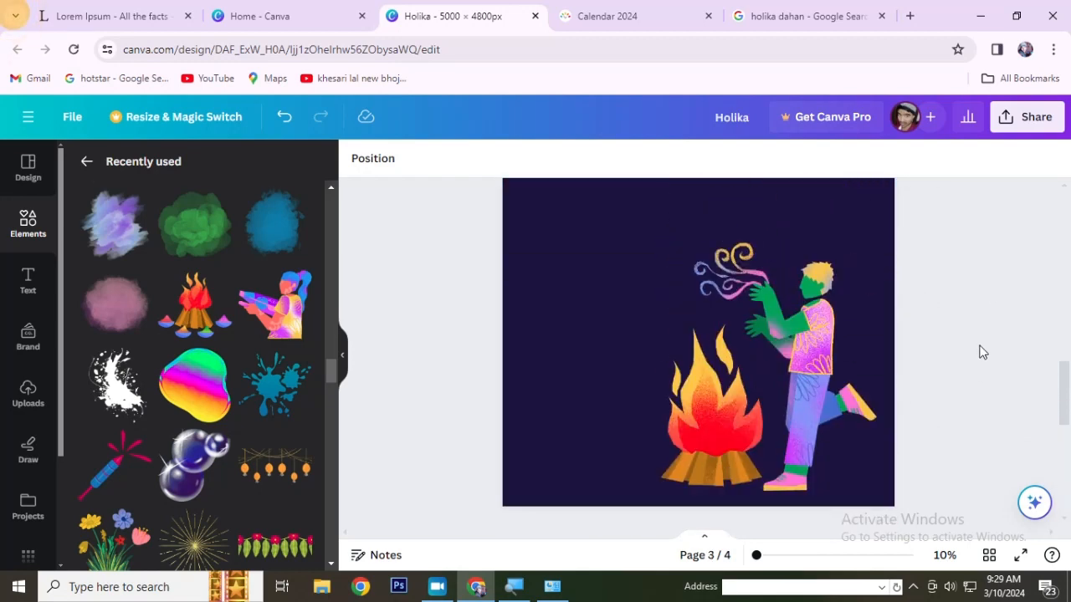
scroll(959, 334, up, 2)
scroll(957, 336, down, 2)
scroll(958, 337, up, 2)
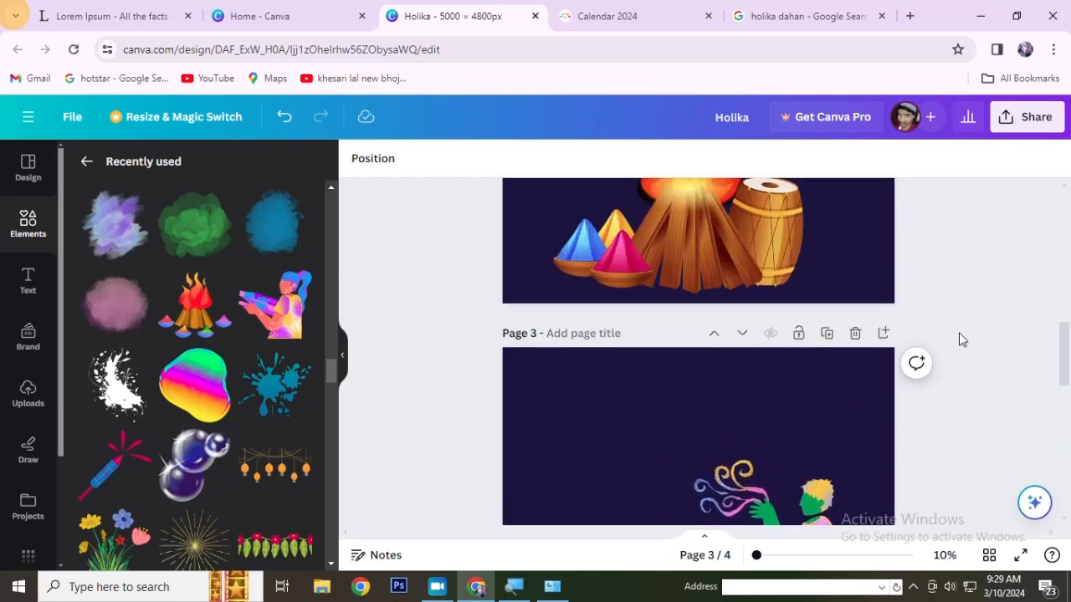
scroll(961, 339, down, 2)
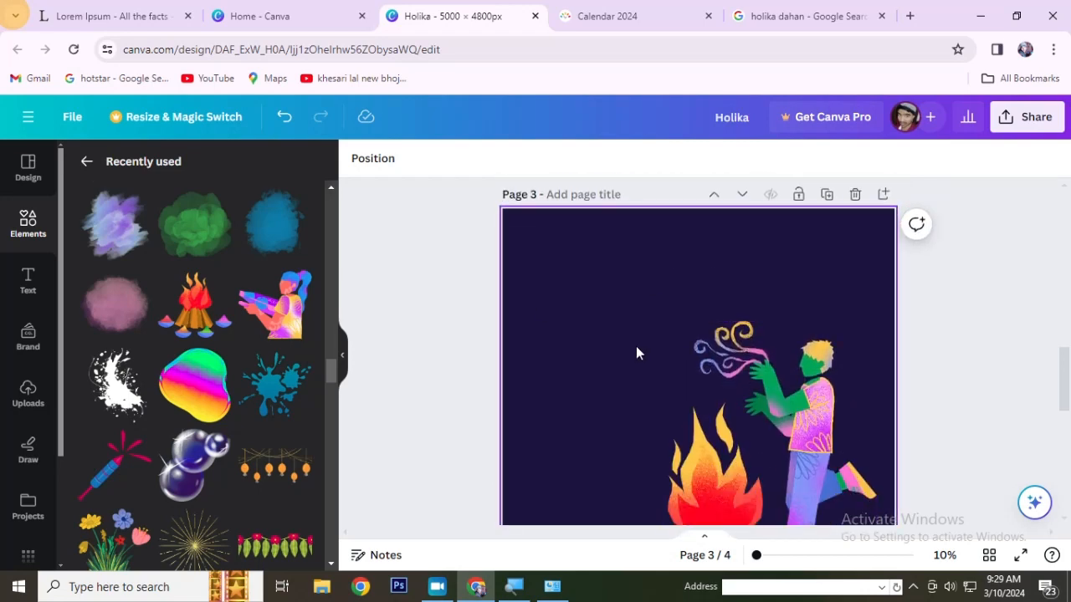
Add the hanging orange lanterns along page 3's upper edge at half the page width, and duplicate them to fill the other half.
click(274, 481)
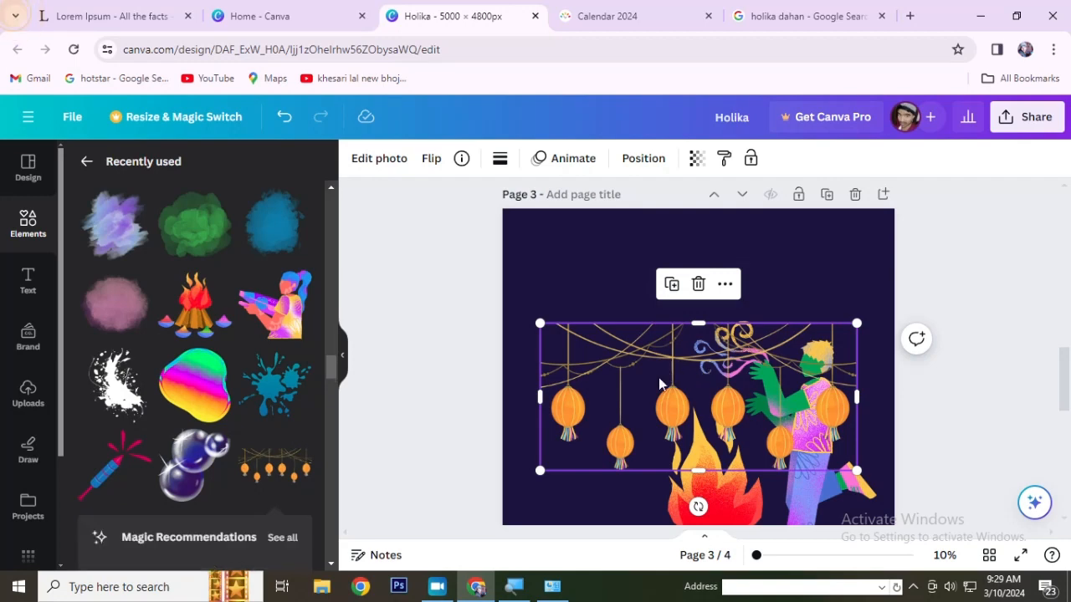
drag(658, 377, 620, 265)
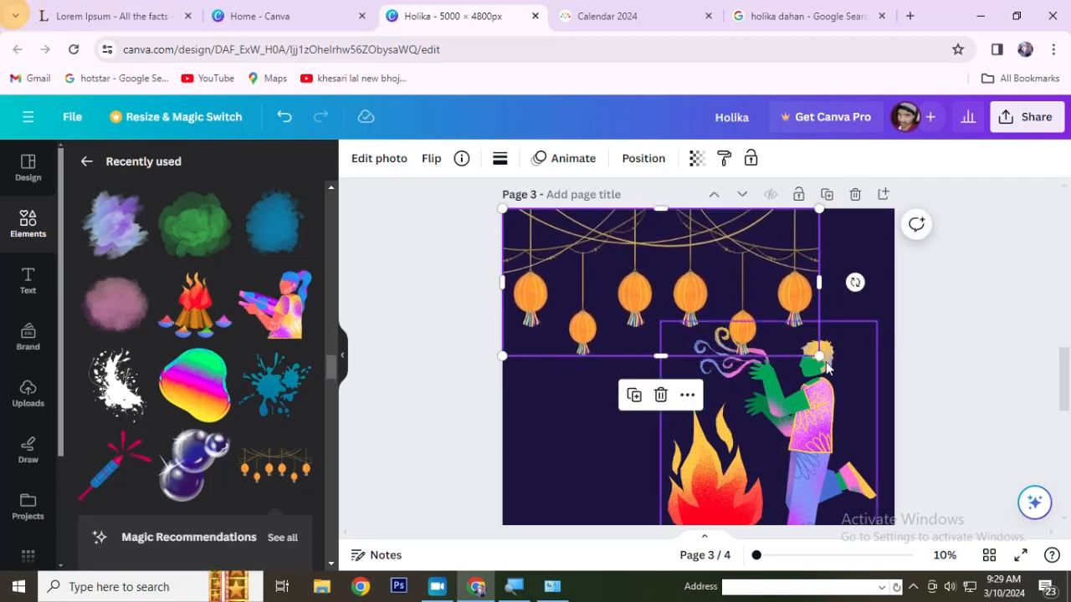
drag(824, 353, 701, 293)
drag(620, 268, 816, 269)
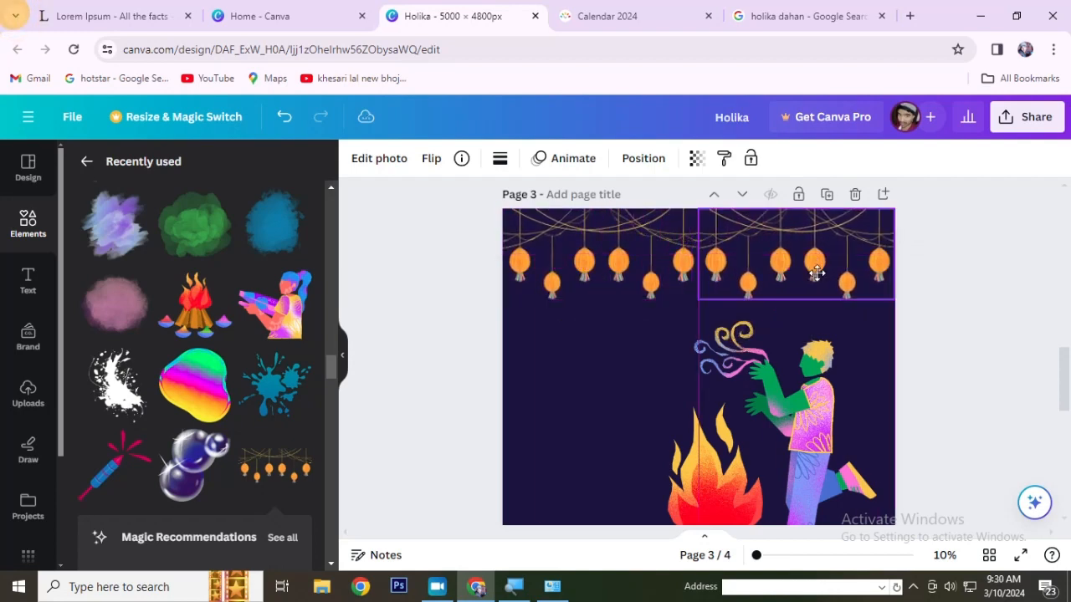
click(997, 367)
Look through the recently used elements for more decorations and check the page 3 layout with its lantern border.
scroll(1000, 348, down, 3)
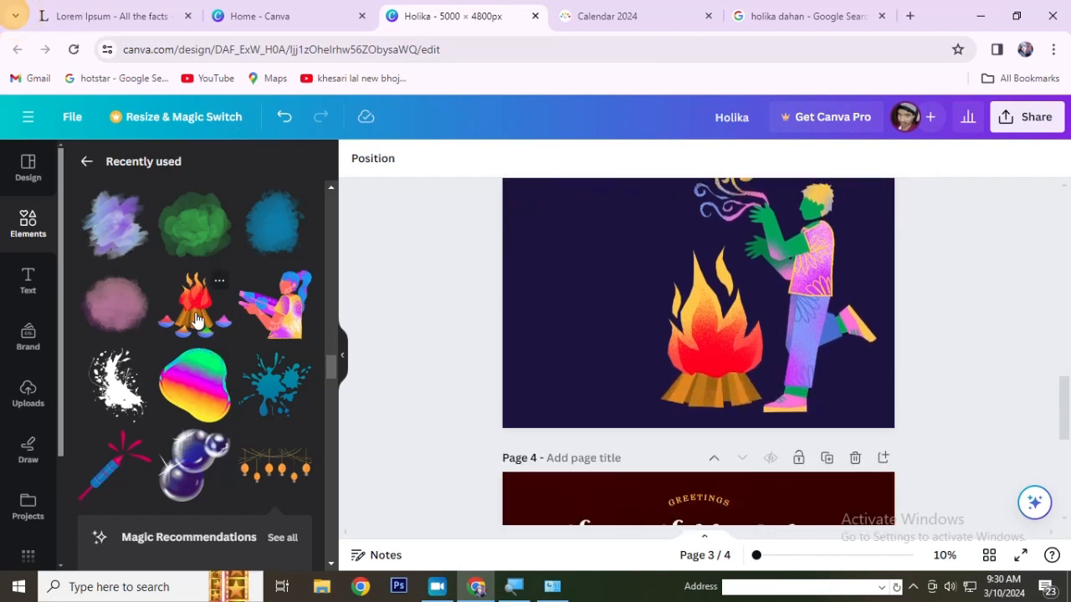
scroll(232, 439, down, 4)
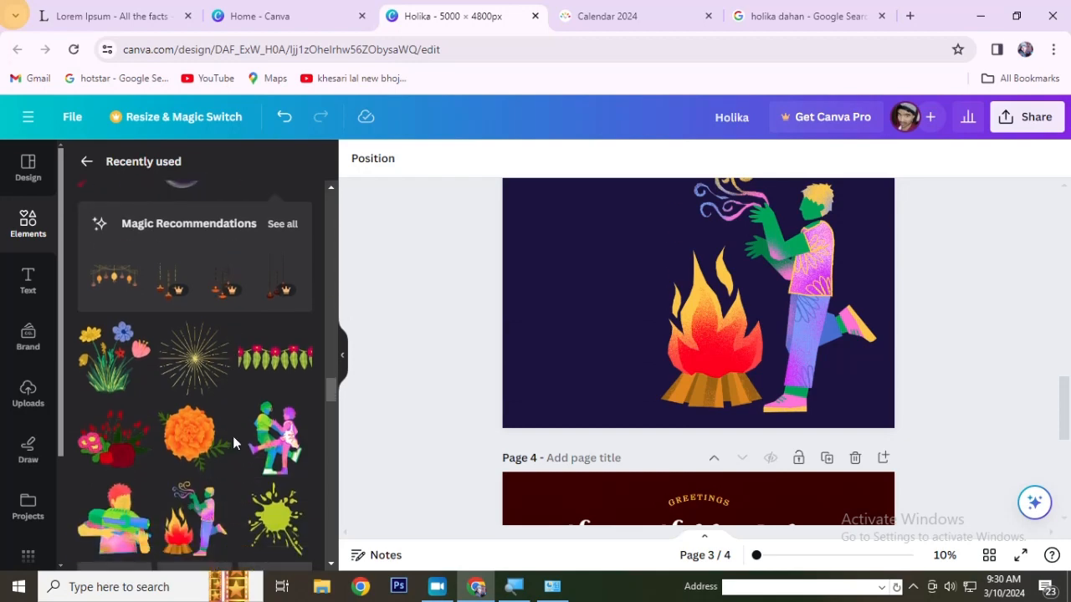
scroll(232, 436, down, 2)
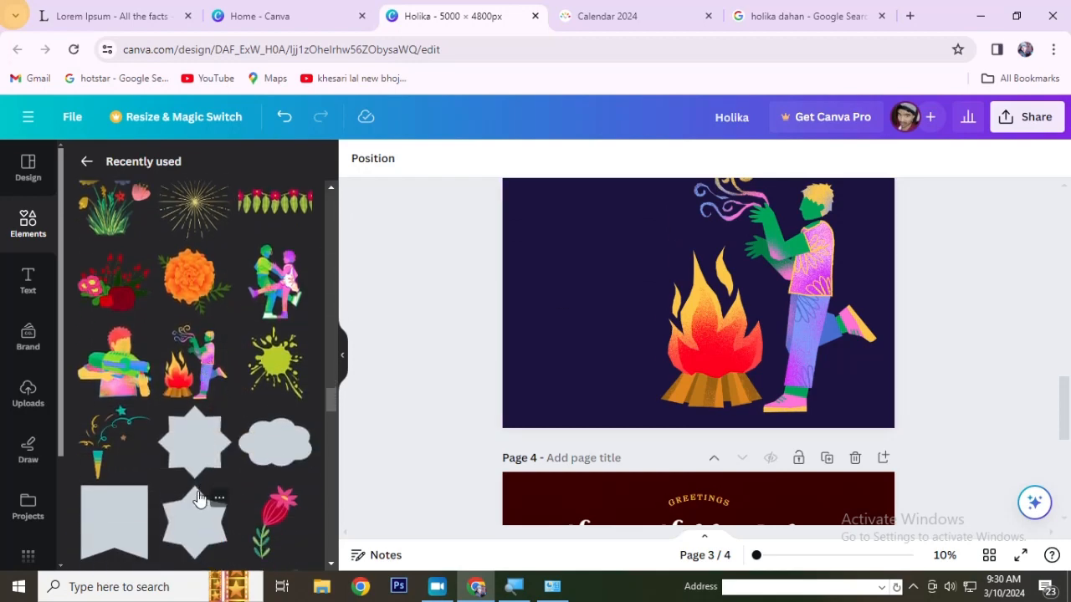
scroll(197, 498, down, 5)
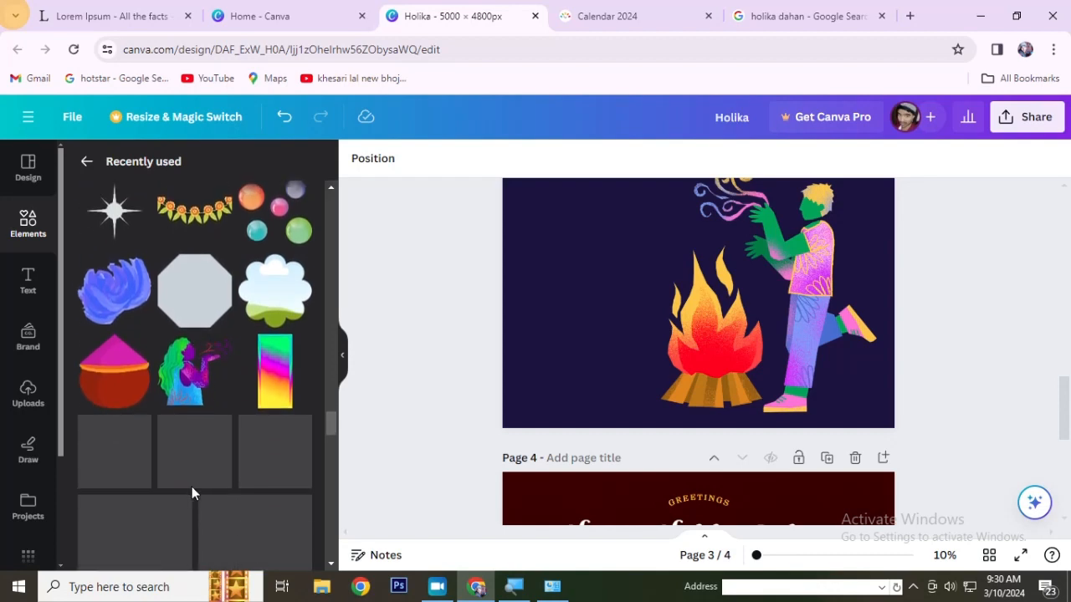
scroll(113, 384, down, 3)
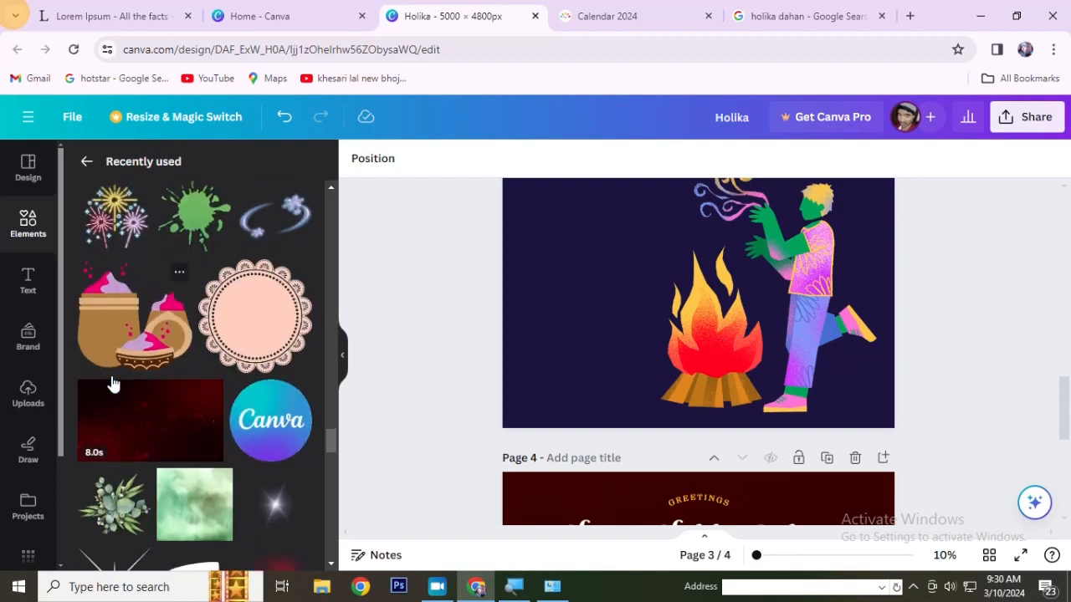
scroll(154, 456, down, 3)
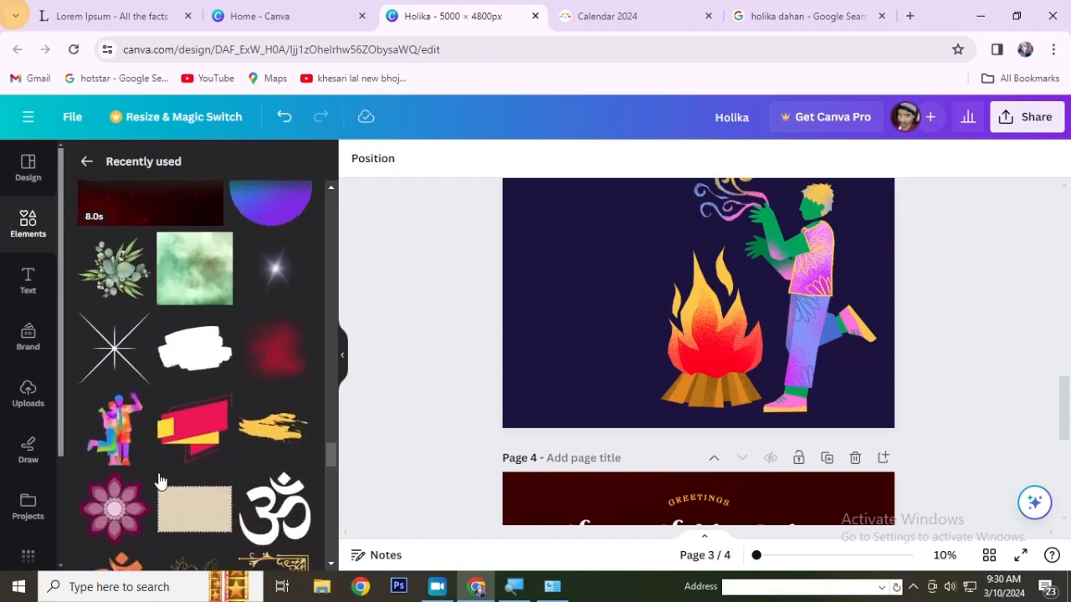
scroll(159, 478, down, 2)
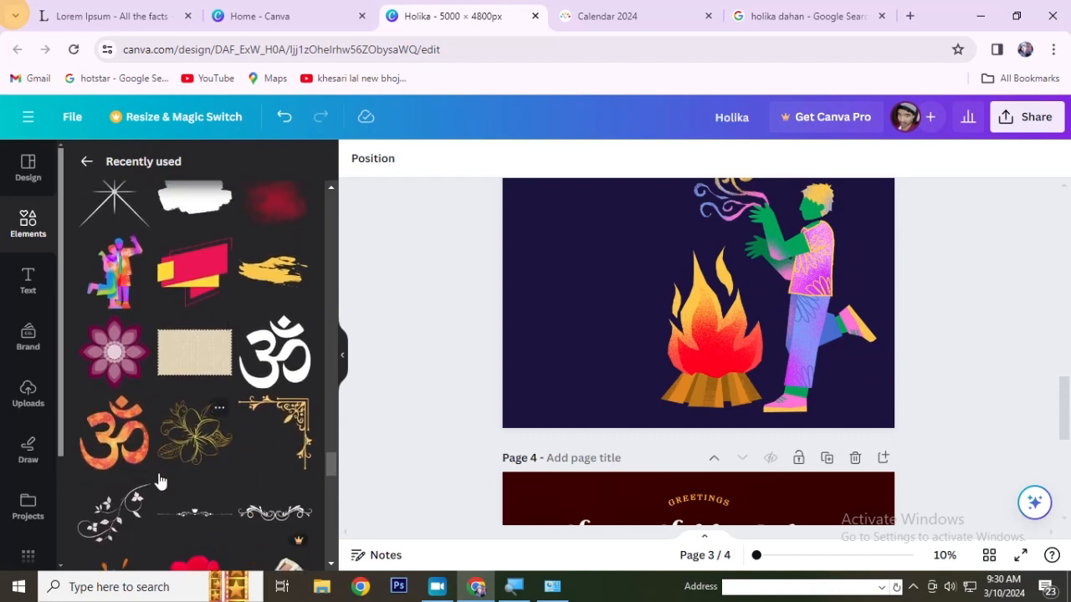
scroll(171, 410, down, 2)
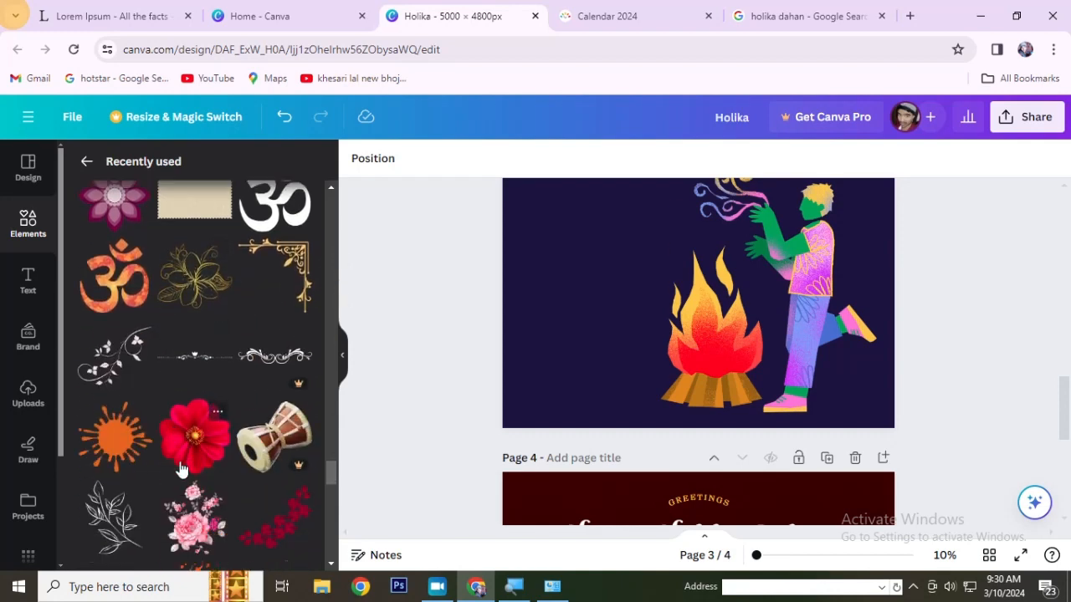
scroll(181, 472, down, 5)
scroll(179, 459, up, 7)
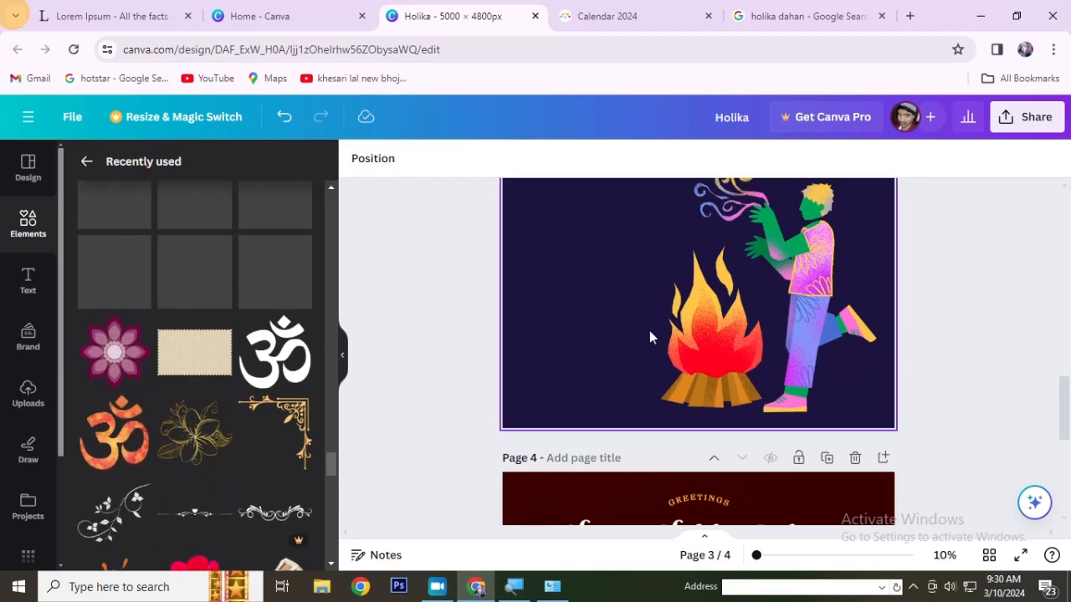
scroll(649, 330, up, 4)
scroll(649, 335, down, 2)
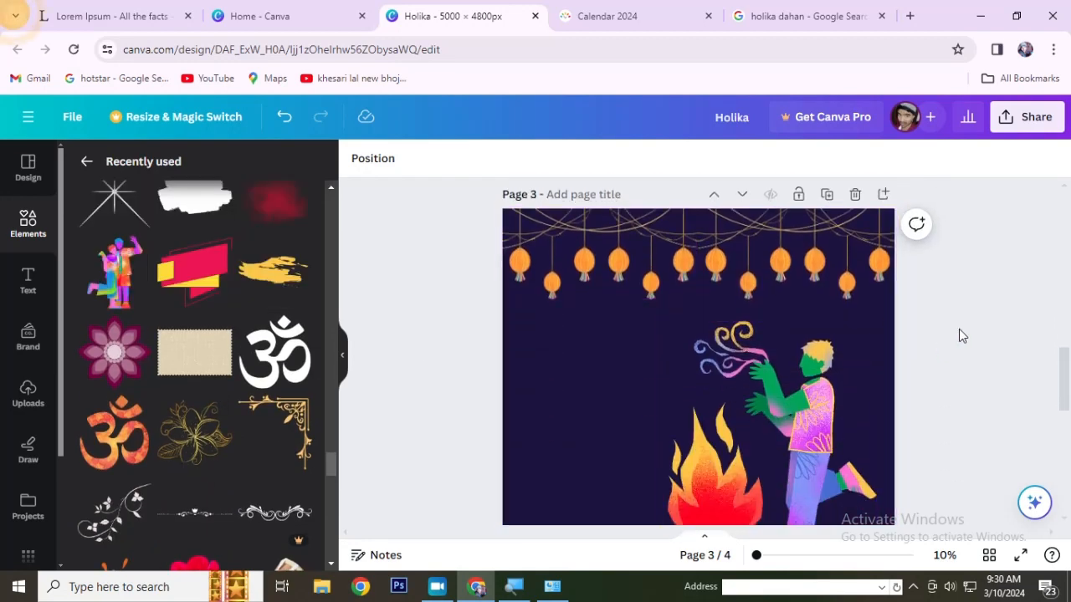
Copy the "HAPPY", "Holika" and "Dahan" texts from page 2 and paste them onto page 3.
scroll(190, 368, up, 4)
scroll(774, 343, up, 6)
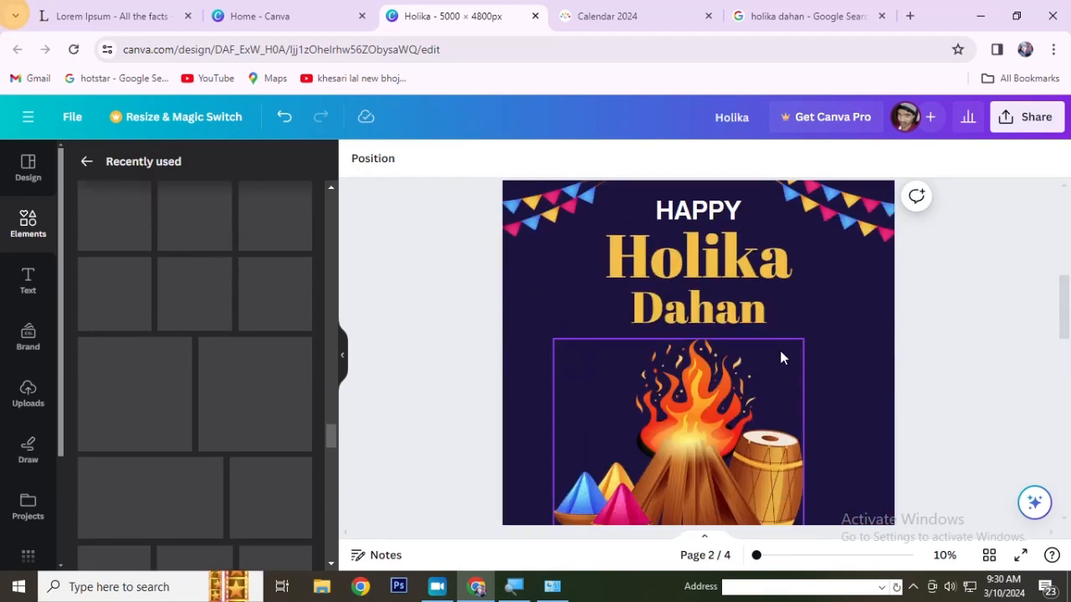
scroll(780, 356, down, 4)
scroll(775, 351, up, 3)
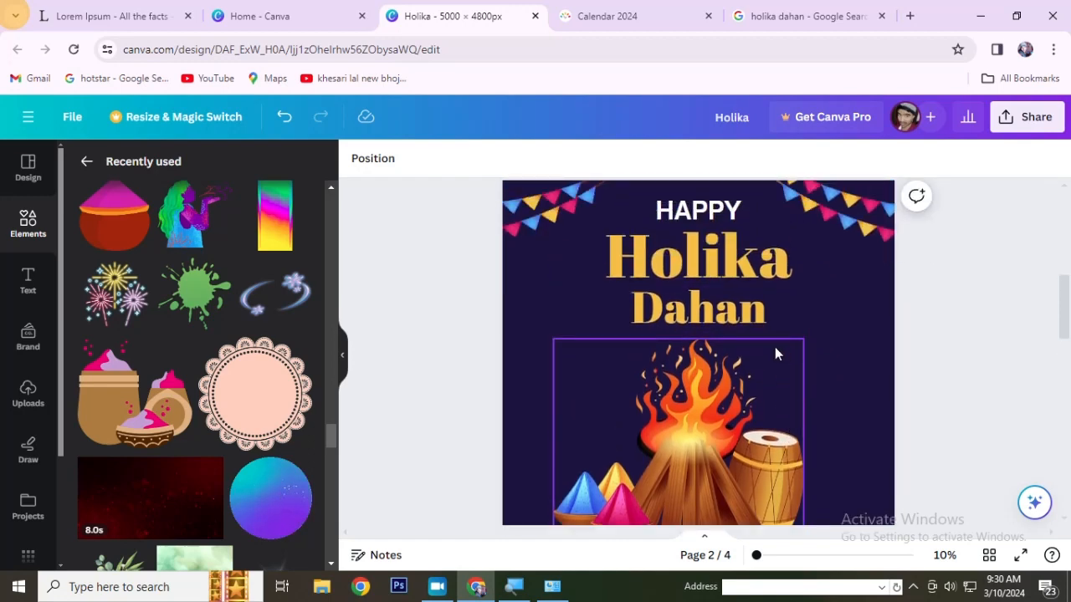
click(682, 205)
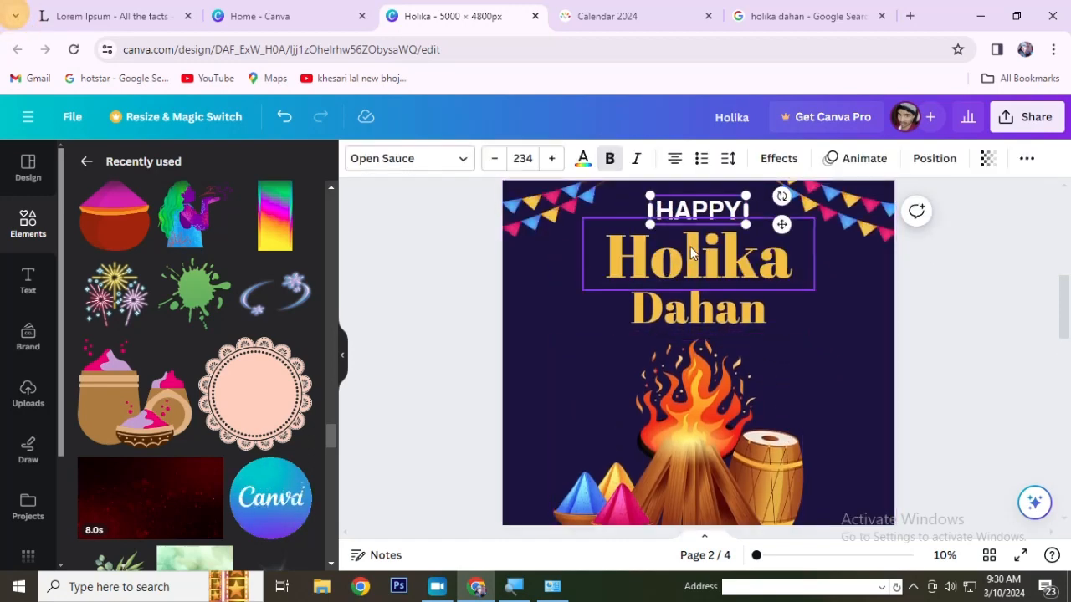
shift+click(690, 254)
shift+click(692, 310)
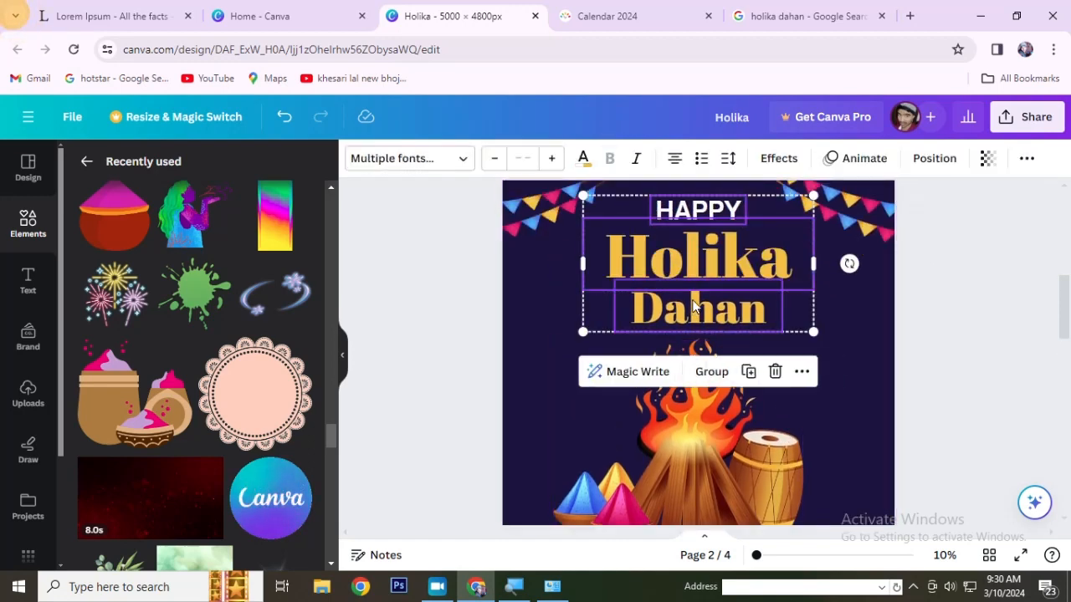
scroll(693, 306, down, 5)
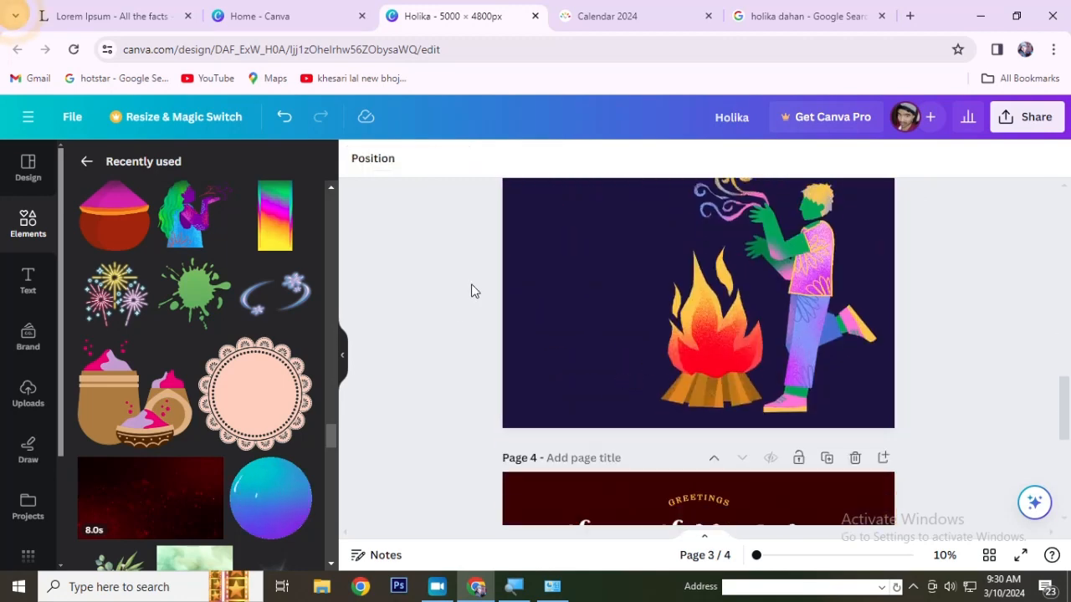
scroll(587, 295, up, 3)
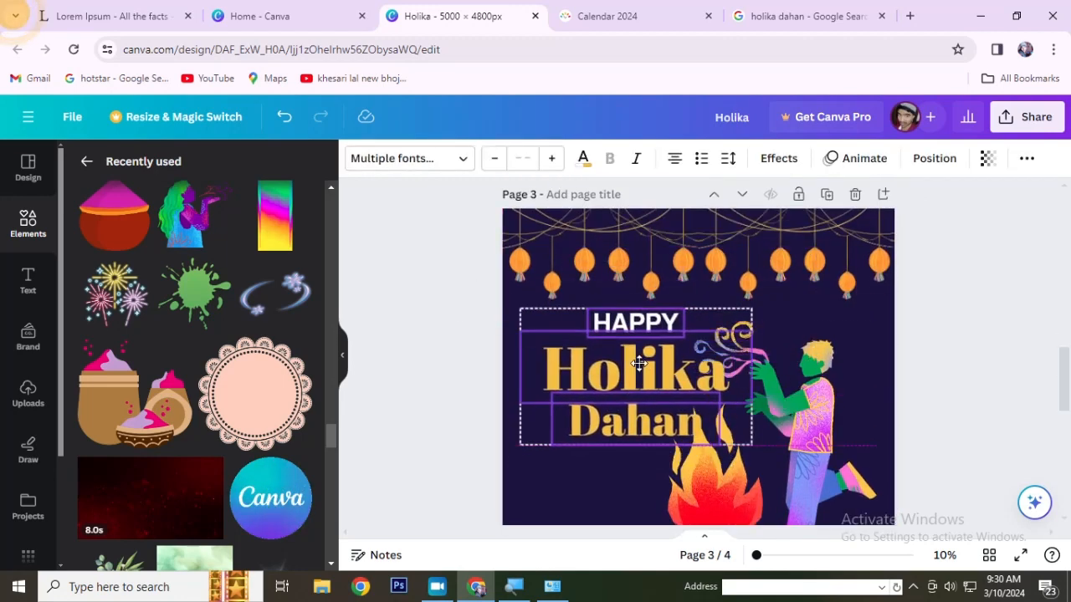
Move the copied title beneath page 3's lanterns and scale it down to fit beside the man's coloured smoke.
drag(638, 363, 633, 340)
drag(743, 288, 686, 312)
click(406, 278)
scroll(408, 278, down, 1)
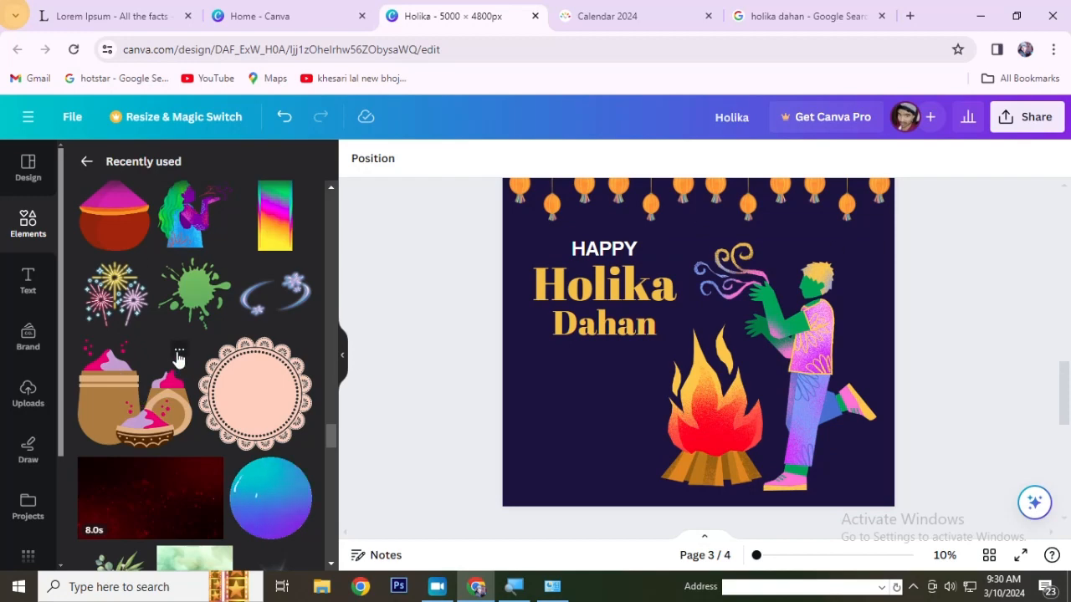
Add the green paint splash to page 3's lower-left corner, below the title.
click(181, 305)
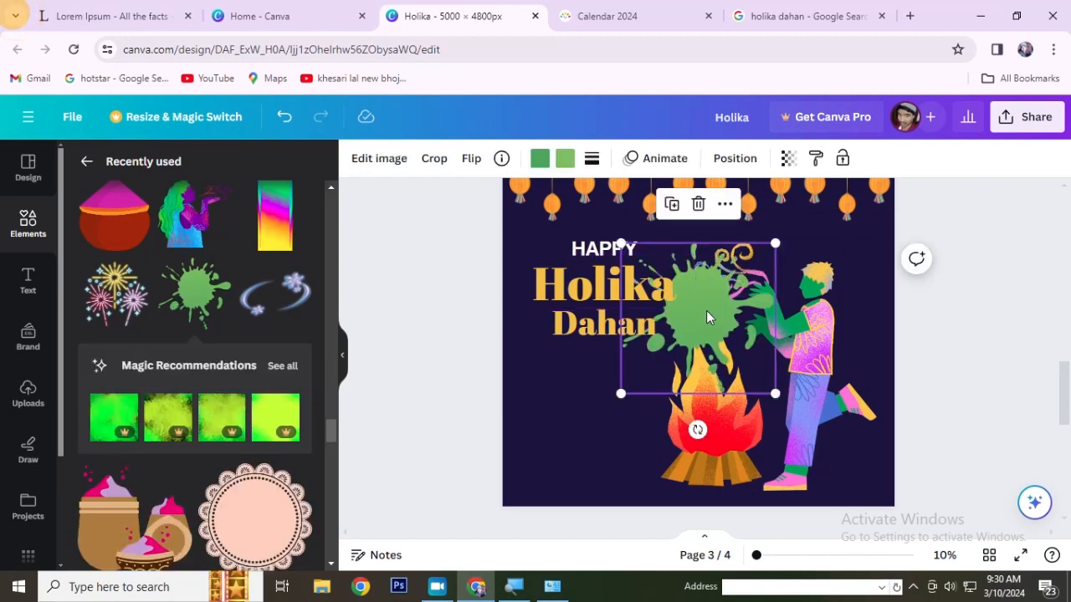
drag(707, 313, 558, 429)
click(455, 319)
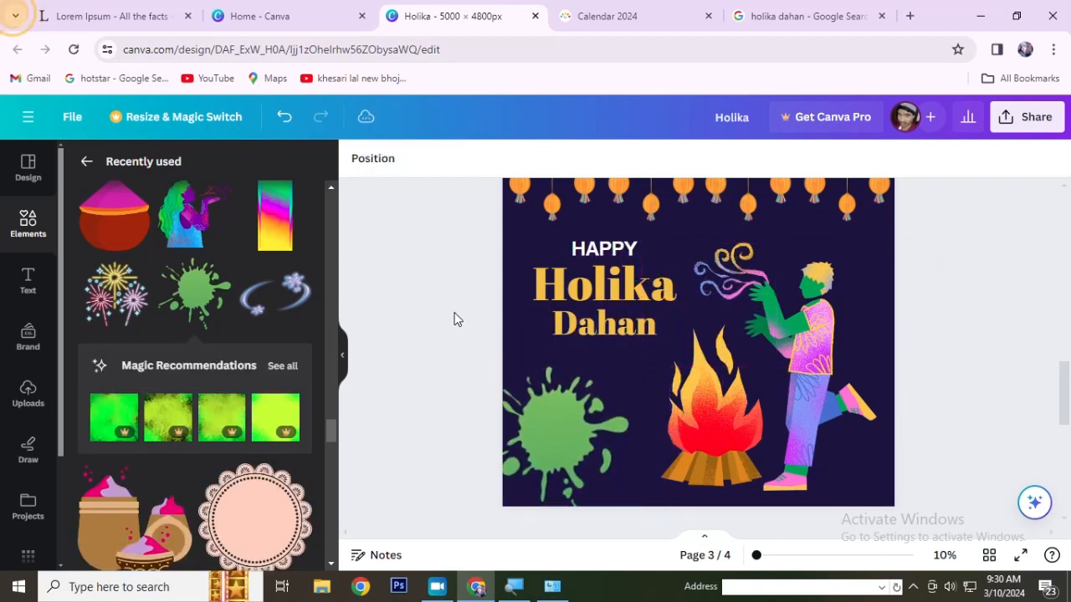
Try a teal paint splash from the recently used elements over the green one and delete it.
scroll(176, 368, down, 6)
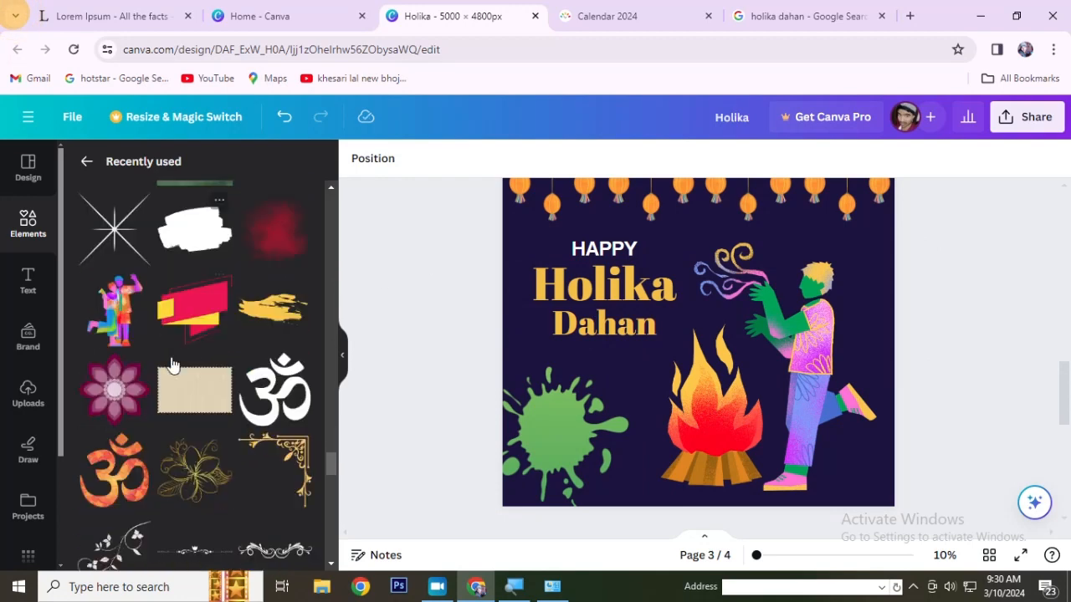
scroll(175, 369, down, 15)
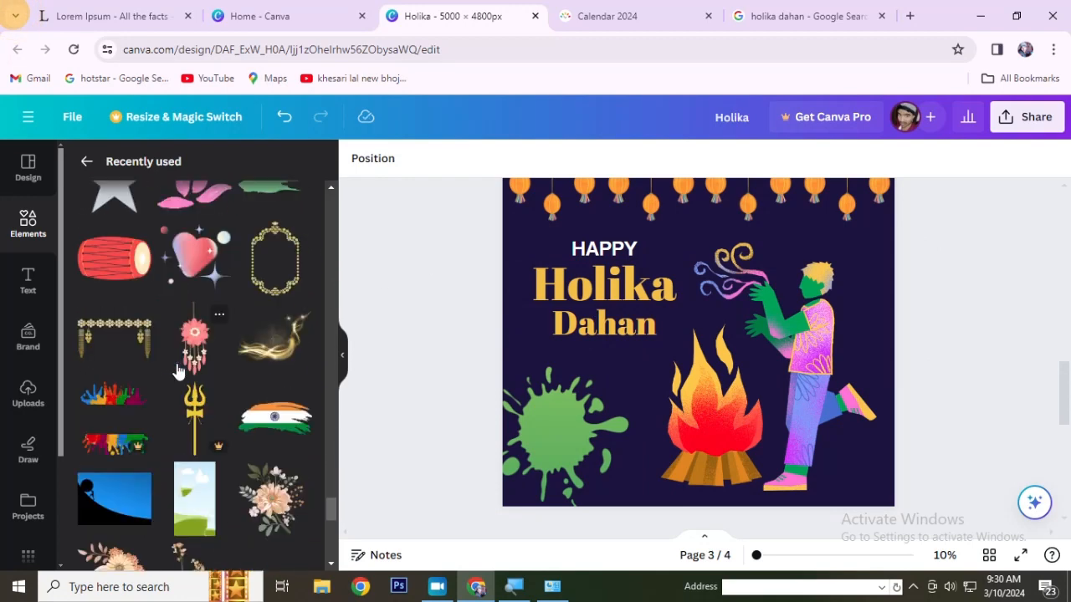
scroll(177, 371, down, 5)
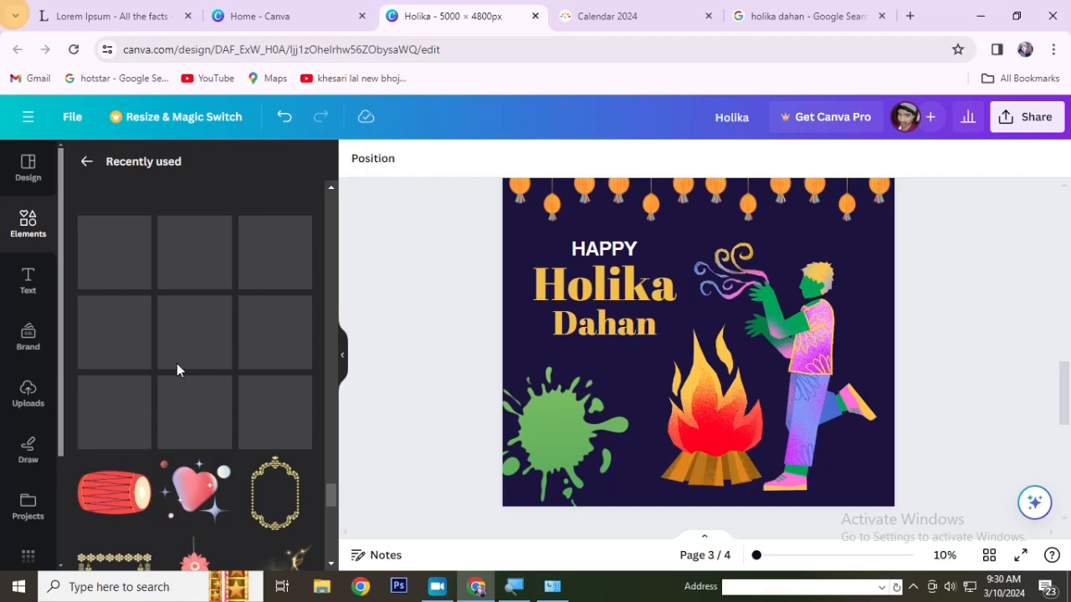
scroll(177, 370, down, 3)
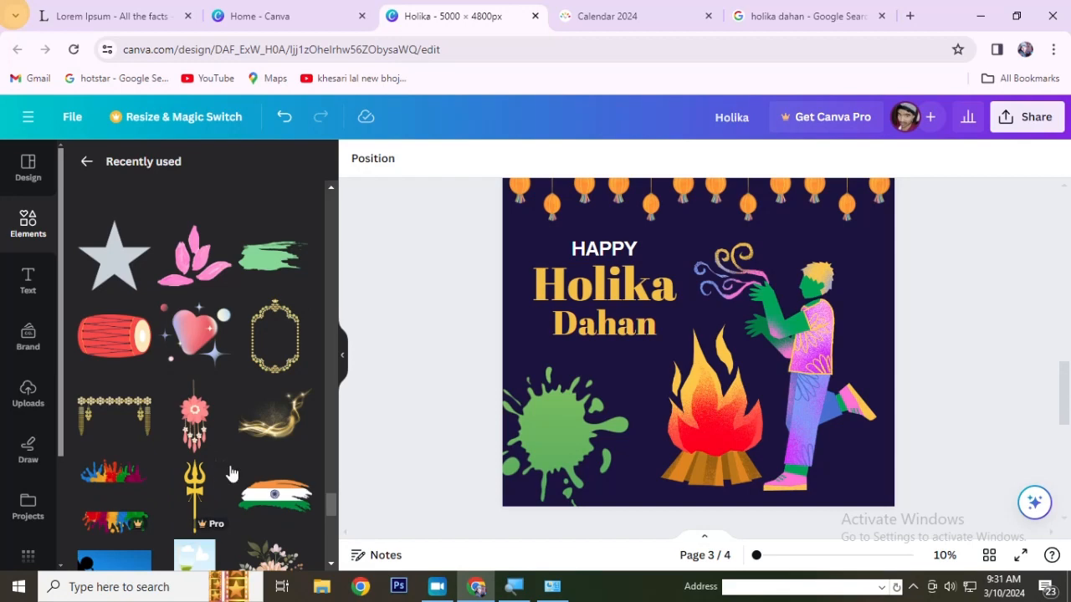
scroll(235, 424, up, 1)
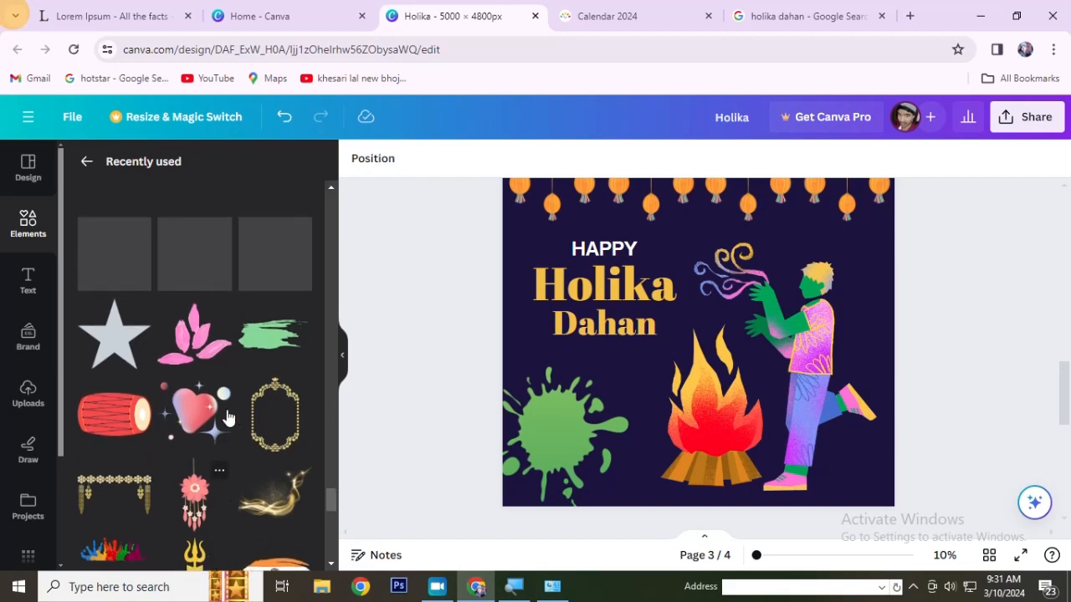
scroll(269, 343, up, 1)
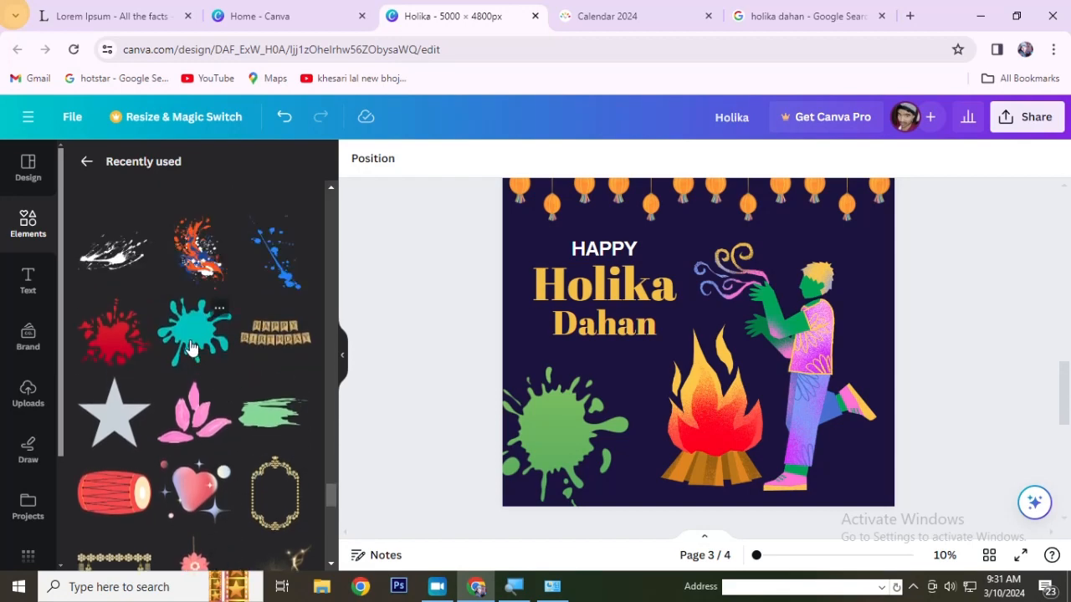
click(190, 346)
drag(691, 281, 524, 382)
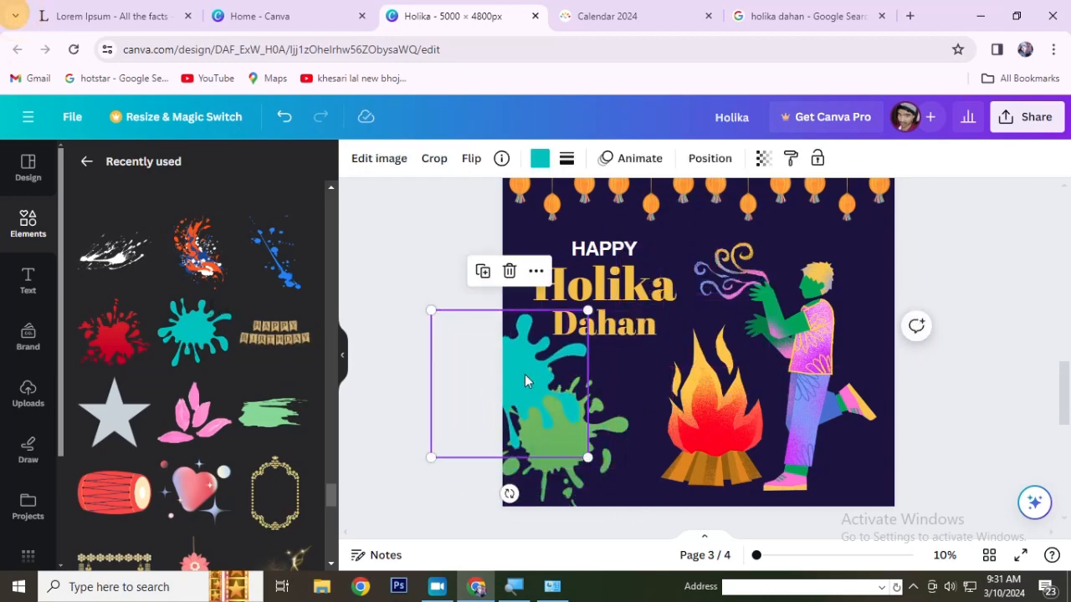
key(Delete)
Add the red paint splash overlapping the green one on page 3, and bring the green splash to the front.
click(112, 345)
drag(726, 297, 574, 456)
click(432, 315)
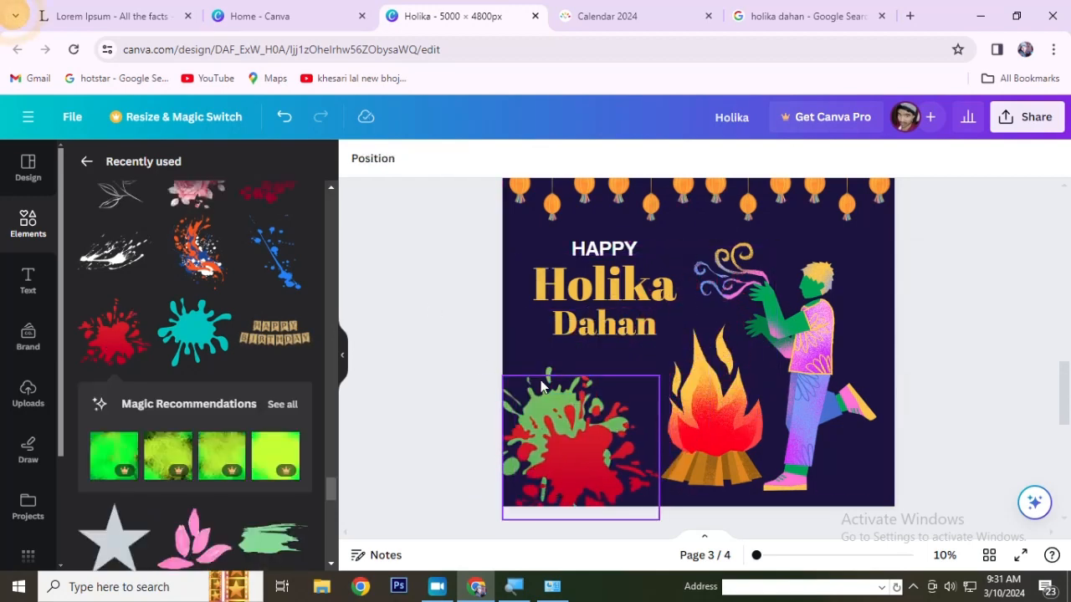
click(544, 380)
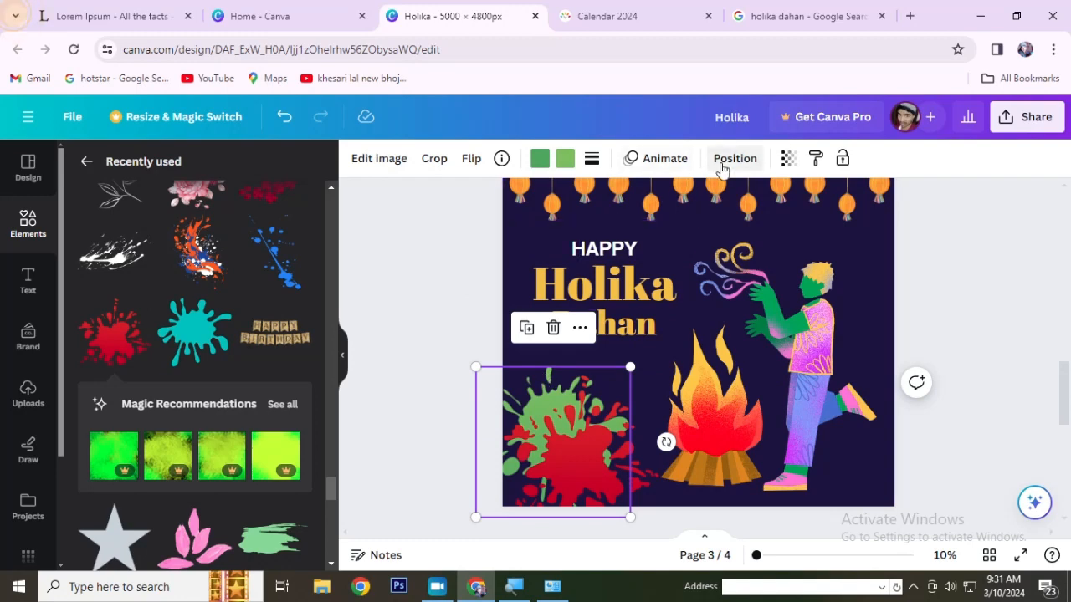
click(726, 164)
click(133, 232)
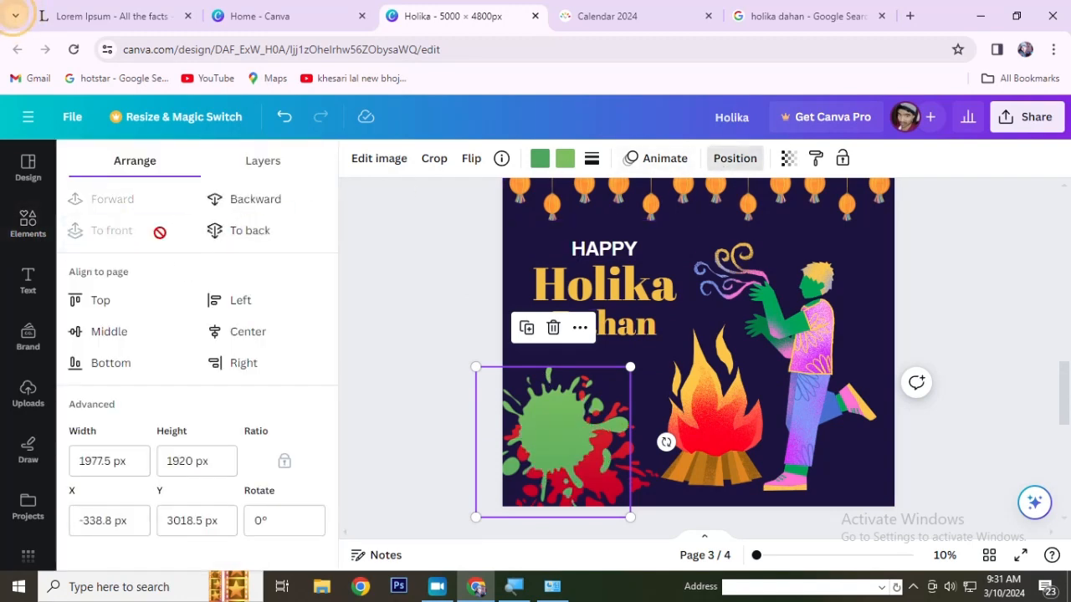
click(425, 265)
scroll(510, 300, up, 1)
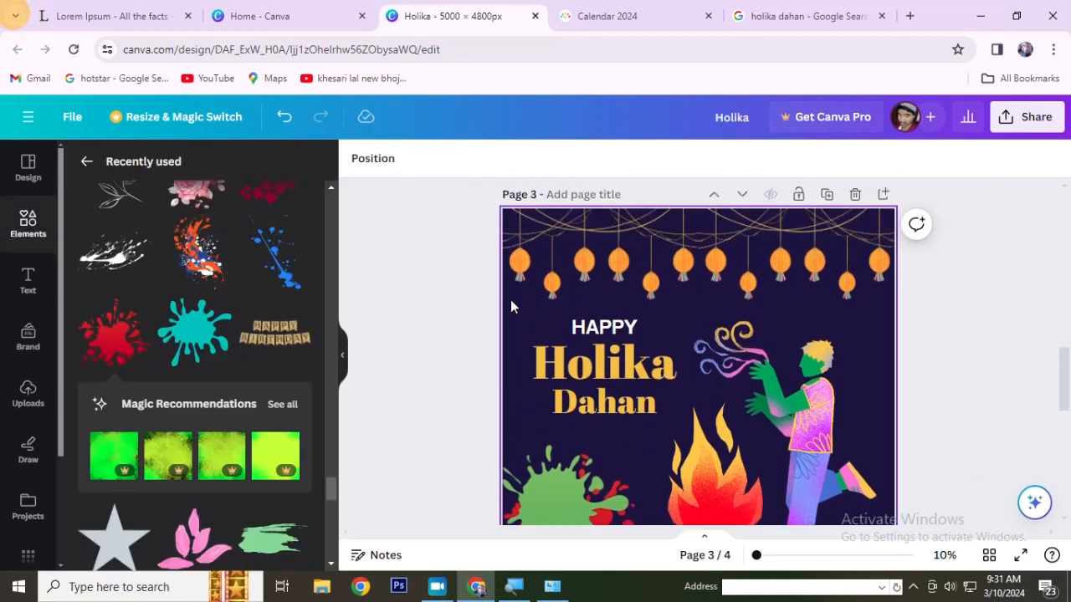
Delete the green and red paint splashes from page 3.
scroll(510, 299, down, 3)
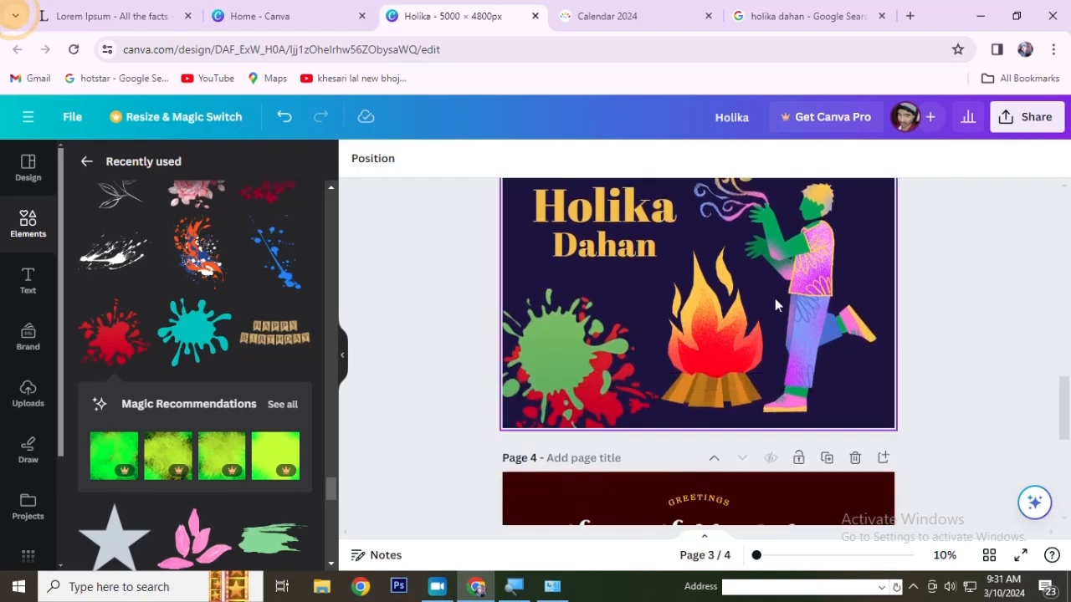
click(530, 363)
key(Delete)
click(566, 366)
key(Delete)
Add the white light flare from the recently used elements over page 3's bonfire and send it to the back.
scroll(217, 394, up, 2)
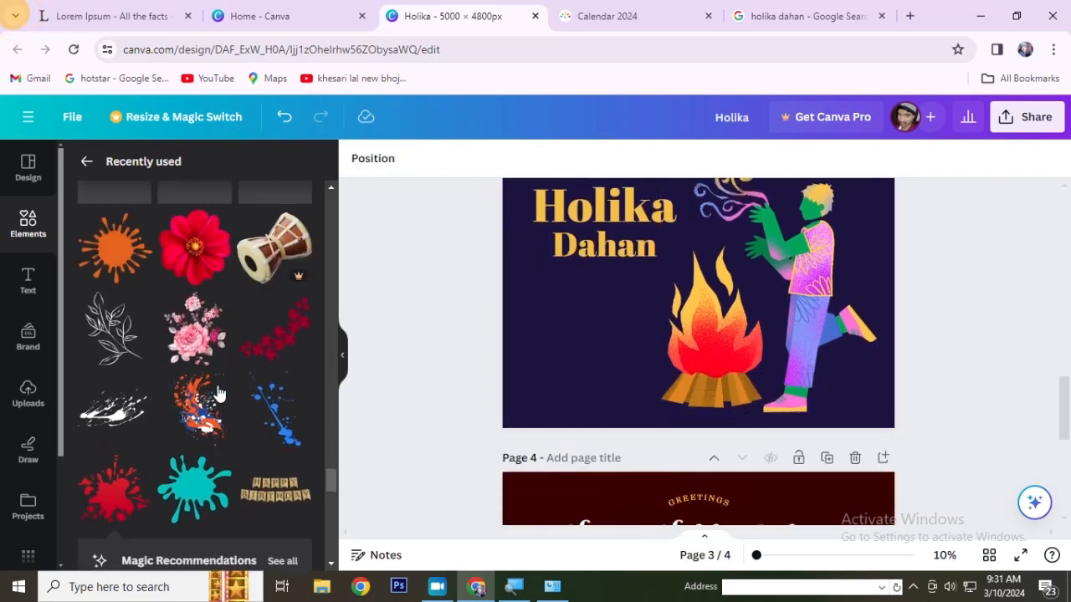
scroll(222, 382, up, 1)
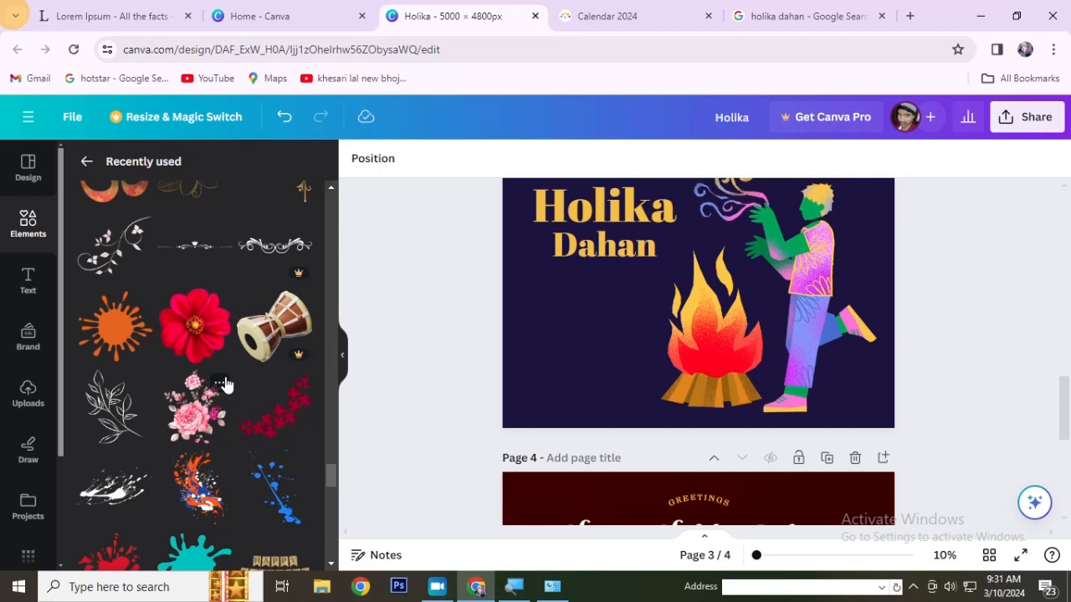
scroll(224, 383, up, 3)
scroll(224, 383, up, 3)
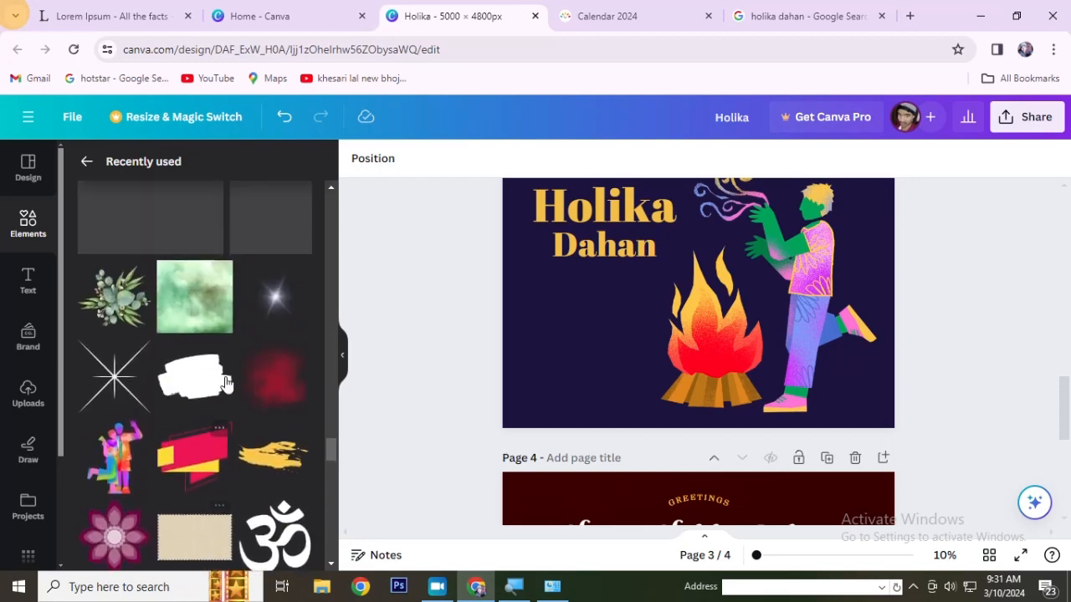
scroll(225, 382, up, 5)
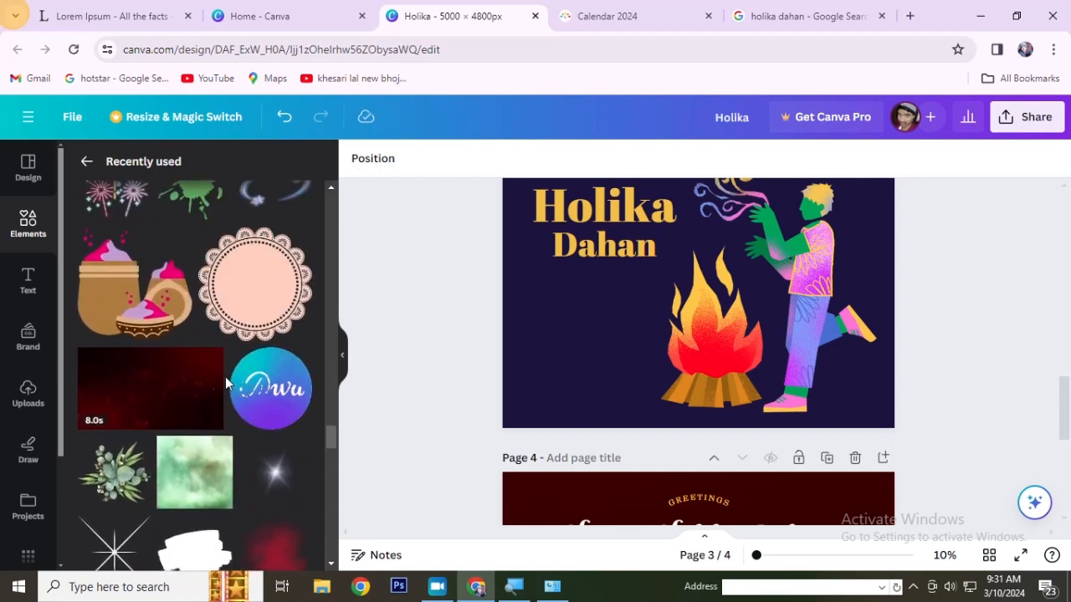
scroll(225, 382, up, 2)
scroll(225, 382, down, 3)
click(274, 393)
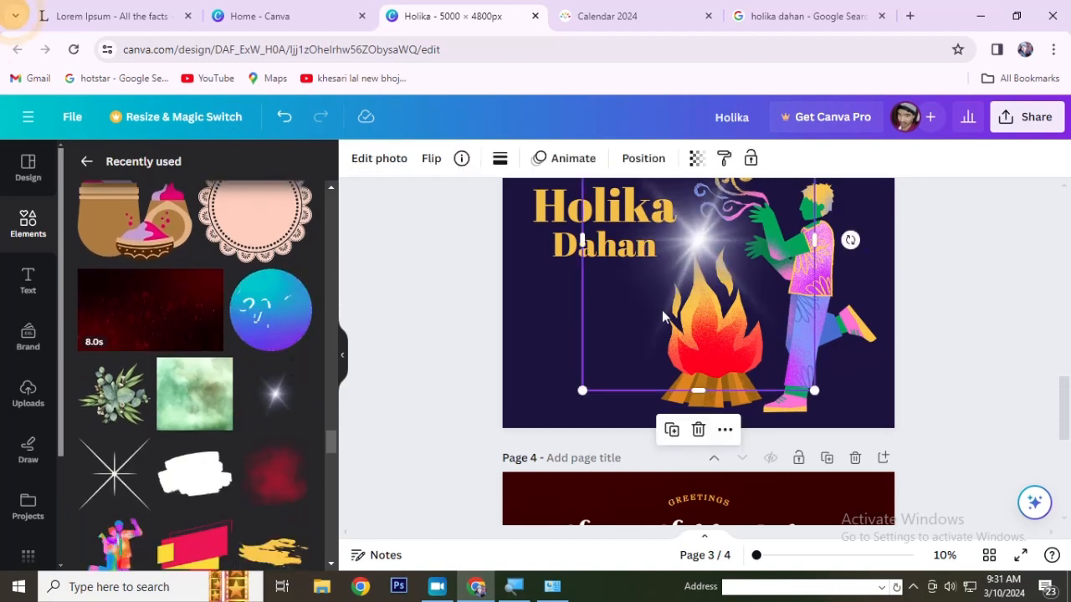
drag(699, 241, 708, 326)
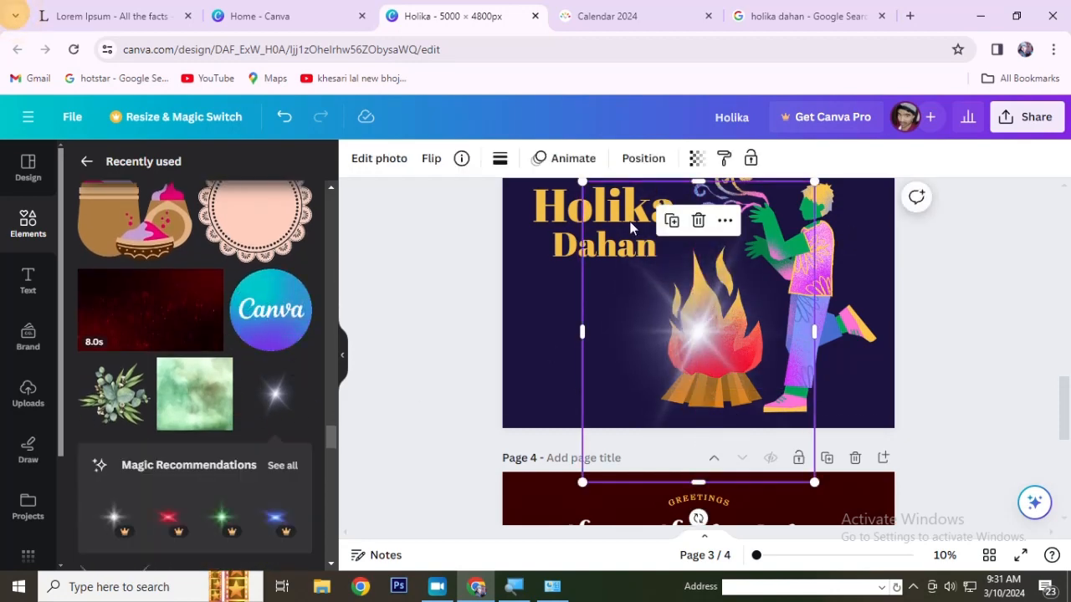
click(639, 161)
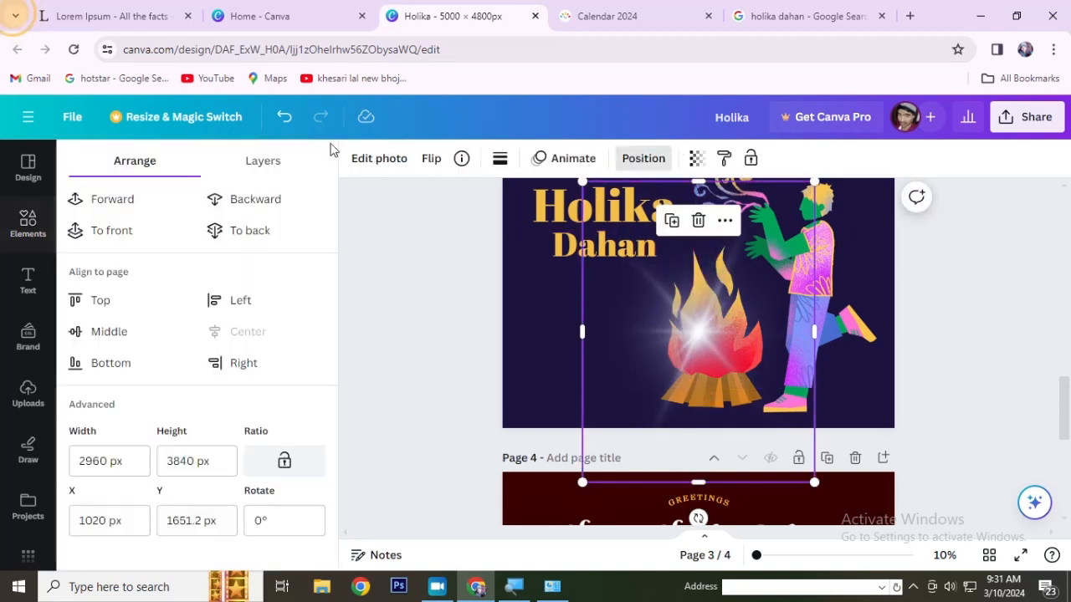
click(245, 229)
click(950, 327)
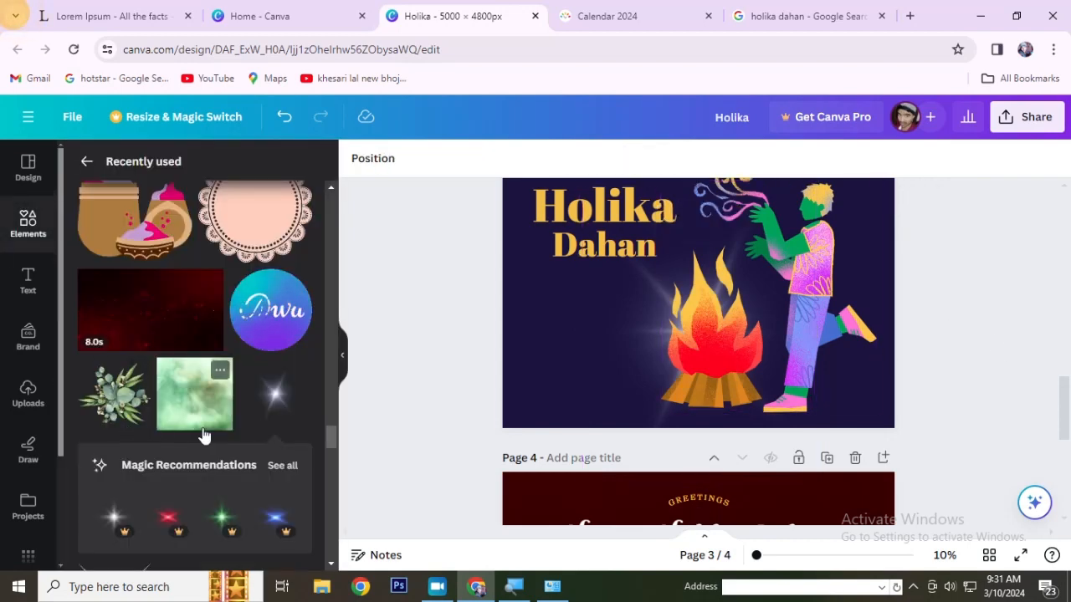
Add the pots of coloured powder below the page 3 title, beside the bonfire.
scroll(209, 436, up, 3)
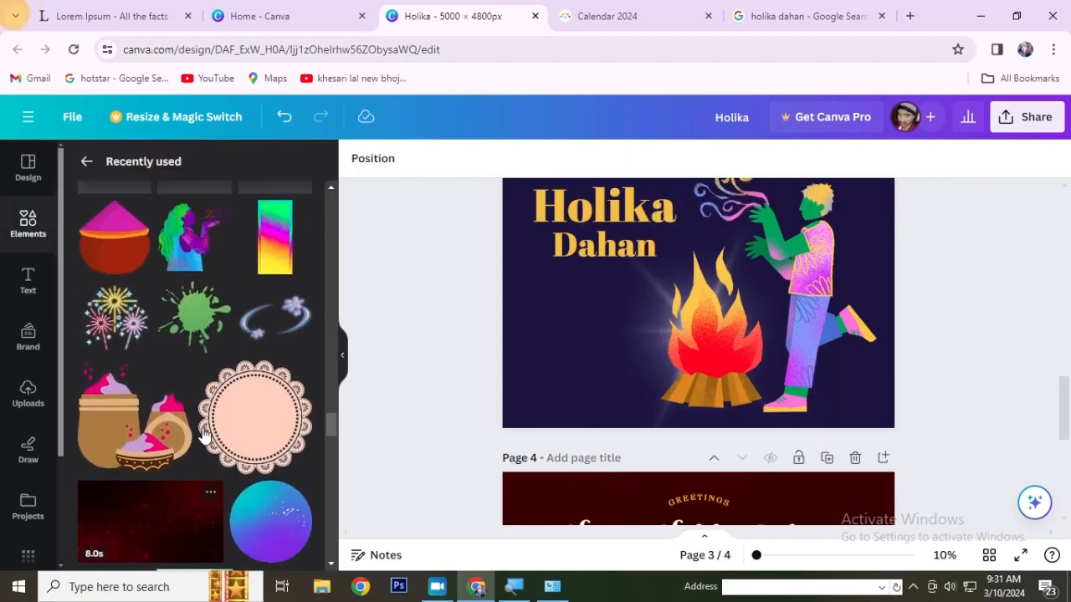
click(125, 456)
drag(695, 283, 599, 341)
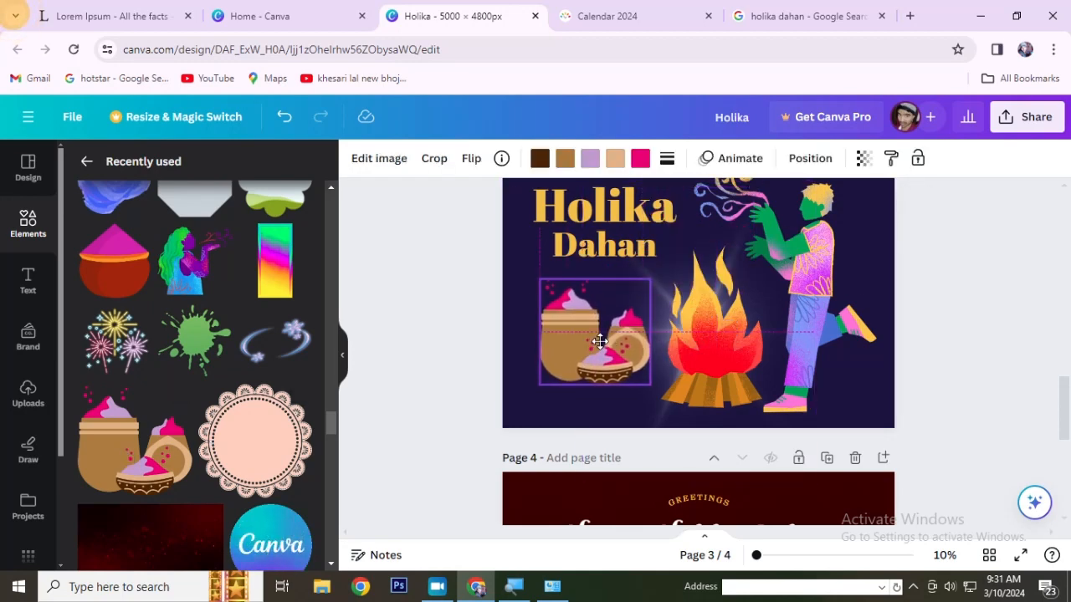
click(433, 283)
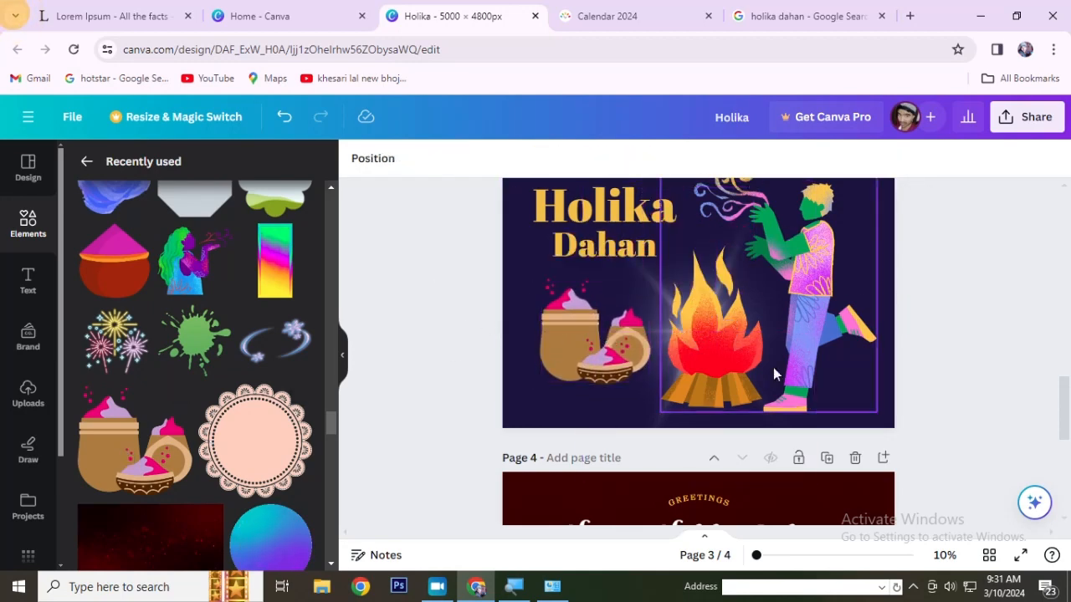
Review the page 3 layout and the other festival designs from page 4 back to page 1.
scroll(899, 356, up, 2)
scroll(902, 347, down, 5)
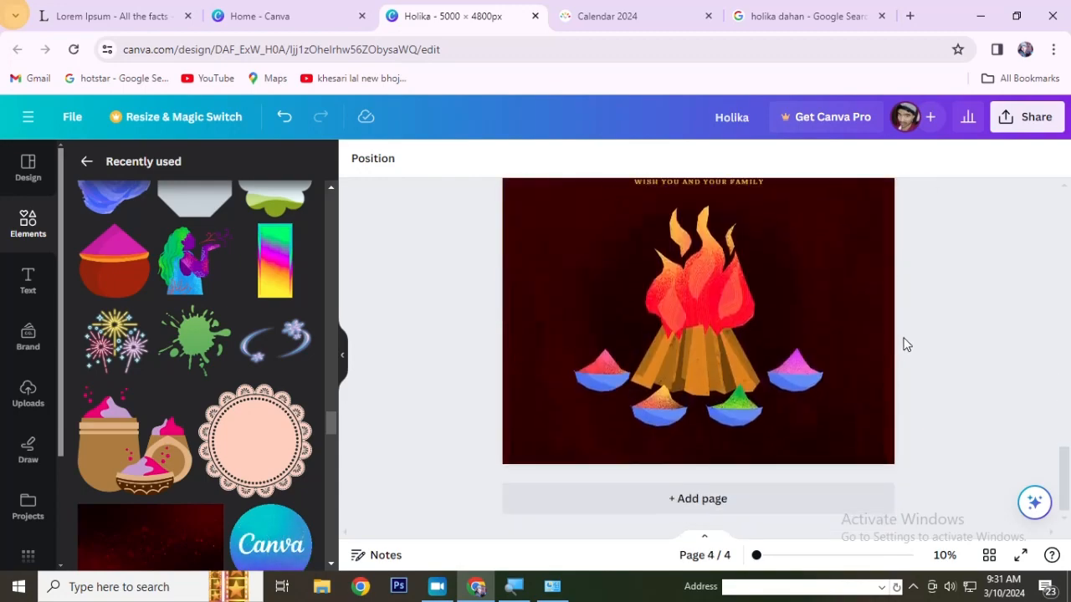
scroll(903, 343, up, 10)
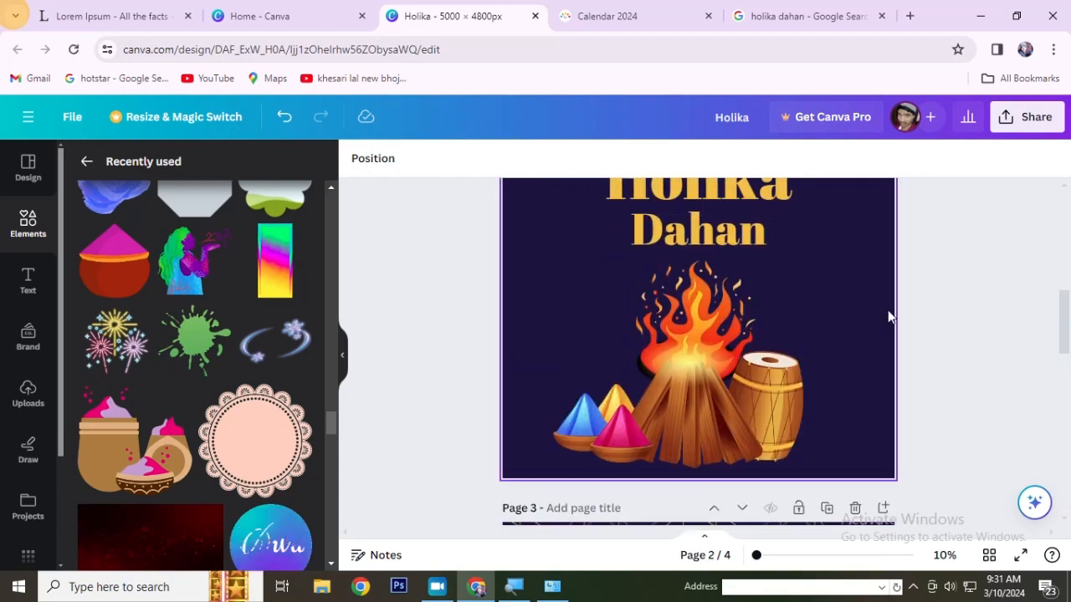
scroll(908, 327, up, 6)
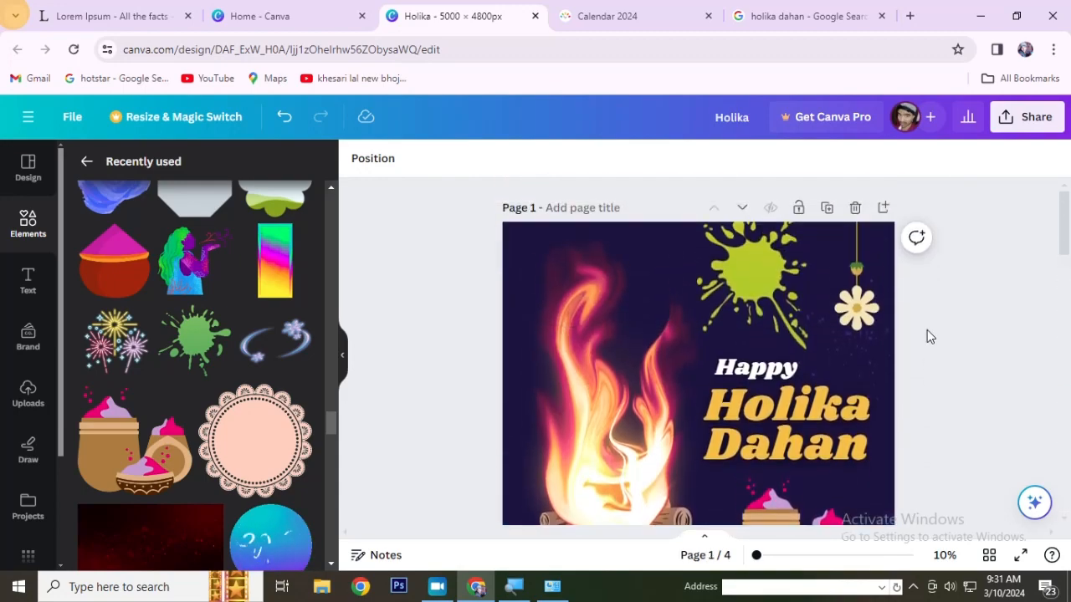
Download all four pages of the Holika design as JPG files at size 1 and quality 80.
scroll(927, 335, down, 3)
scroll(928, 334, up, 2)
scroll(928, 335, down, 4)
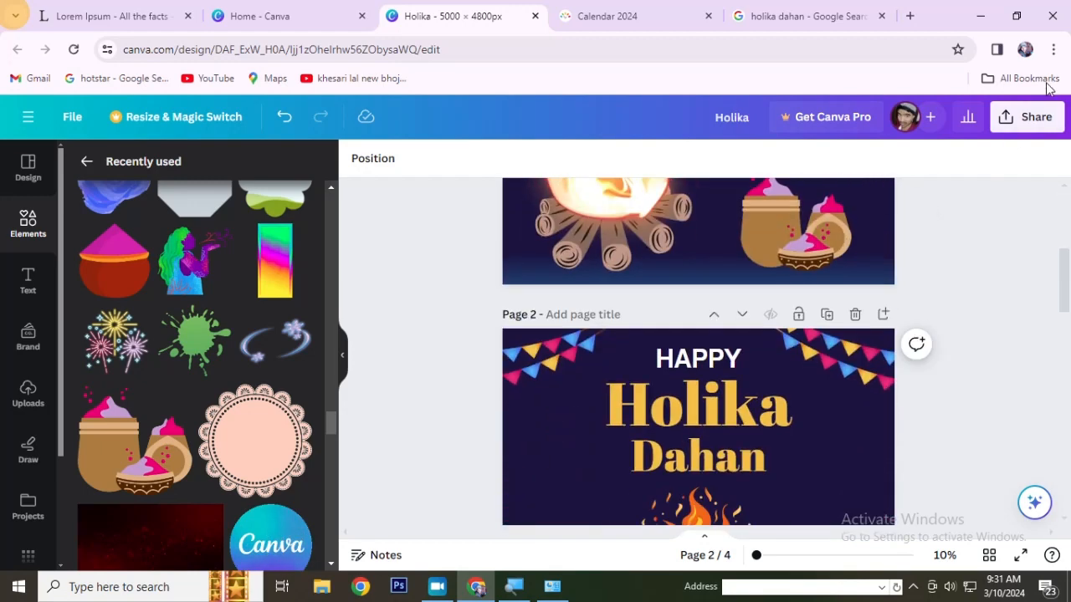
click(1032, 119)
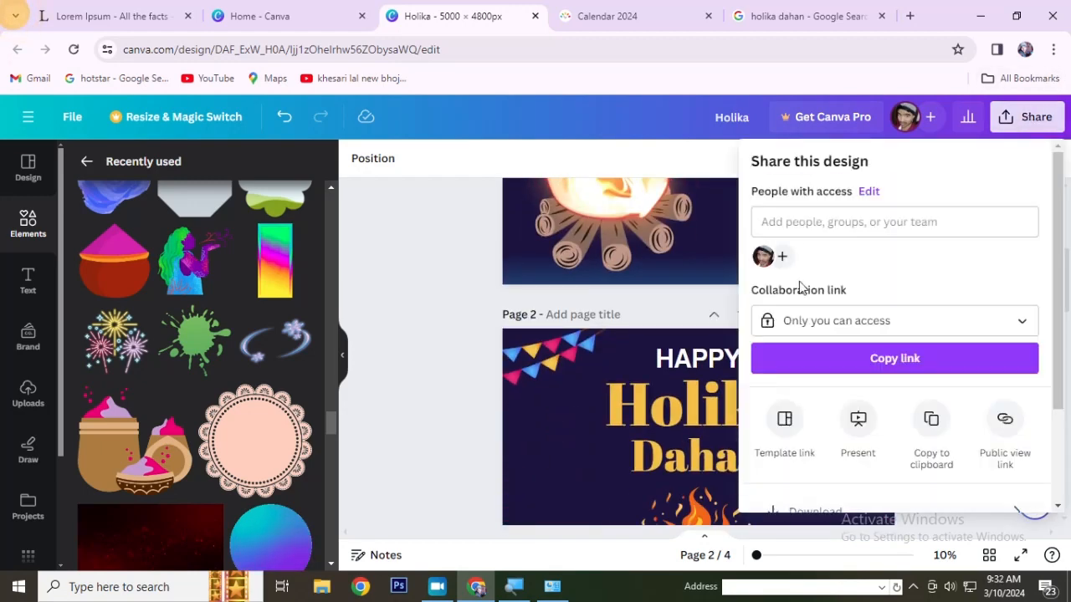
scroll(820, 335, down, 3)
click(845, 382)
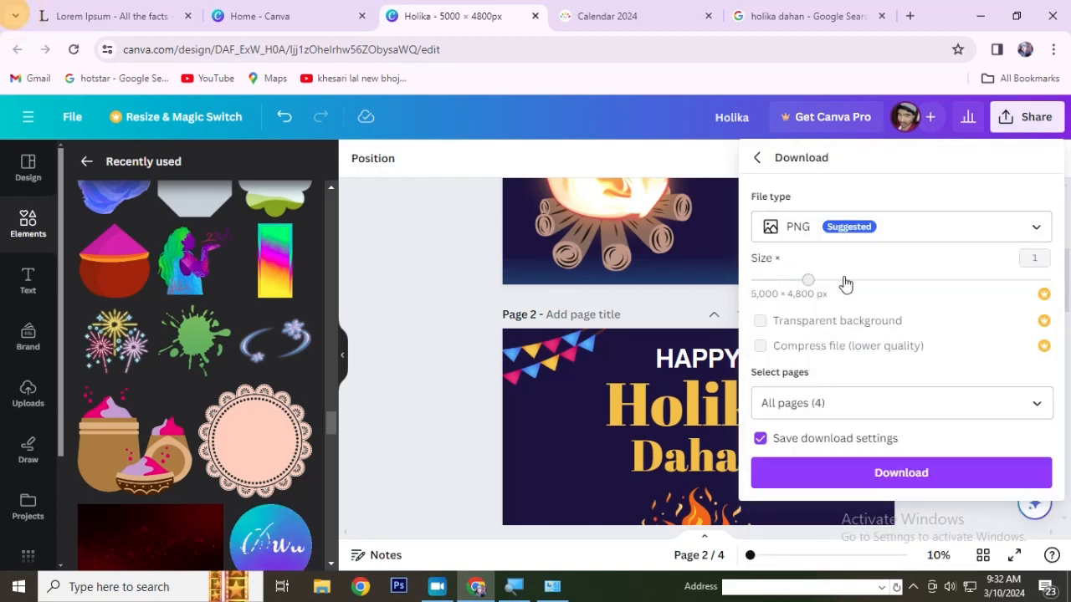
click(923, 230)
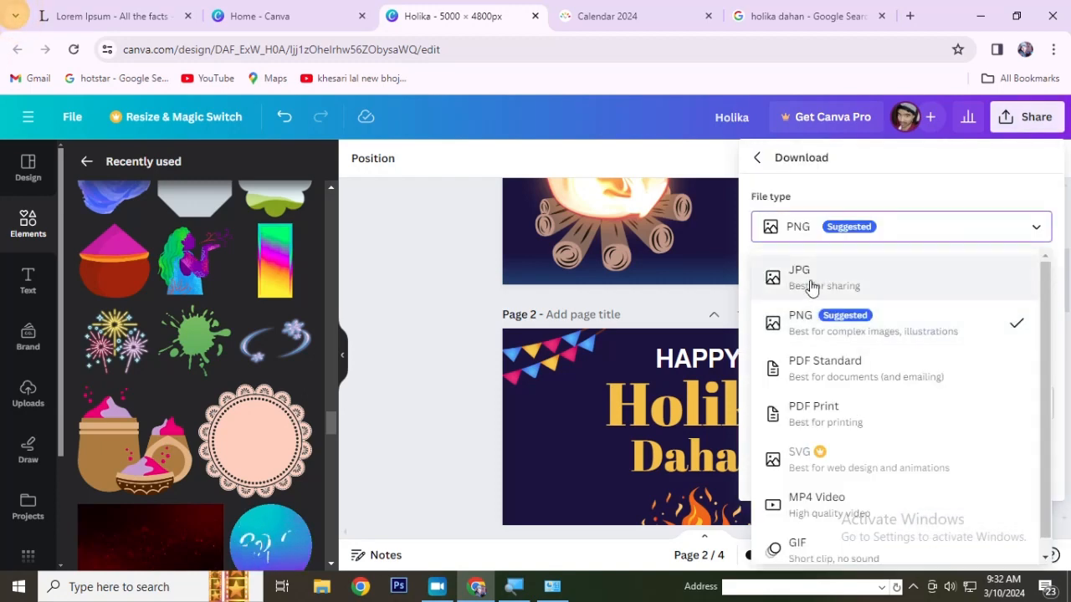
click(859, 278)
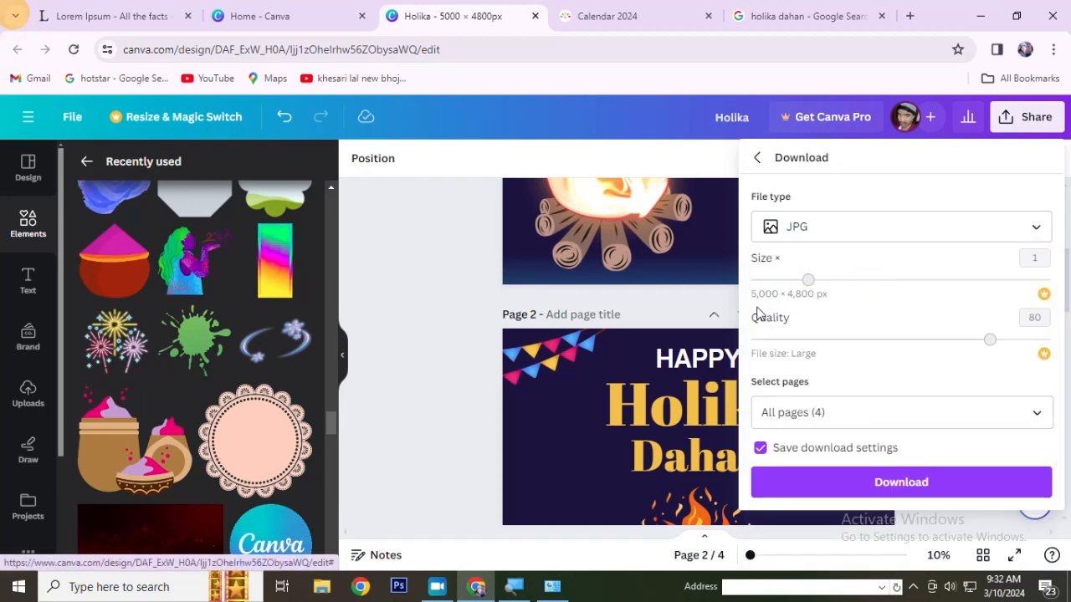
click(844, 483)
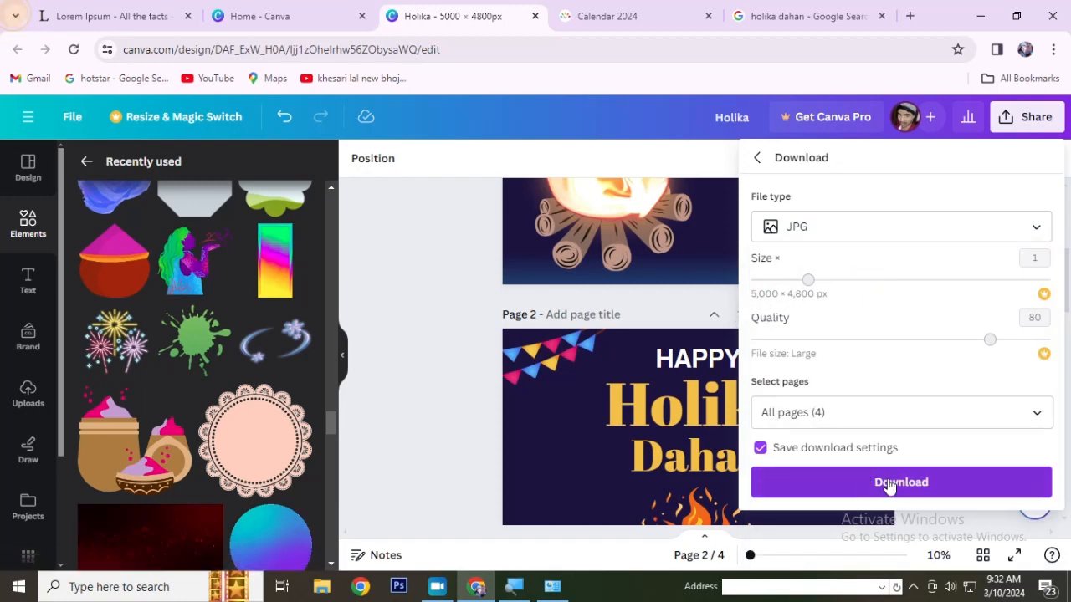